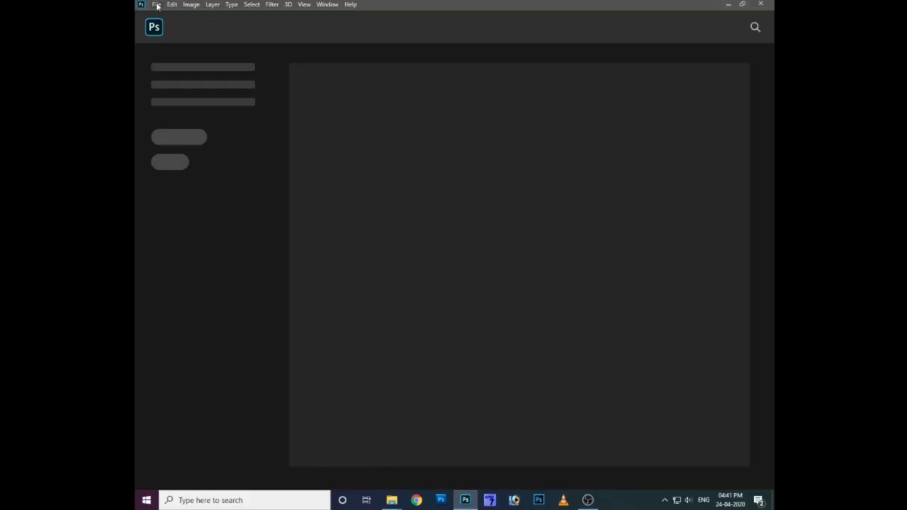
# - Open 1965477.jpg from the photo 16 folder in full-screen mode, zoomed in on the face
pyautogui.click(153, 3)
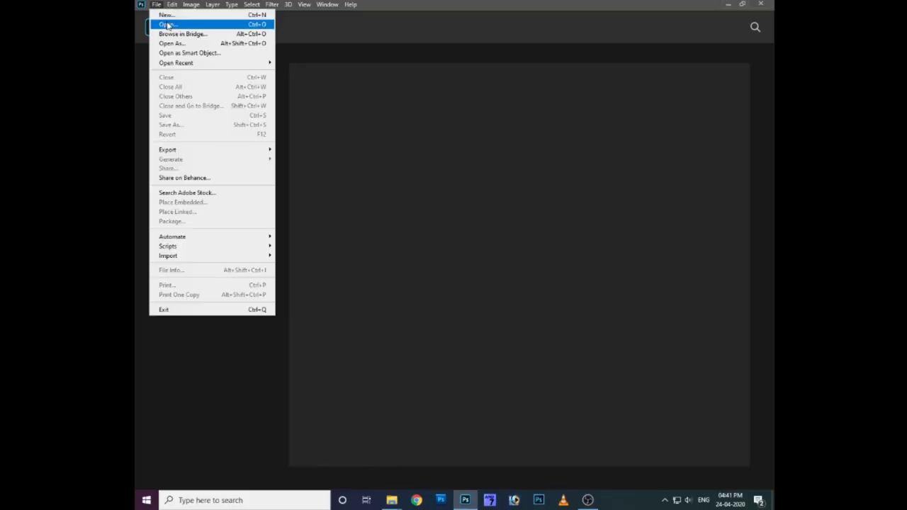
pyautogui.click(159, 20)
pyautogui.click(332, 20)
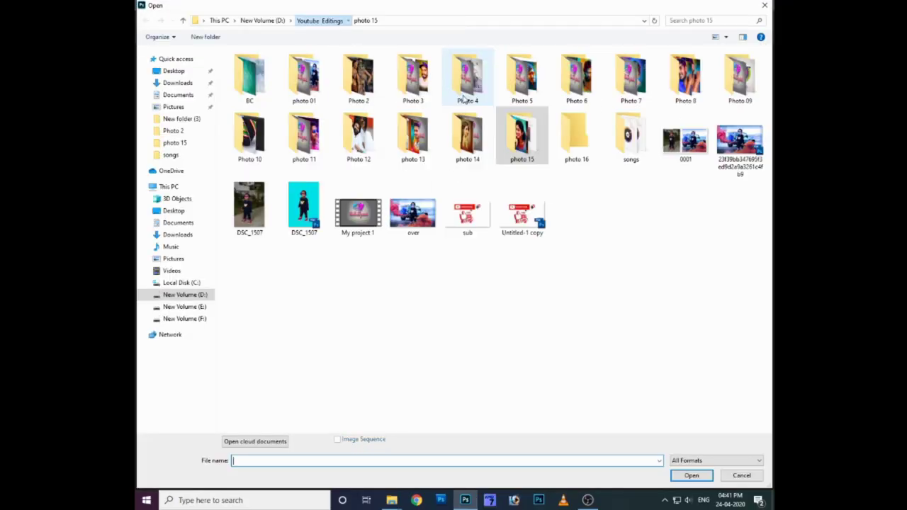
pyautogui.doubleClick(577, 134)
pyautogui.click(577, 76)
pyautogui.click(688, 475)
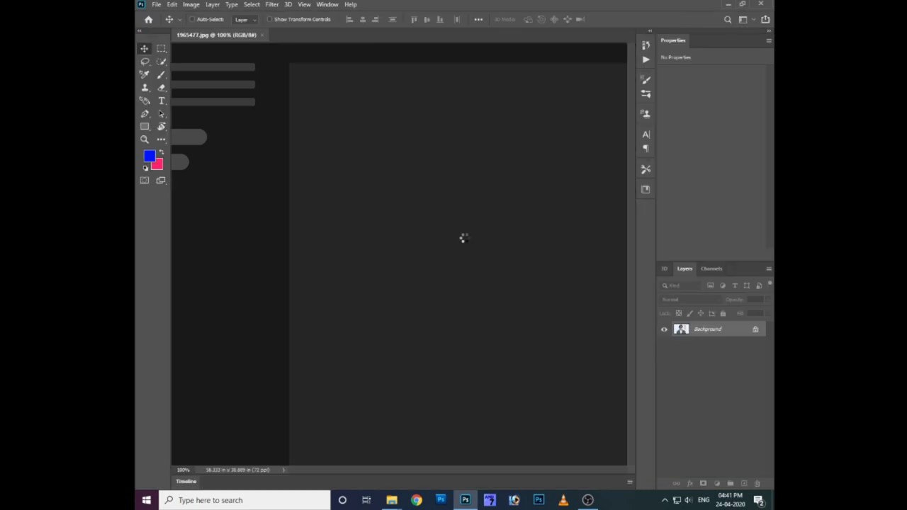
pyautogui.press('f')
pyautogui.hotkey('ctrl', '+')
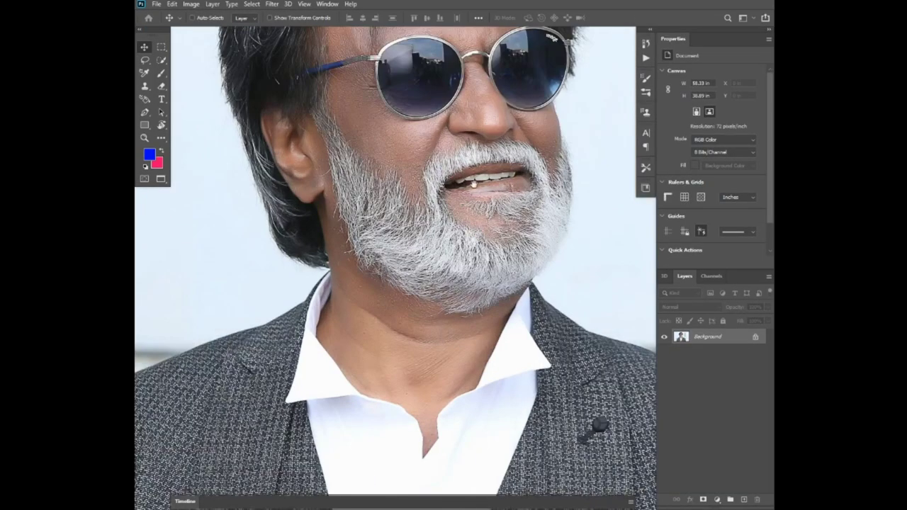
# - Use the Quick Selection Tool to select the man's hair, face, glasses, beard, neck and collar
pyautogui.hotkey('ctrl', '+')
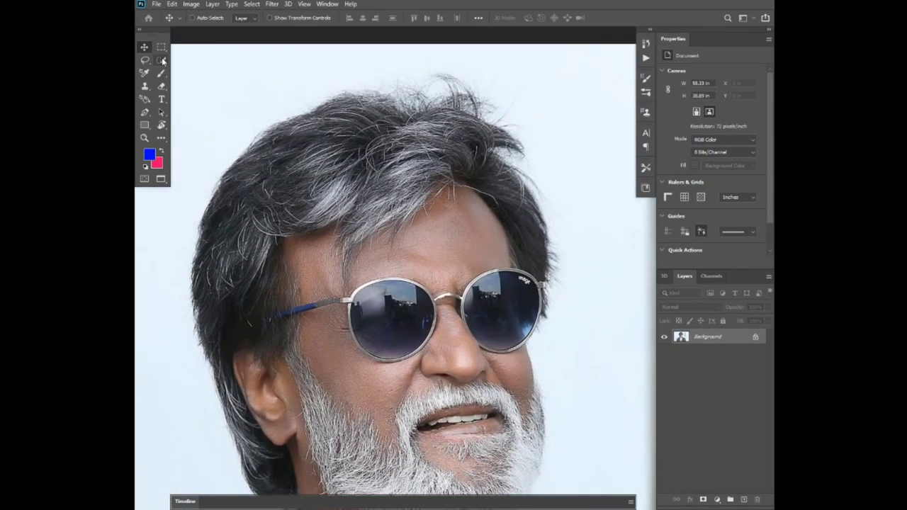
pyautogui.rightClick(163, 61)
pyautogui.click(198, 72)
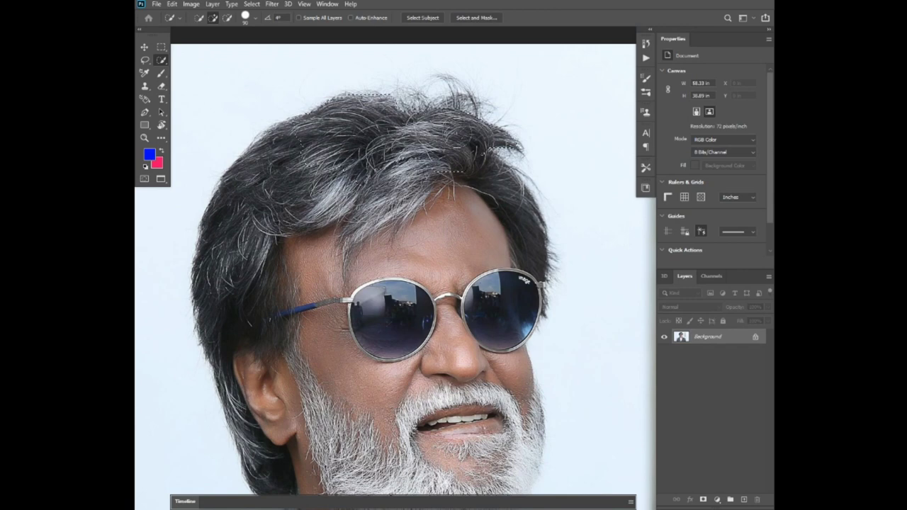
pyautogui.moveTo(446, 354)
pyautogui.mouseDown()
pyautogui.moveTo(474, 258)
pyautogui.moveTo(340, 376)
pyautogui.mouseUp()
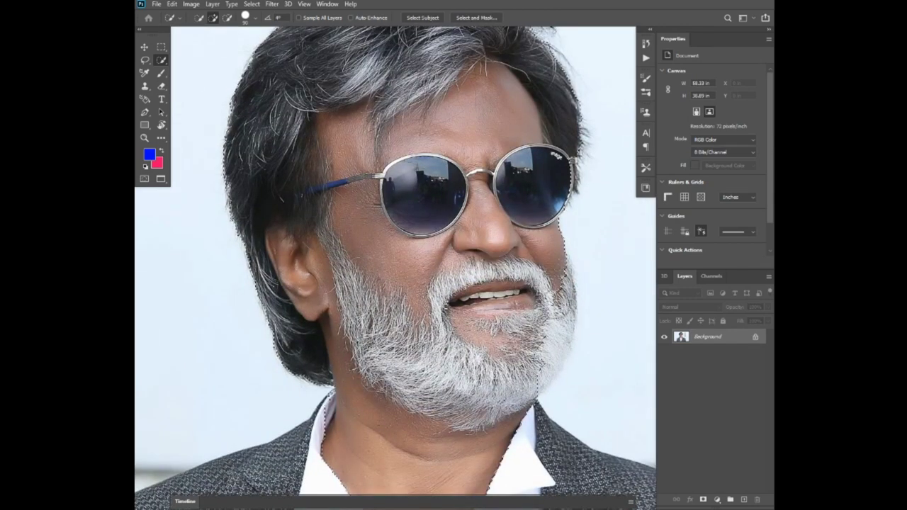
pyautogui.hotkey('ctrl', '+')
pyautogui.scroll(2, 446, 276)
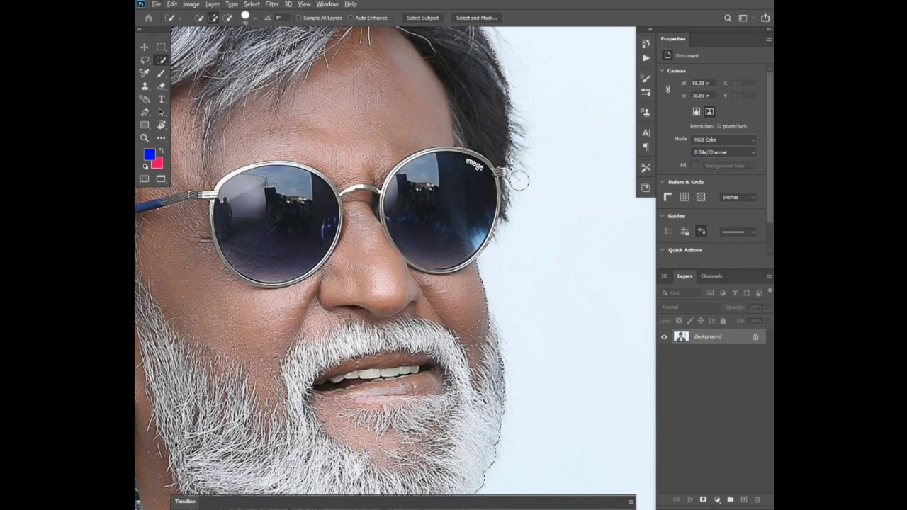
pyautogui.scroll(-5, 365, 254)
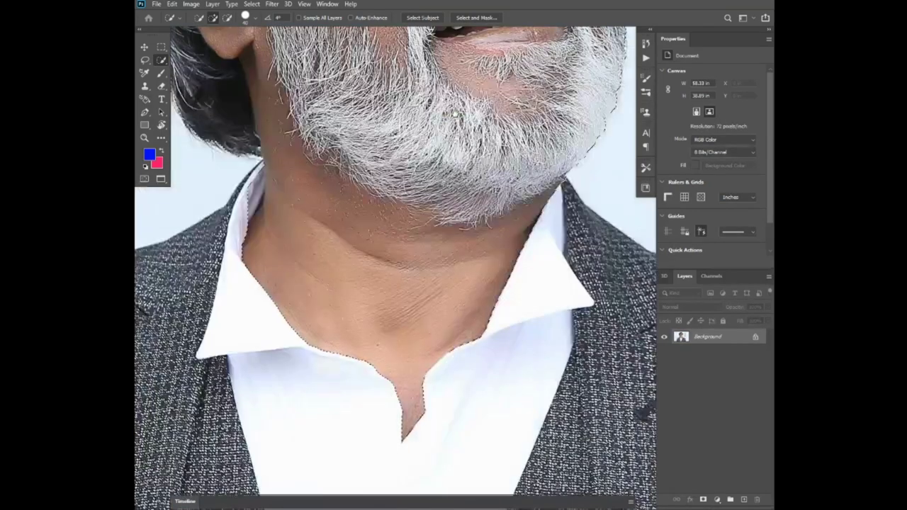
pyautogui.scroll(-2, 366, 254)
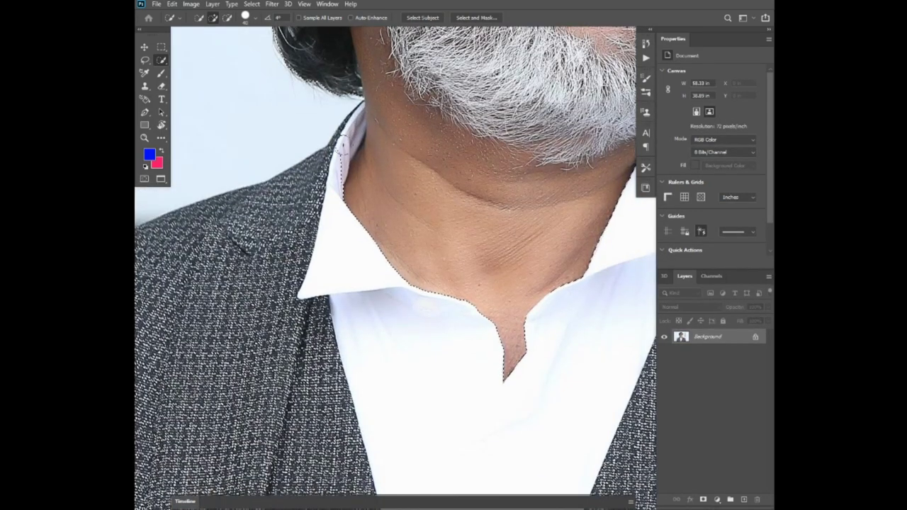
pyautogui.hotkey('ctrl', '-')
pyautogui.hotkey('ctrl', '-')
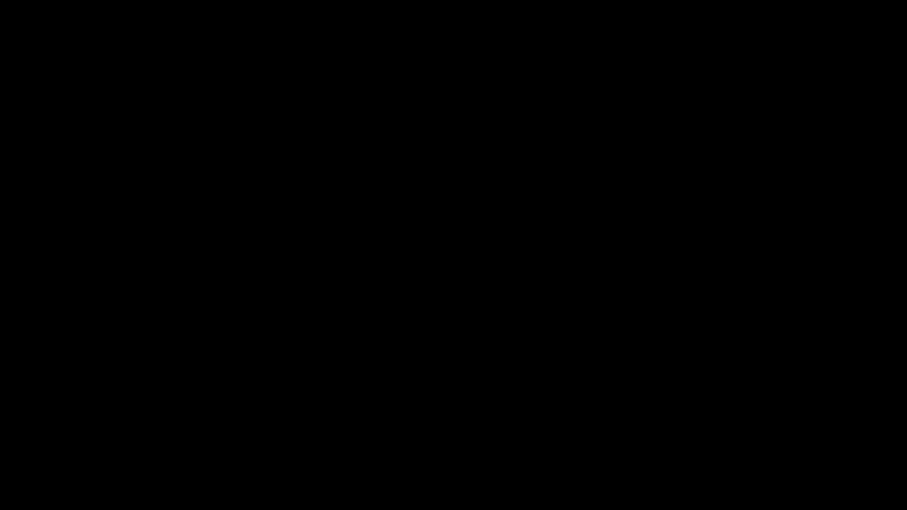
# - Feather the man's selection by 1.2 pixels
pyautogui.scroll(-3, 536, 350)
pyautogui.scroll(2, 524, 344)
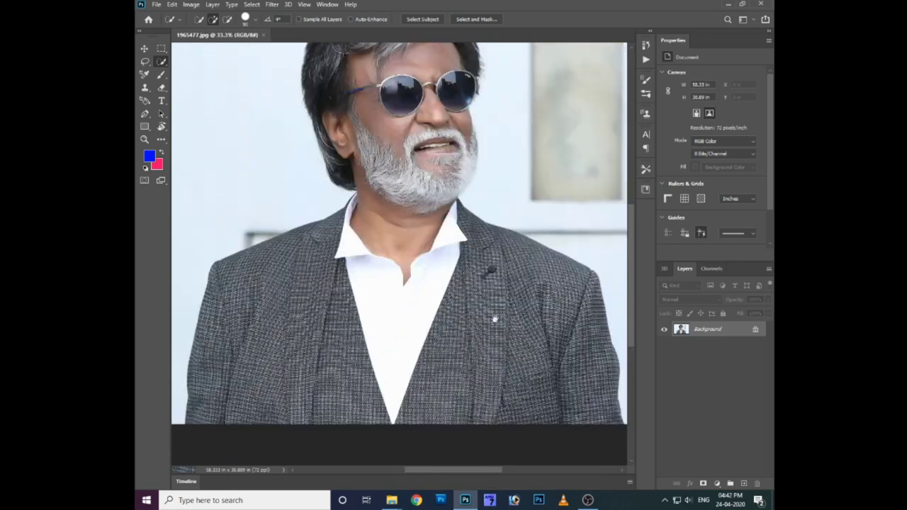
pyautogui.scroll(2, 495, 320)
pyautogui.hotkey('shift', 'F6')
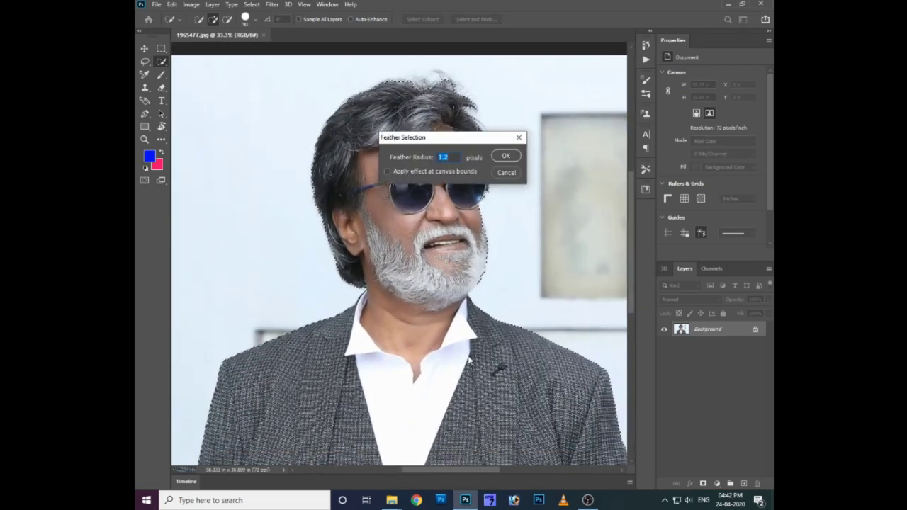
pyautogui.press('Return')
# - Convert the selection to a work path on 1965477.jpg, then restore it as a selection
pyautogui.rightClick(440, 256)
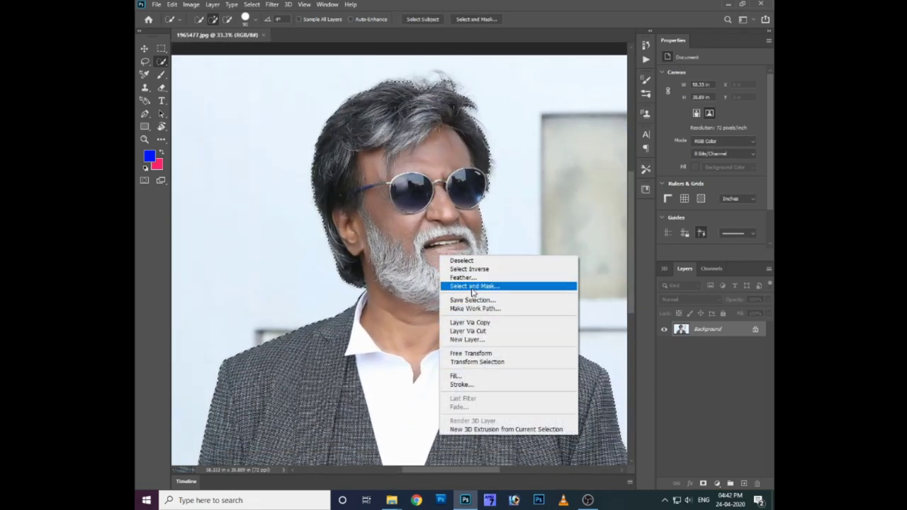
pyautogui.click(470, 309)
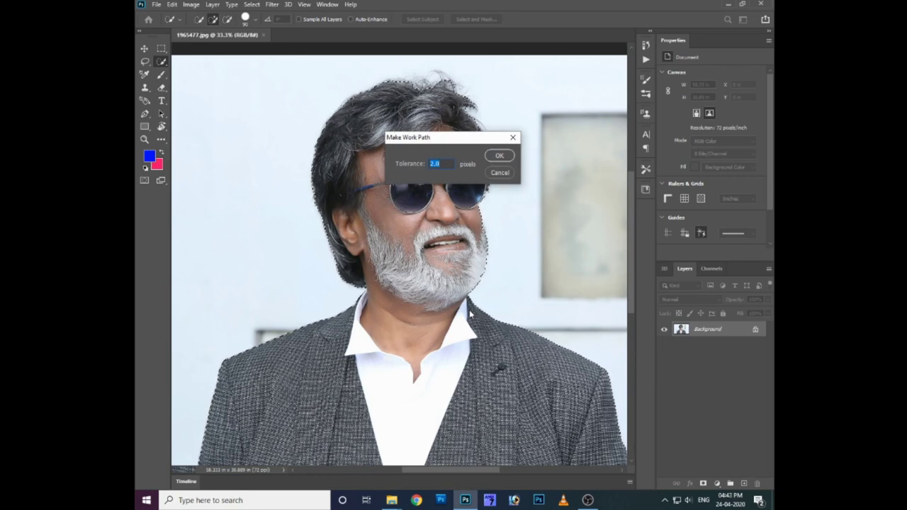
pyautogui.press('Return')
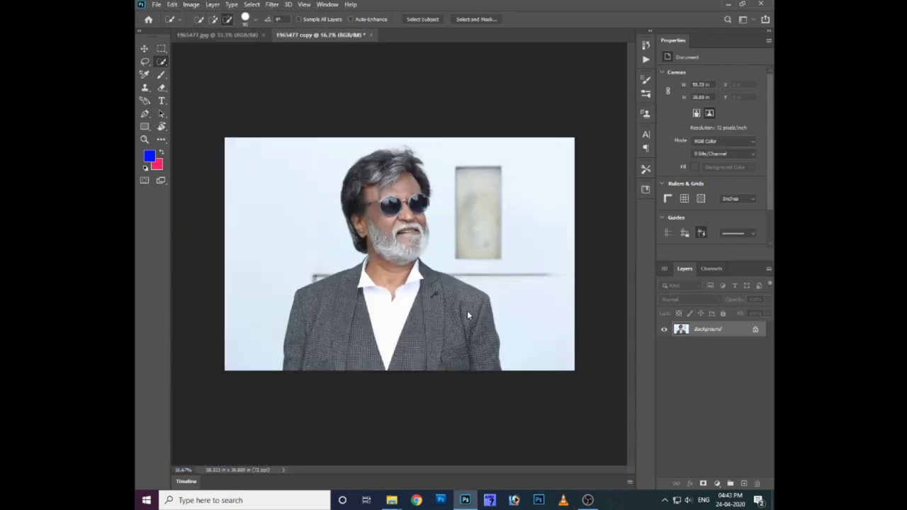
pyautogui.click(217, 35)
pyautogui.rightClick(412, 256)
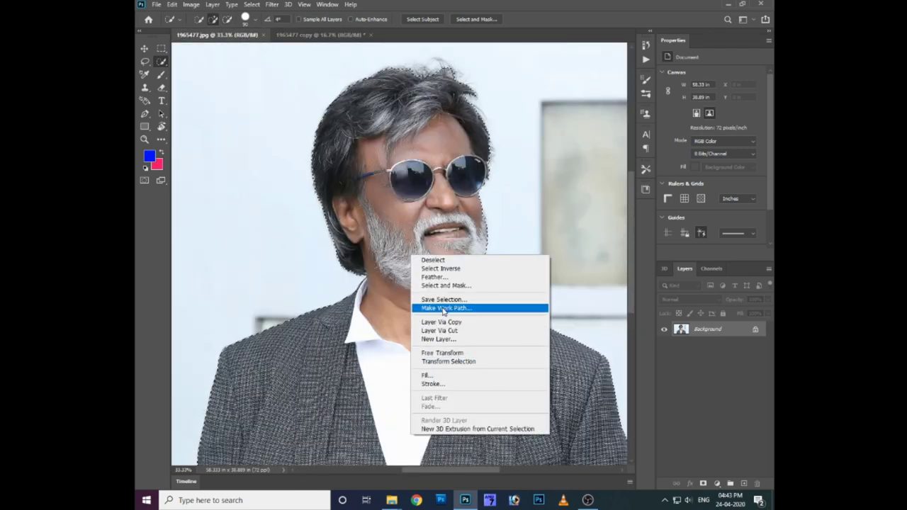
pyautogui.click(443, 309)
pyautogui.press('Return')
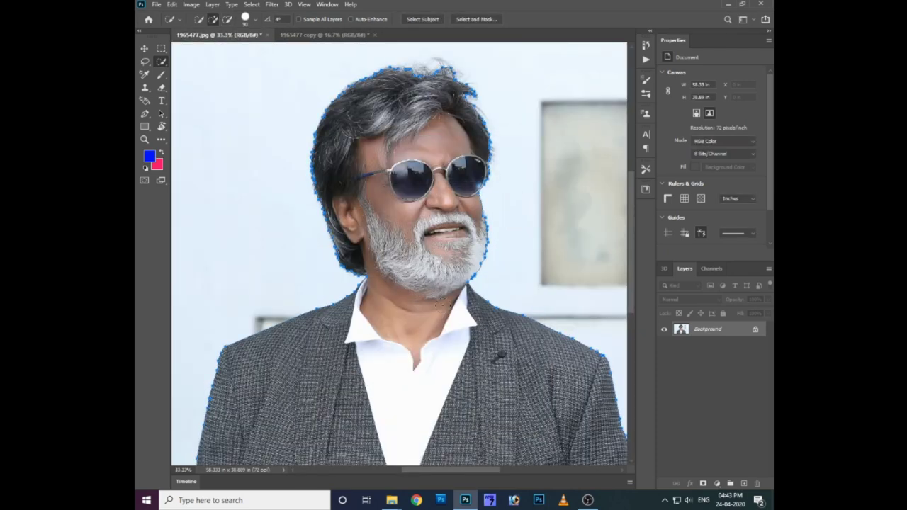
pyautogui.hotkey('ctrl', 'z')
# - Open Select and Mask on the selection and leave it without changes
pyautogui.rightClick(417, 283)
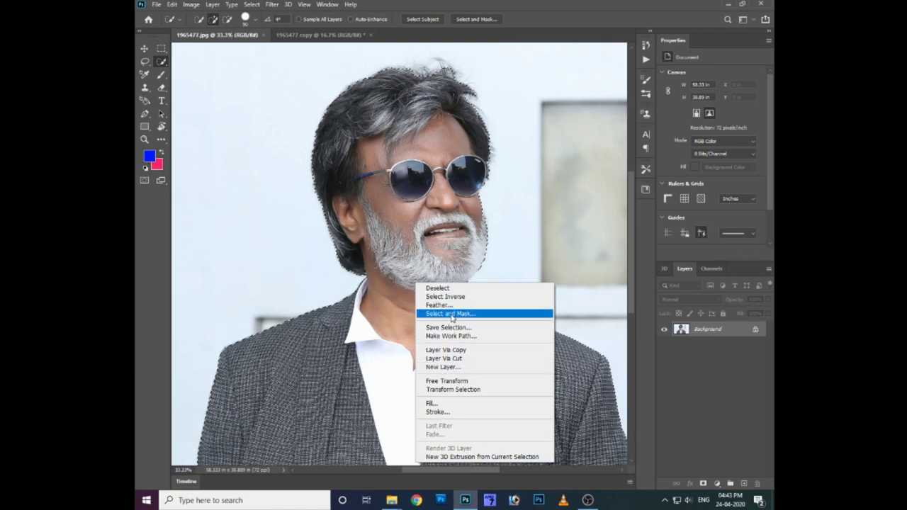
pyautogui.click(451, 314)
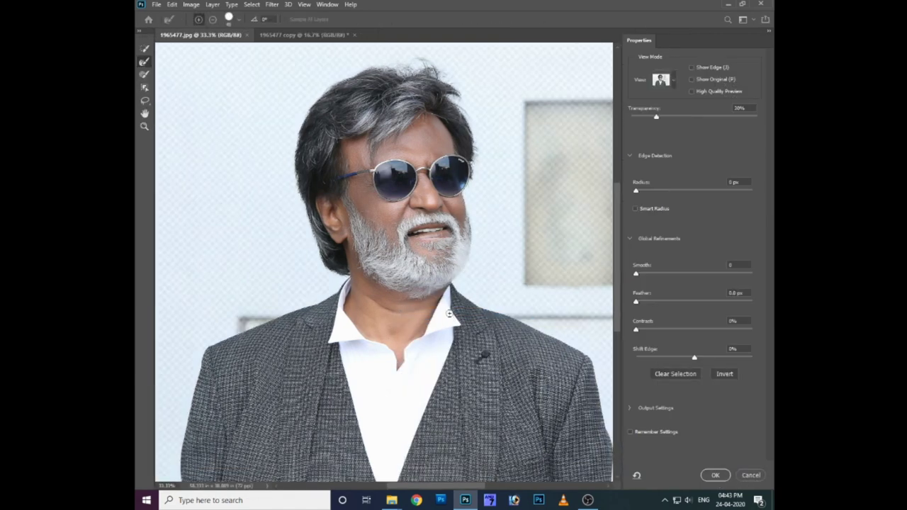
pyautogui.press('Return')
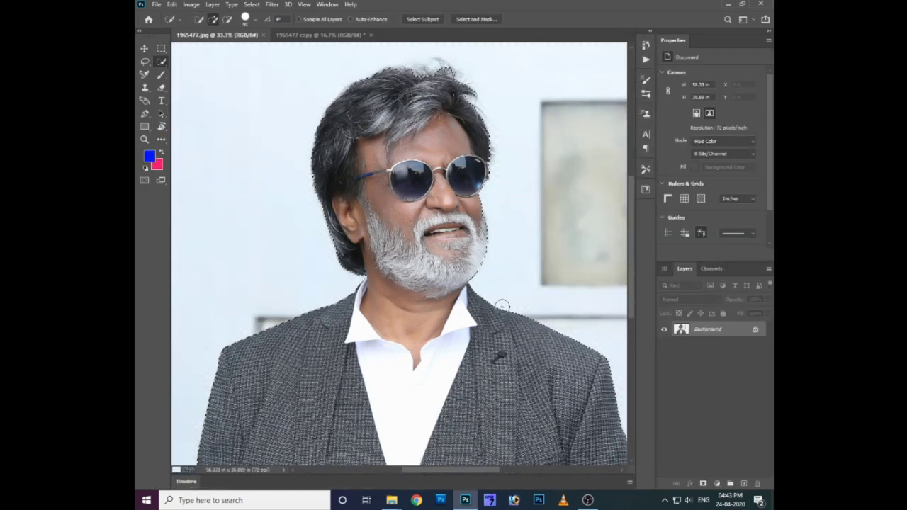
pyautogui.rightClick(453, 338)
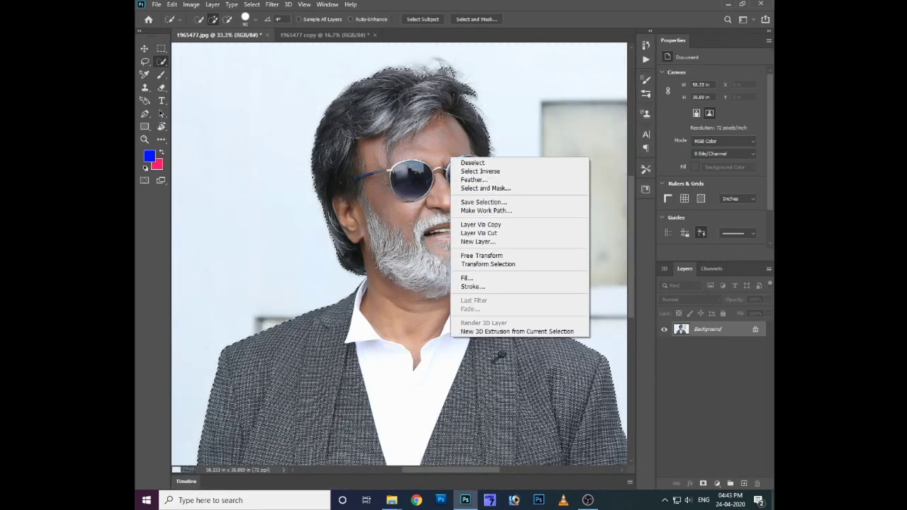
pyautogui.click(717, 483)
# - Add a layer mask hiding the background around the man and select Layer 0
pyautogui.click(703, 484)
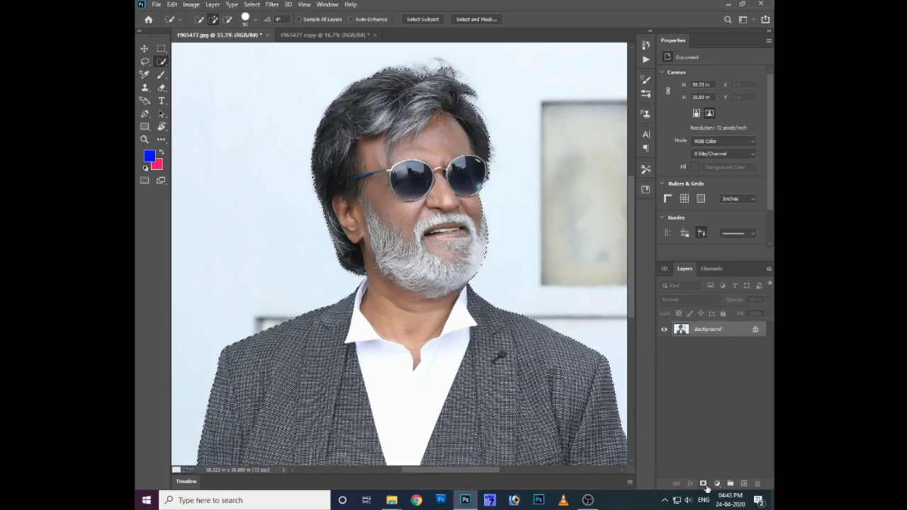
pyautogui.click(703, 483)
pyautogui.hotkey('ctrl', '-')
pyautogui.hotkey('ctrl', '-')
pyautogui.rightClick(430, 260)
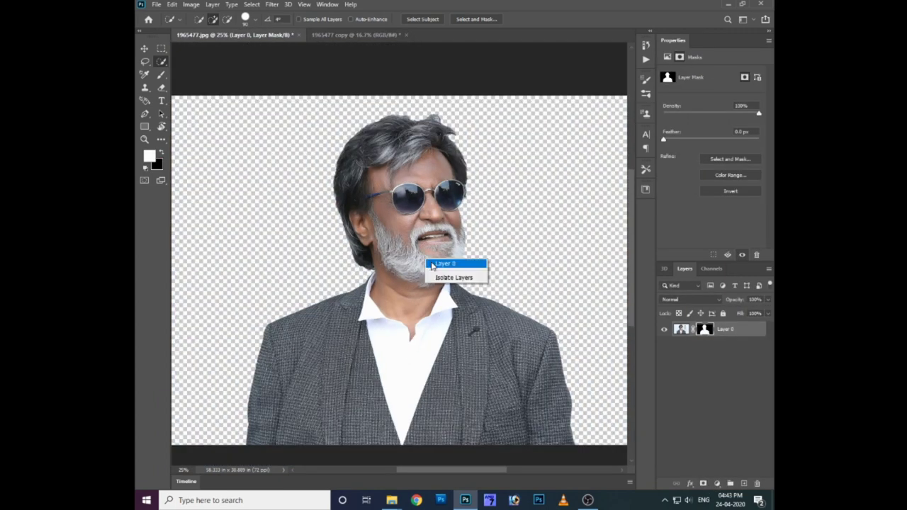
pyautogui.click(431, 263)
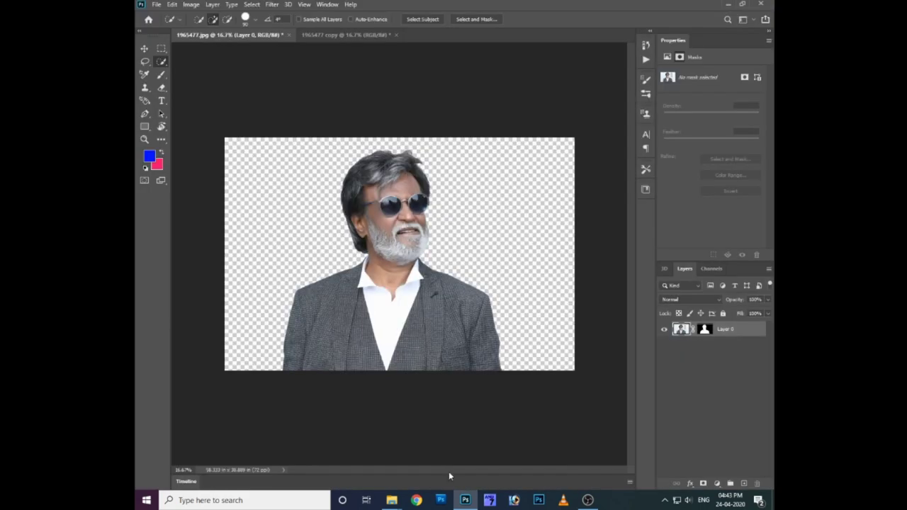
# - Close the 1965477 copy document without saving
pyautogui.click(370, 35)
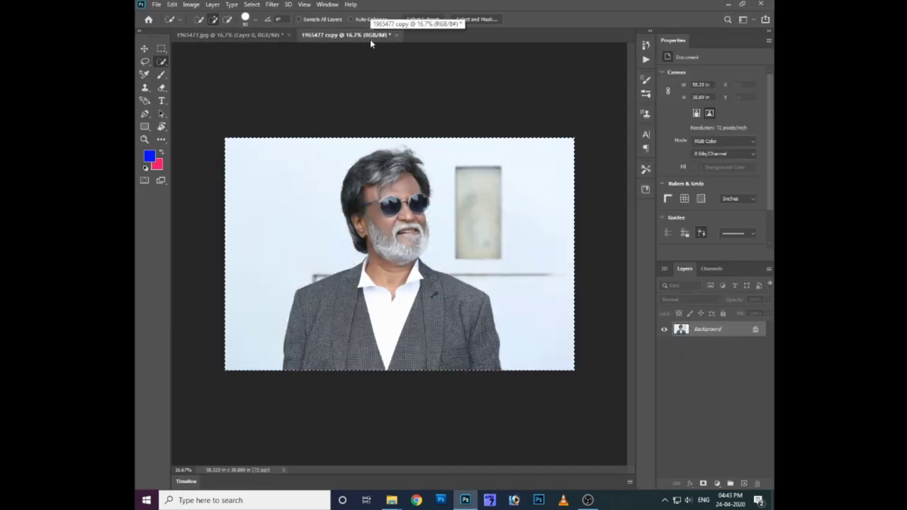
pyautogui.hotkey('ctrl', 'w')
pyautogui.click(449, 185)
# - Paste the original photo as Layer 1 beneath the cutout and duplicate it
pyautogui.hotkey('ctrl', 'v')
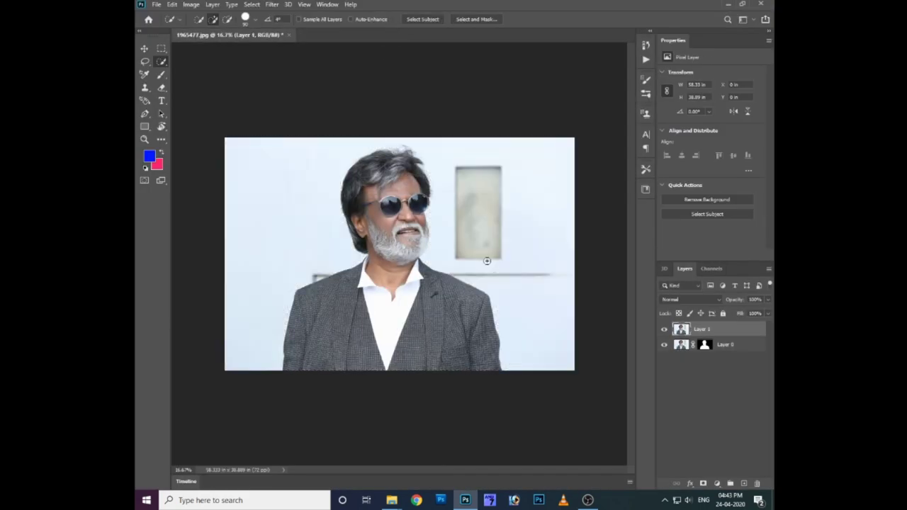
pyautogui.hotkey('ctrl', '[')
pyautogui.hotkey('ctrl', '+')
pyautogui.hotkey('ctrl', '+')
pyautogui.hotkey('ctrl', '+')
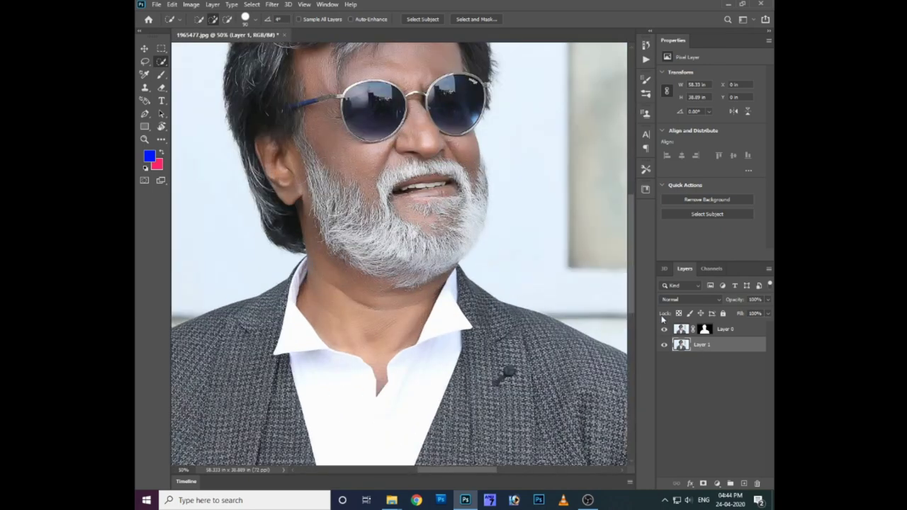
pyautogui.hotkey('ctrl', 'j')
# - Fill Layer 1 copy with a bright cyan foreground colour
pyautogui.click(149, 156)
pyautogui.moveTo(544, 318); pyautogui.dragTo(545, 340)
pyautogui.press('Return')
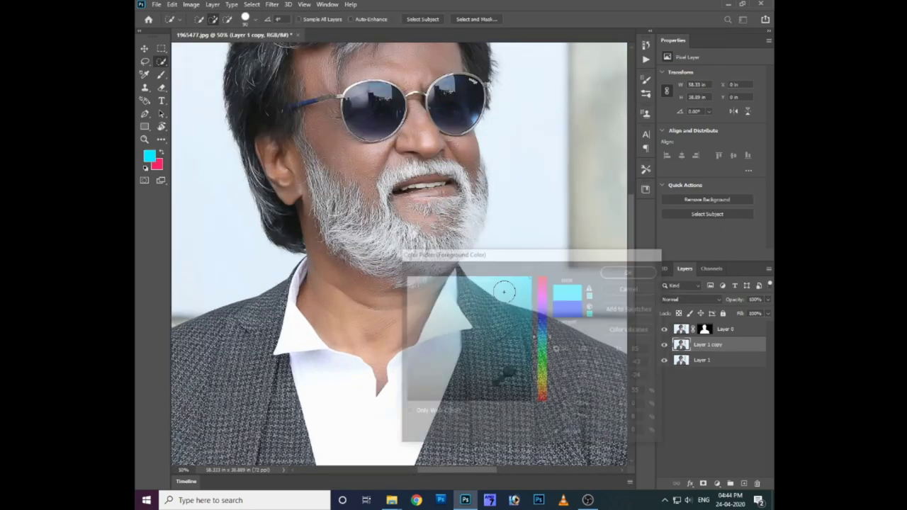
pyautogui.hotkey('ctrl', 'BackSpace')
pyautogui.hotkey('alt', 'BackSpace')
# - Select the cutout Layer 0 and bring the top of the head into view
pyautogui.hotkey('ctrl', '+')
pyautogui.keyDown('ctrl'); pyautogui.rightClick(386, 180); pyautogui.keyUp('ctrl')
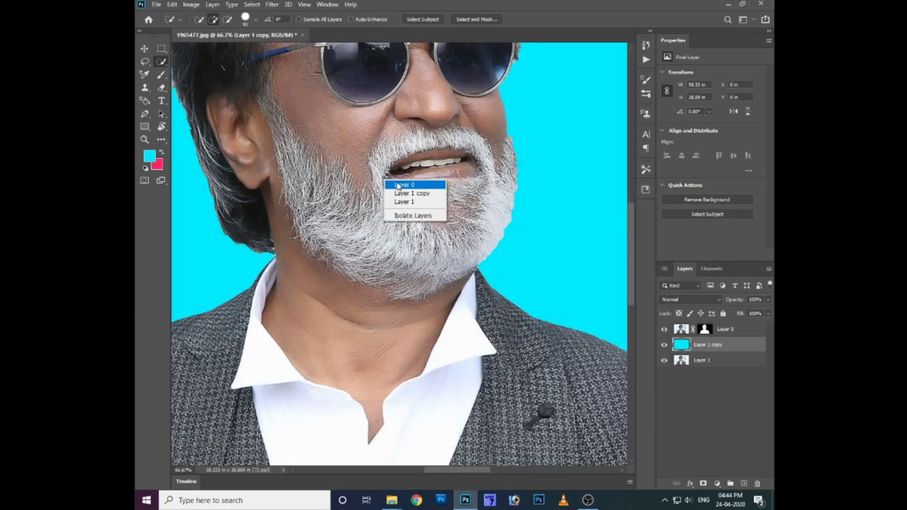
pyautogui.click(397, 186)
pyautogui.scroll(3, 425, 212)
pyautogui.moveTo(406, 105); pyautogui.dragTo(528, 203)
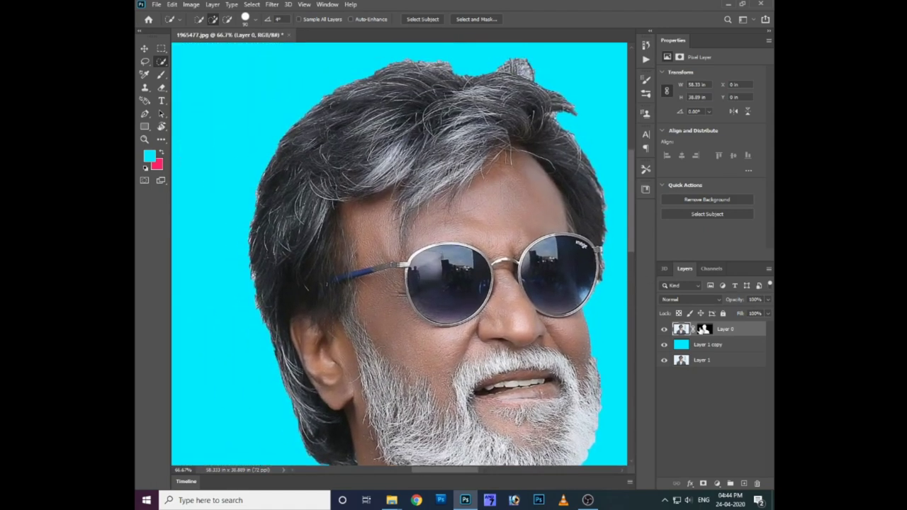
# - In Select and Mask, brush the stray hair wisps along Layer 0's mask edges
pyautogui.rightClick(703, 329)
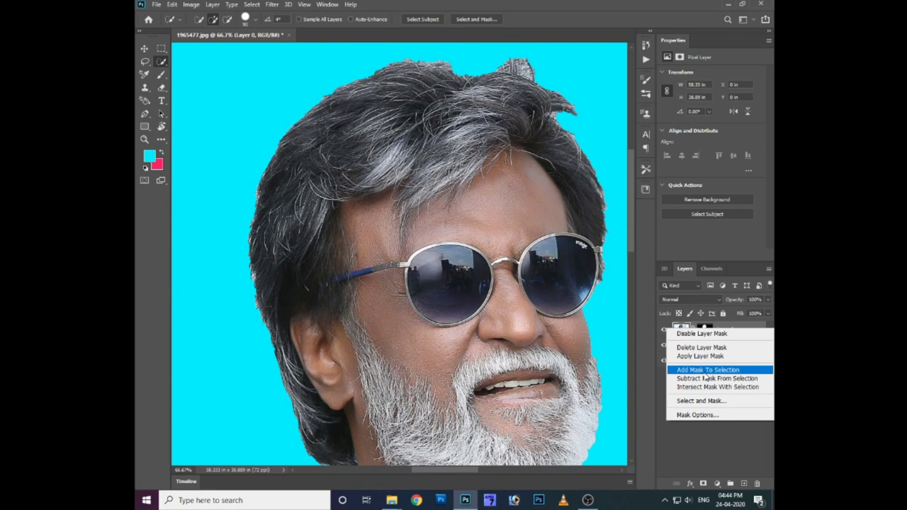
pyautogui.click(701, 400)
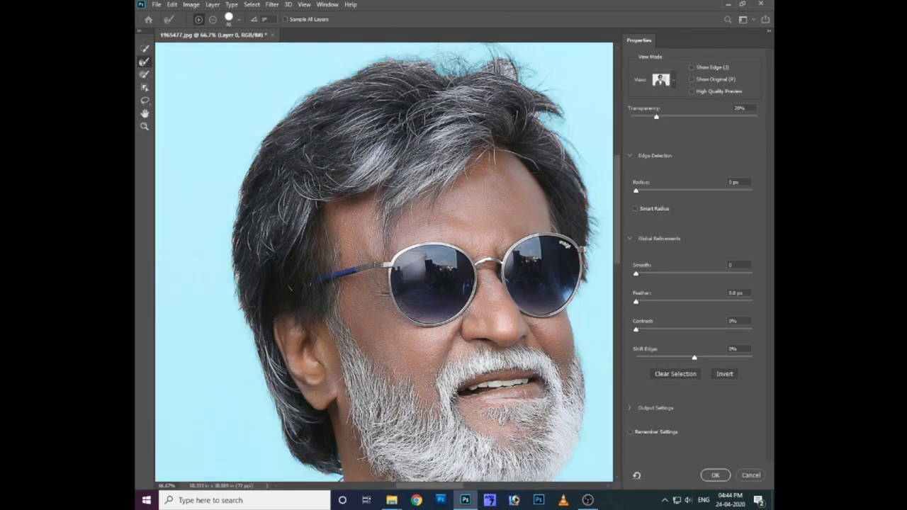
pyautogui.moveTo(397, 125); pyautogui.dragTo(323, 175)
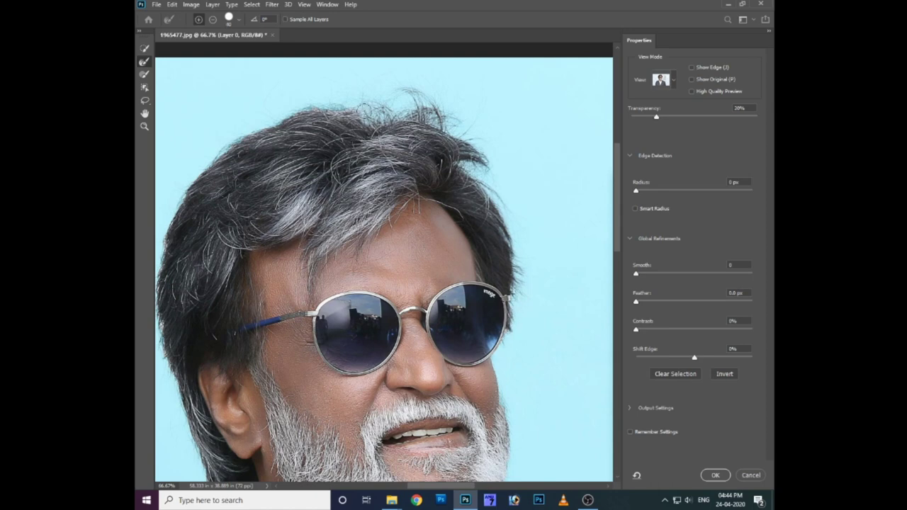
pyautogui.hscroll(-3, 389, 105)
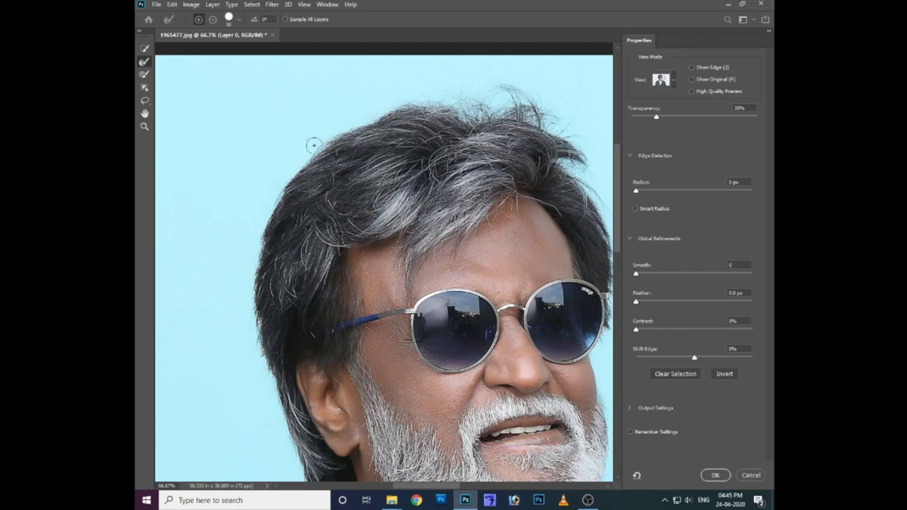
pyautogui.scroll(-1, 257, 237)
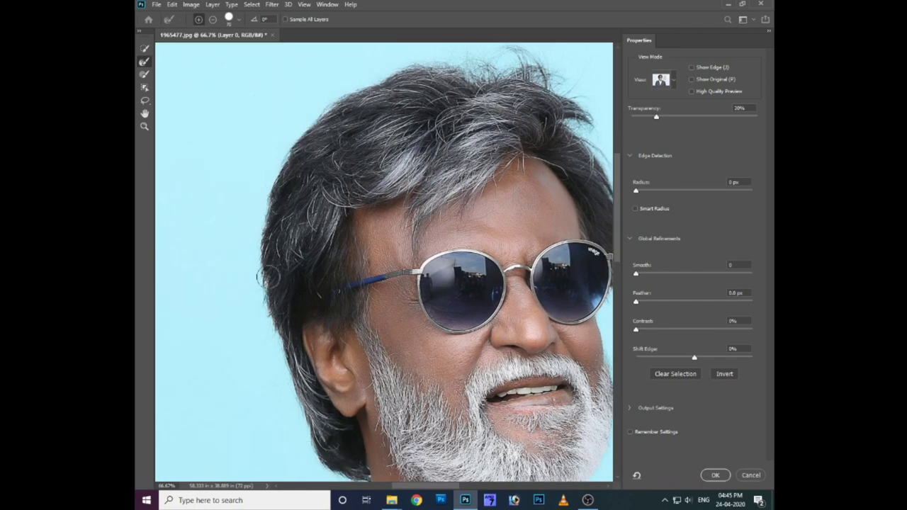
pyautogui.moveTo(266, 288); pyautogui.dragTo(257, 305)
pyautogui.scroll(-2, 286, 363)
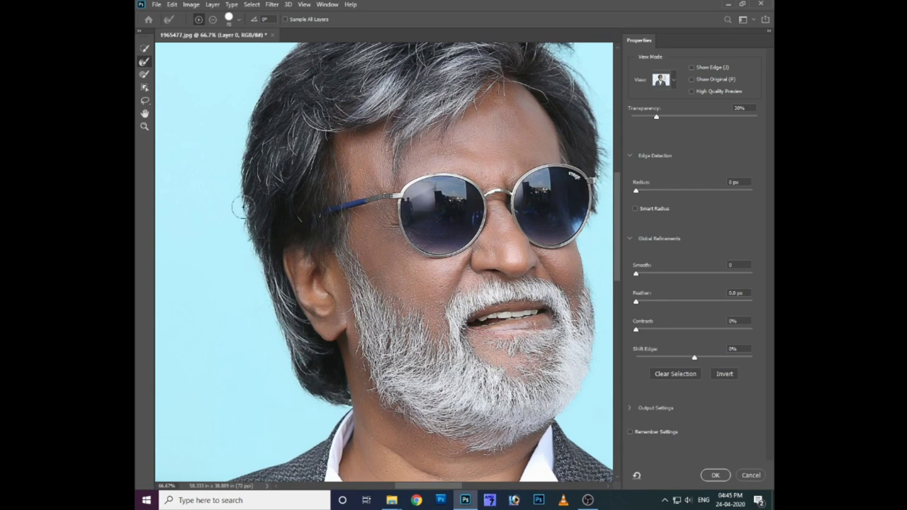
pyautogui.scroll(2, 241, 208)
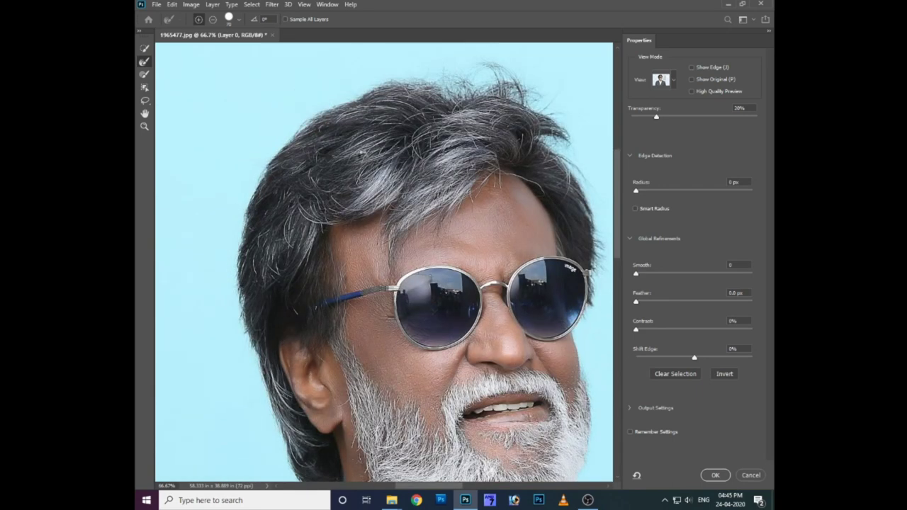
pyautogui.hscroll(1, 364, 158)
pyautogui.hscroll(2, 431, 137)
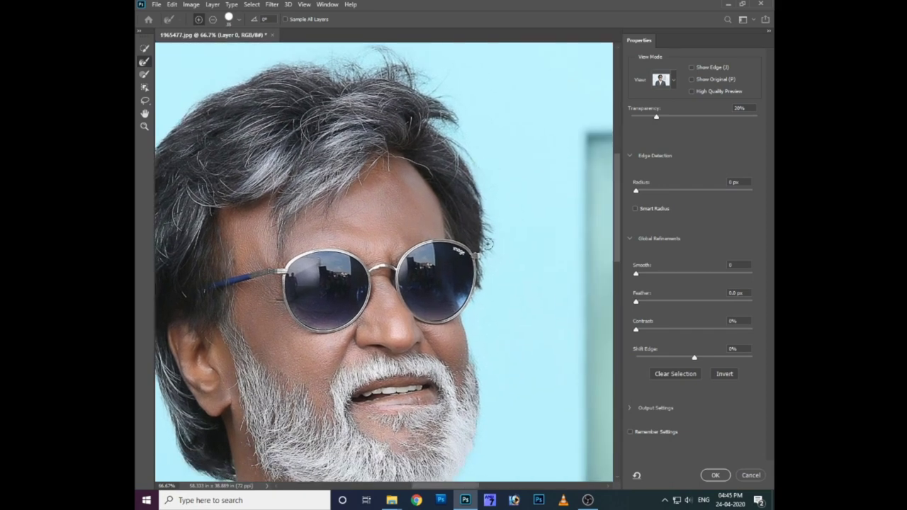
pyautogui.scroll(-1, 468, 329)
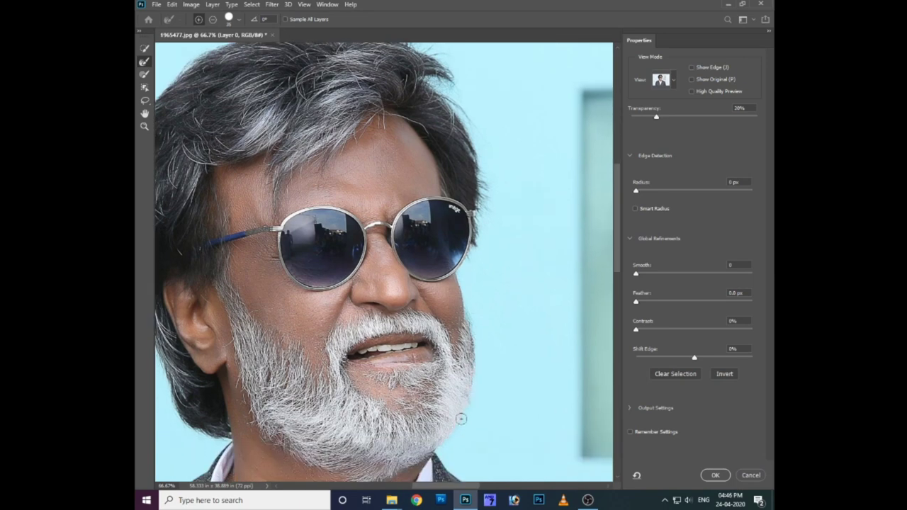
pyautogui.scroll(-3, 461, 399)
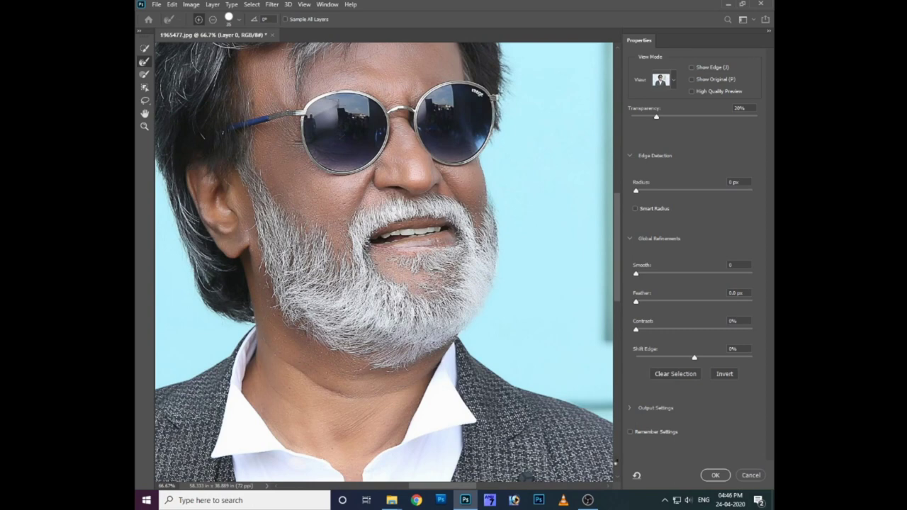
# - Apply the refined mask to Layer 0 and fit the whole image on screen
pyautogui.click(716, 475)
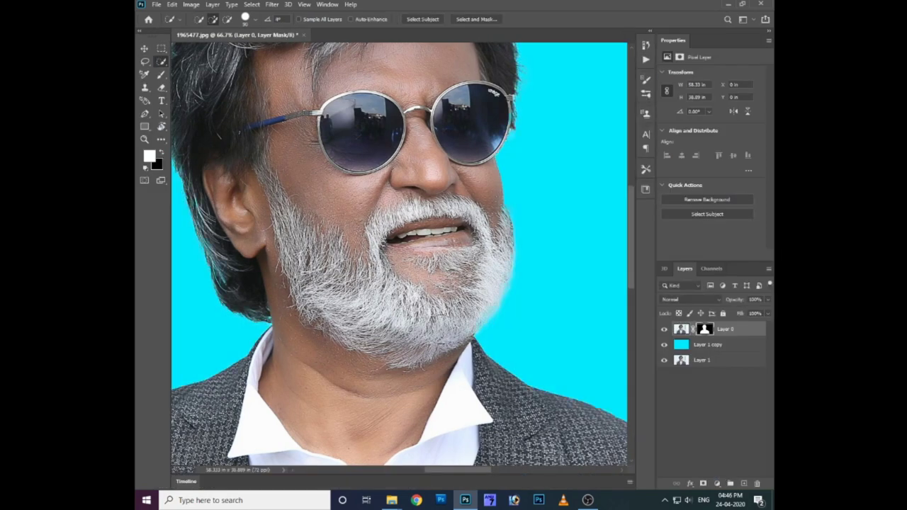
pyautogui.moveTo(329, 141)
pyautogui.mouseDown()
pyautogui.moveTo(427, 297)
pyautogui.moveTo(360, 254)
pyautogui.mouseUp()
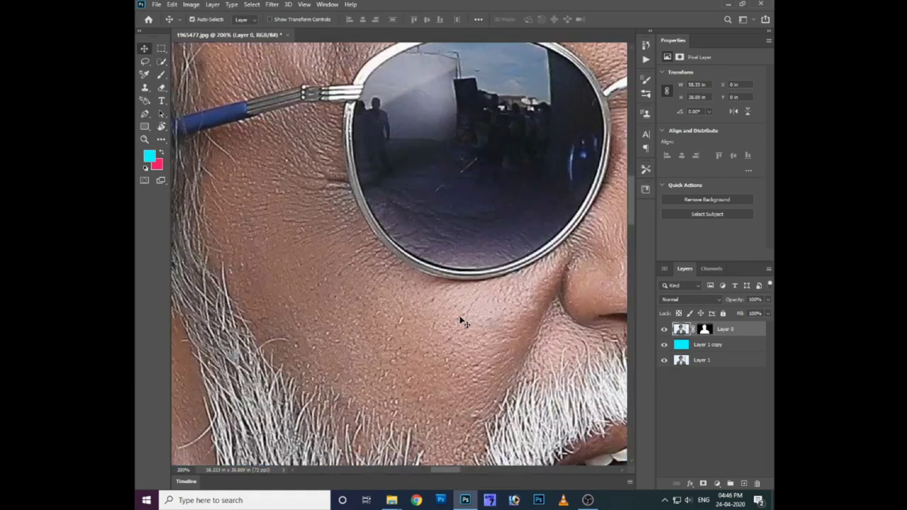
pyautogui.hotkey('ctrl', '0')
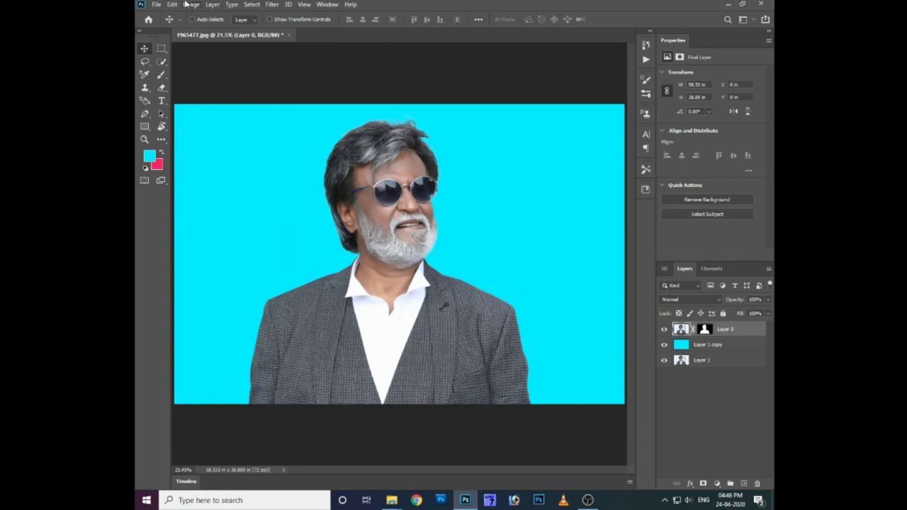
# - Set Image Size to resolution 300, width 18 inches and height 12 inches
pyautogui.click(191, 4)
pyautogui.click(205, 78)
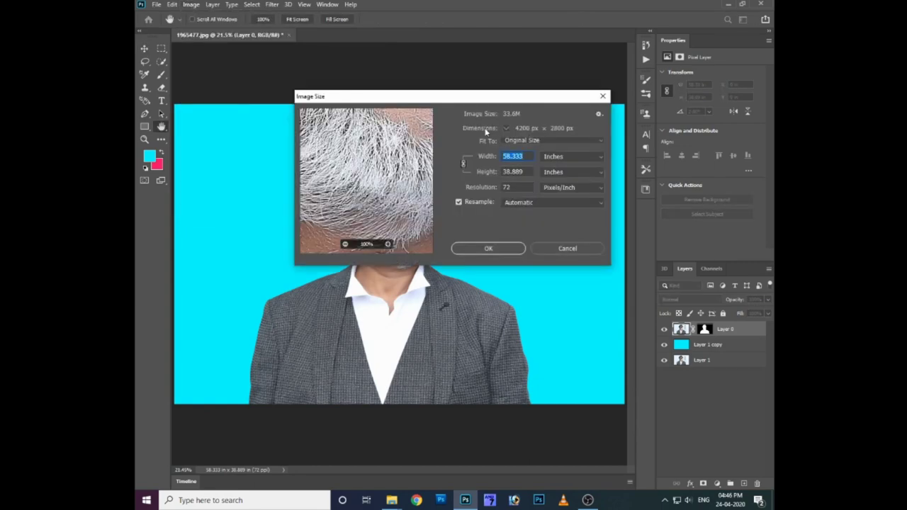
pyautogui.write('300')
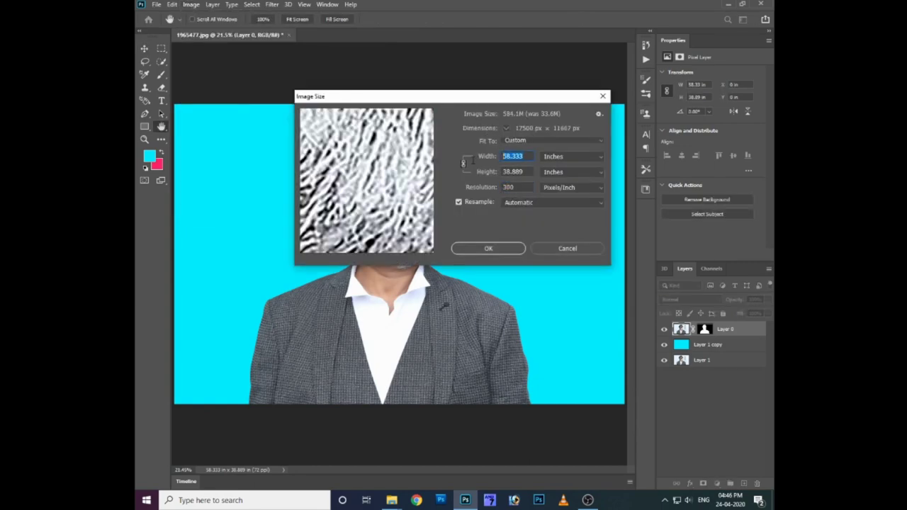
pyautogui.write('12')
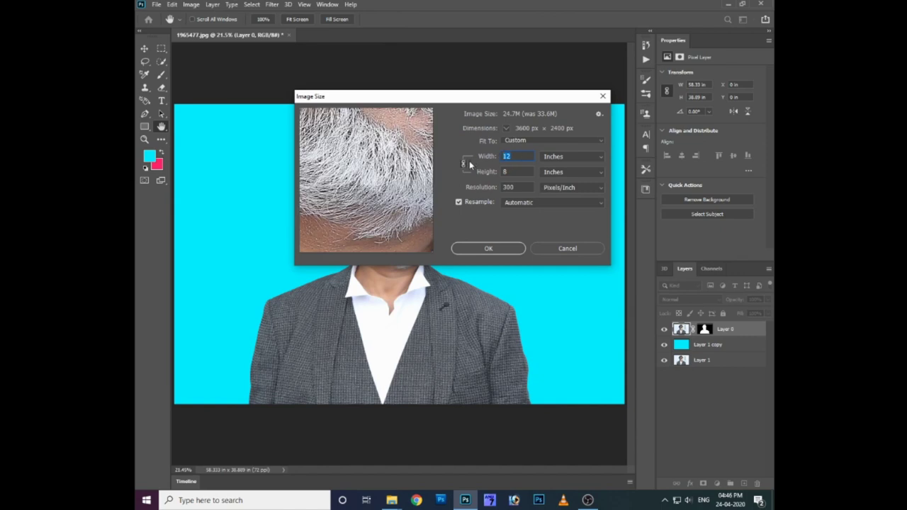
pyautogui.write('18')
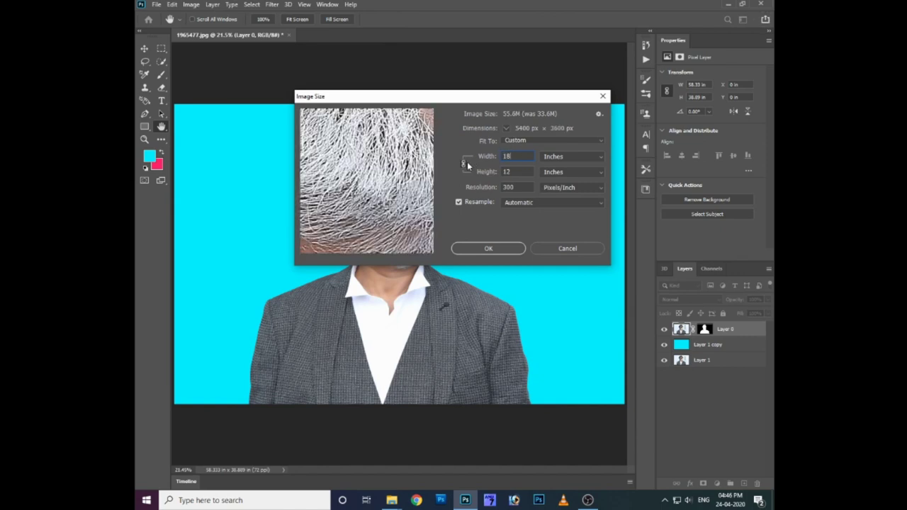
pyautogui.press('Return')
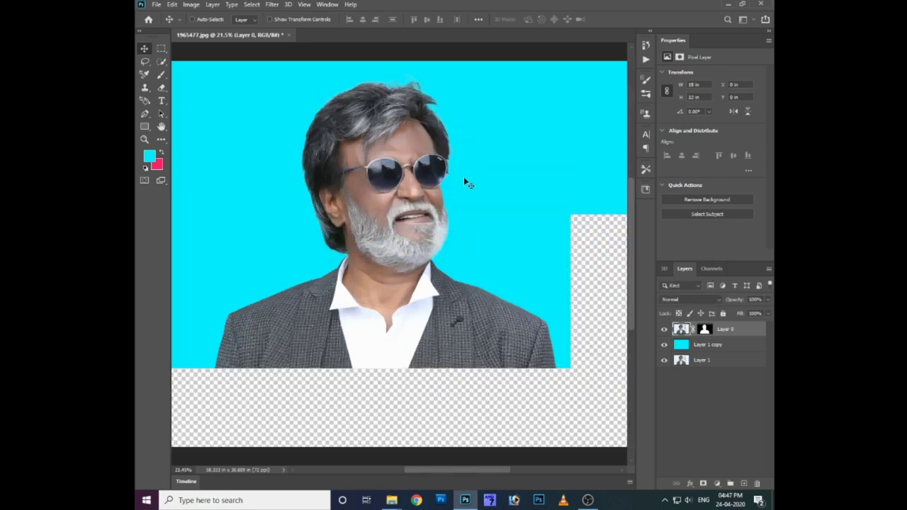
# - Duplicate Layer 0 and merge it down, applying the mask into its pixels
pyautogui.hotkey('ctrl', '+')
pyautogui.scroll(3, 445, 201)
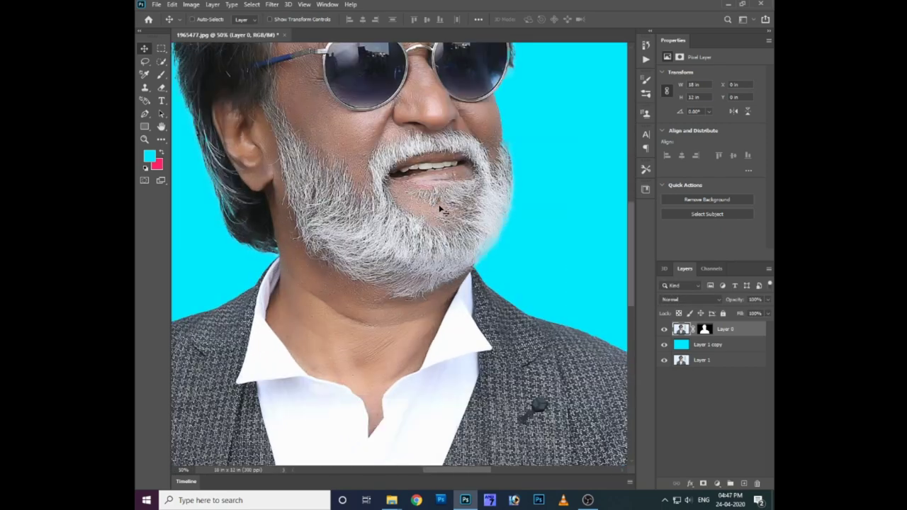
pyautogui.scroll(-2, 441, 203)
pyautogui.hotkey('ctrl', 'j')
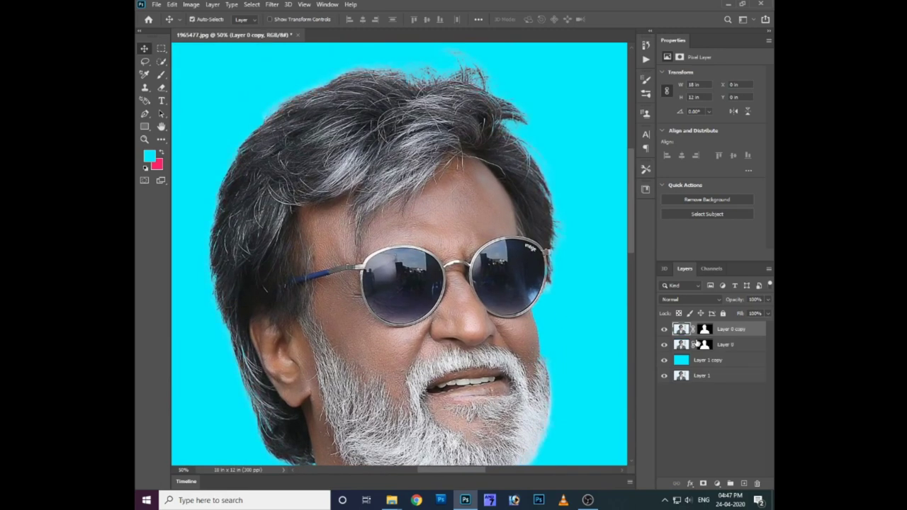
pyautogui.hotkey('ctrl', 'e')
pyautogui.click(407, 191)
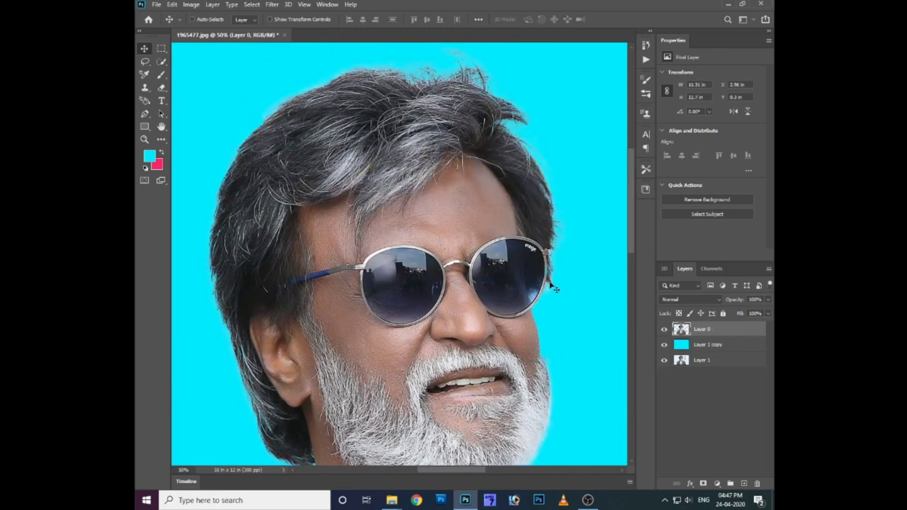
pyautogui.scroll(-1, 546, 215)
pyautogui.click(664, 329)
pyautogui.click(664, 330)
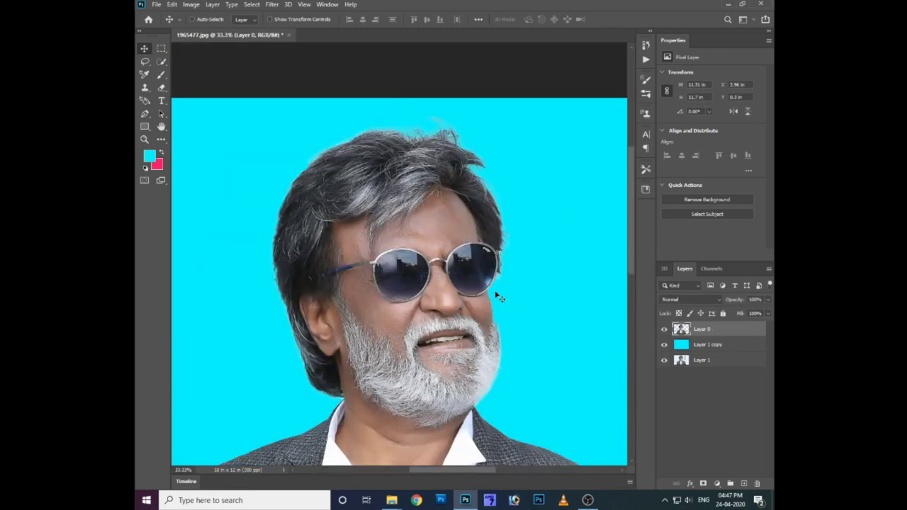
# - Switch to the Pen tool and duplicate Layer 0 as Layer 0 copy
pyautogui.scroll(1, 438, 256)
pyautogui.scroll(-3, 438, 255)
pyautogui.scroll(1, 438, 256)
pyautogui.scroll(1, 445, 225)
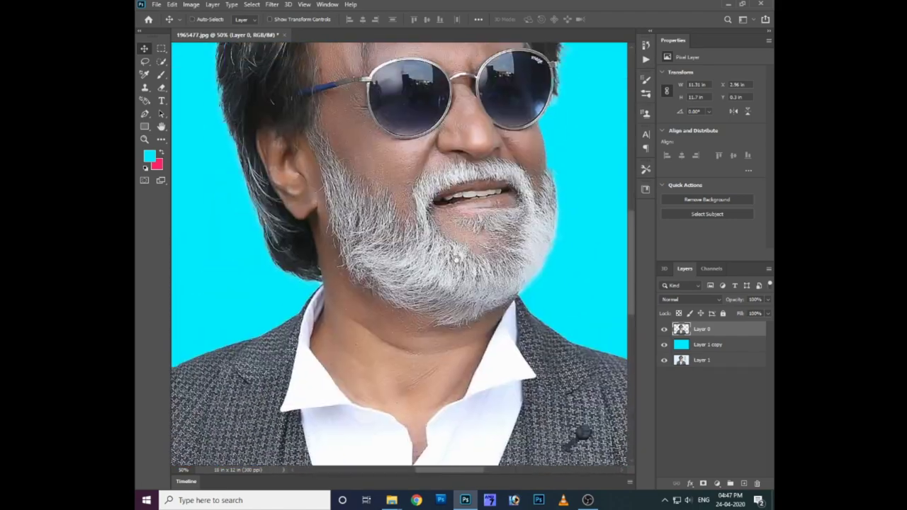
pyautogui.scroll(1, 453, 184)
pyautogui.scroll(1, 463, 134)
pyautogui.scroll(-1, 463, 134)
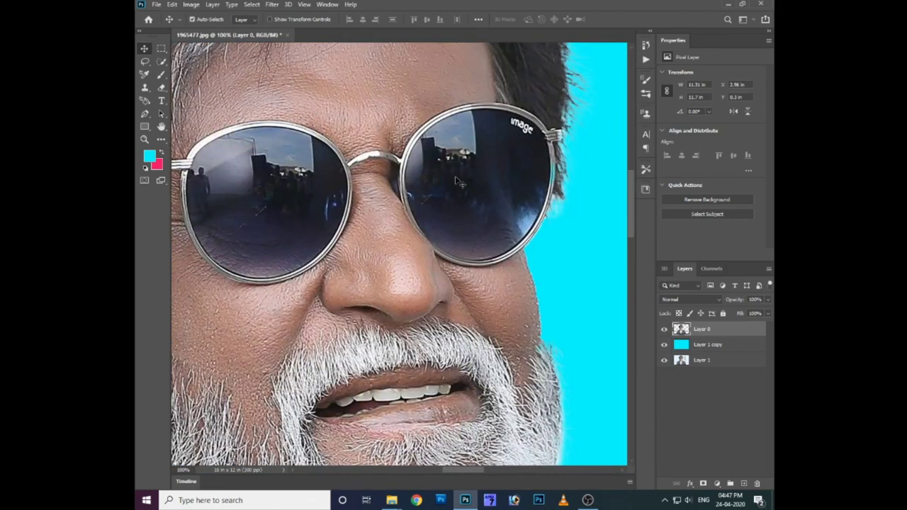
pyautogui.scroll(2, 443, 155)
pyautogui.press('p')
pyautogui.scroll(-1, 443, 154)
pyautogui.scroll(1, 445, 159)
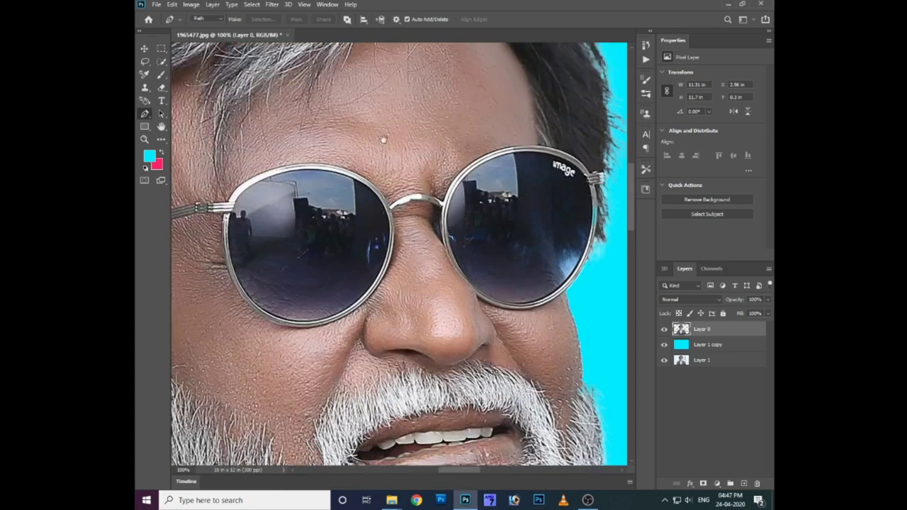
pyautogui.scroll(-1, 431, 217)
pyautogui.hotkey('ctrl', 'j')
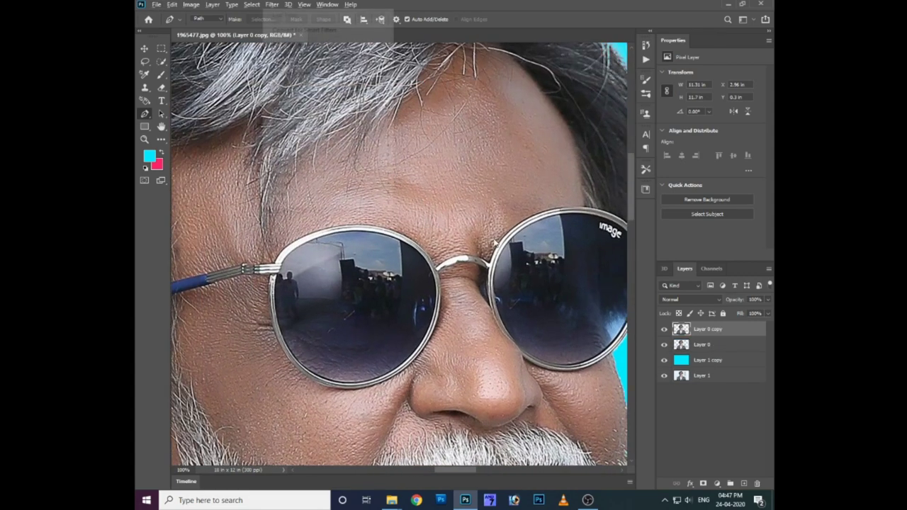
pyautogui.click(271, 5)
pyautogui.moveTo(283, 174)
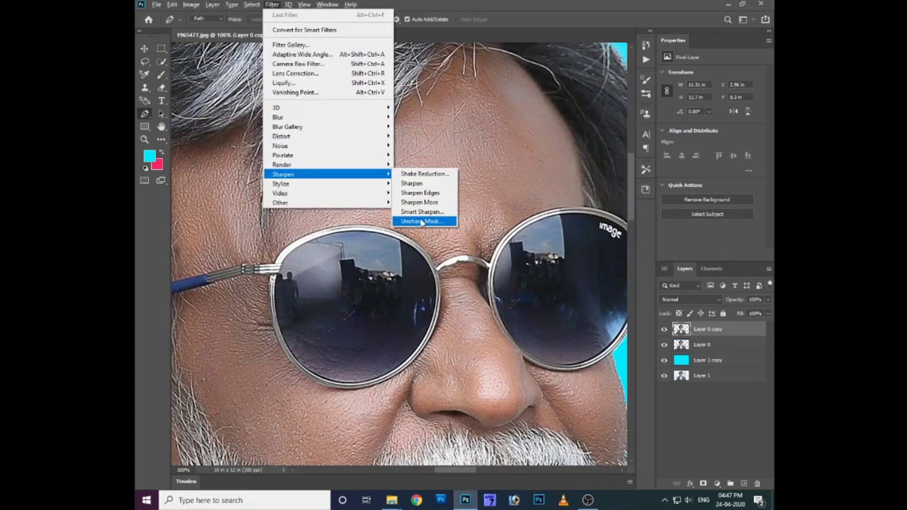
# - Apply Unsharp Mask sharpening at 113% amount and 1.6 px radius
pyautogui.click(422, 221)
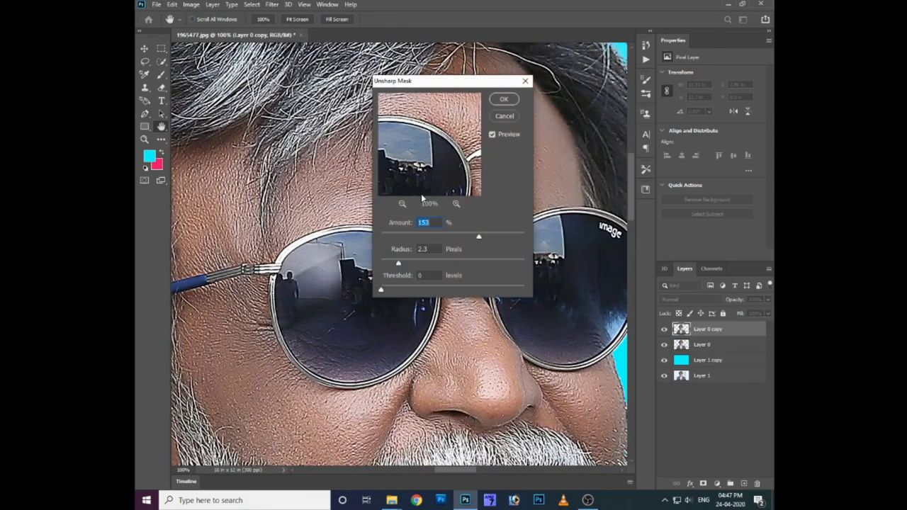
pyautogui.click(492, 134)
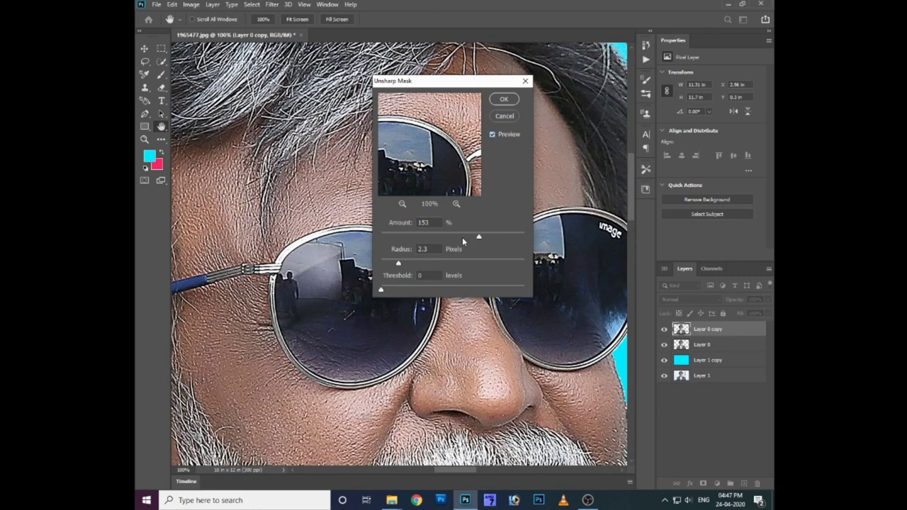
pyautogui.click(463, 239)
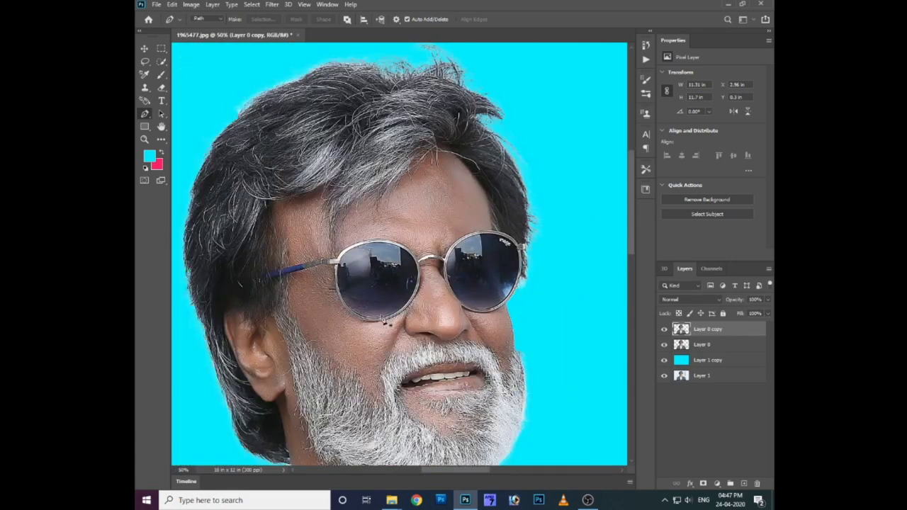
pyautogui.moveTo(383, 321); pyautogui.dragTo(403, 286)
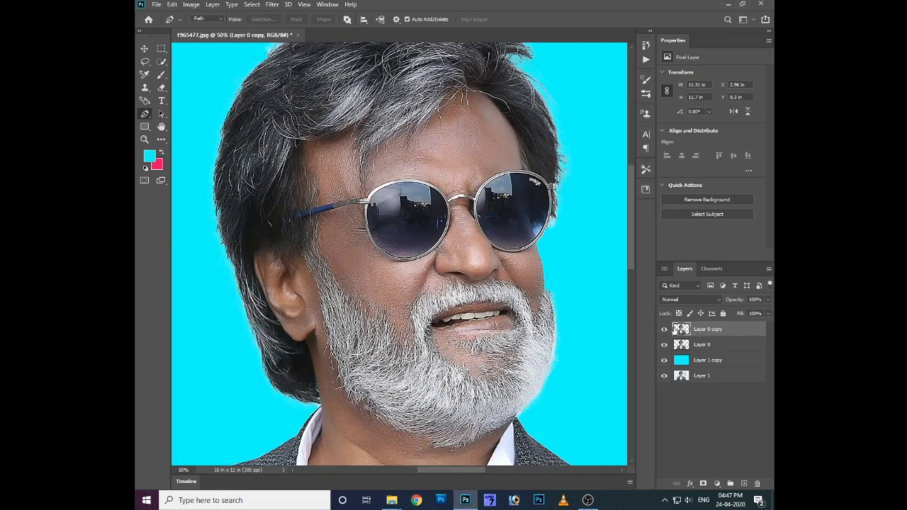
pyautogui.click(665, 330)
pyautogui.click(665, 330)
# - Duplicate Layer 0 beneath the cyan layer and delete Layer 0 copy
pyautogui.click(702, 345)
pyautogui.hotkey('ctrl', 'j')
pyautogui.moveTo(701, 346); pyautogui.dragTo(697, 381)
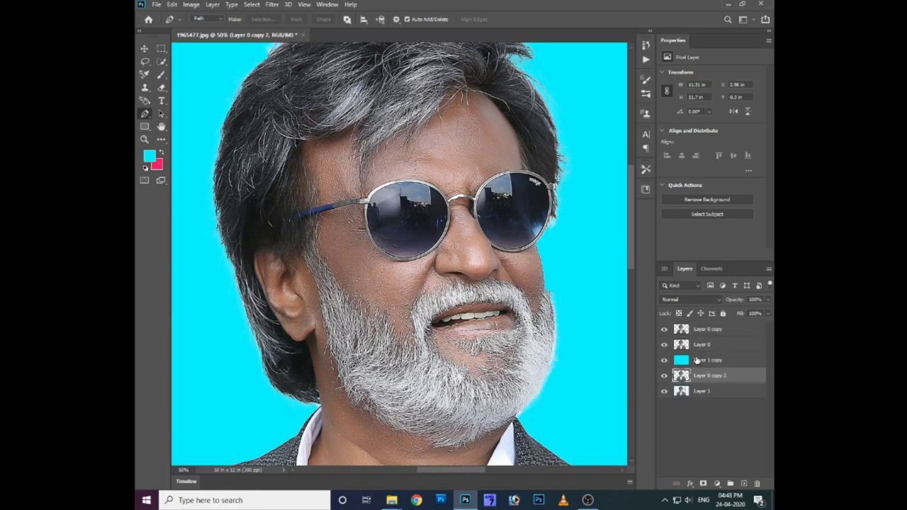
pyautogui.click(698, 345)
pyautogui.click(697, 330)
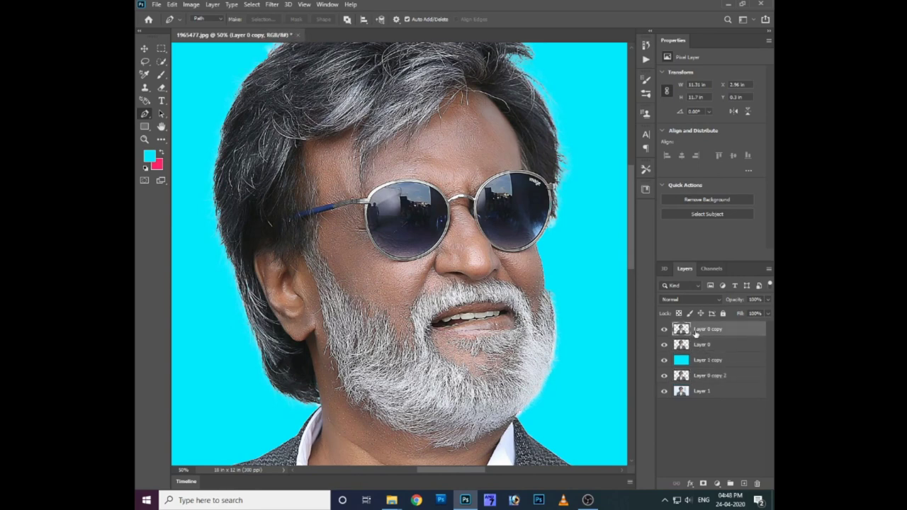
pyautogui.press('Delete')
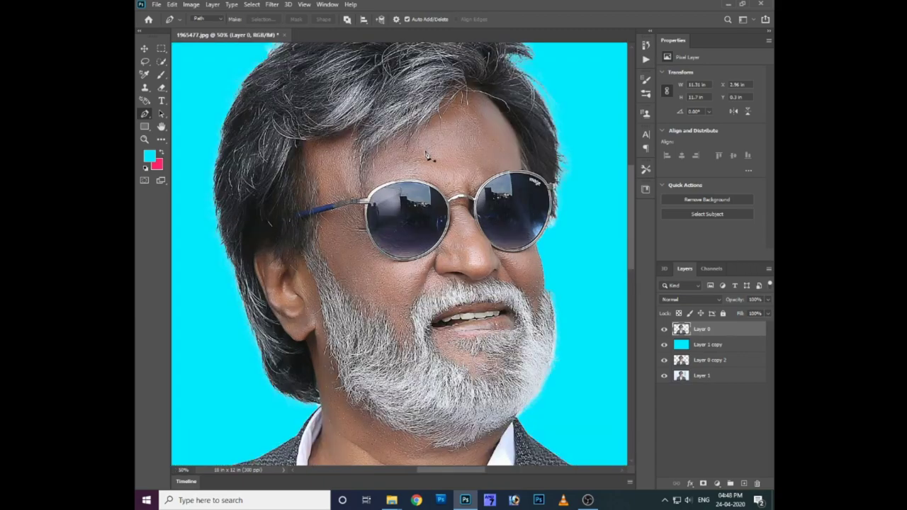
pyautogui.keyDown('alt'); pyautogui.scroll(1, 427, 155); pyautogui.keyUp('alt')
pyautogui.scroll(2, 429, 159)
# - Apply Vibrance to Layer 0 with both values reset to 0, then Saturation +23
pyautogui.rightClick(433, 173)
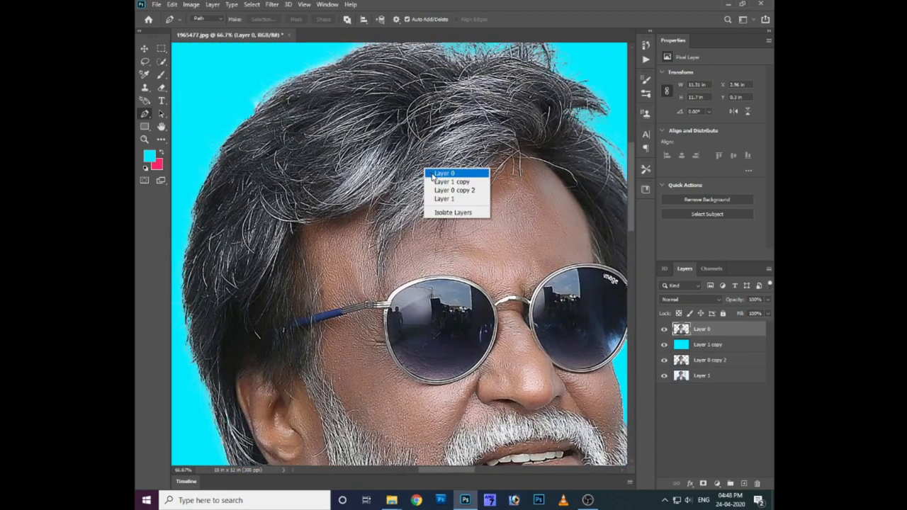
pyautogui.click(434, 174)
pyautogui.hotkey('alt', 'i')
pyautogui.write('av')
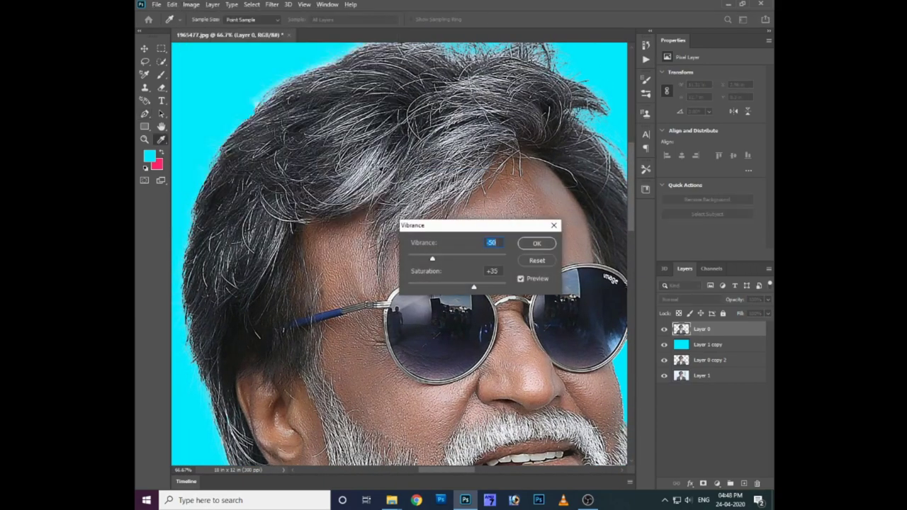
pyautogui.write('0')
pyautogui.press('Tab')
pyautogui.write('0')
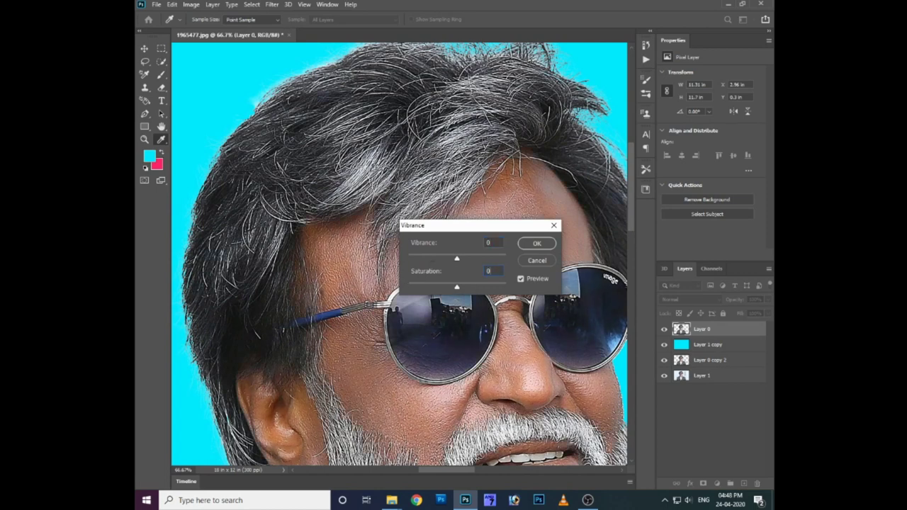
pyautogui.moveTo(458, 287); pyautogui.dragTo(473, 287)
pyautogui.press('Return')
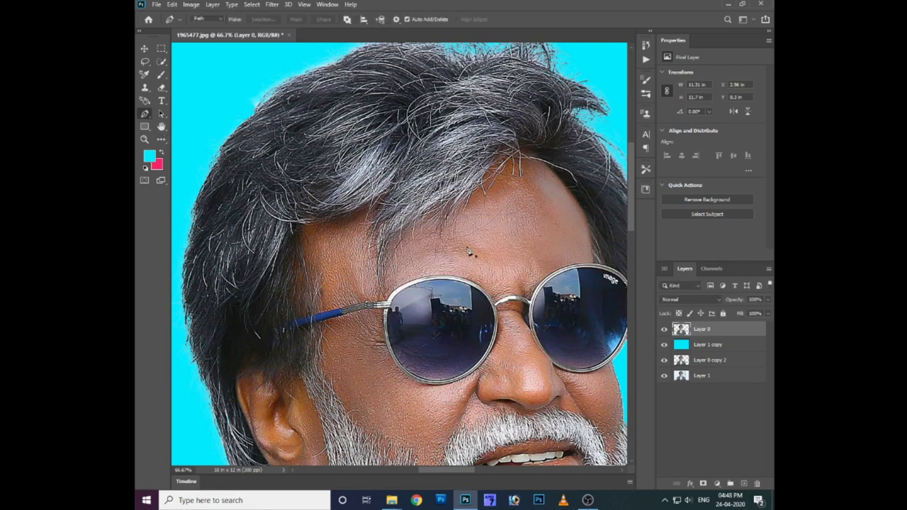
pyautogui.press('v')
pyautogui.scroll(-5, 463, 225)
pyautogui.hotkey('ctrl', '+')
pyautogui.rightClick(431, 199)
# - Restore Layer 0 copy below the cyan layer and smudge Layer 0's forehead wrinkles smooth
pyautogui.press('Escape')
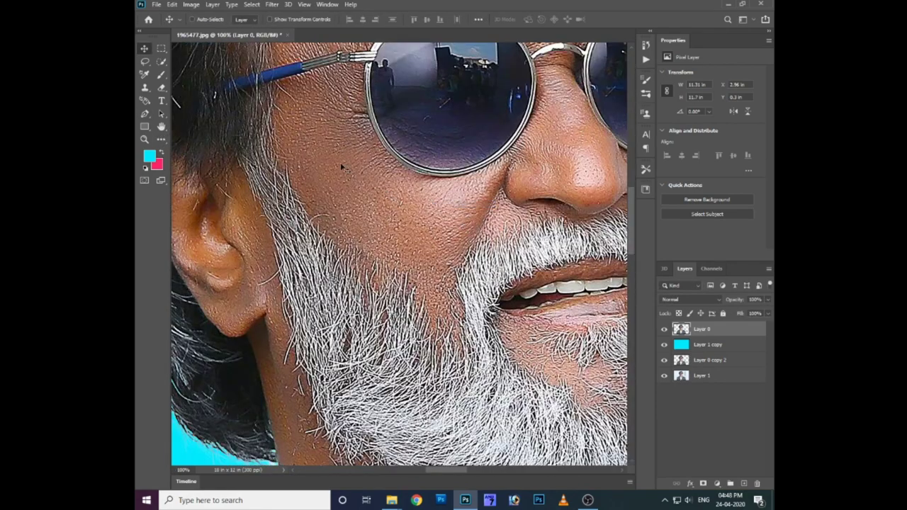
pyautogui.click(161, 140)
pyautogui.rightClick(163, 141)
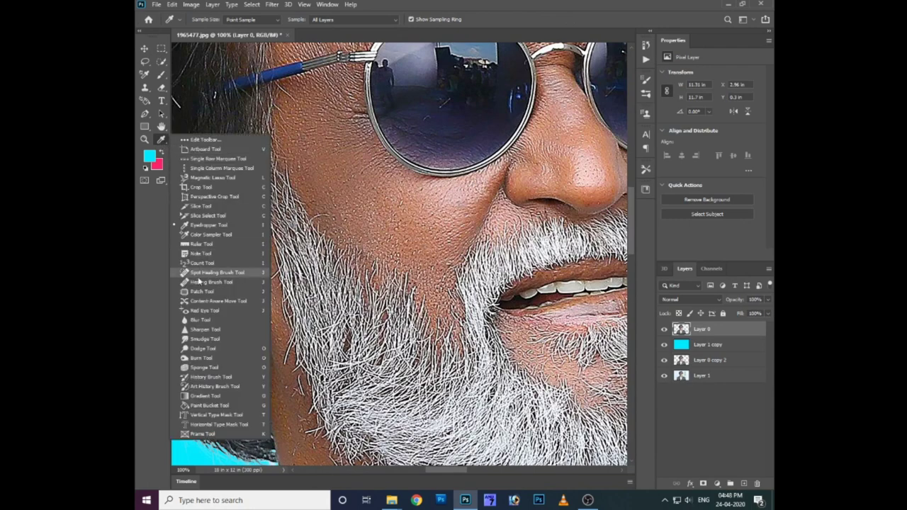
pyautogui.click(206, 338)
pyautogui.scroll(5, 397, 199)
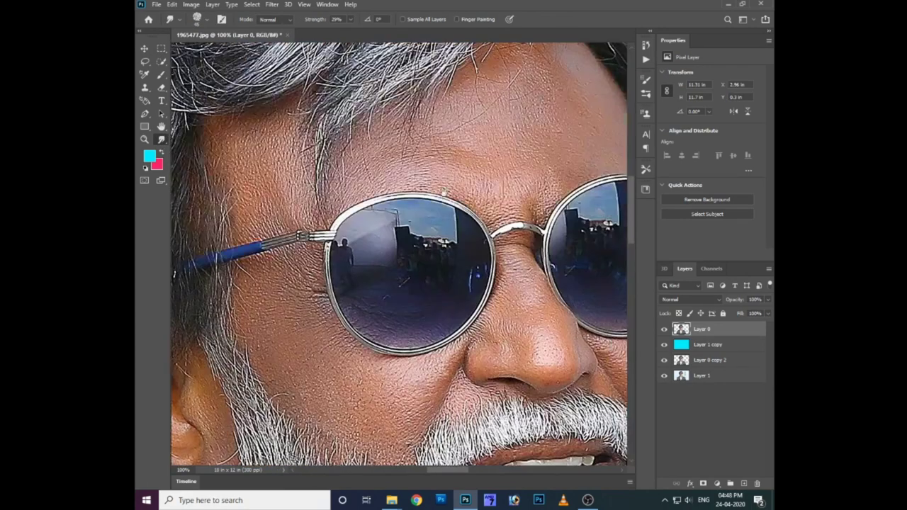
pyautogui.scroll(1, 397, 199)
pyautogui.moveTo(468, 138); pyautogui.dragTo(510, 128)
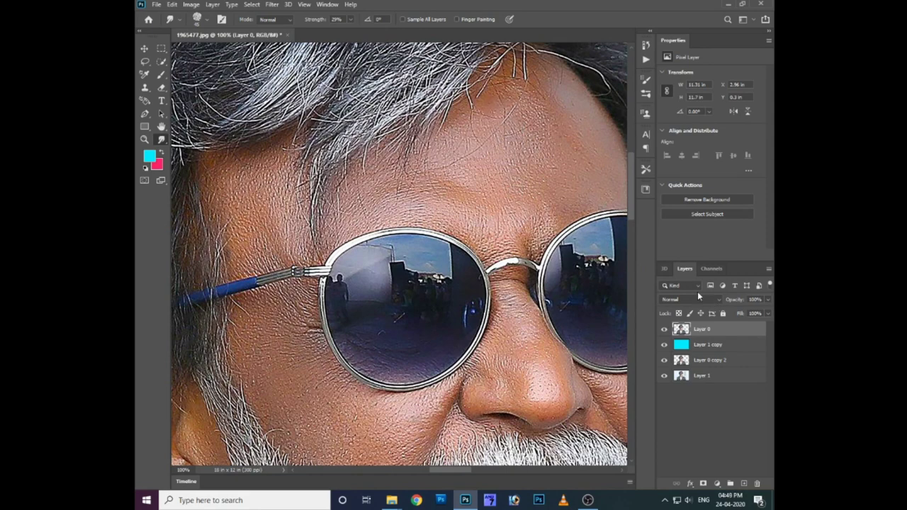
pyautogui.hotkey('ctrl', 'z')
pyautogui.hotkey('ctrl', 'z')
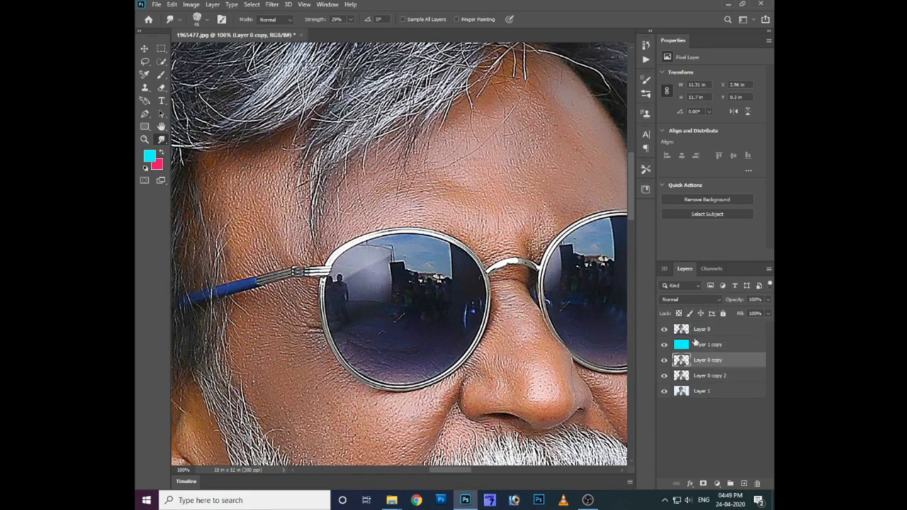
pyautogui.hotkey('ctrl', 'z')
pyautogui.moveTo(517, 146)
pyautogui.mouseDown()
pyautogui.moveTo(492, 138)
pyautogui.moveTo(451, 202)
pyautogui.moveTo(517, 190)
pyautogui.mouseUp()
pyautogui.moveTo(469, 124); pyautogui.dragTo(585, 150)
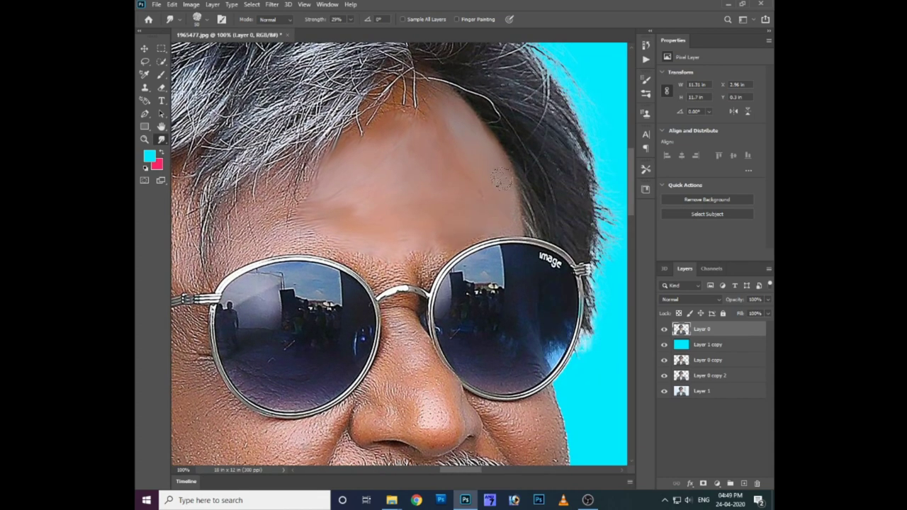
# - Smudge the hairline, forehead and brow skin above the left lens and glasses bridge
pyautogui.moveTo(422, 89); pyautogui.dragTo(390, 95)
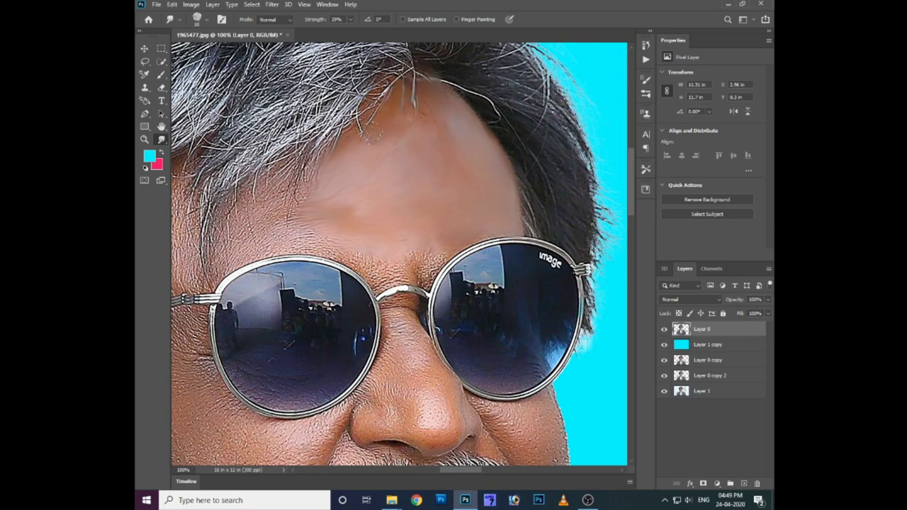
pyautogui.moveTo(433, 150); pyautogui.dragTo(489, 139)
pyautogui.moveTo(364, 187)
pyautogui.mouseDown()
pyautogui.moveTo(333, 205)
pyautogui.moveTo(374, 161)
pyautogui.moveTo(301, 213)
pyautogui.mouseUp()
pyautogui.moveTo(439, 234)
pyautogui.mouseDown()
pyautogui.moveTo(486, 213)
pyautogui.moveTo(439, 209)
pyautogui.moveTo(510, 241)
pyautogui.moveTo(524, 231)
pyautogui.moveTo(542, 238)
pyautogui.mouseUp()
pyautogui.moveTo(486, 202); pyautogui.dragTo(541, 188)
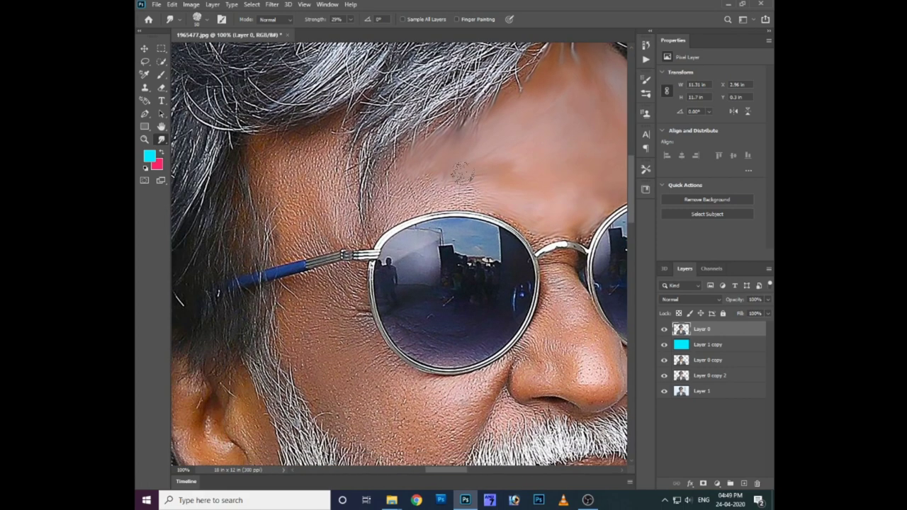
pyautogui.moveTo(397, 191)
pyautogui.mouseDown()
pyautogui.moveTo(446, 192)
pyautogui.moveTo(408, 209)
pyautogui.moveTo(498, 204)
pyautogui.mouseUp()
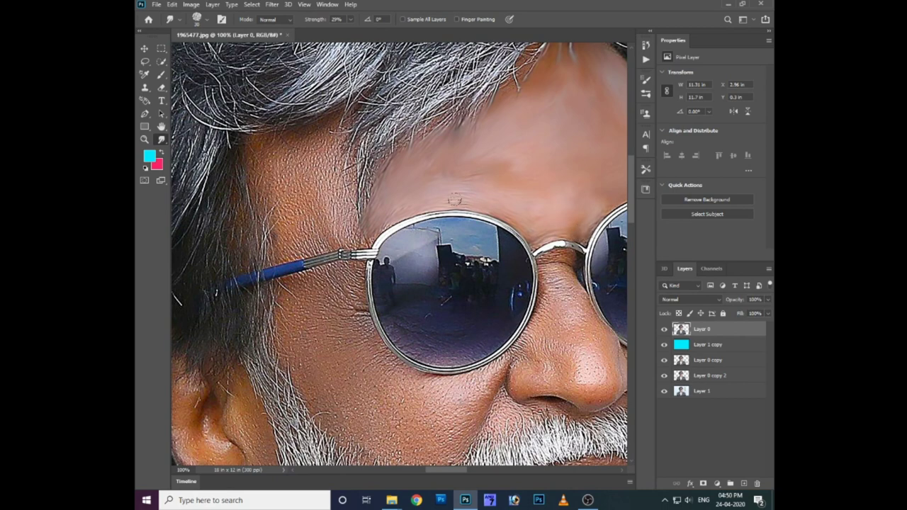
# - Smudge the temple skin beside the glasses arm and the cheek under the left rim
pyautogui.moveTo(512, 187); pyautogui.dragTo(418, 200)
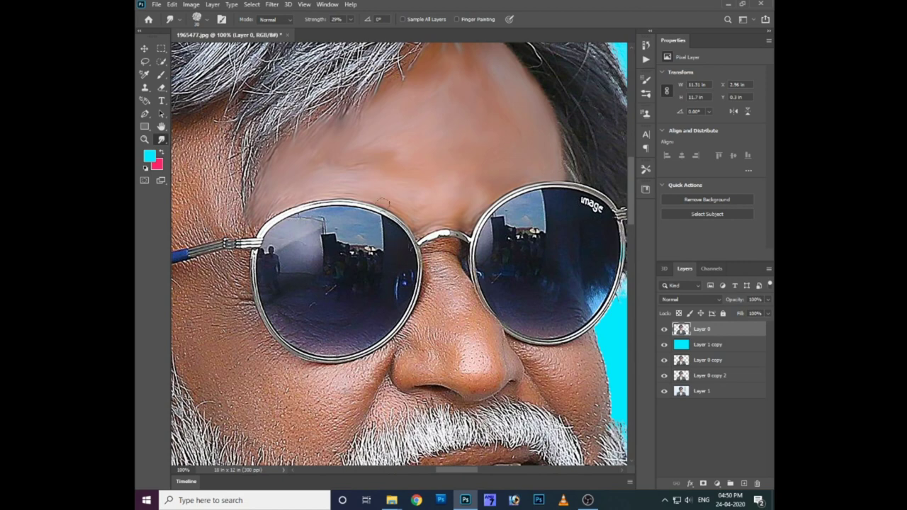
pyautogui.moveTo(264, 182); pyautogui.dragTo(419, 206)
pyautogui.moveTo(358, 212)
pyautogui.mouseDown()
pyautogui.moveTo(372, 177)
pyautogui.moveTo(386, 170)
pyautogui.moveTo(407, 241)
pyautogui.mouseUp()
pyautogui.moveTo(425, 178)
pyautogui.mouseDown()
pyautogui.moveTo(415, 248)
pyautogui.moveTo(397, 255)
pyautogui.moveTo(383, 228)
pyautogui.moveTo(372, 152)
pyautogui.moveTo(333, 163)
pyautogui.moveTo(312, 191)
pyautogui.moveTo(343, 210)
pyautogui.moveTo(364, 145)
pyautogui.moveTo(379, 163)
pyautogui.moveTo(353, 225)
pyautogui.moveTo(368, 259)
pyautogui.moveTo(336, 262)
pyautogui.moveTo(348, 248)
pyautogui.mouseUp()
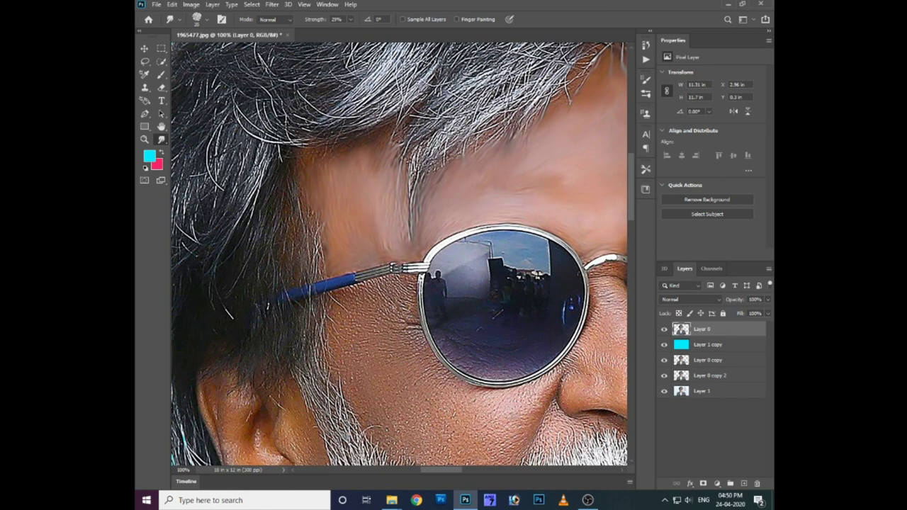
pyautogui.moveTo(411, 324)
pyautogui.mouseDown()
pyautogui.moveTo(386, 297)
pyautogui.moveTo(405, 296)
pyautogui.moveTo(386, 279)
pyautogui.mouseUp()
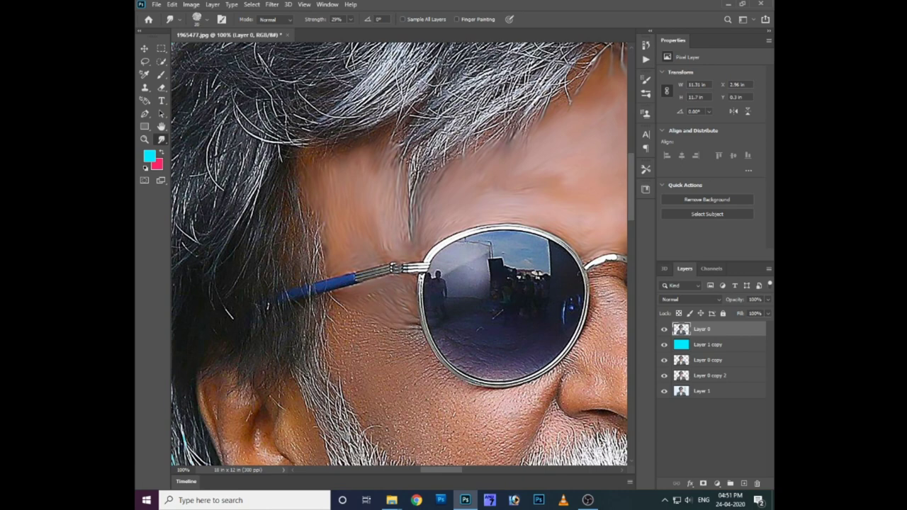
pyautogui.moveTo(415, 328); pyautogui.dragTo(361, 343)
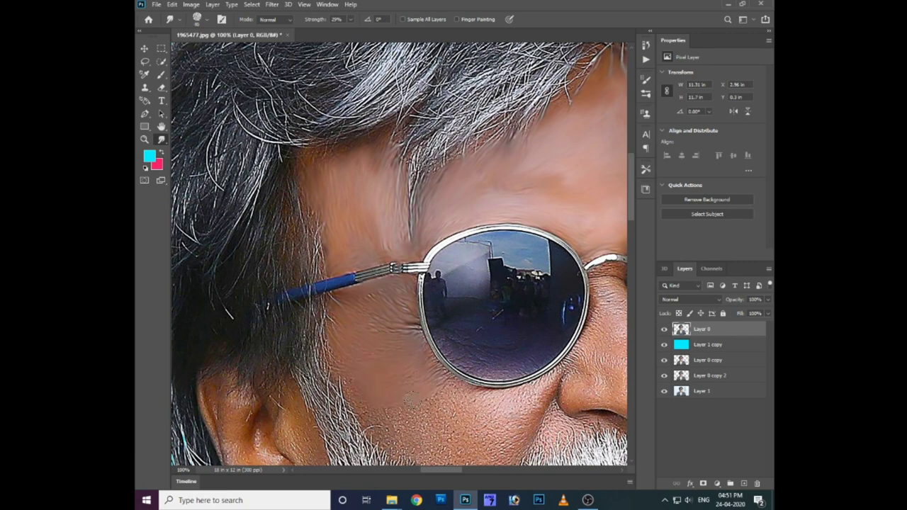
pyautogui.moveTo(543, 319)
pyautogui.mouseDown()
pyautogui.moveTo(394, 301)
pyautogui.moveTo(374, 289)
pyautogui.mouseUp()
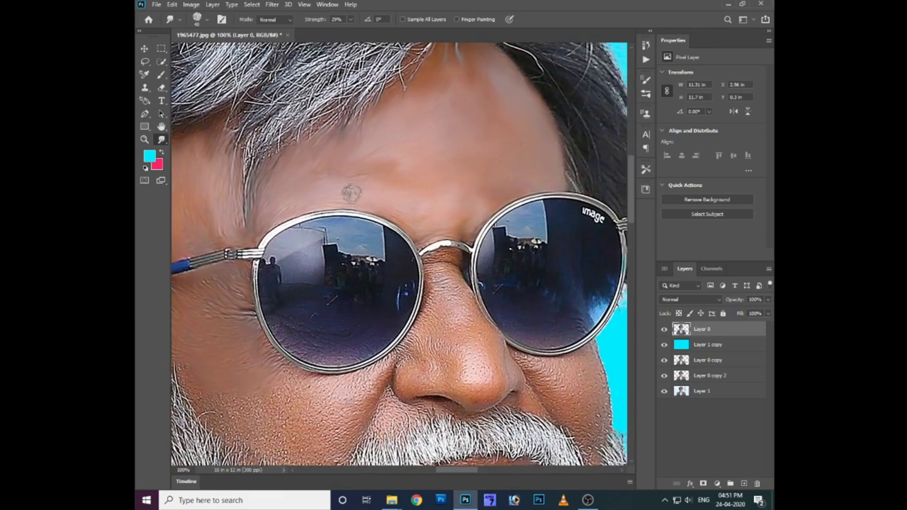
pyautogui.scroll(-2, 418, 272)
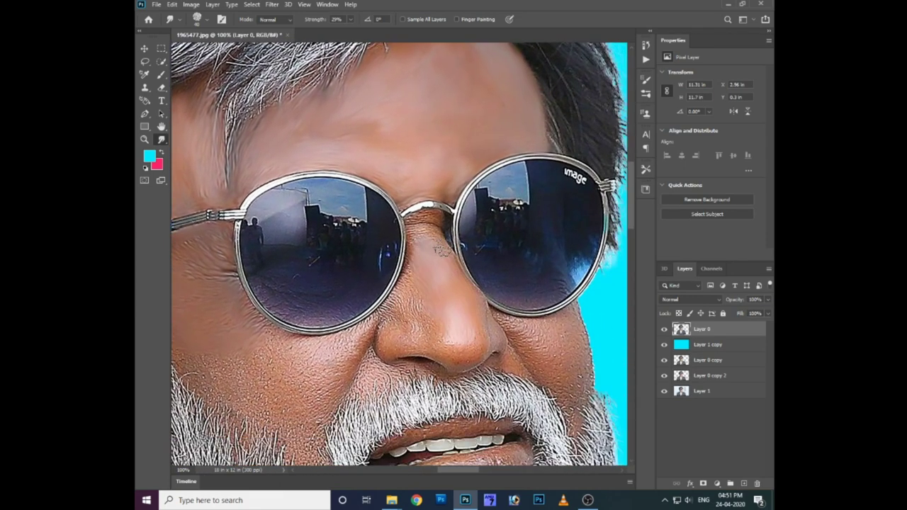
pyautogui.scroll(-2, 419, 248)
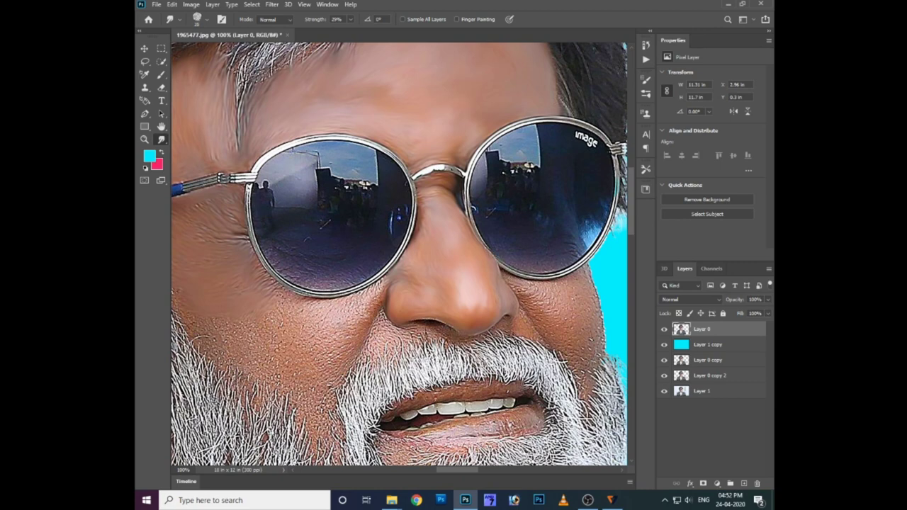
# - Smudge the cheek crease beside the nose, the skin under the lens and the stippled beard edge
pyautogui.scroll(3, 388, 282)
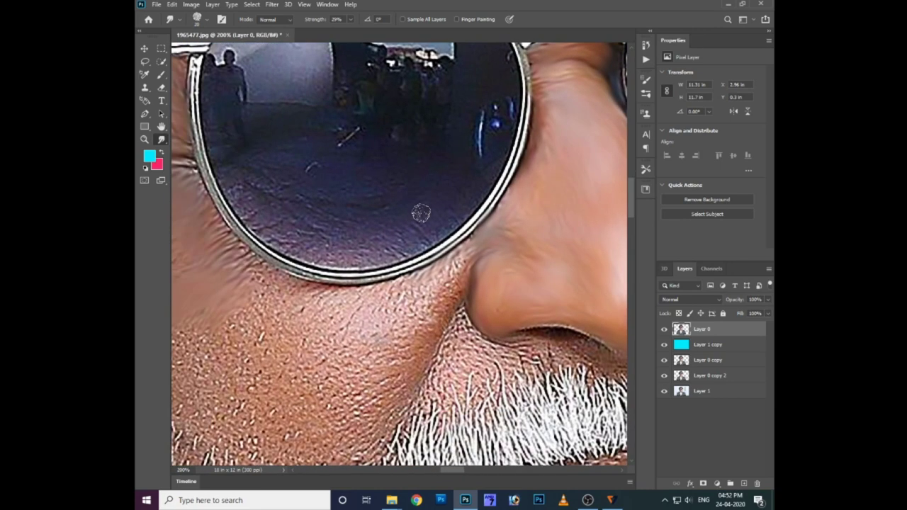
pyautogui.moveTo(461, 285)
pyautogui.mouseDown()
pyautogui.moveTo(442, 280)
pyautogui.moveTo(372, 340)
pyautogui.moveTo(291, 309)
pyautogui.moveTo(407, 285)
pyautogui.mouseUp()
pyautogui.moveTo(223, 237); pyautogui.dragTo(283, 252)
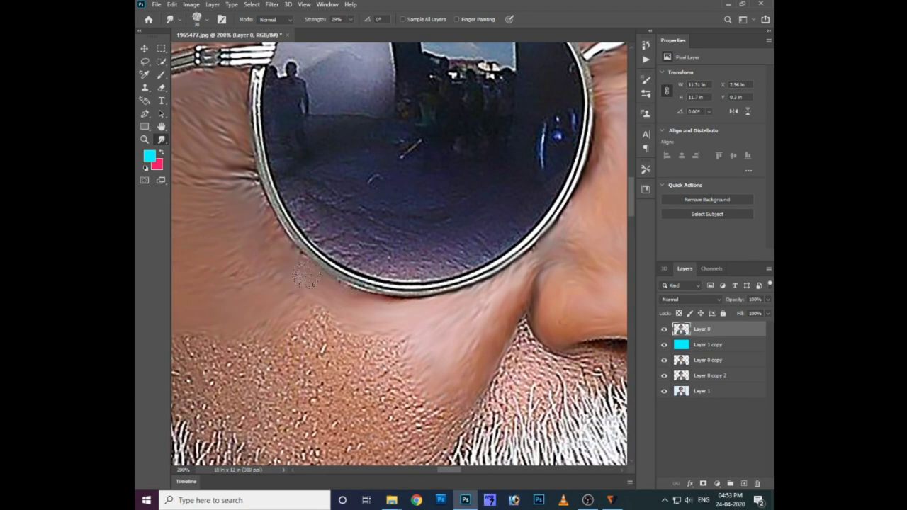
pyautogui.moveTo(348, 314); pyautogui.dragTo(405, 291)
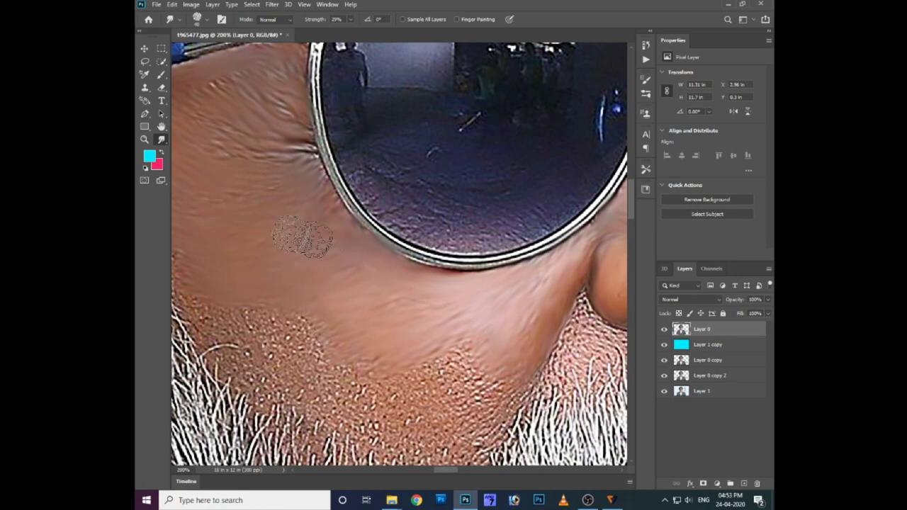
pyautogui.moveTo(336, 287)
pyautogui.mouseDown()
pyautogui.moveTo(336, 344)
pyautogui.moveTo(466, 375)
pyautogui.moveTo(521, 365)
pyautogui.mouseUp()
pyautogui.scroll(-3, 521, 365)
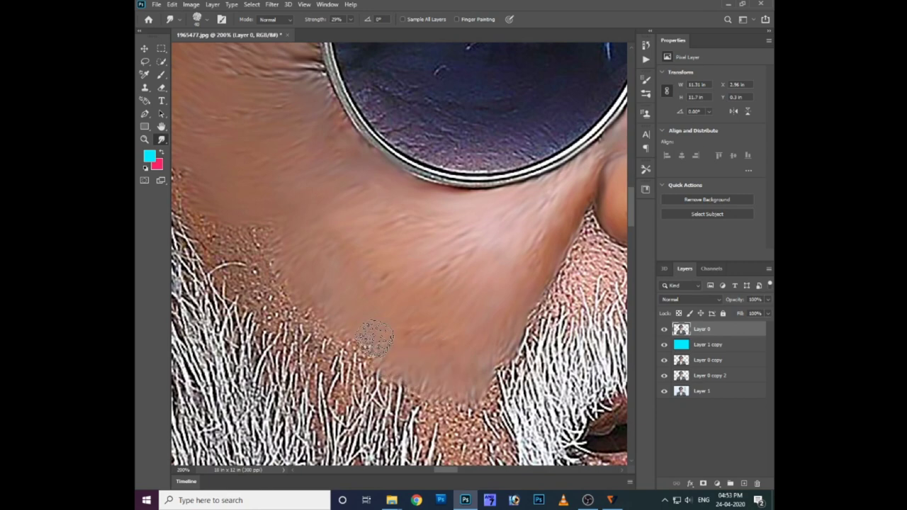
pyautogui.moveTo(310, 247)
pyautogui.mouseDown()
pyautogui.moveTo(255, 244)
pyautogui.moveTo(337, 318)
pyautogui.moveTo(357, 315)
pyautogui.mouseUp()
pyautogui.scroll(-2, 357, 320)
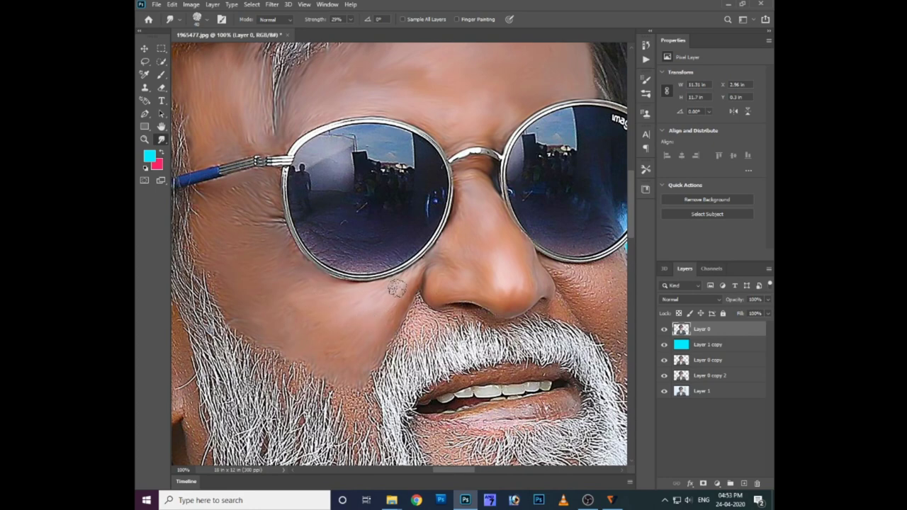
pyautogui.scroll(-1, 320, 326)
pyautogui.scroll(-2, 356, 326)
pyautogui.scroll(1, 357, 326)
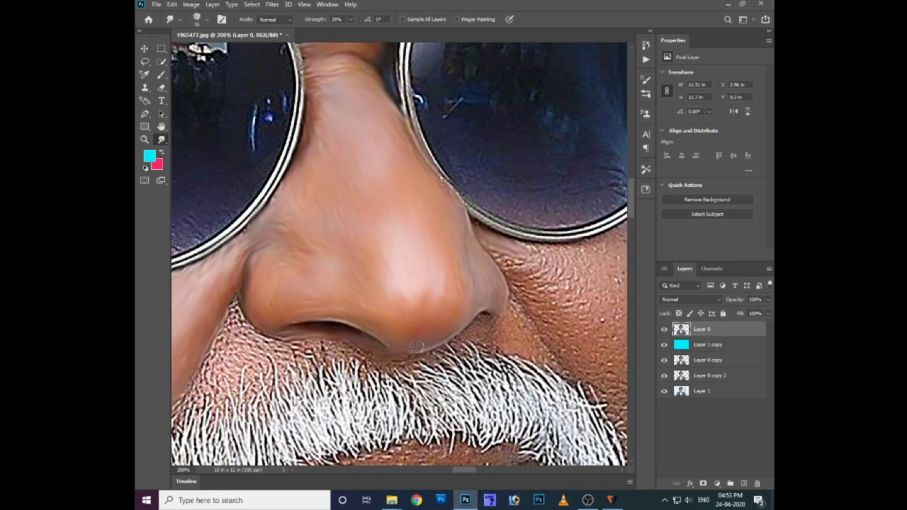
# - Smudge the skin around the nostril, between nose and glasses, and along the beard edge
pyautogui.moveTo(383, 354)
pyautogui.mouseDown()
pyautogui.moveTo(244, 341)
pyautogui.moveTo(269, 342)
pyautogui.moveTo(236, 364)
pyautogui.moveTo(439, 325)
pyautogui.mouseUp()
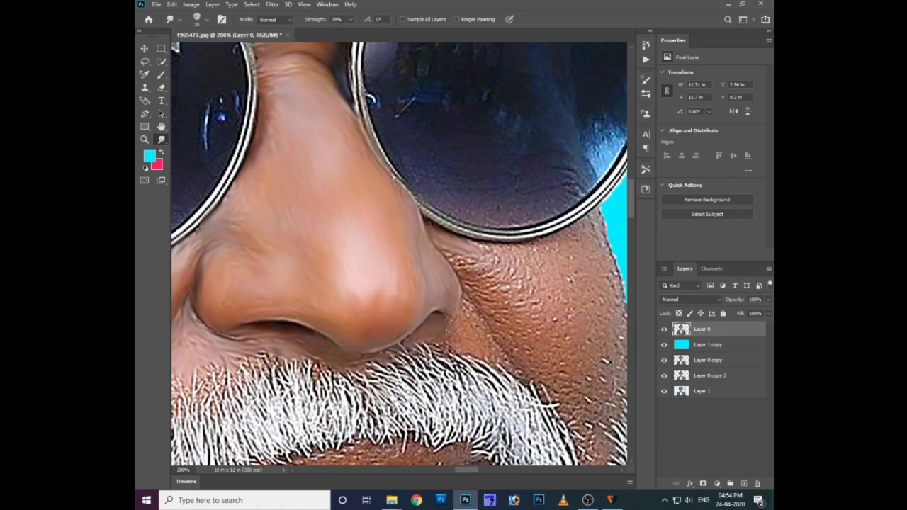
pyautogui.moveTo(456, 338); pyautogui.dragTo(479, 302)
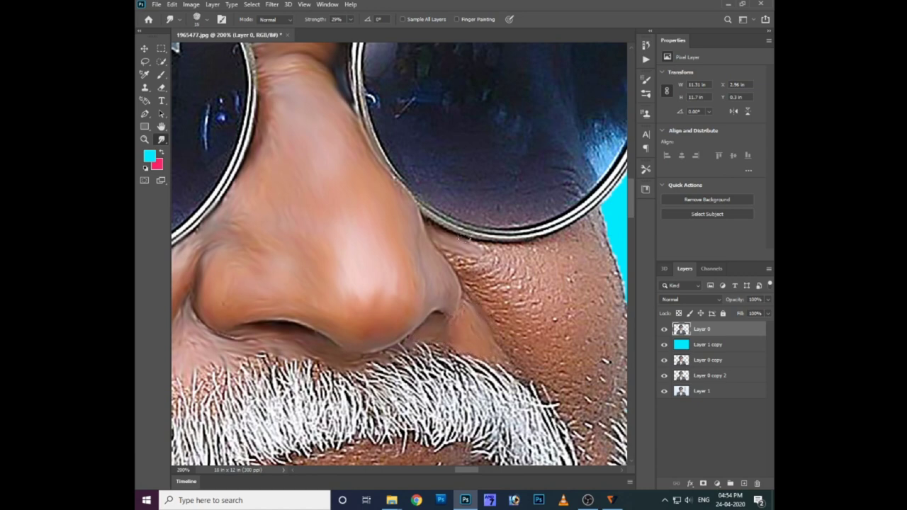
pyautogui.moveTo(459, 237)
pyautogui.mouseDown()
pyautogui.moveTo(467, 279)
pyautogui.moveTo(535, 248)
pyautogui.moveTo(489, 291)
pyautogui.moveTo(492, 315)
pyautogui.moveTo(510, 284)
pyautogui.moveTo(524, 354)
pyautogui.moveTo(539, 305)
pyautogui.moveTo(580, 241)
pyautogui.moveTo(528, 219)
pyautogui.moveTo(552, 312)
pyautogui.moveTo(542, 355)
pyautogui.moveTo(510, 280)
pyautogui.moveTo(499, 361)
pyautogui.moveTo(472, 340)
pyautogui.moveTo(511, 404)
pyautogui.moveTo(526, 409)
pyautogui.moveTo(545, 362)
pyautogui.moveTo(524, 301)
pyautogui.mouseUp()
pyautogui.moveTo(542, 258); pyautogui.dragTo(517, 302)
# - Zoom out to 100% and smudge stray hairs off the forehead
pyautogui.moveTo(514, 347); pyautogui.dragTo(489, 390)
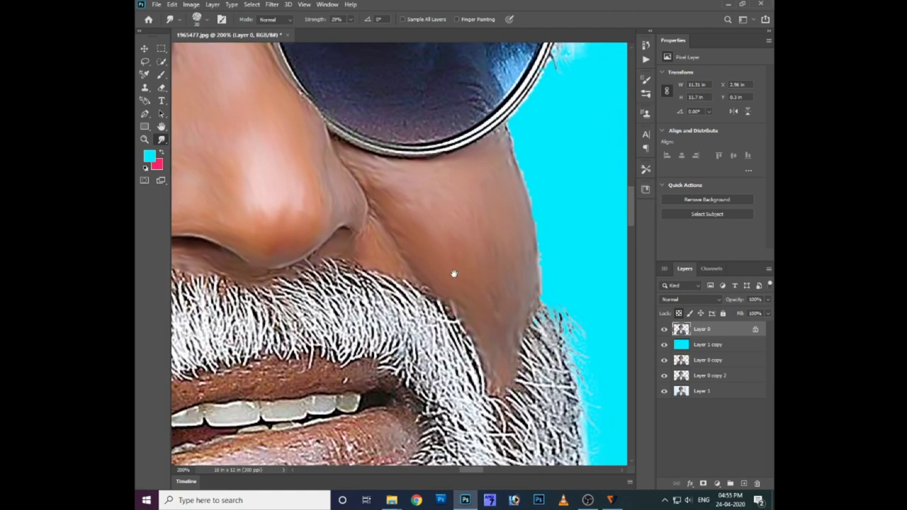
pyautogui.moveTo(454, 274); pyautogui.dragTo(489, 297)
pyautogui.hotkey('ctrl', '-')
pyautogui.moveTo(425, 212)
pyautogui.mouseDown()
pyautogui.moveTo(414, 243)
pyautogui.moveTo(355, 286)
pyautogui.moveTo(358, 241)
pyautogui.moveTo(298, 457)
pyautogui.mouseUp()
pyautogui.moveTo(472, 117)
pyautogui.mouseDown()
pyautogui.moveTo(436, 145)
pyautogui.moveTo(441, 153)
pyautogui.mouseUp()
# - Smudge the left ear from the inner ear and upper rim down to the earlobe
pyautogui.scroll(-2, 525, 127)
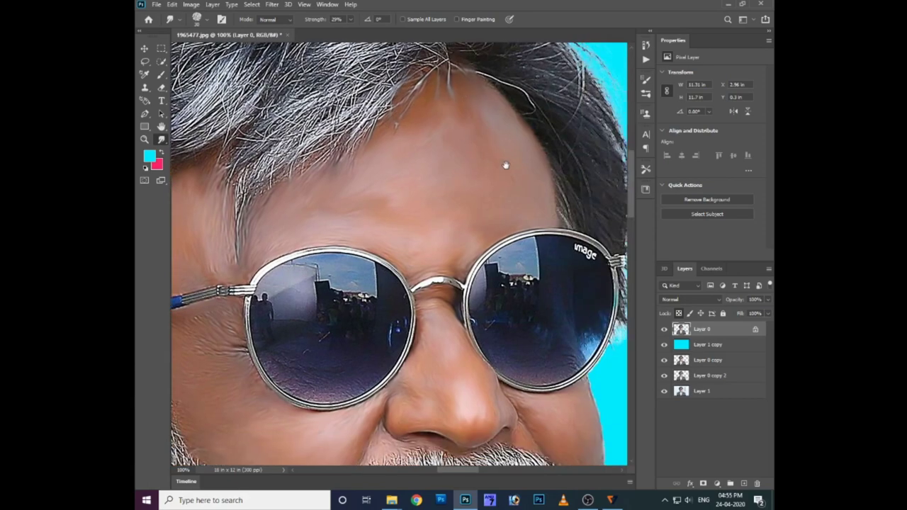
pyautogui.scroll(-3, 506, 188)
pyautogui.scroll(-3, 429, 208)
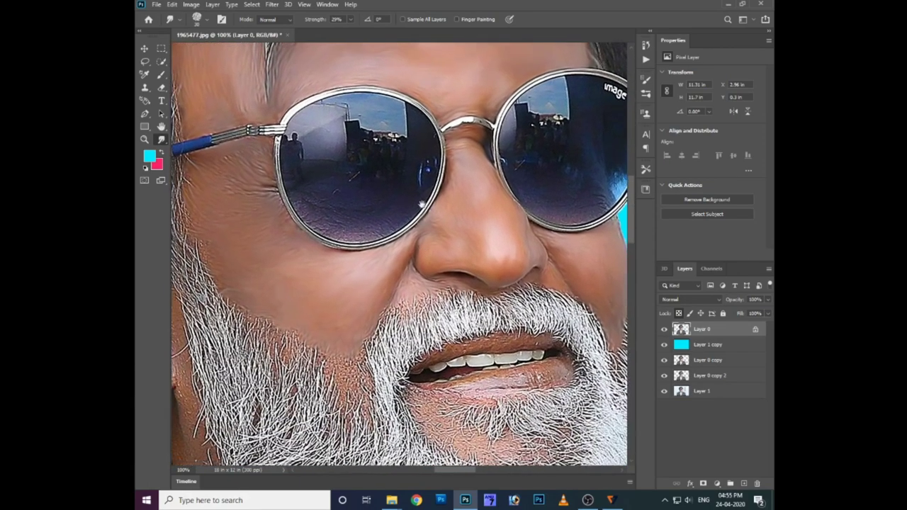
pyautogui.scroll(-2, 387, 209)
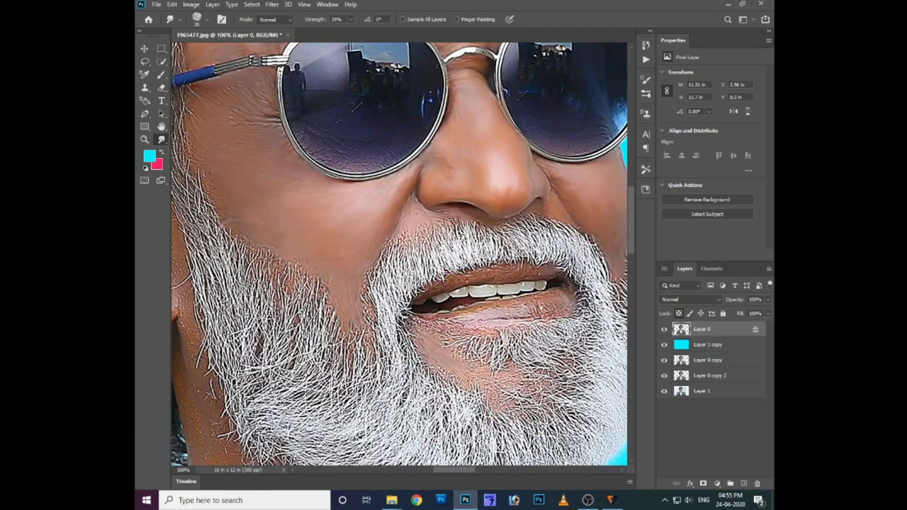
pyautogui.hscroll(-2, 425, 340)
pyautogui.hscroll(-3, 375, 298)
pyautogui.hscroll(-2, 340, 323)
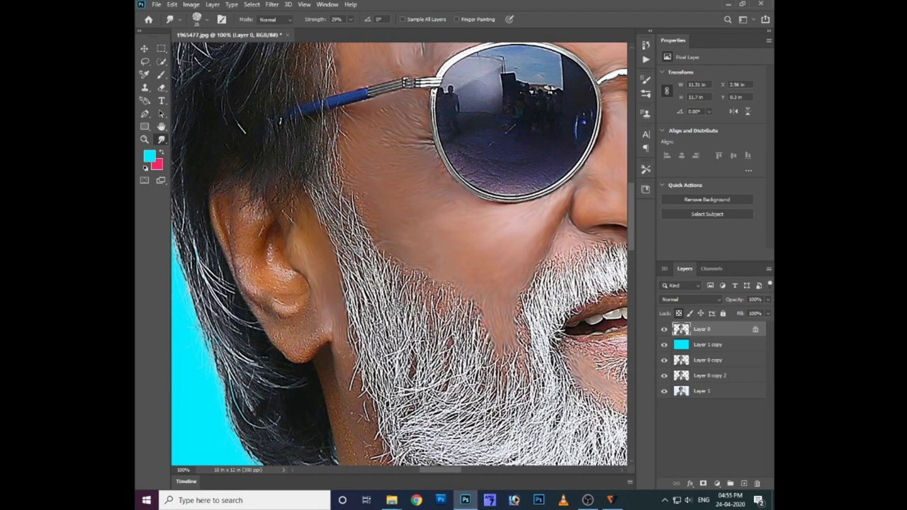
pyautogui.scroll(-3, 340, 341)
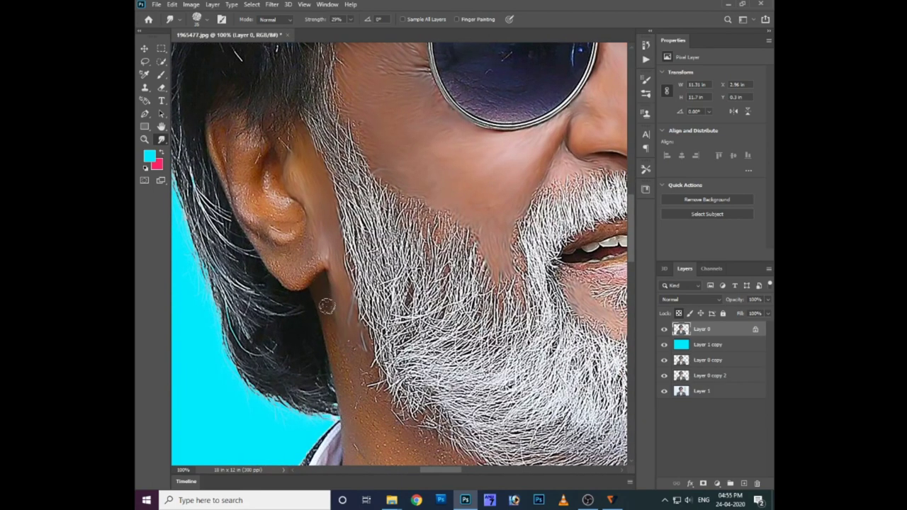
pyautogui.scroll(-2, 357, 373)
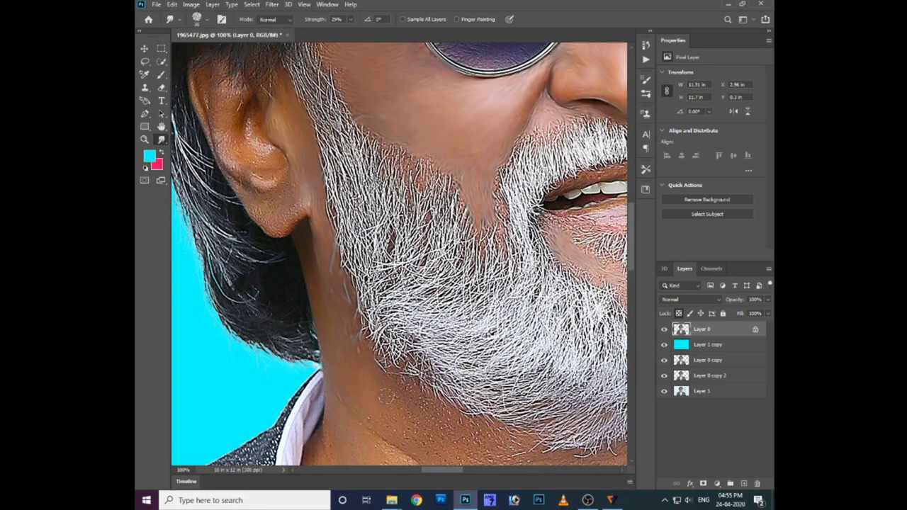
pyautogui.scroll(3, 333, 311)
pyautogui.scroll(2, 284, 248)
pyautogui.hscroll(-2, 283, 248)
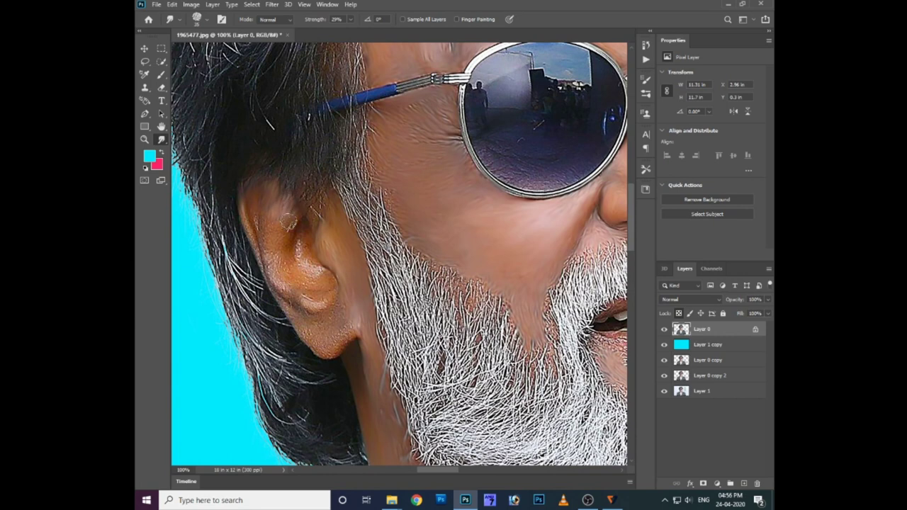
pyautogui.moveTo(302, 229); pyautogui.dragTo(315, 264)
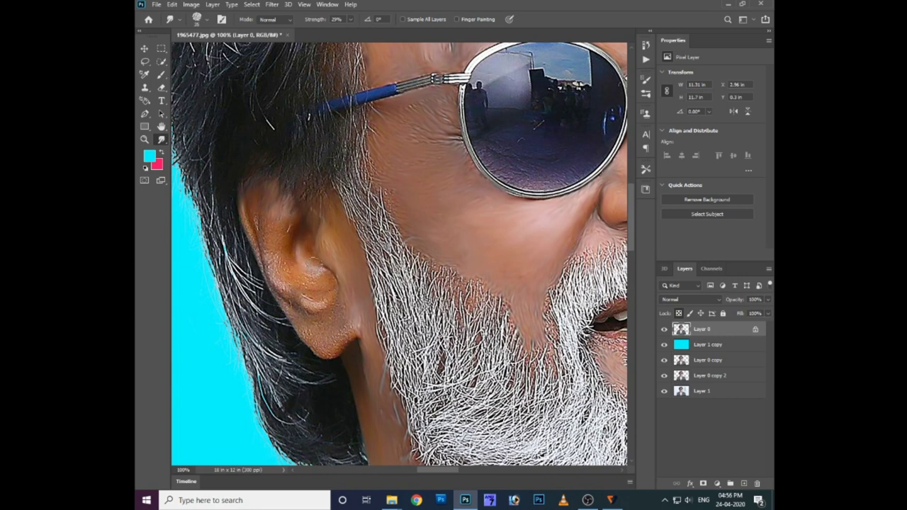
pyautogui.moveTo(257, 210)
pyautogui.mouseDown()
pyautogui.moveTo(326, 308)
pyautogui.moveTo(284, 283)
pyautogui.moveTo(333, 276)
pyautogui.mouseUp()
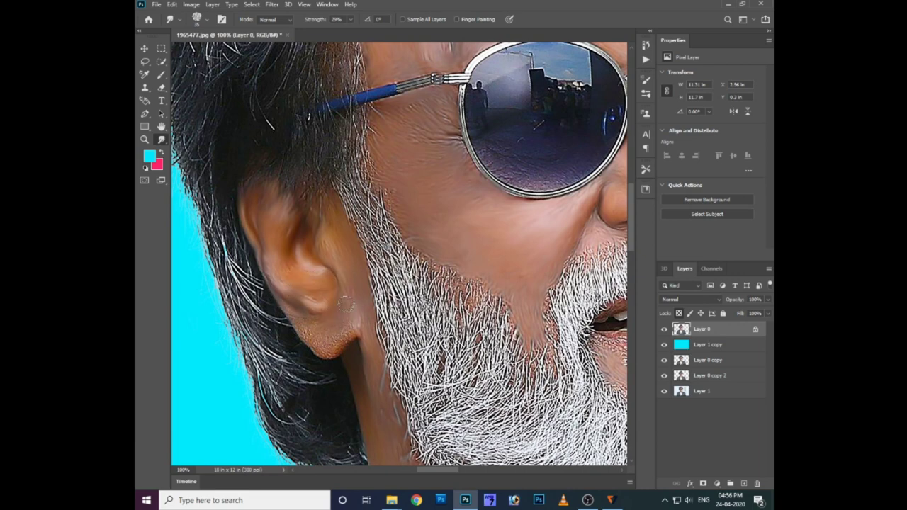
pyautogui.moveTo(292, 319); pyautogui.dragTo(319, 350)
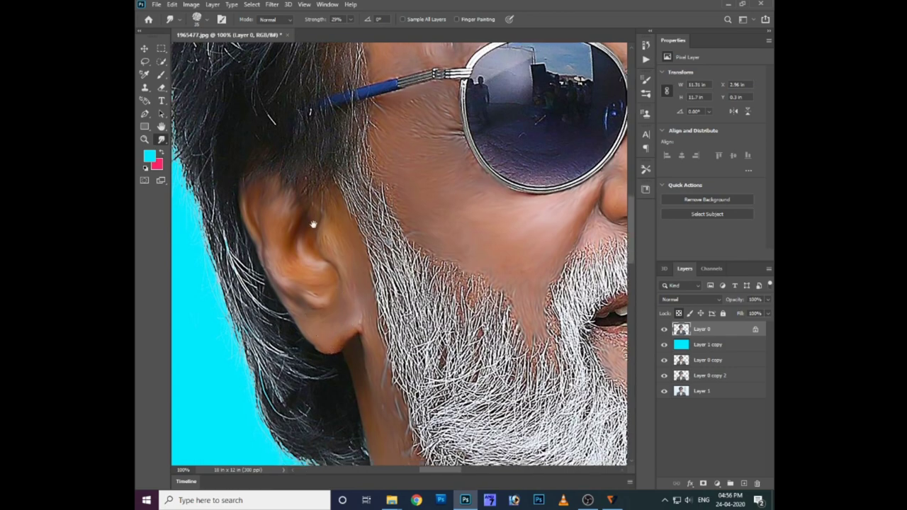
pyautogui.scroll(-10, 349, 327)
# - Soften the lower edge of the beard and the skin along the neck crease
pyautogui.moveTo(326, 258)
pyautogui.mouseDown()
pyautogui.moveTo(471, 348)
pyautogui.moveTo(474, 406)
pyautogui.mouseUp()
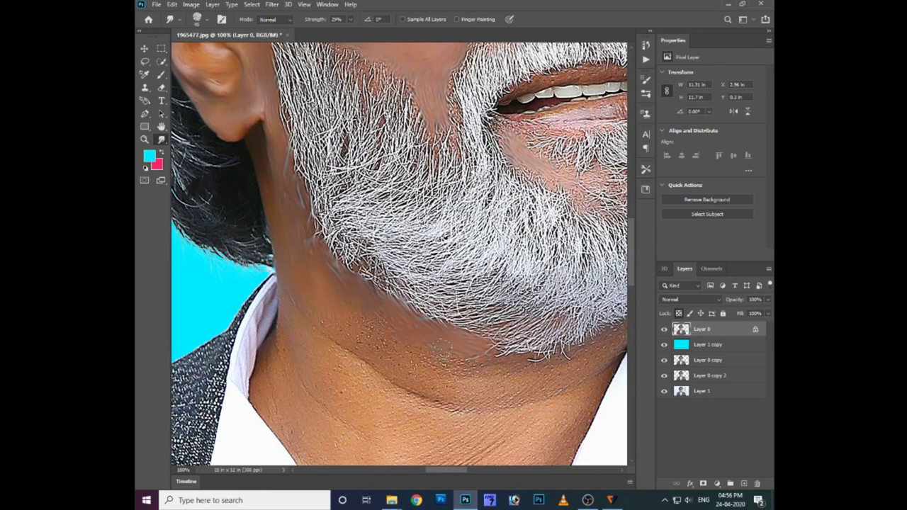
pyautogui.hscroll(3, 475, 404)
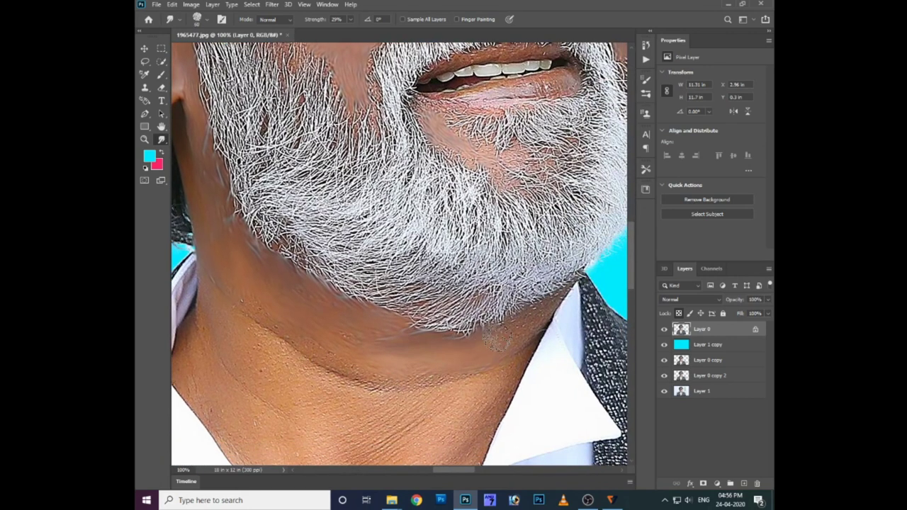
pyautogui.moveTo(468, 393)
pyautogui.mouseDown()
pyautogui.moveTo(416, 385)
pyautogui.moveTo(286, 329)
pyautogui.moveTo(326, 323)
pyautogui.moveTo(283, 383)
pyautogui.moveTo(448, 402)
pyautogui.moveTo(364, 405)
pyautogui.moveTo(479, 381)
pyautogui.mouseUp()
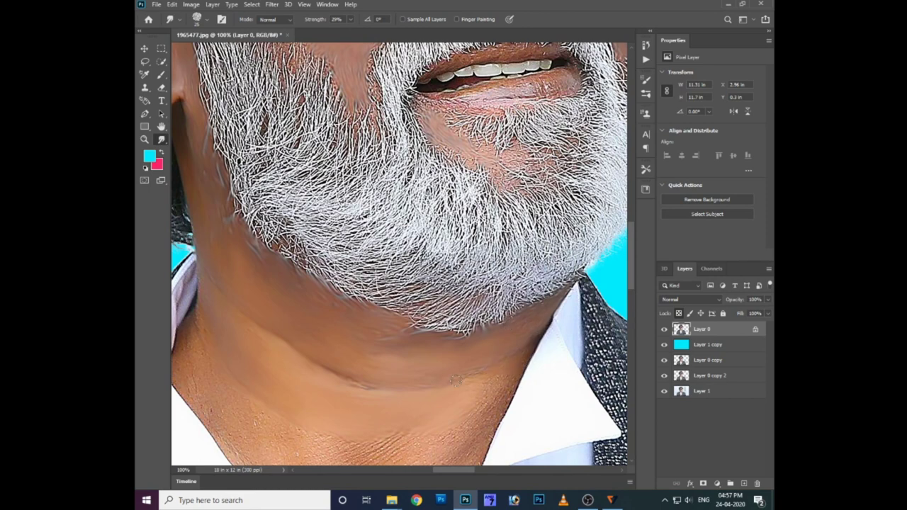
pyautogui.moveTo(515, 390)
pyautogui.mouseDown()
pyautogui.moveTo(522, 348)
pyautogui.moveTo(494, 406)
pyautogui.moveTo(370, 381)
pyautogui.mouseUp()
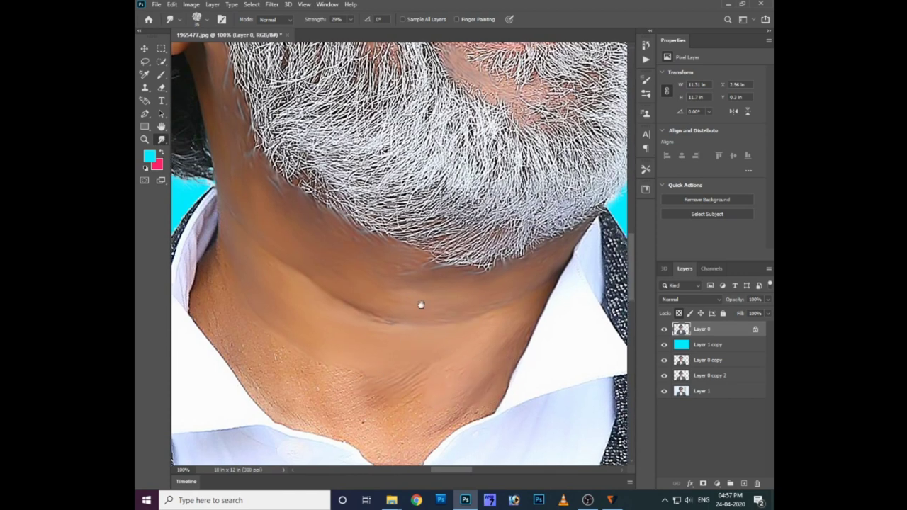
pyautogui.moveTo(419, 304); pyautogui.dragTo(442, 269)
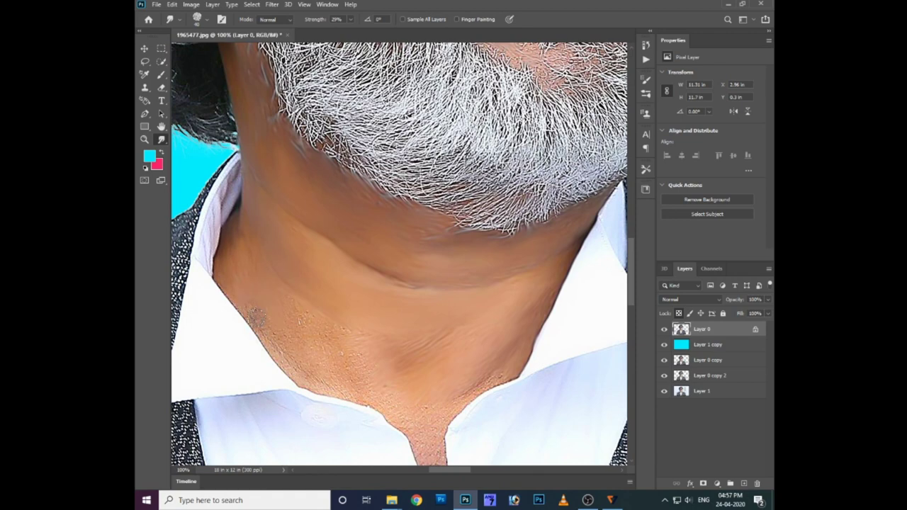
# - Smooth the speckled left and lower neck skin down to the V-neck opening
pyautogui.moveTo(268, 305); pyautogui.dragTo(302, 303)
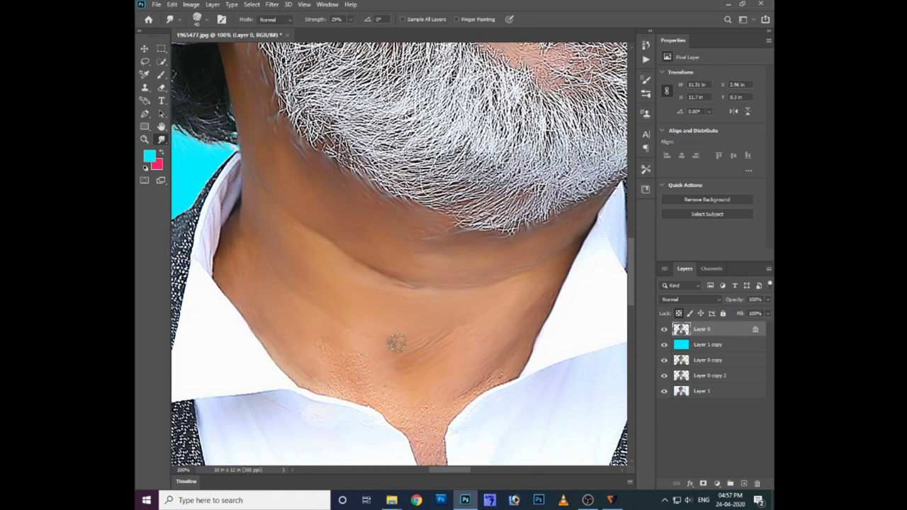
pyautogui.moveTo(384, 343); pyautogui.dragTo(381, 305)
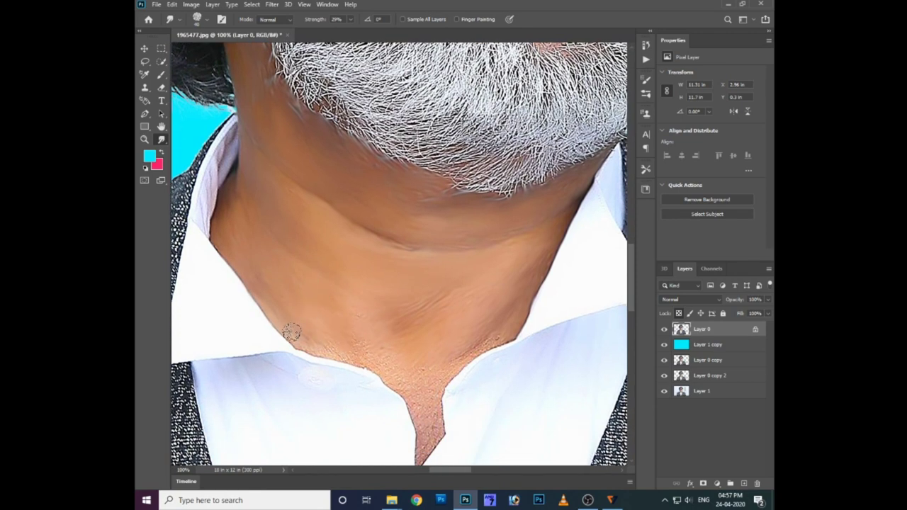
pyautogui.moveTo(310, 338); pyautogui.dragTo(376, 341)
pyautogui.moveTo(494, 340); pyautogui.dragTo(395, 377)
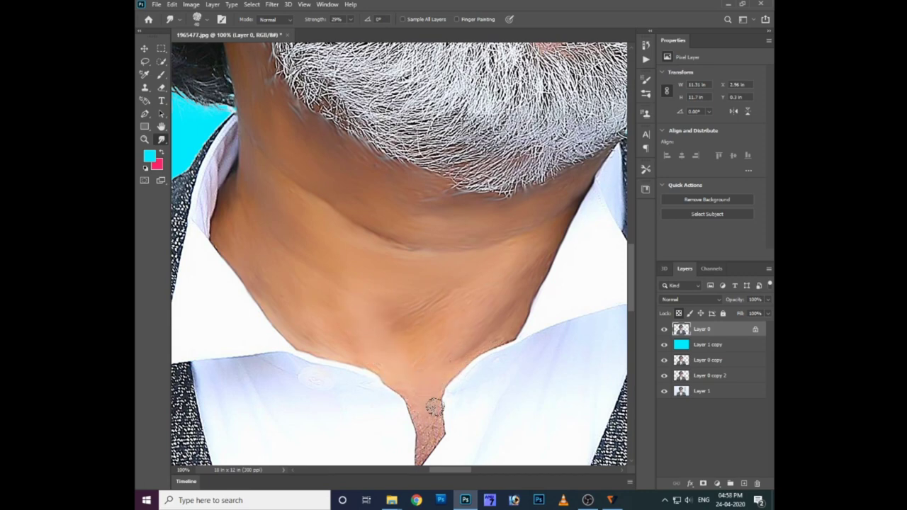
pyautogui.moveTo(430, 411); pyautogui.dragTo(423, 376)
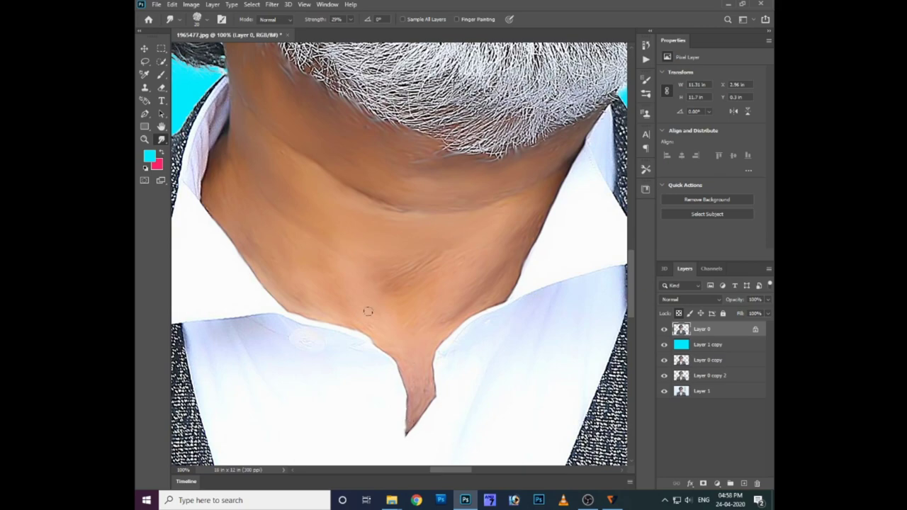
pyautogui.moveTo(348, 178); pyautogui.dragTo(466, 316)
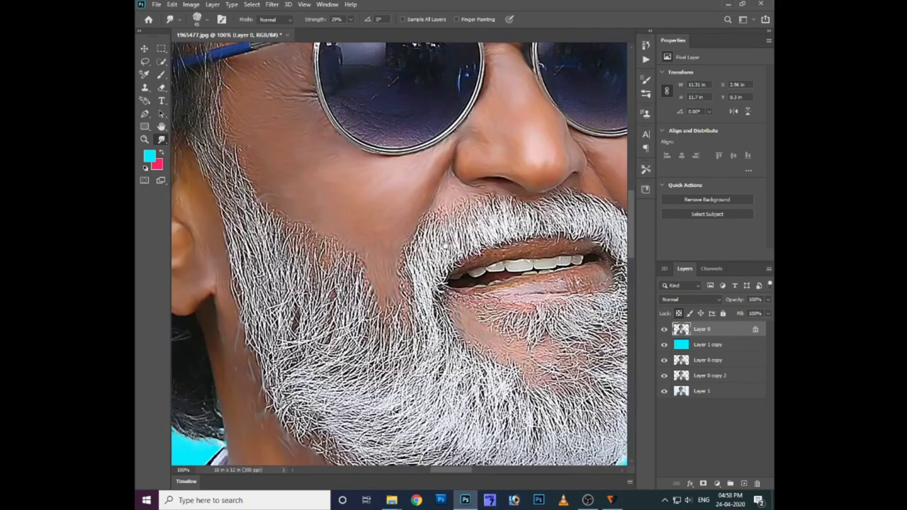
# - Zoom in and smudge the white lines of the glasses temple
pyautogui.scroll(5, 466, 316)
pyautogui.hotkey('ctrl', '+')
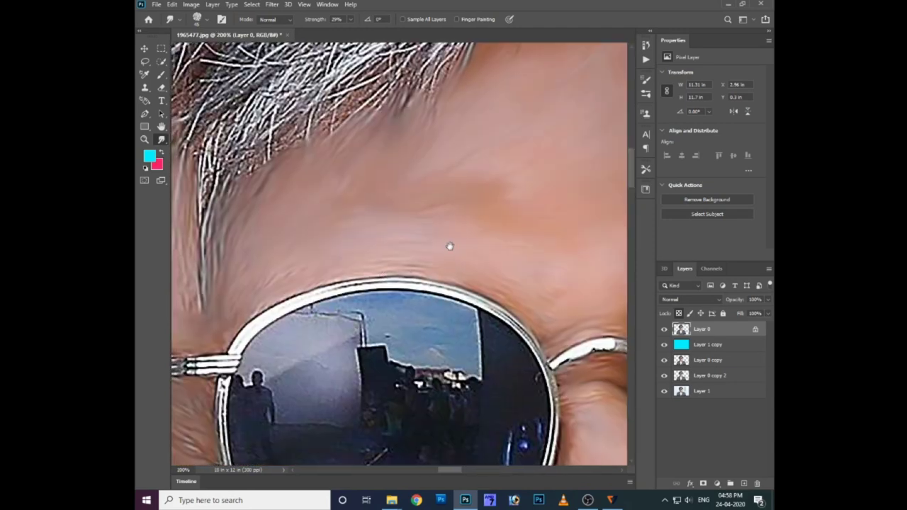
pyautogui.moveTo(372, 211); pyautogui.dragTo(446, 193)
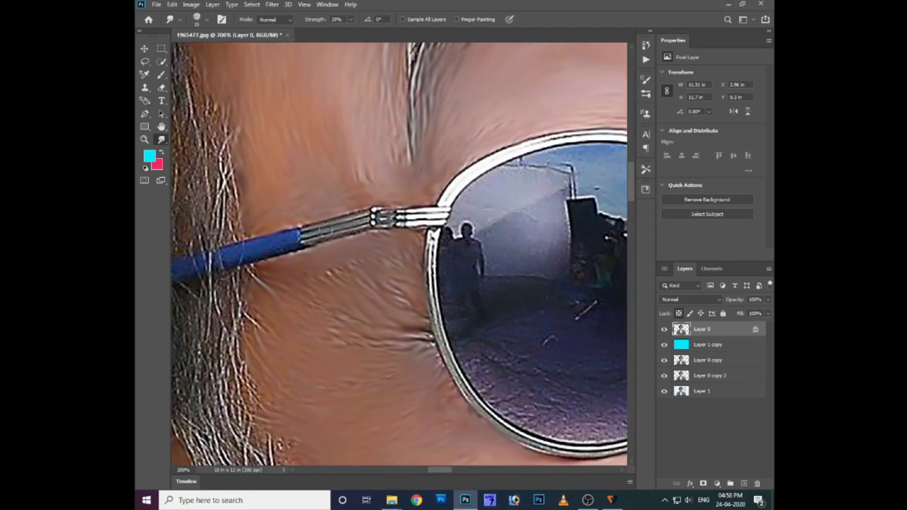
pyautogui.moveTo(380, 220); pyautogui.dragTo(423, 221)
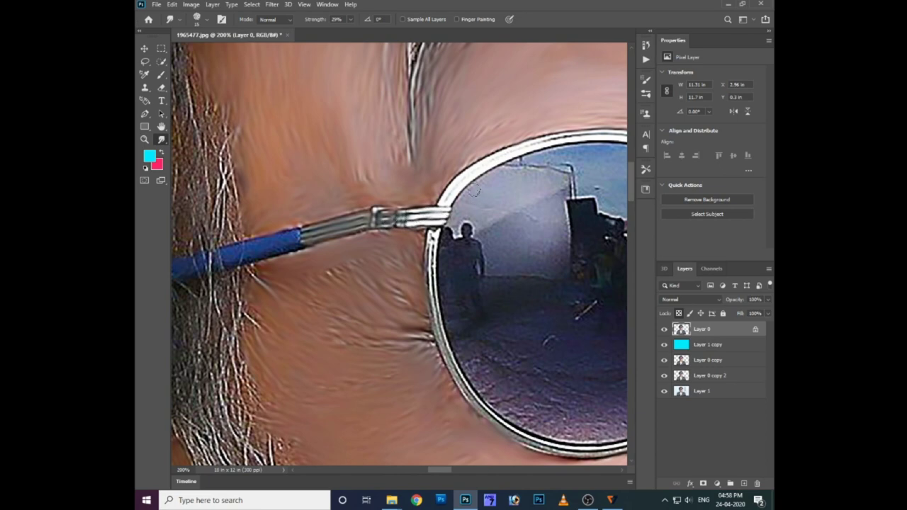
pyautogui.moveTo(485, 163); pyautogui.dragTo(401, 193)
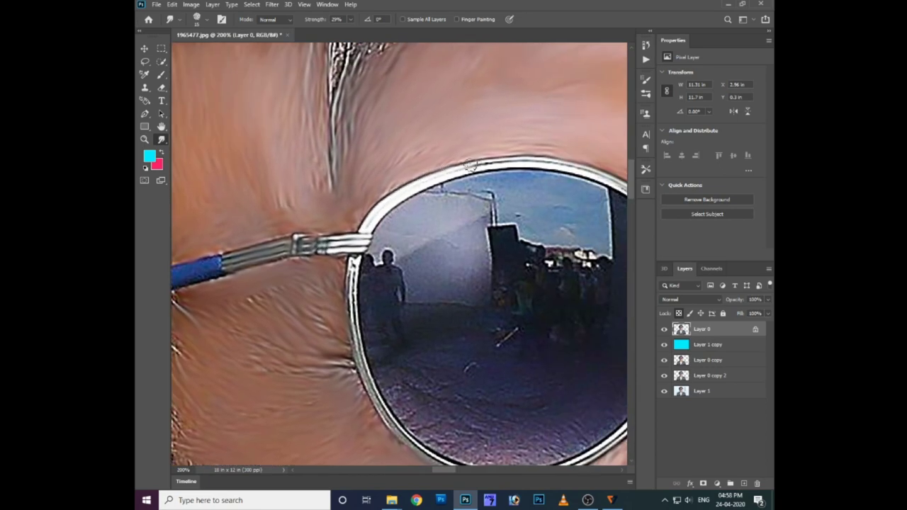
pyautogui.hscroll(3, 528, 174)
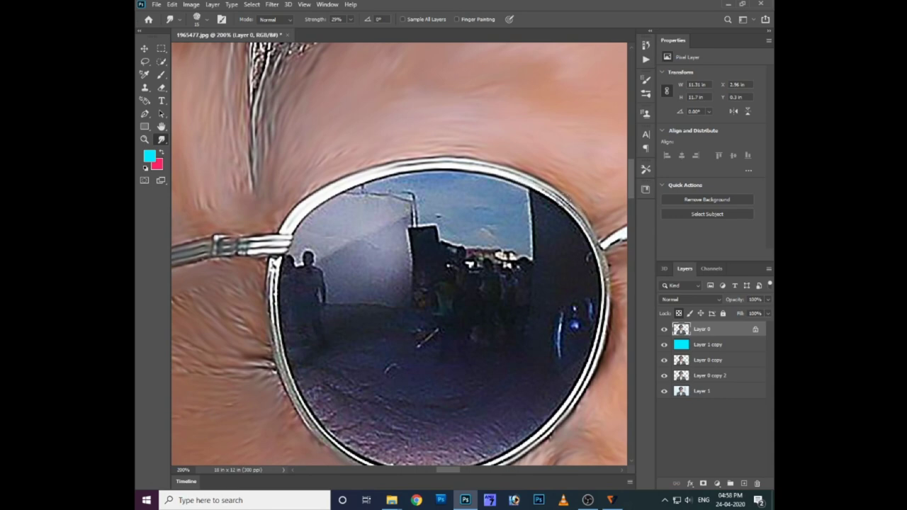
pyautogui.moveTo(563, 205); pyautogui.dragTo(489, 179)
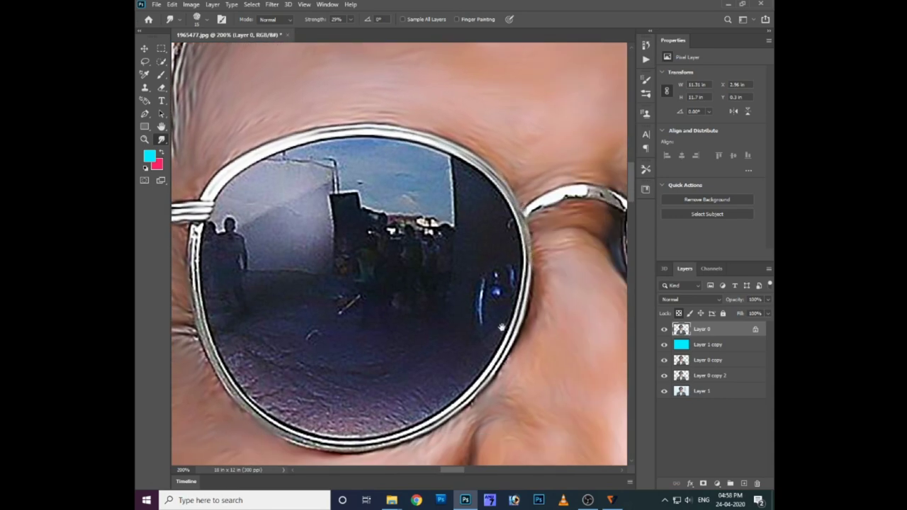
pyautogui.scroll(-2, 500, 324)
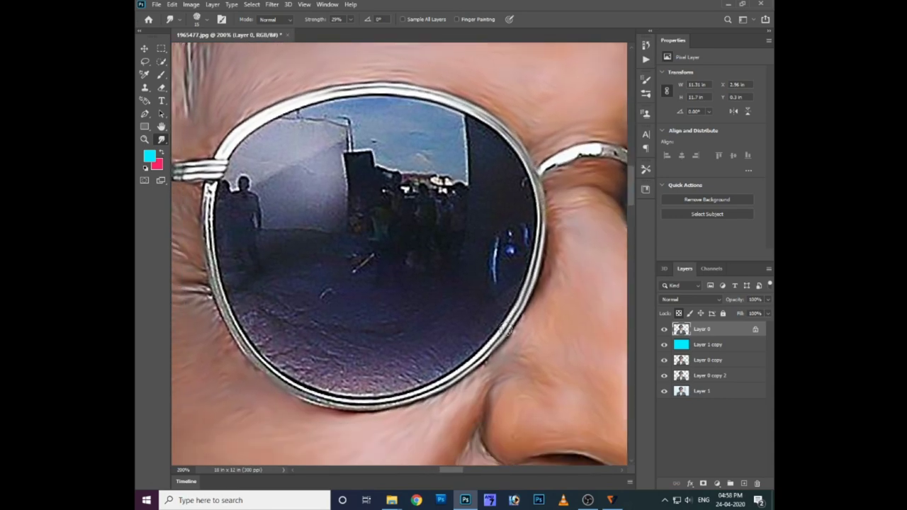
pyautogui.scroll(-3, 507, 332)
pyautogui.hscroll(-3, 507, 332)
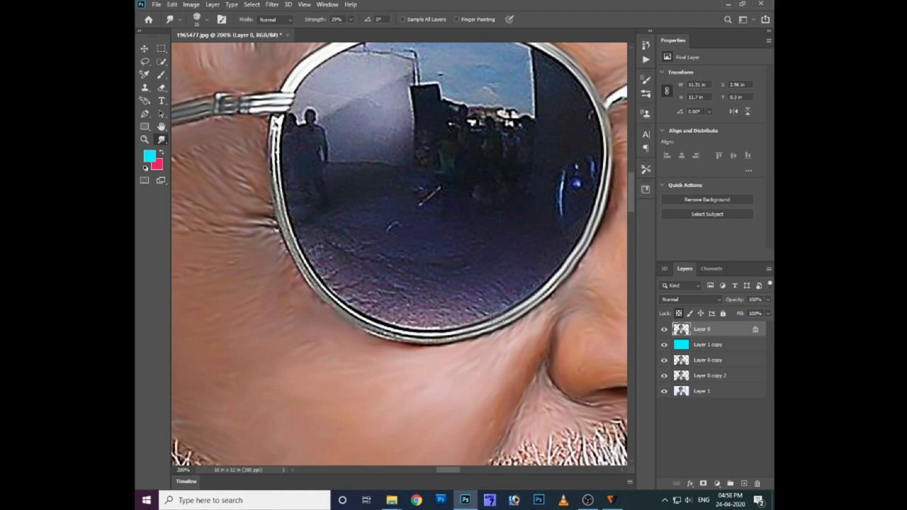
# - Soften the lens rim all around, including the hinge lines and nose-bridge edge
pyautogui.moveTo(273, 181)
pyautogui.mouseDown()
pyautogui.moveTo(406, 334)
pyautogui.moveTo(511, 319)
pyautogui.mouseUp()
pyautogui.moveTo(484, 161); pyautogui.dragTo(117, 223)
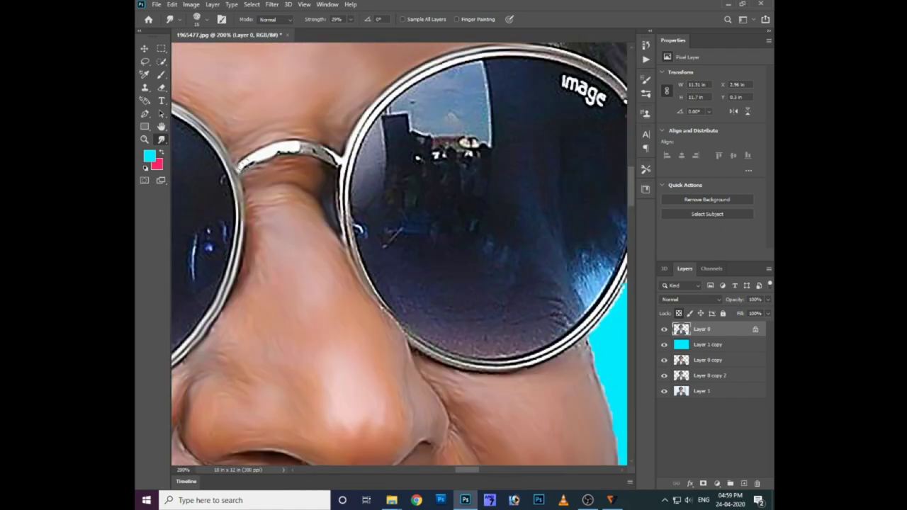
pyautogui.moveTo(341, 162)
pyautogui.mouseDown()
pyautogui.moveTo(540, 57)
pyautogui.moveTo(460, 80)
pyautogui.mouseUp()
pyautogui.moveTo(556, 136)
pyautogui.mouseDown()
pyautogui.moveTo(577, 132)
pyautogui.moveTo(546, 273)
pyautogui.mouseUp()
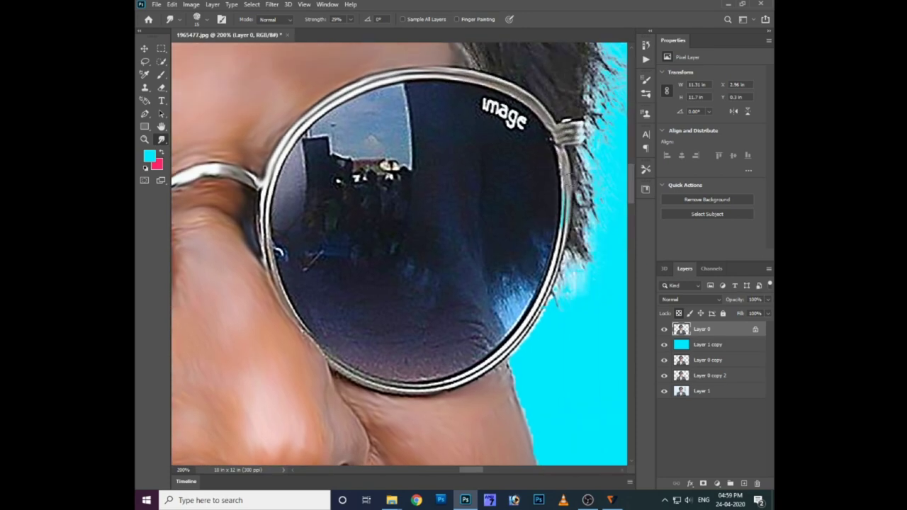
pyautogui.scroll(-2, 545, 273)
pyautogui.moveTo(563, 188)
pyautogui.mouseDown()
pyautogui.moveTo(552, 244)
pyautogui.moveTo(521, 294)
pyautogui.moveTo(407, 338)
pyautogui.mouseUp()
pyautogui.moveTo(478, 332)
pyautogui.mouseDown()
pyautogui.moveTo(521, 286)
pyautogui.moveTo(461, 340)
pyautogui.mouseUp()
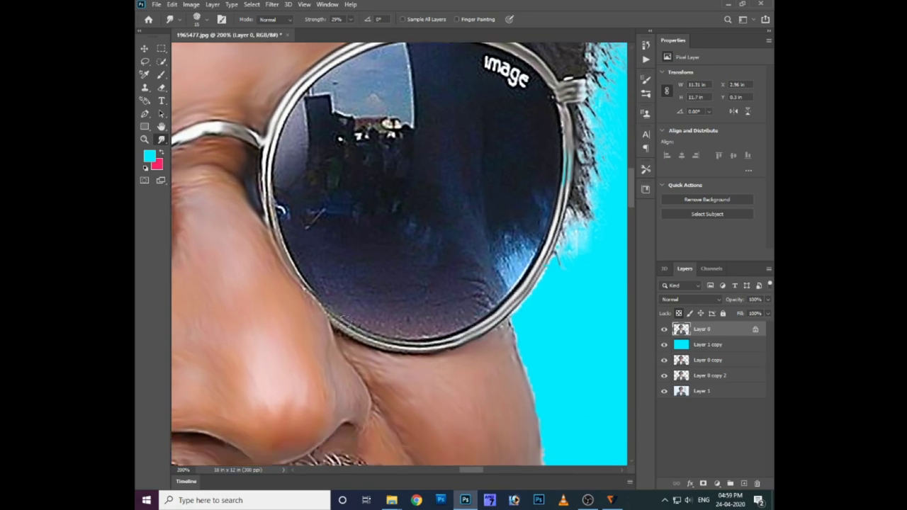
pyautogui.moveTo(358, 331)
pyautogui.mouseDown()
pyautogui.moveTo(407, 347)
pyautogui.moveTo(461, 343)
pyautogui.moveTo(396, 344)
pyautogui.mouseUp()
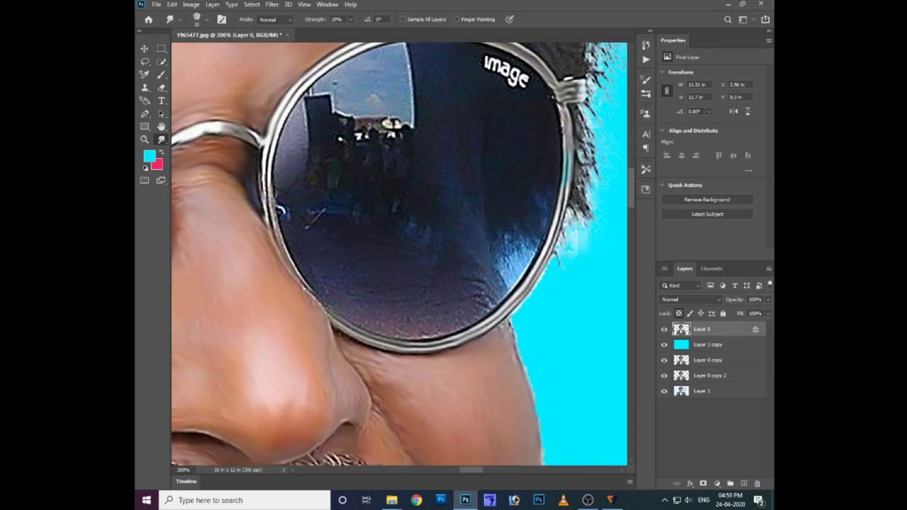
pyautogui.moveTo(266, 177)
pyautogui.mouseDown()
pyautogui.moveTo(278, 128)
pyautogui.moveTo(273, 213)
pyautogui.moveTo(284, 263)
pyautogui.mouseUp()
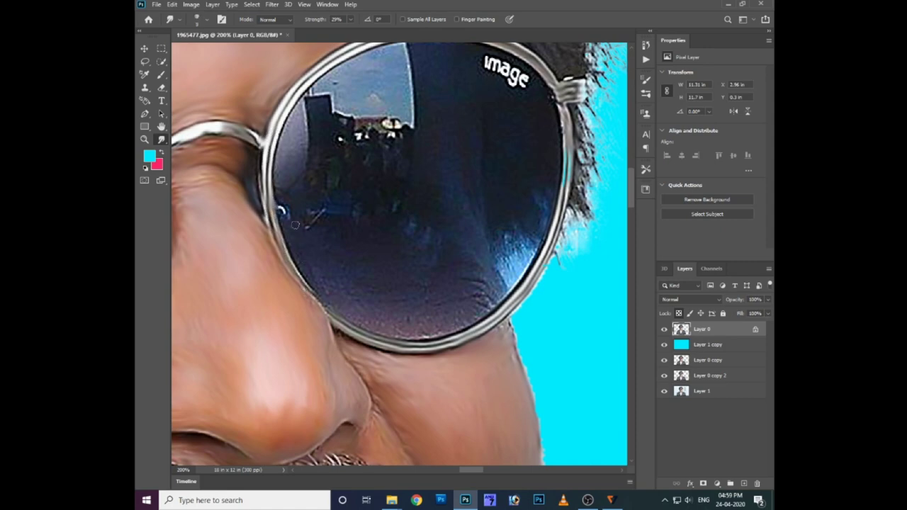
# - Trace curved Pen path anchors around the rim of the first lens
pyautogui.hotkey('ctrl', '-')
pyautogui.press('p')
pyautogui.hotkey('ctrl', '+')
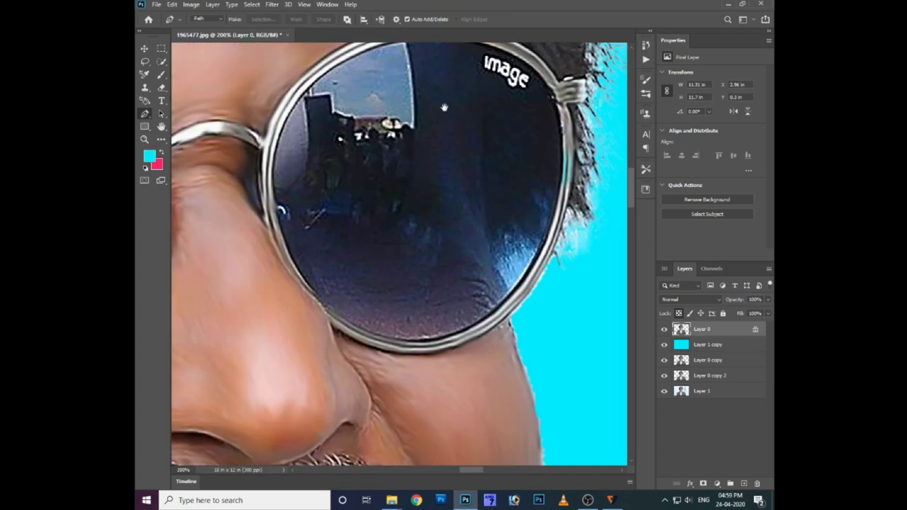
pyautogui.scroll(2, 418, 156)
pyautogui.click(506, 138)
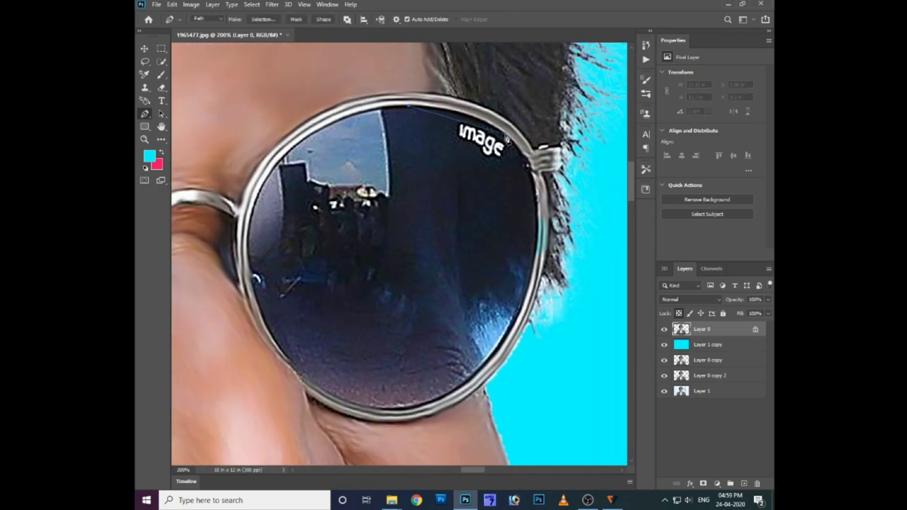
pyautogui.moveTo(506, 139); pyautogui.dragTo(507, 140)
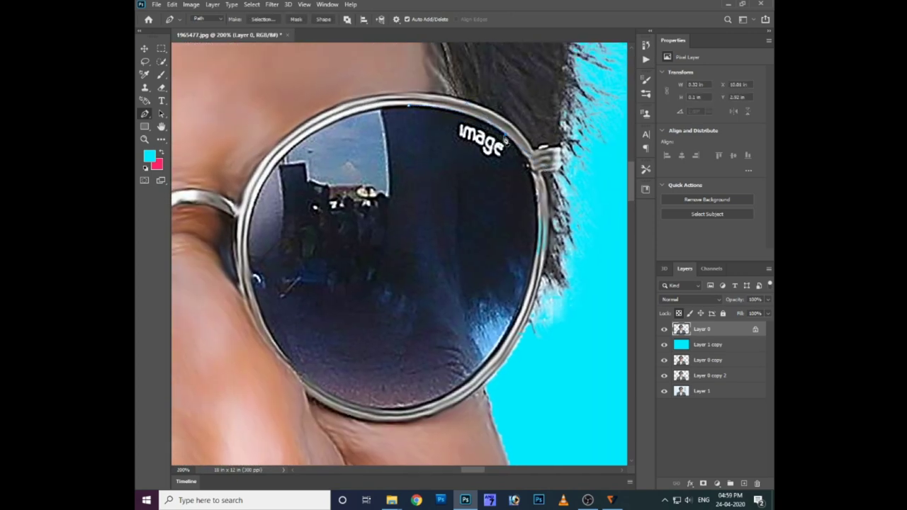
pyautogui.moveTo(537, 239); pyautogui.dragTo(528, 321)
pyautogui.moveTo(540, 238)
pyautogui.mouseDown()
pyautogui.moveTo(546, 251)
pyautogui.moveTo(495, 359)
pyautogui.moveTo(522, 332)
pyautogui.mouseUp()
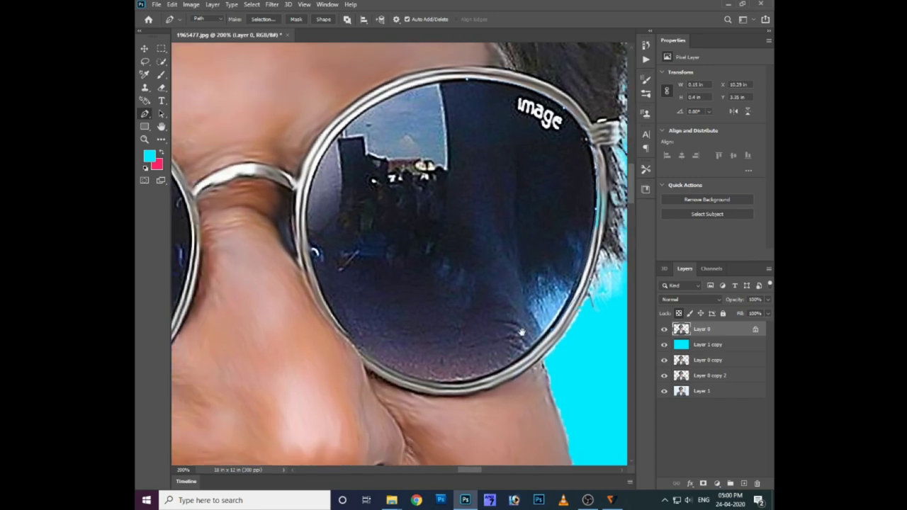
pyautogui.moveTo(419, 384); pyautogui.dragTo(338, 351)
pyautogui.moveTo(313, 252); pyautogui.dragTo(326, 347)
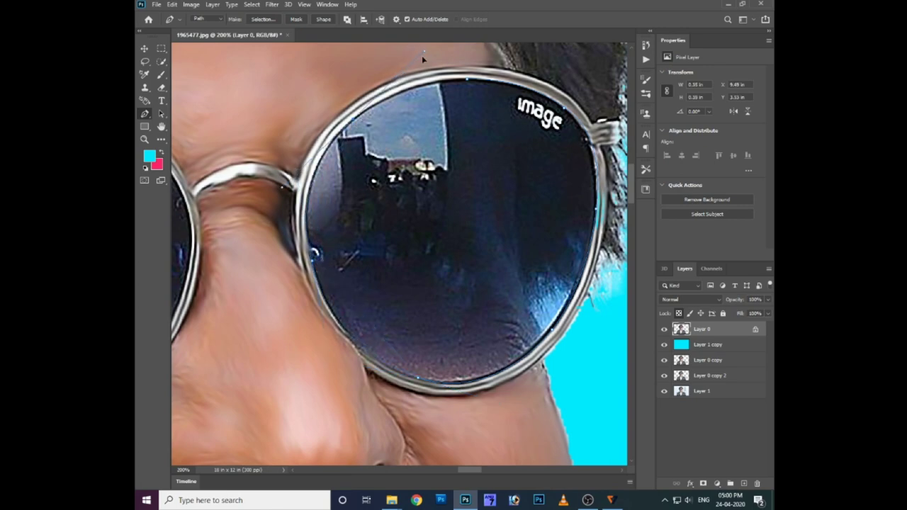
pyautogui.click(466, 83)
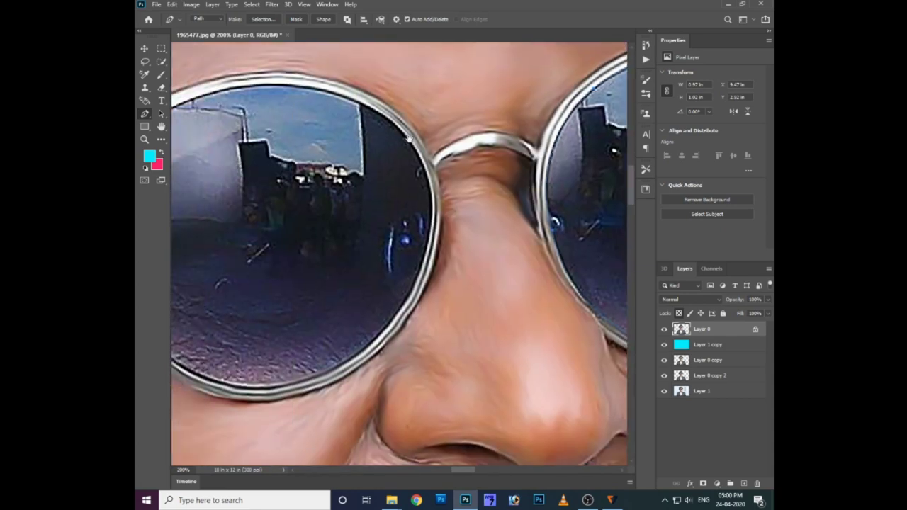
# - Continue the path around the second lens rim, from top right down to the left side
pyautogui.moveTo(334, 149); pyautogui.dragTo(356, 88)
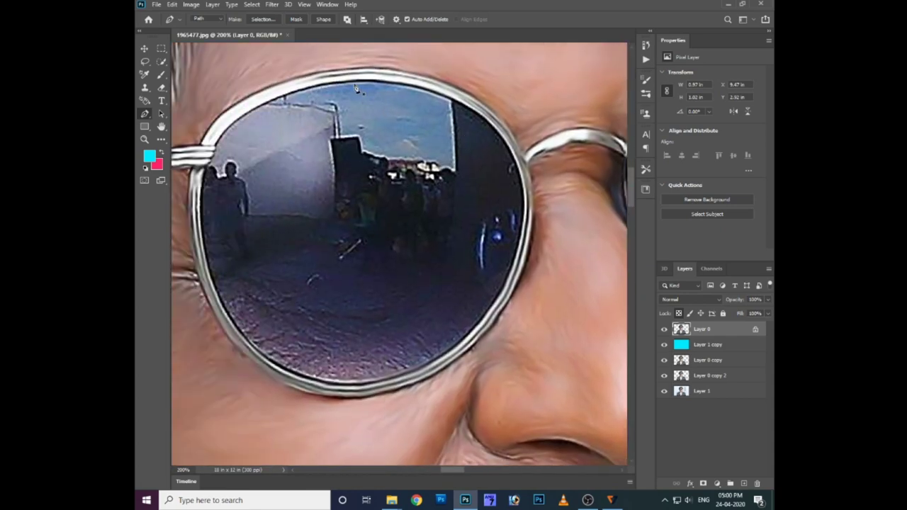
pyautogui.click(460, 107)
pyautogui.moveTo(525, 197); pyautogui.dragTo(526, 204)
pyautogui.scroll(-2, 525, 198)
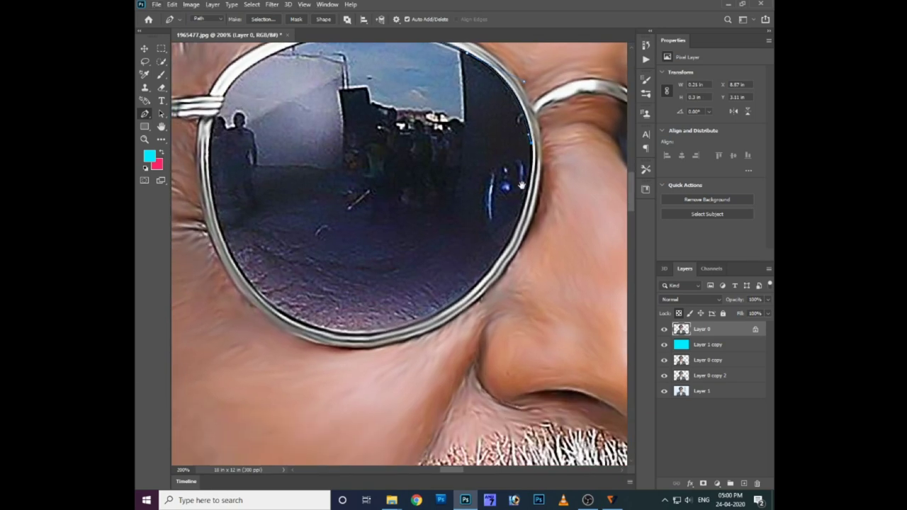
pyautogui.click(490, 275)
pyautogui.moveTo(368, 341); pyautogui.dragTo(294, 339)
pyautogui.moveTo(310, 324); pyautogui.dragTo(348, 329)
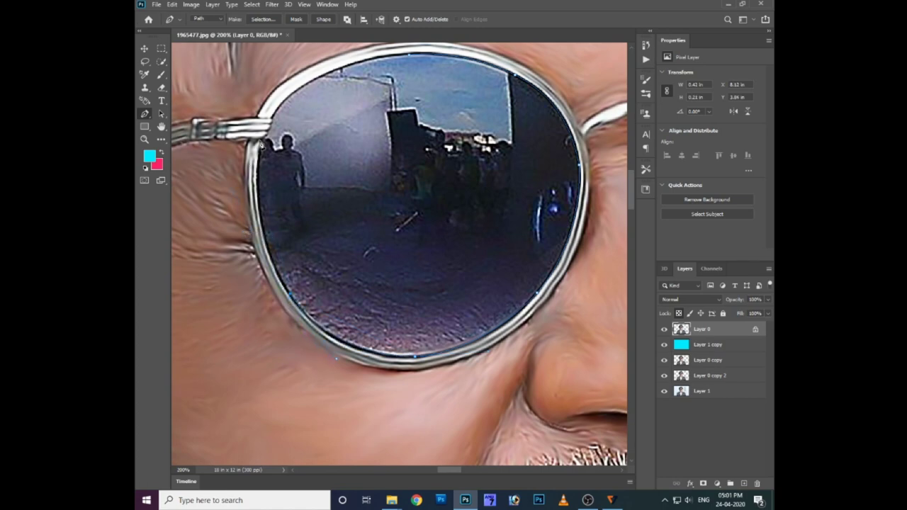
pyautogui.click(245, 233)
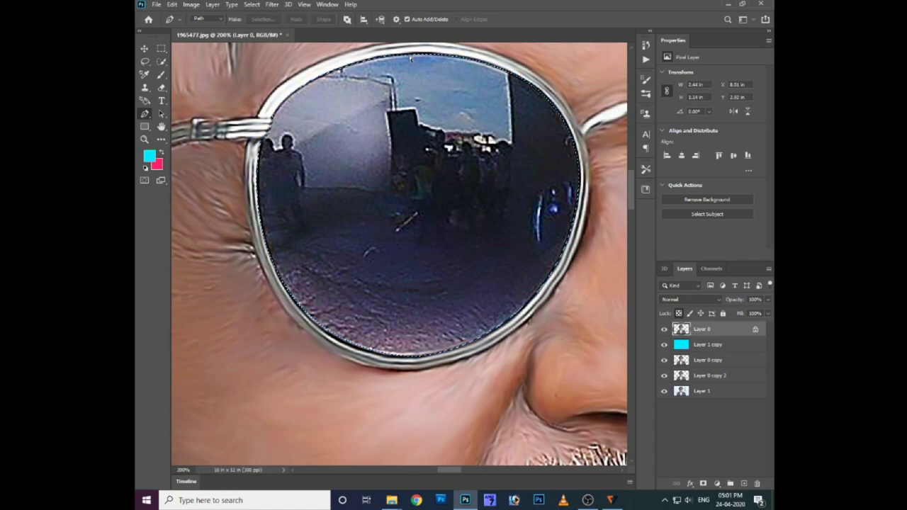
# - Turn the lens path into a feathered selection and copy it onto a new layer
pyautogui.hotkey('ctrl', '0')
pyautogui.hotkey('ctrl', '+')
pyautogui.hotkey('ctrl', '+')
pyautogui.hotkey('ctrl', '+')
pyautogui.hotkey('ctrl', '+')
pyautogui.scroll(4, 462, 224)
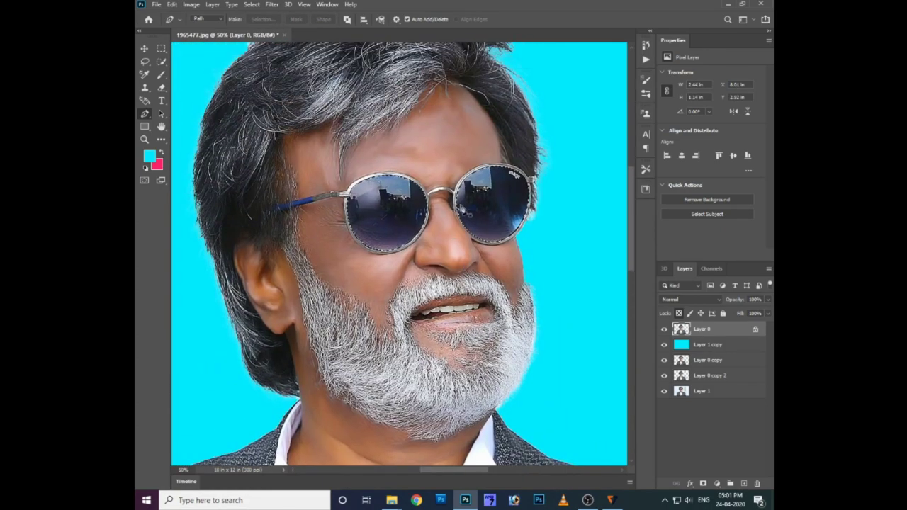
pyautogui.hotkey('shift', 'F6')
pyautogui.press('Return')
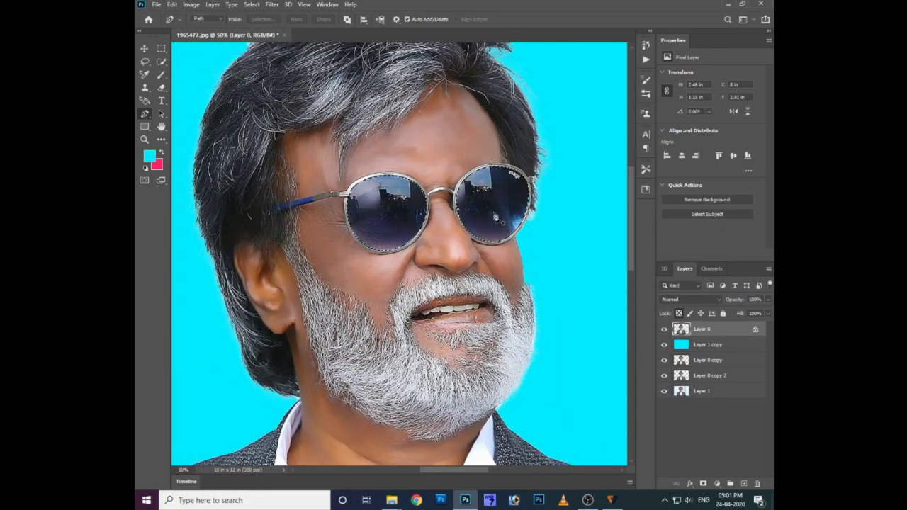
pyautogui.hotkey('ctrl', 'j')
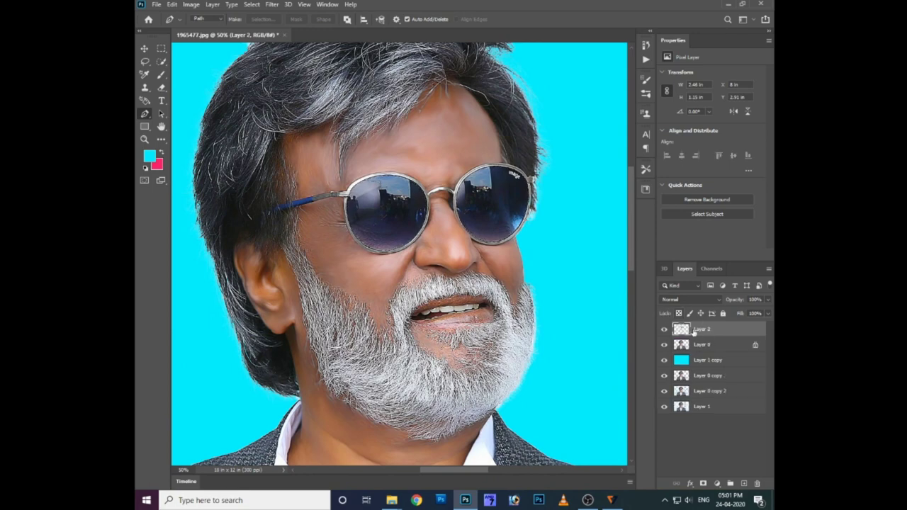
# - Apply a Gaussian Blur of about 20.8 pixels to the lenses
pyautogui.click(272, 4)
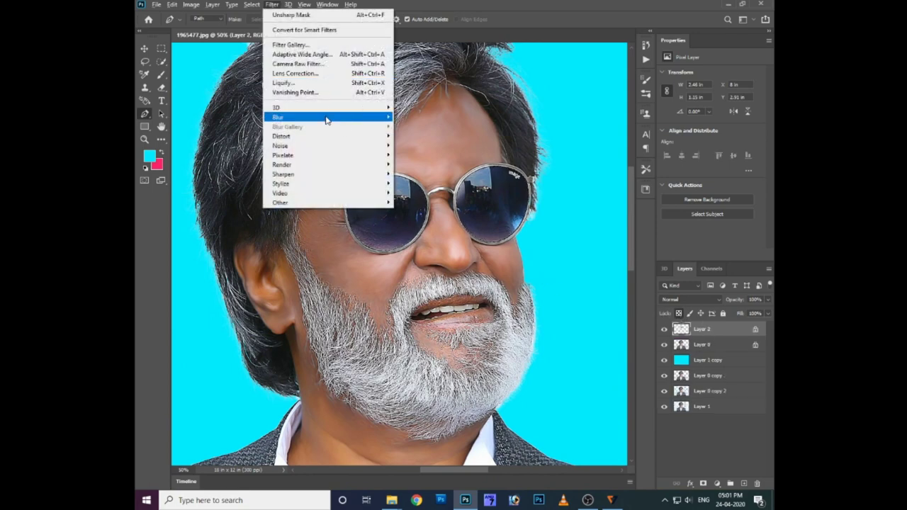
pyautogui.click(418, 159)
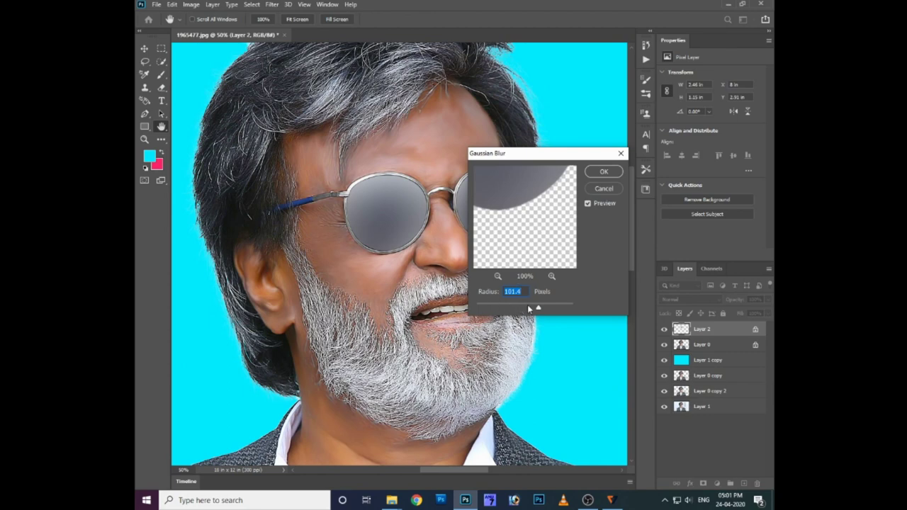
pyautogui.moveTo(528, 308)
pyautogui.mouseDown()
pyautogui.moveTo(507, 308)
pyautogui.moveTo(519, 309)
pyautogui.mouseUp()
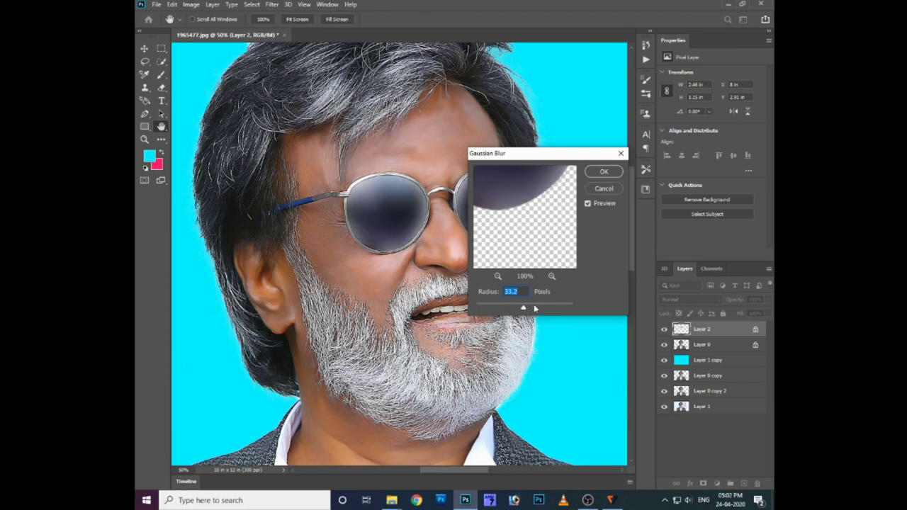
pyautogui.press('Return')
# - Raise the lenses' brightness and contrast
pyautogui.press('p')
pyautogui.hotkey('ctrl', '+')
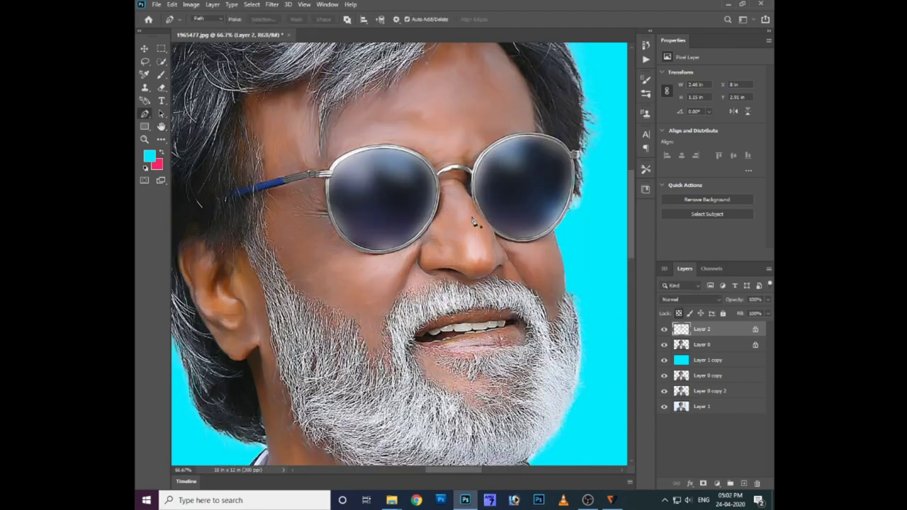
pyautogui.hotkey('alt', 'i')
pyautogui.press('j')
pyautogui.press('Return')
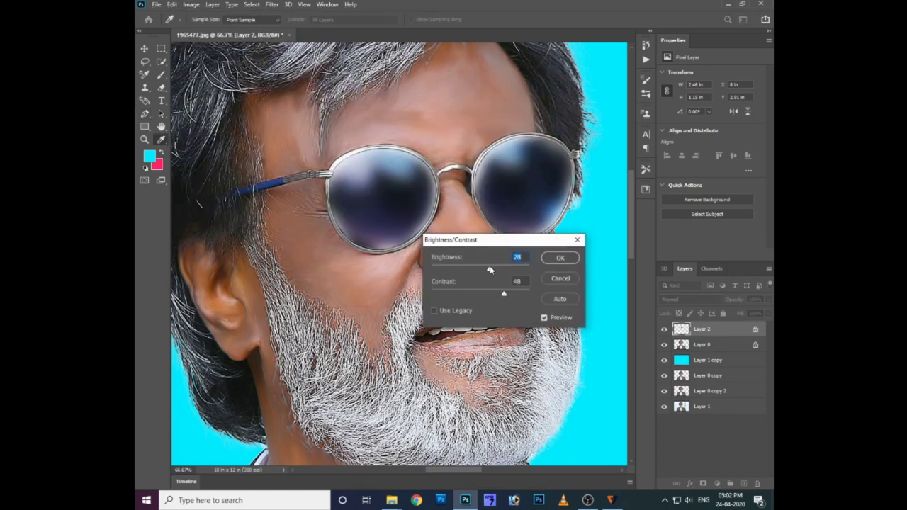
pyautogui.press('Return')
# - Recolour the lenses a deep, fully saturated blue with Hue/Saturation
pyautogui.hotkey('ctrl', 'u')
pyautogui.moveTo(512, 301)
pyautogui.mouseDown()
pyautogui.moveTo(539, 301)
pyautogui.moveTo(483, 307)
pyautogui.mouseUp()
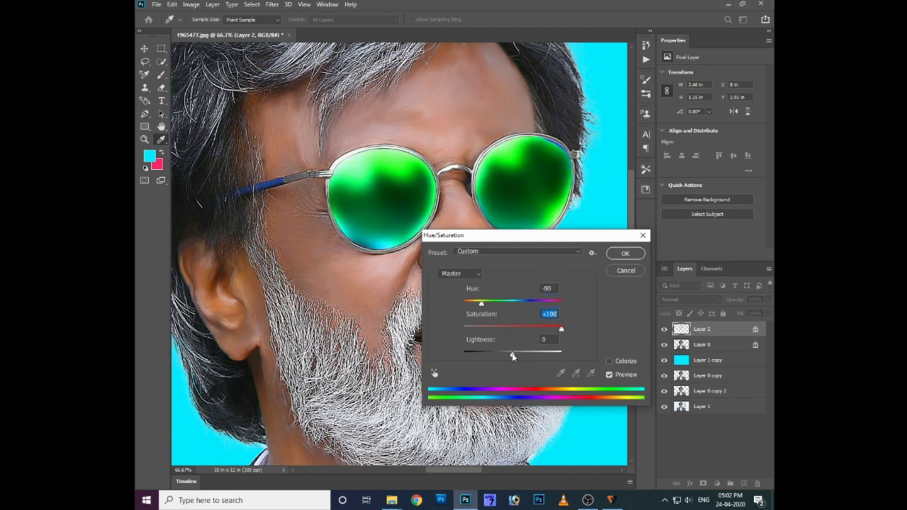
pyautogui.moveTo(512, 352); pyautogui.dragTo(503, 353)
pyautogui.moveTo(552, 330); pyautogui.dragTo(545, 329)
pyautogui.moveTo(484, 304); pyautogui.dragTo(496, 309)
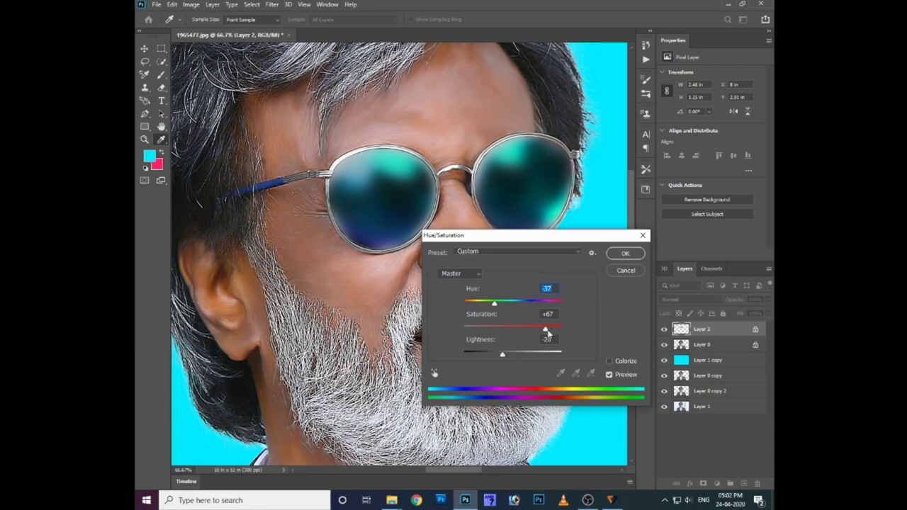
pyautogui.moveTo(546, 329); pyautogui.dragTo(561, 330)
pyautogui.moveTo(495, 305); pyautogui.dragTo(507, 307)
pyautogui.press('Return')
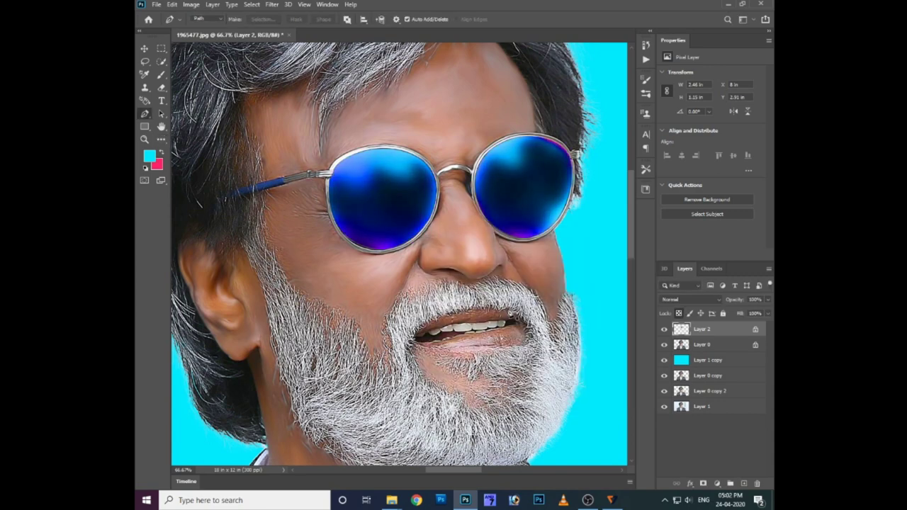
# - Blur the lenses again with a Gaussian Blur of about 45.6 pixels
pyautogui.click(271, 4)
pyautogui.moveTo(278, 117)
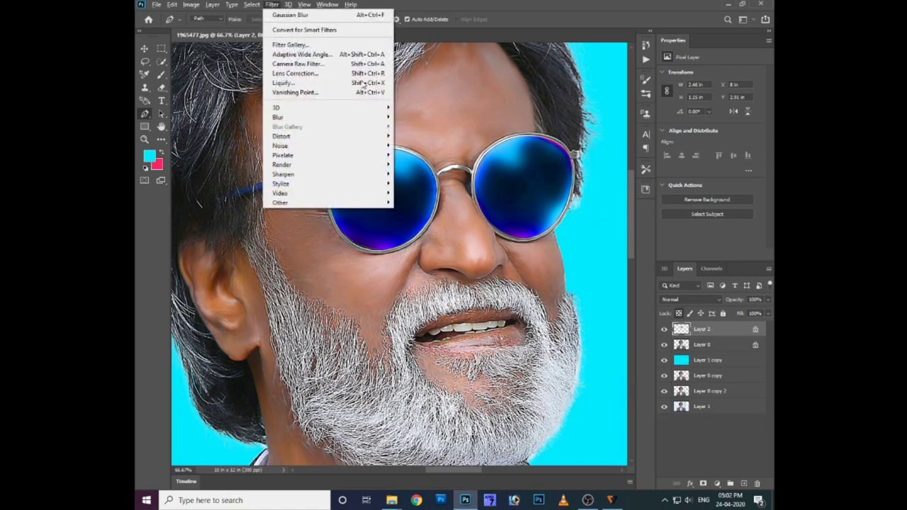
pyautogui.click(424, 156)
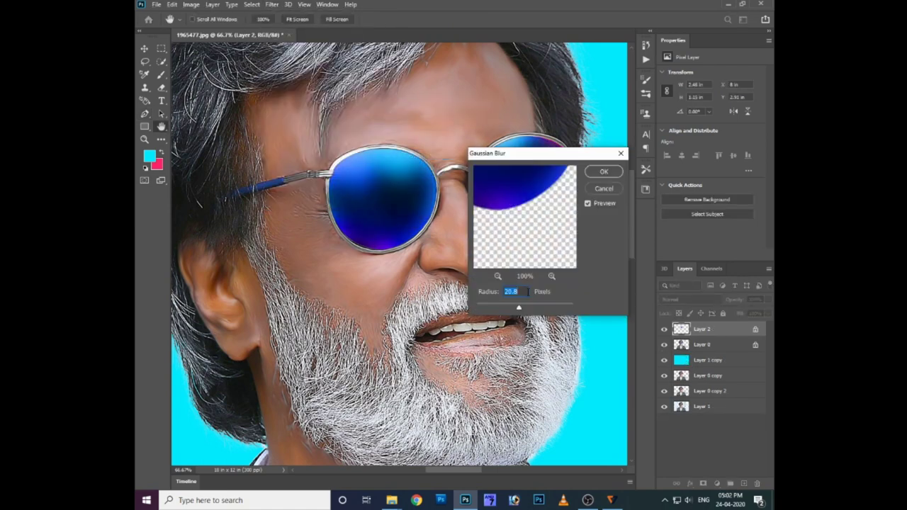
pyautogui.moveTo(543, 307); pyautogui.dragTo(524, 306)
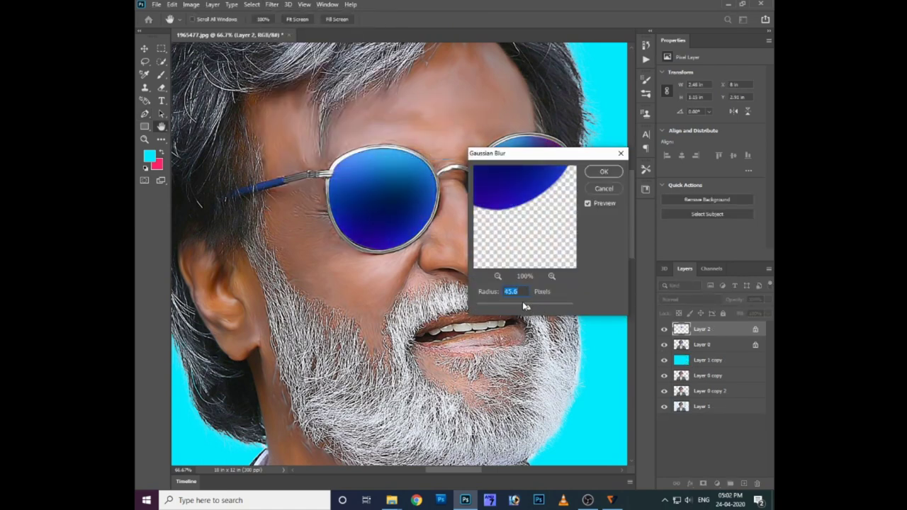
pyautogui.press('Return')
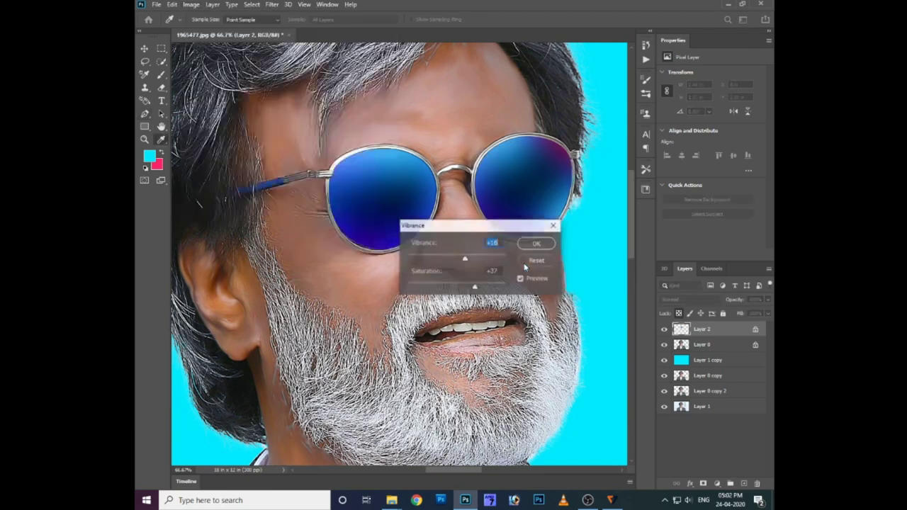
# - Boost the lens colour intensity with Vibrance
pyautogui.moveTo(488, 283); pyautogui.dragTo(498, 280)
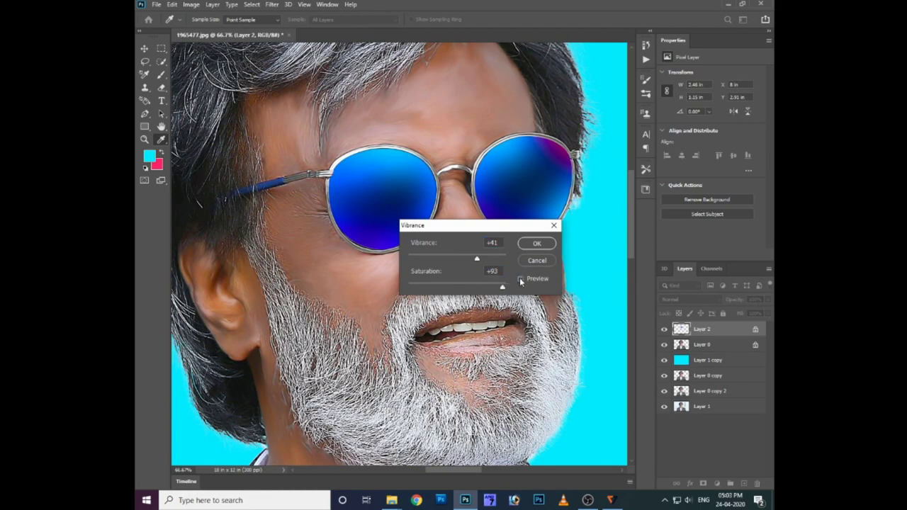
pyautogui.press('Return')
pyautogui.hotkey('ctrl', '0')
# - Select Layer 0 and switch to the Smudge tool at 29% strength
pyautogui.press('v')
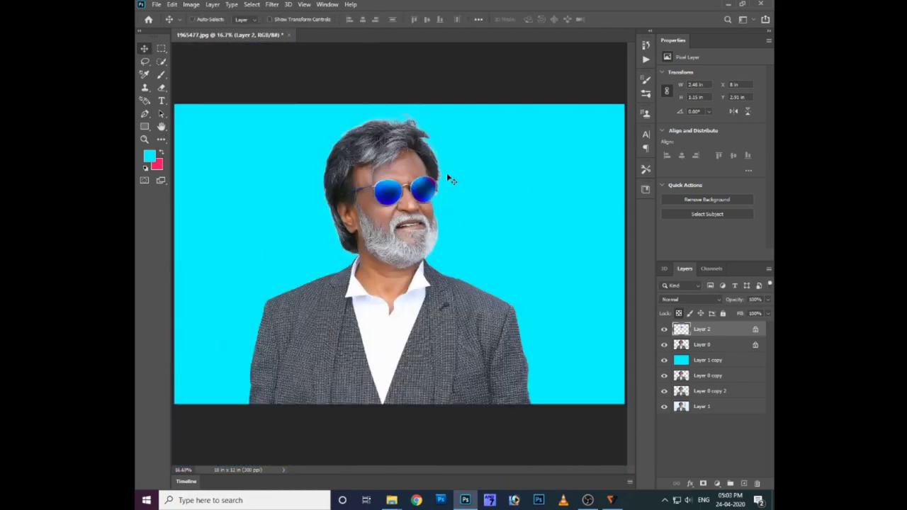
pyautogui.scroll(4, 448, 178)
pyautogui.scroll(2, 430, 283)
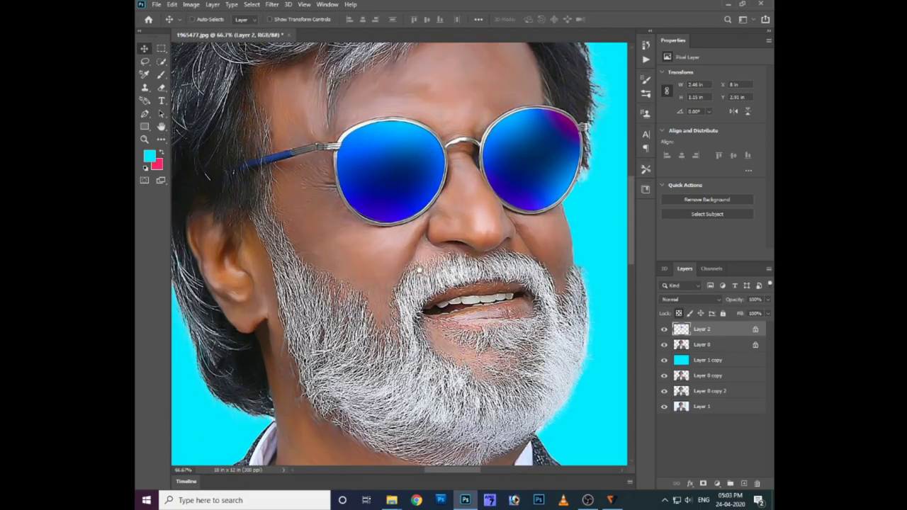
pyautogui.scroll(-1, 419, 270)
pyautogui.scroll(3, 405, 202)
pyautogui.scroll(-6, 456, 314)
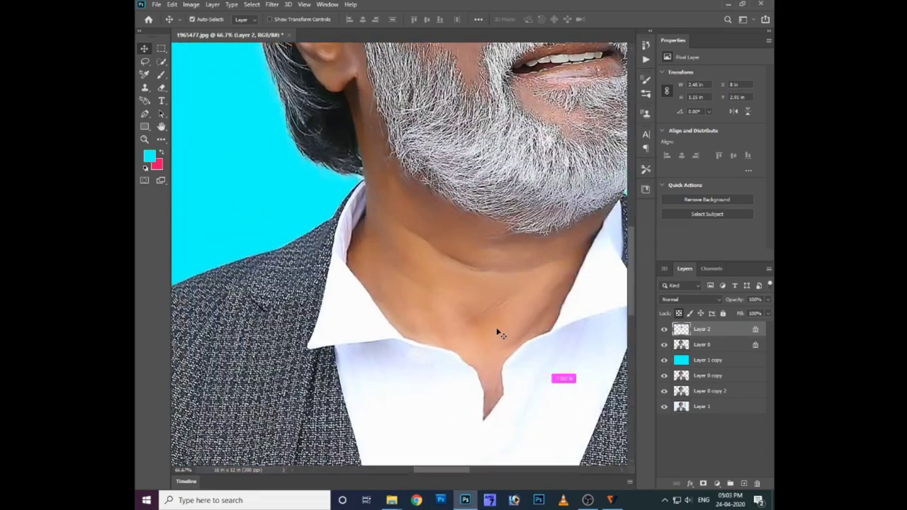
pyautogui.scroll(1, 498, 333)
pyautogui.click(377, 203)
pyautogui.scroll(3, 376, 204)
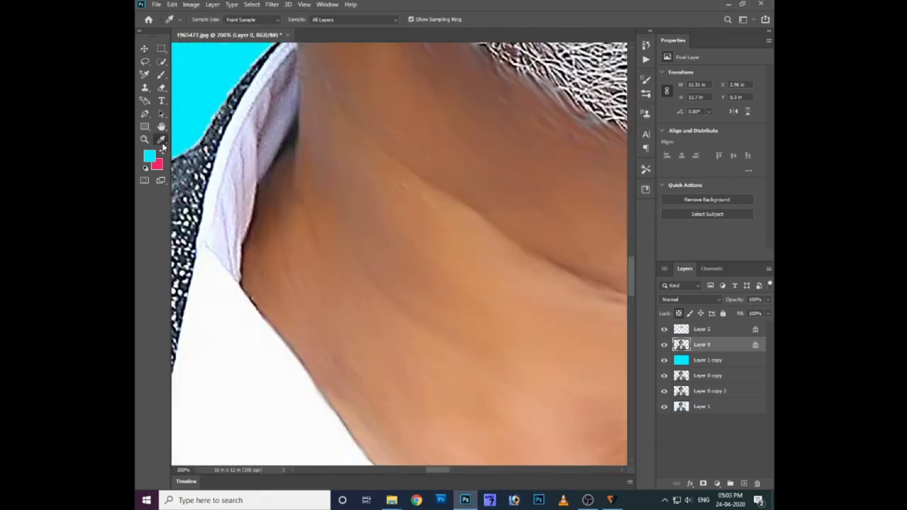
pyautogui.click(161, 140)
pyautogui.click(196, 344)
pyautogui.scroll(2, 340, 212)
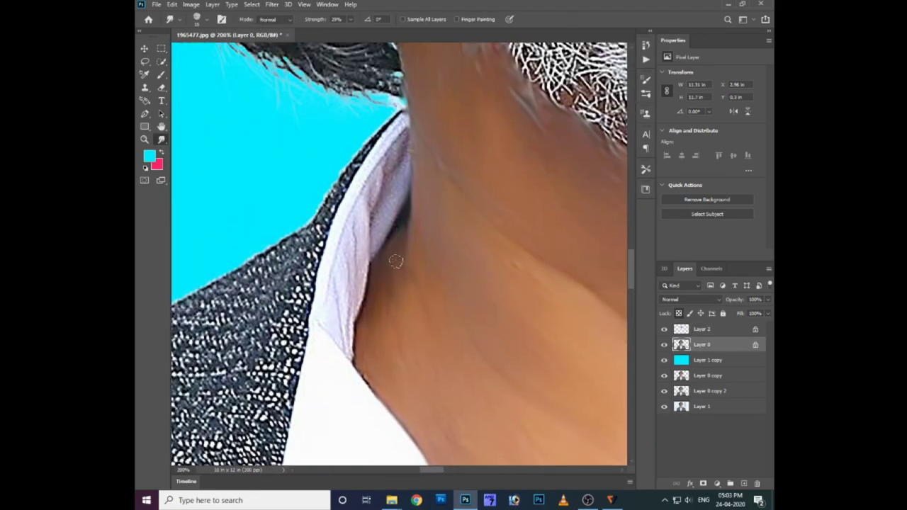
# - Smudge the left collar edge where it meets the neck and jacket
pyautogui.moveTo(402, 121)
pyautogui.mouseDown()
pyautogui.moveTo(377, 159)
pyautogui.moveTo(378, 198)
pyautogui.moveTo(326, 321)
pyautogui.moveTo(345, 345)
pyautogui.mouseUp()
pyautogui.moveTo(367, 212)
pyautogui.mouseDown()
pyautogui.moveTo(348, 250)
pyautogui.moveTo(334, 336)
pyautogui.mouseUp()
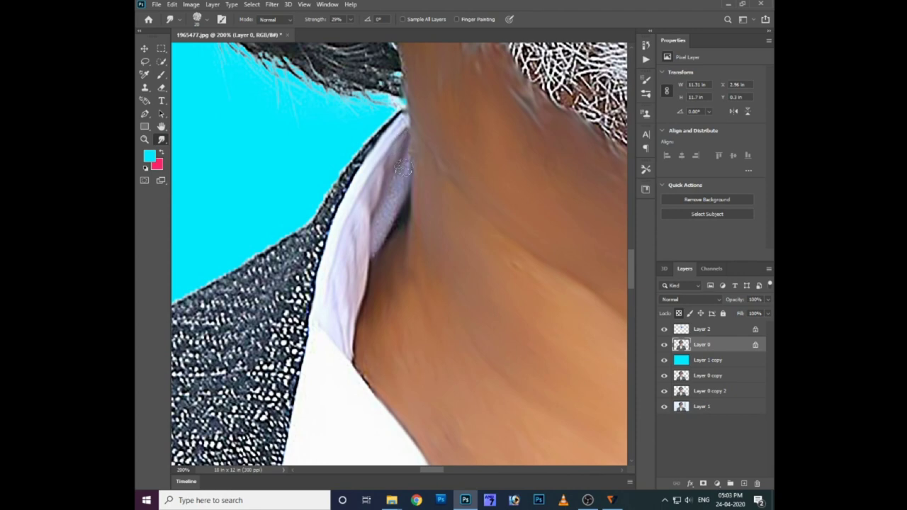
pyautogui.moveTo(399, 117); pyautogui.dragTo(323, 219)
pyautogui.scroll(-2, 333, 185)
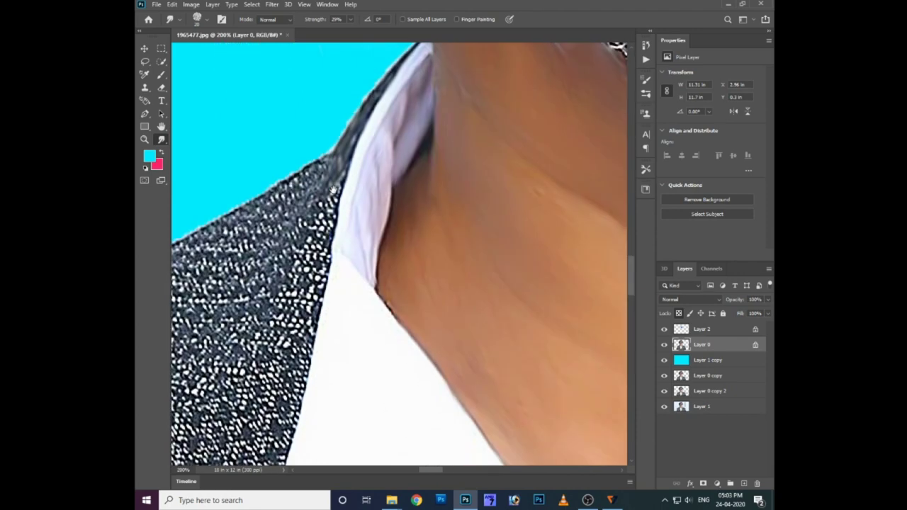
pyautogui.moveTo(329, 259)
pyautogui.mouseDown()
pyautogui.moveTo(315, 206)
pyautogui.moveTo(280, 294)
pyautogui.mouseUp()
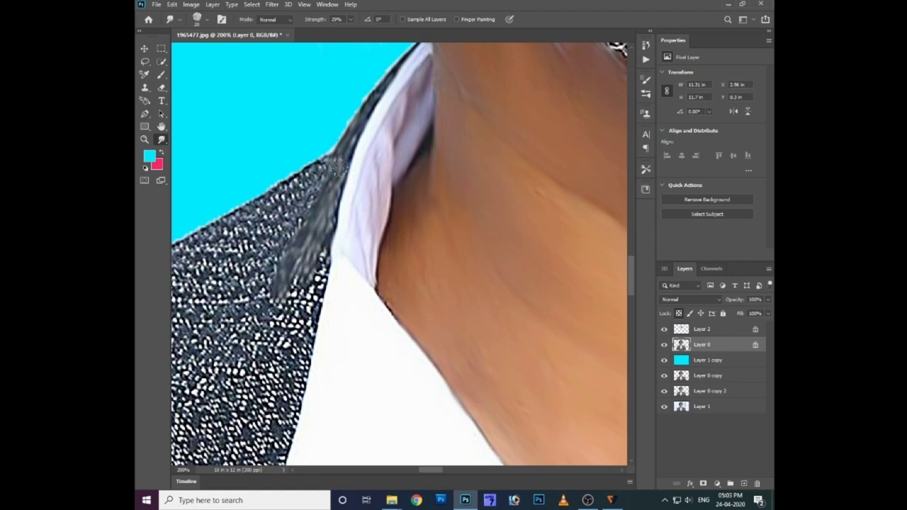
# - Smear the jacket edge beside the left collar into grey streaks, continuing lower down
pyautogui.moveTo(333, 167); pyautogui.dragTo(311, 209)
pyautogui.moveTo(319, 241); pyautogui.dragTo(280, 369)
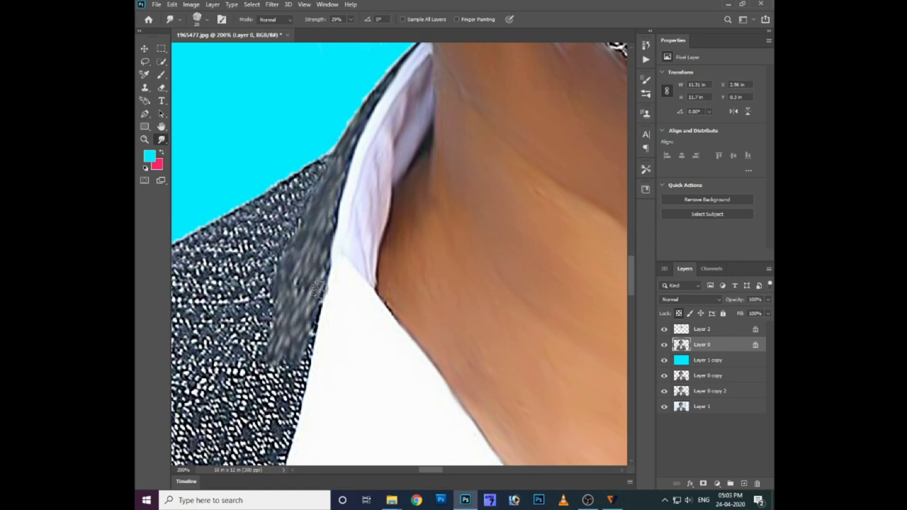
pyautogui.moveTo(323, 283); pyautogui.dragTo(301, 390)
pyautogui.scroll(-1, 347, 189)
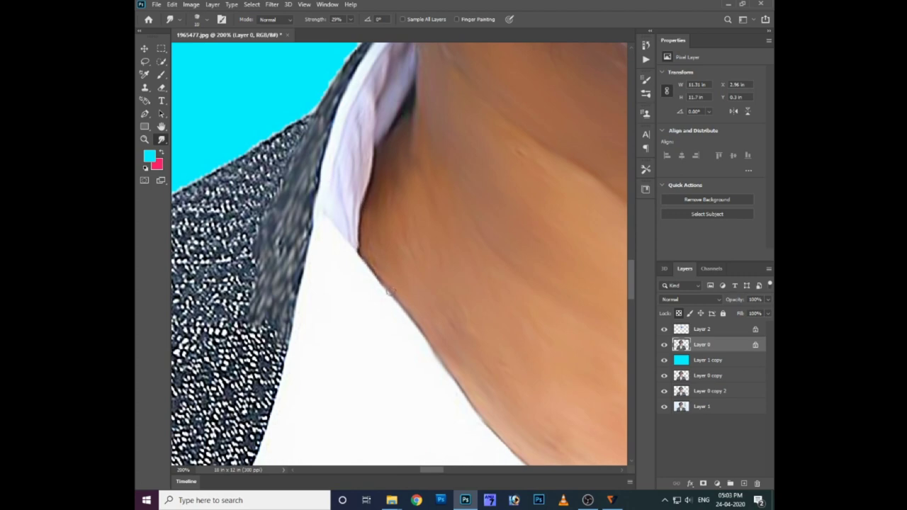
pyautogui.moveTo(395, 324); pyautogui.dragTo(350, 262)
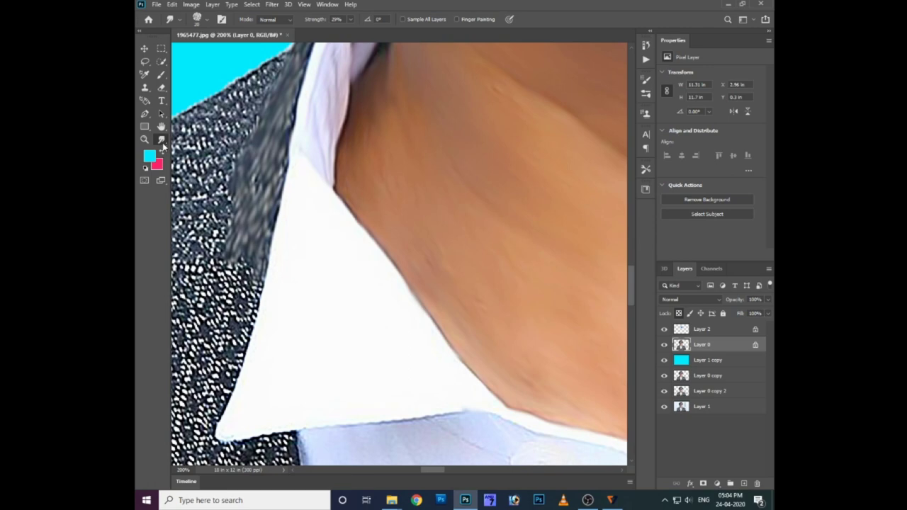
pyautogui.rightClick(162, 141)
# - Darken the left collar edge with the Burn tool on Shadows at 83% exposure
pyautogui.click(234, 350)
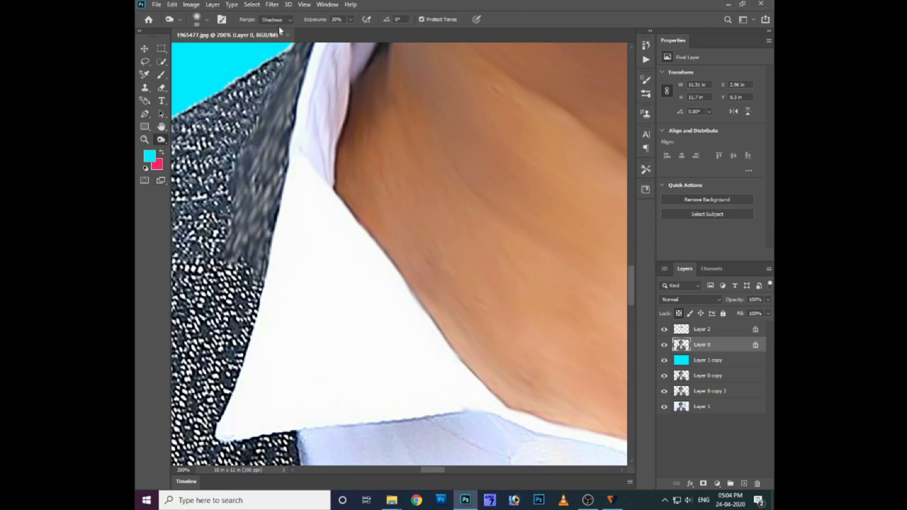
pyautogui.moveTo(350, 19); pyautogui.dragTo(375, 31)
pyautogui.moveTo(307, 271); pyautogui.dragTo(278, 358)
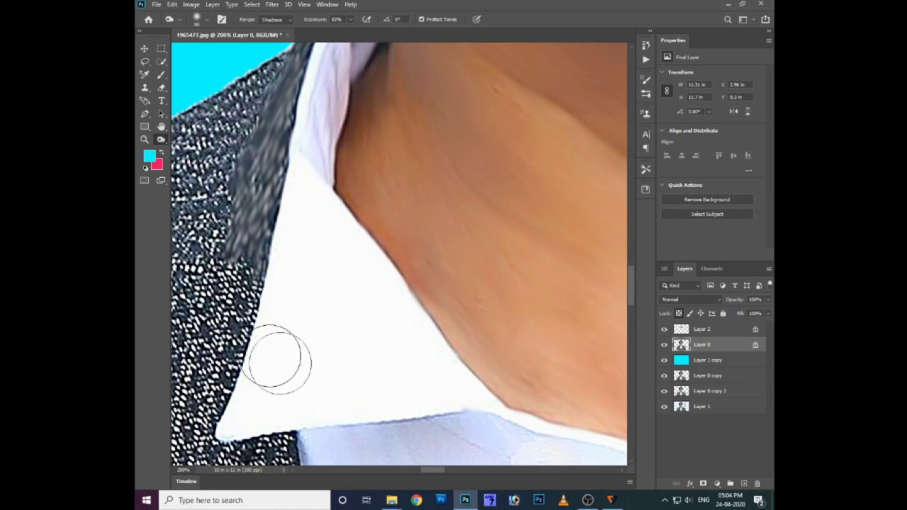
pyautogui.click(350, 19)
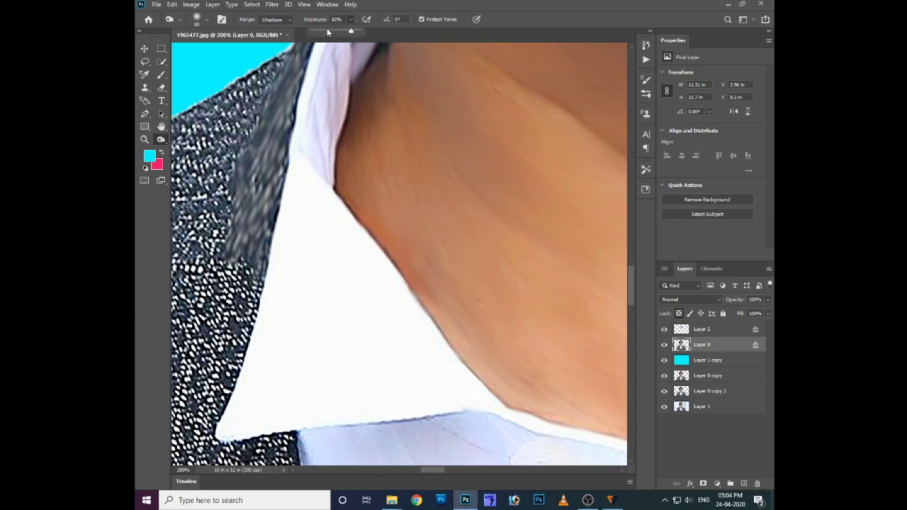
# - Smudge the collar's bottom edge into a soft line with a smaller brush
pyautogui.rightClick(157, 141)
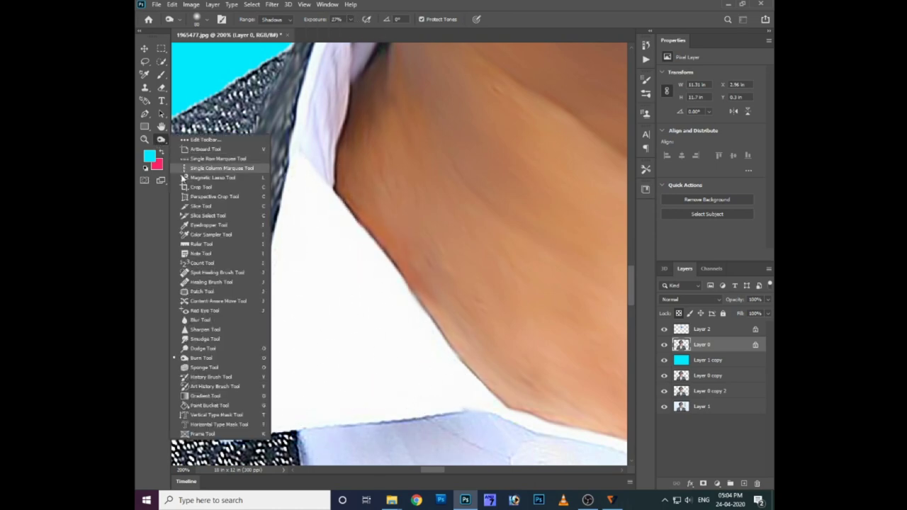
pyautogui.click(205, 339)
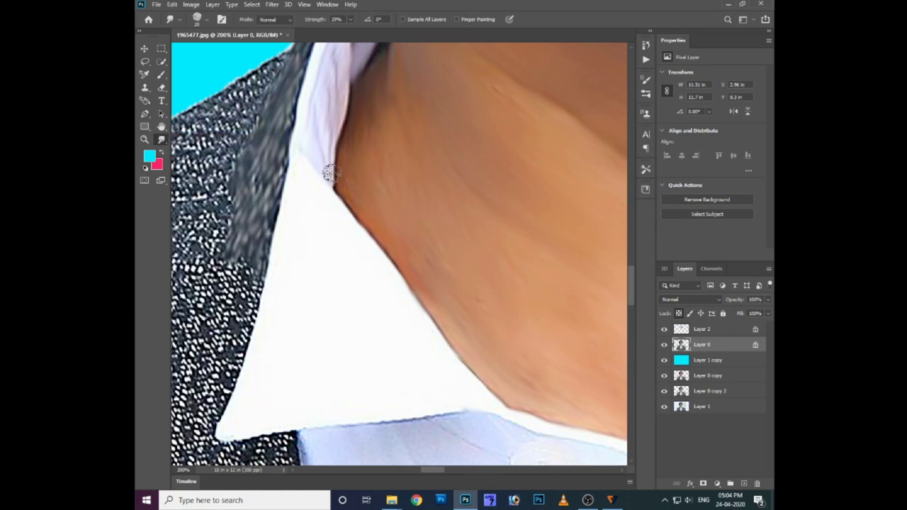
pyautogui.scroll(-2, 255, 319)
pyautogui.moveTo(241, 346); pyautogui.dragTo(416, 346)
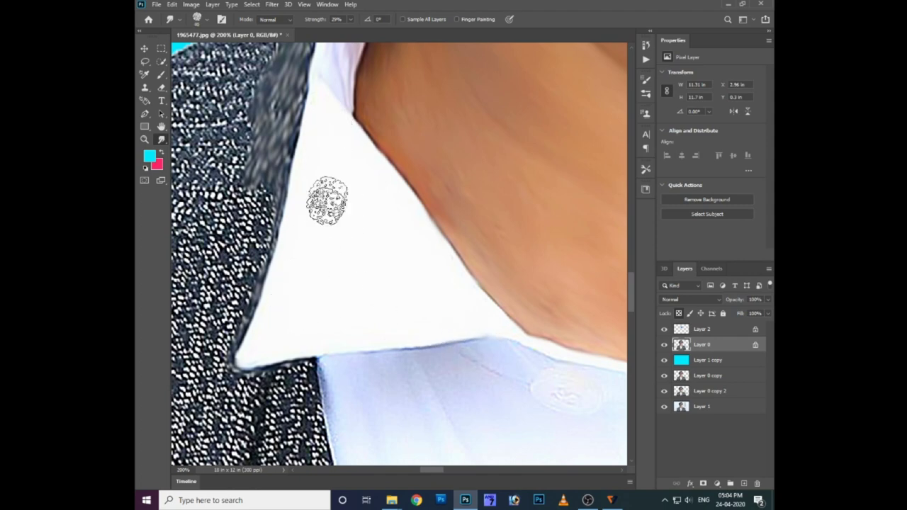
pyautogui.press('[')
pyautogui.press('[')
pyautogui.press('[')
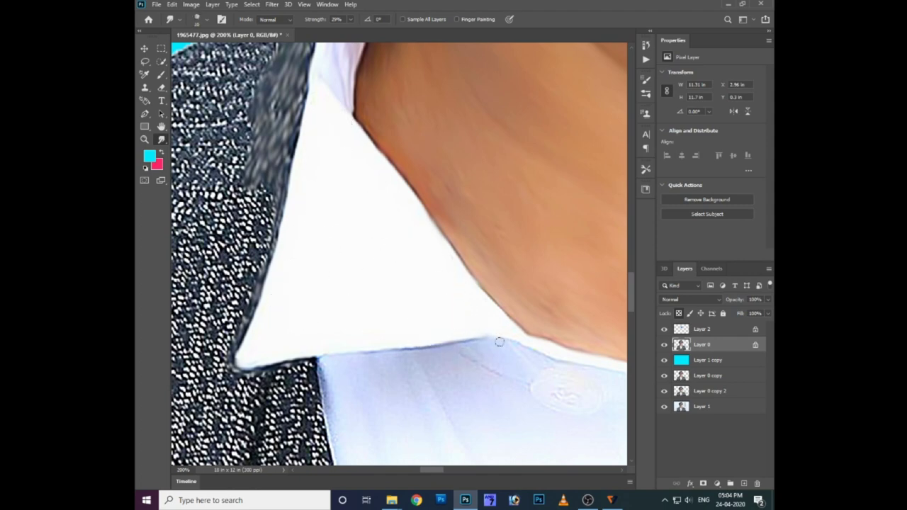
pyautogui.hscroll(3, 477, 334)
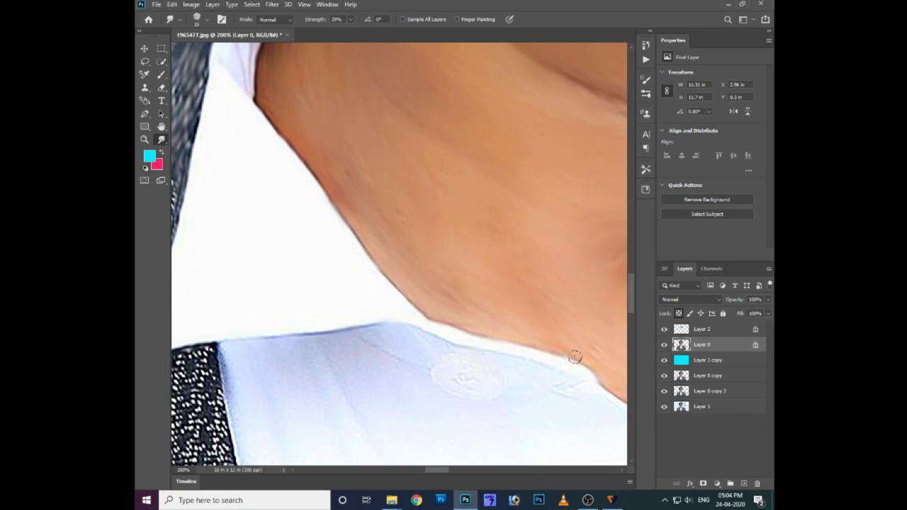
pyautogui.scroll(-1, 435, 344)
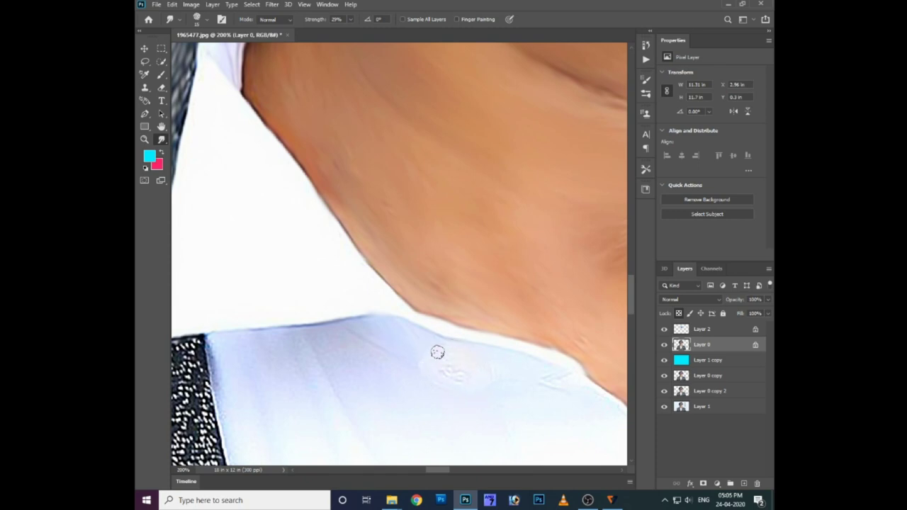
pyautogui.scroll(-2, 437, 352)
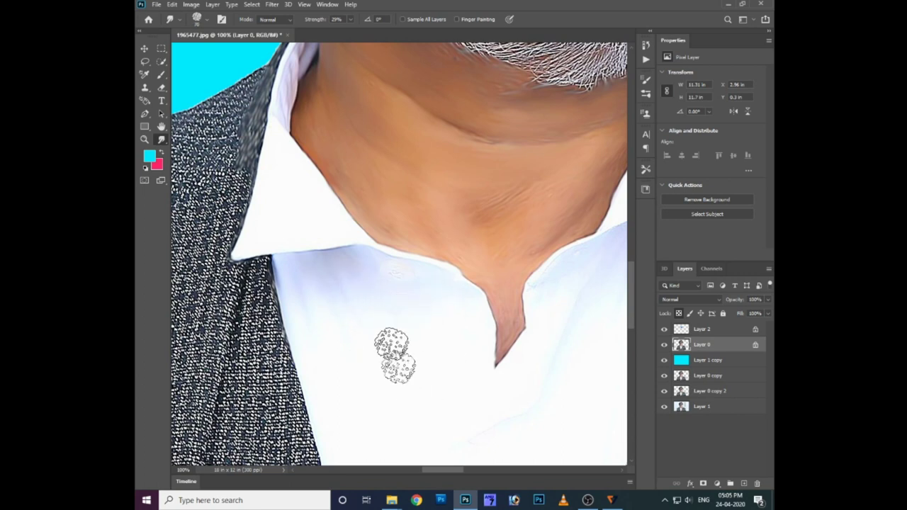
# - Reselect the Smudge tool and fine-tune its brush size with ] and [
pyautogui.press('p')
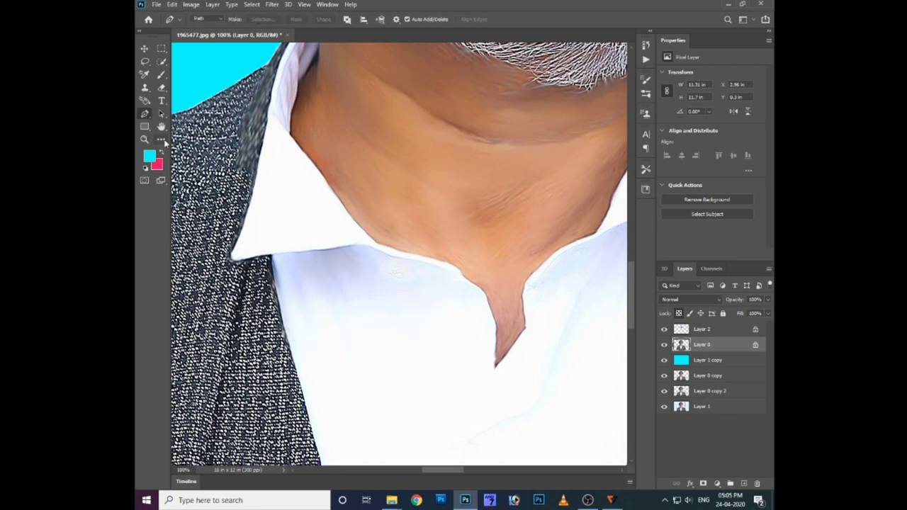
pyautogui.click(163, 141)
pyautogui.click(238, 235)
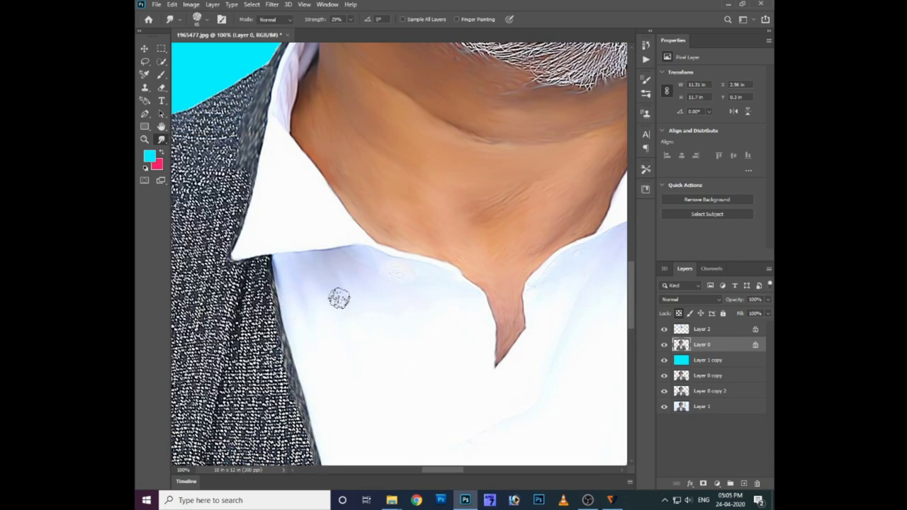
pyautogui.press(']')
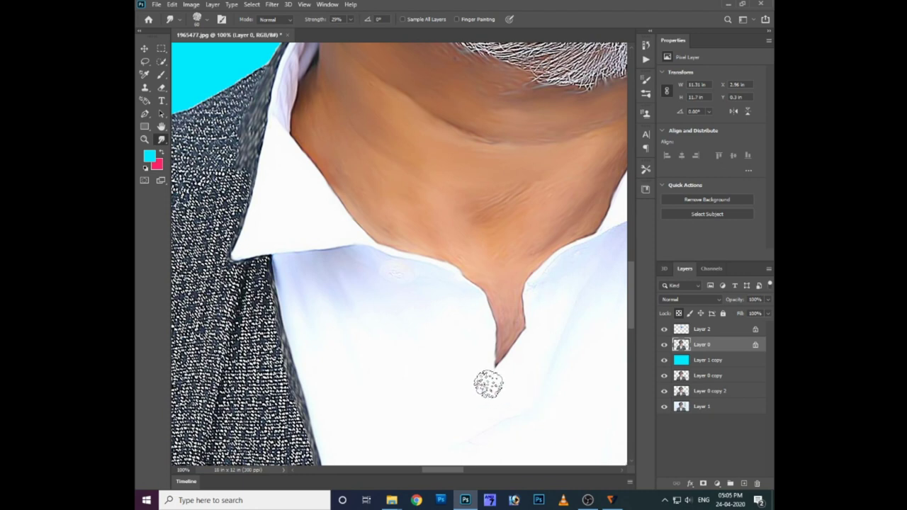
pyautogui.press('[')
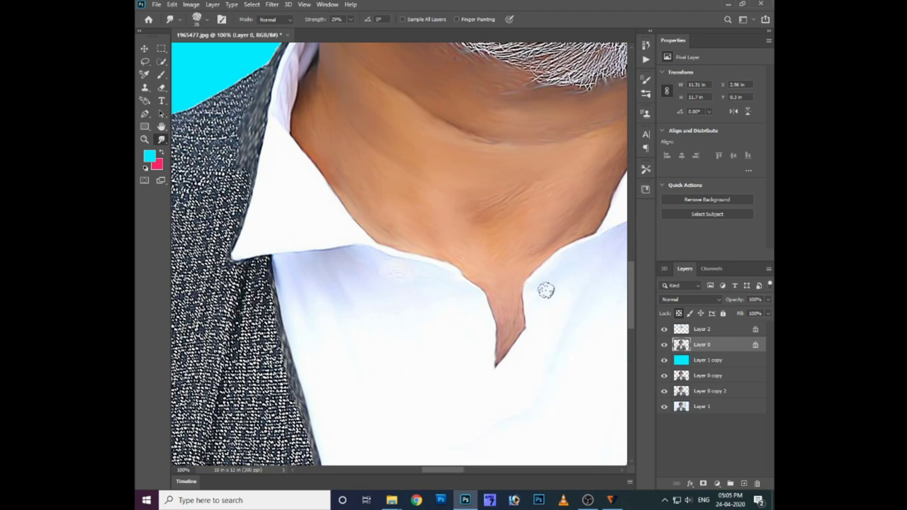
# - Smear the suit edge beside the right collar up to the collar tip and neck
pyautogui.hscroll(3, 496, 283)
pyautogui.scroll(1, 496, 283)
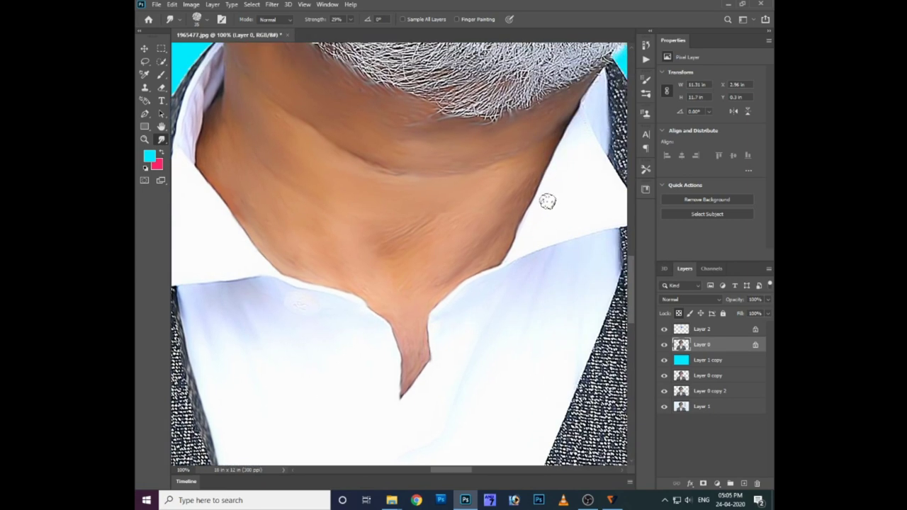
pyautogui.hscroll(3, 524, 259)
pyautogui.scroll(1, 496, 259)
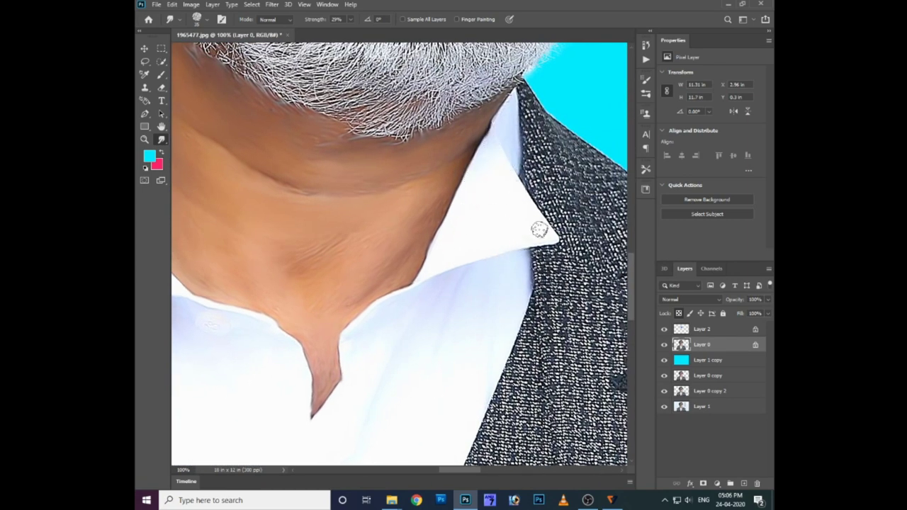
pyautogui.moveTo(538, 229)
pyautogui.mouseDown()
pyautogui.moveTo(484, 259)
pyautogui.moveTo(485, 360)
pyautogui.mouseUp()
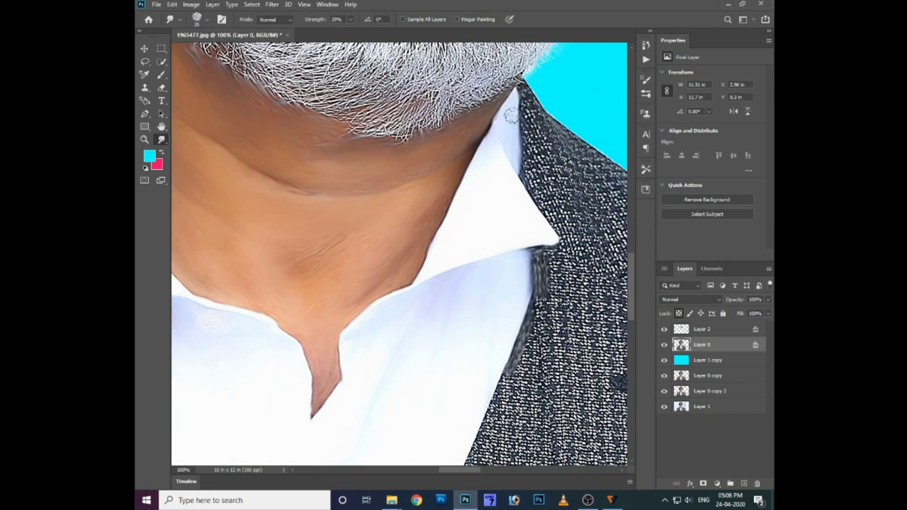
pyautogui.moveTo(521, 93); pyautogui.dragTo(552, 236)
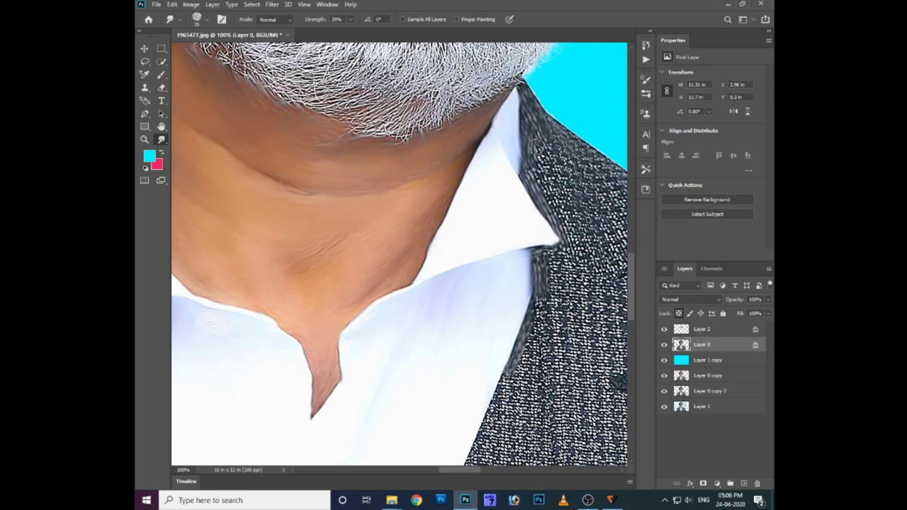
pyautogui.moveTo(552, 235); pyautogui.dragTo(554, 142)
# - Smear the right lapel edge and lapel point downward
pyautogui.moveTo(588, 207)
pyautogui.mouseDown()
pyautogui.moveTo(523, 168)
pyautogui.moveTo(567, 230)
pyautogui.mouseUp()
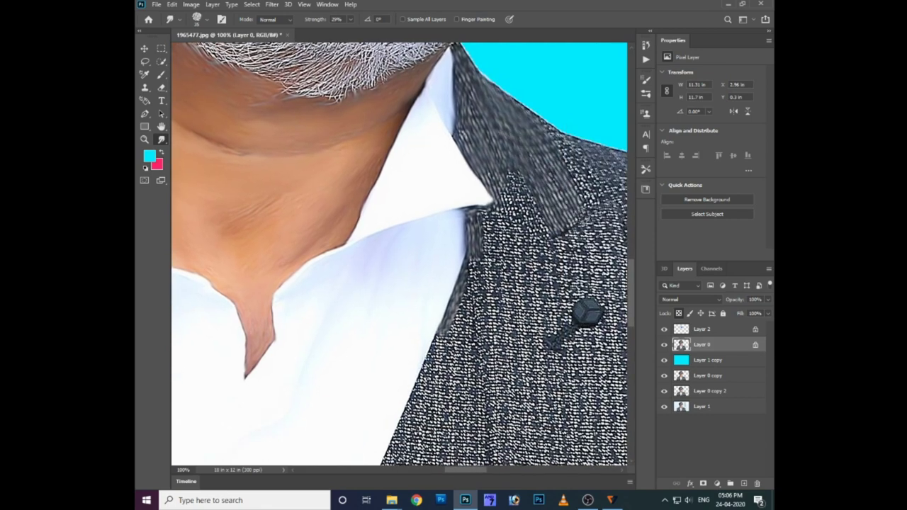
pyautogui.moveTo(547, 120); pyautogui.dragTo(593, 202)
pyautogui.moveTo(556, 138); pyautogui.dragTo(598, 202)
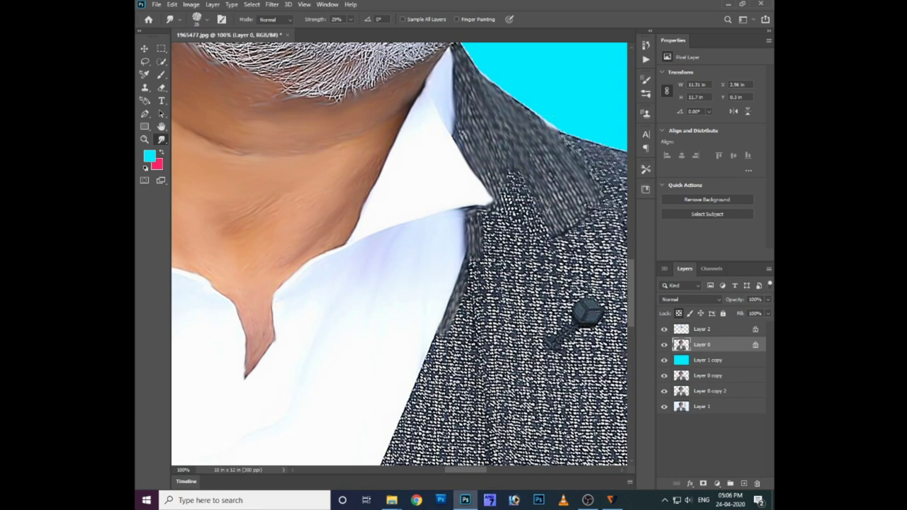
pyautogui.moveTo(514, 175)
pyautogui.mouseDown()
pyautogui.moveTo(547, 234)
pyautogui.moveTo(533, 253)
pyautogui.mouseUp()
pyautogui.moveTo(489, 198)
pyautogui.mouseDown()
pyautogui.moveTo(525, 261)
pyautogui.moveTo(516, 280)
pyautogui.mouseUp()
pyautogui.scroll(-1, 389, 99)
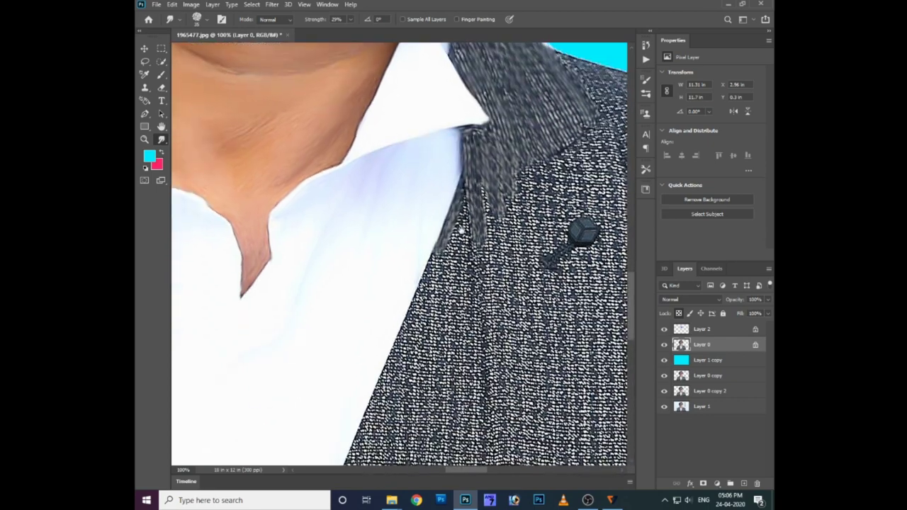
pyautogui.scroll(1, 464, 240)
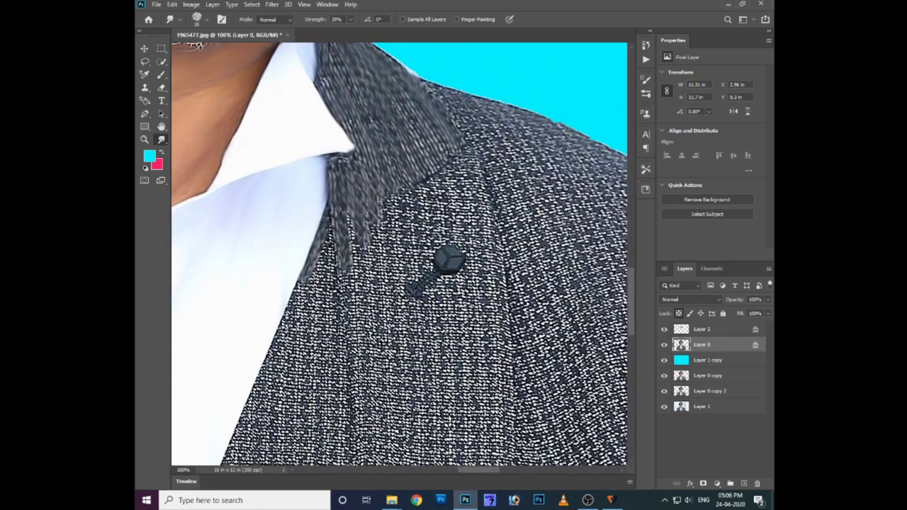
# - Streak the lapel notch and the fabric around the pin downward
pyautogui.moveTo(465, 159)
pyautogui.mouseDown()
pyautogui.moveTo(485, 205)
pyautogui.moveTo(422, 191)
pyautogui.moveTo(461, 221)
pyautogui.mouseUp()
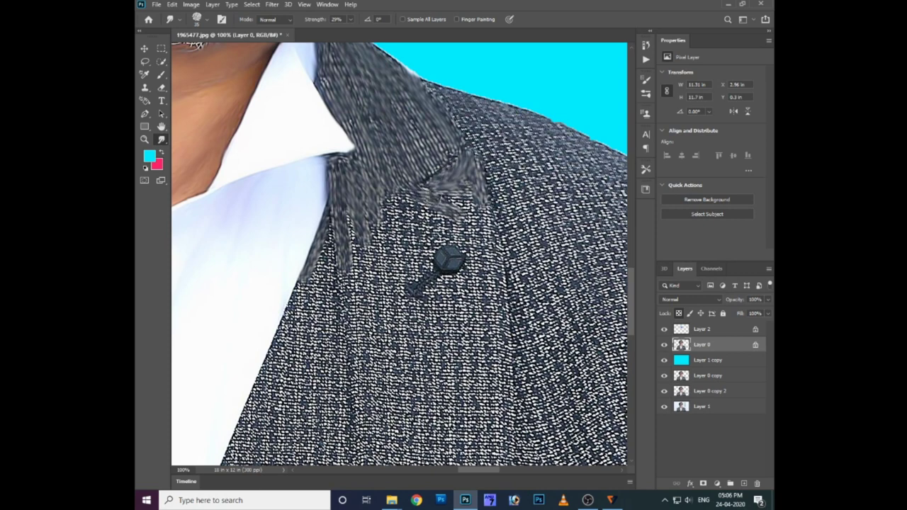
pyautogui.moveTo(429, 192); pyautogui.dragTo(496, 244)
pyautogui.moveTo(460, 186)
pyautogui.mouseDown()
pyautogui.moveTo(493, 297)
pyautogui.moveTo(489, 351)
pyautogui.mouseUp()
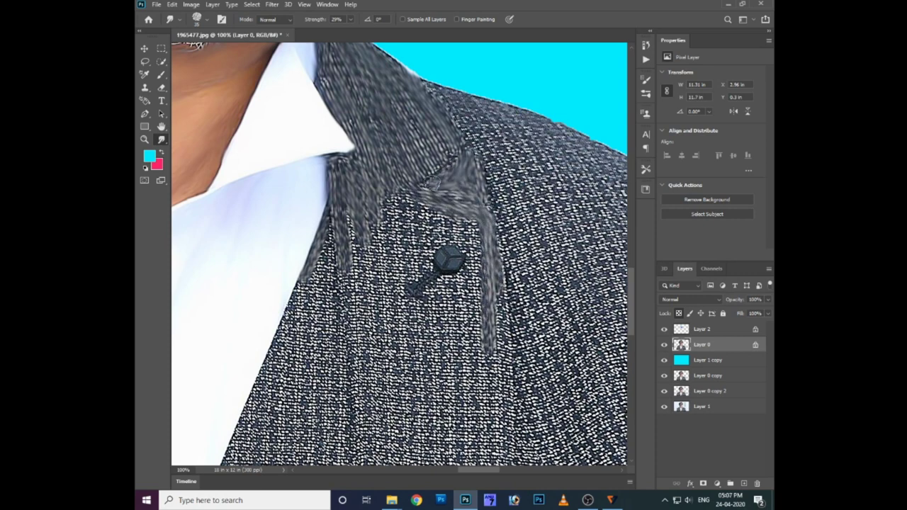
pyautogui.moveTo(425, 186)
pyautogui.mouseDown()
pyautogui.moveTo(418, 241)
pyautogui.moveTo(435, 250)
pyautogui.mouseUp()
pyautogui.moveTo(428, 206)
pyautogui.mouseDown()
pyautogui.moveTo(440, 234)
pyautogui.moveTo(472, 254)
pyautogui.mouseUp()
pyautogui.moveTo(474, 216); pyautogui.dragTo(476, 353)
pyautogui.moveTo(407, 206); pyautogui.dragTo(417, 280)
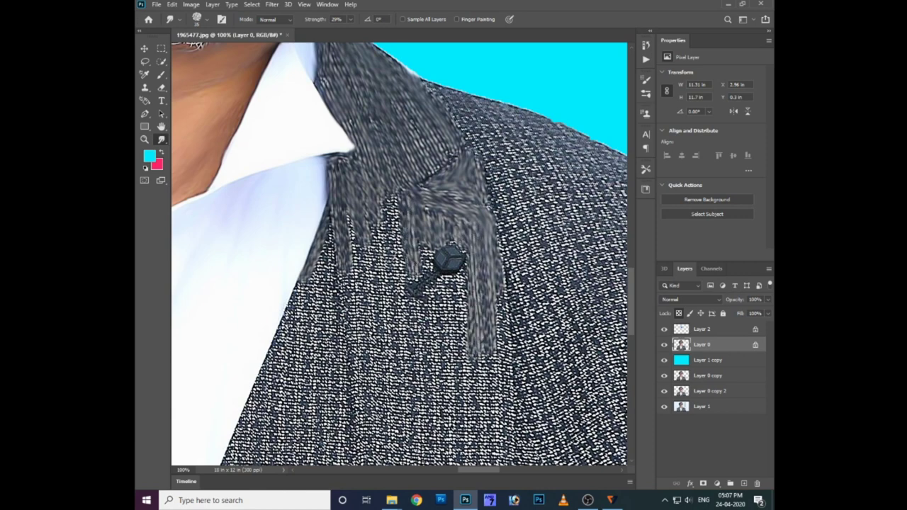
pyautogui.moveTo(428, 242); pyautogui.dragTo(423, 264)
pyautogui.moveTo(400, 188)
pyautogui.mouseDown()
pyautogui.moveTo(399, 282)
pyautogui.moveTo(382, 297)
pyautogui.mouseUp()
pyautogui.moveTo(372, 216); pyautogui.dragTo(369, 351)
pyautogui.moveTo(344, 206); pyautogui.dragTo(355, 397)
pyautogui.moveTo(340, 225); pyautogui.dragTo(350, 439)
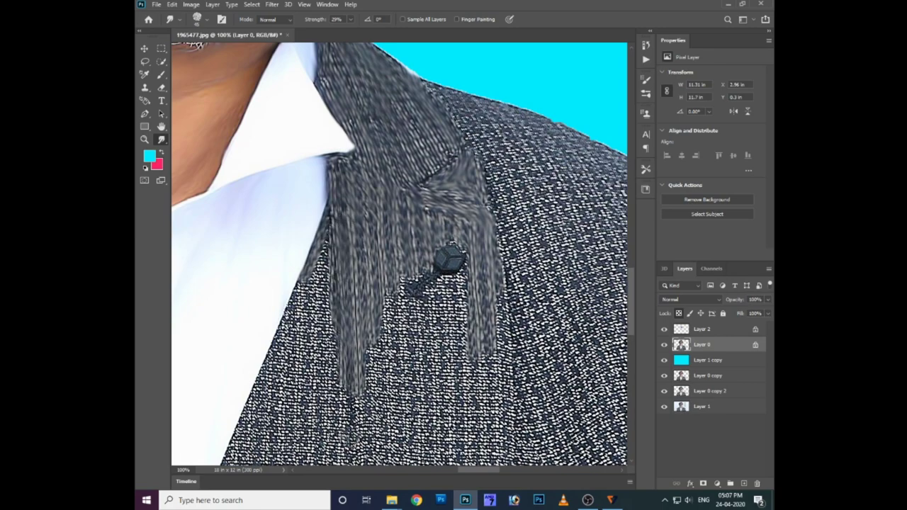
# - Check the whole jacket and extend the lapel streaks lower
pyautogui.scroll(-3, 351, 284)
pyautogui.moveTo(383, 191); pyautogui.dragTo(384, 284)
pyautogui.hotkey('ctrl', '-')
pyautogui.hotkey('ctrl', '-')
pyautogui.hotkey('ctrl', '-')
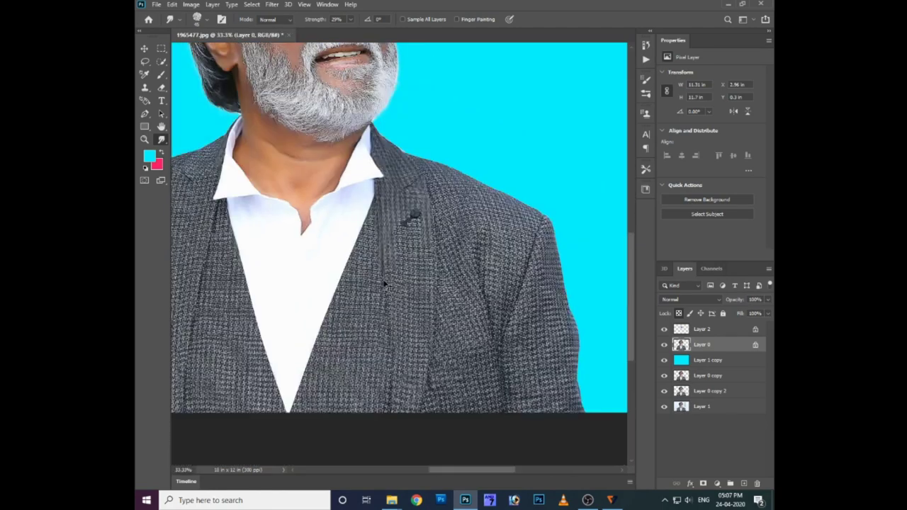
pyautogui.hotkey('ctrl', '+')
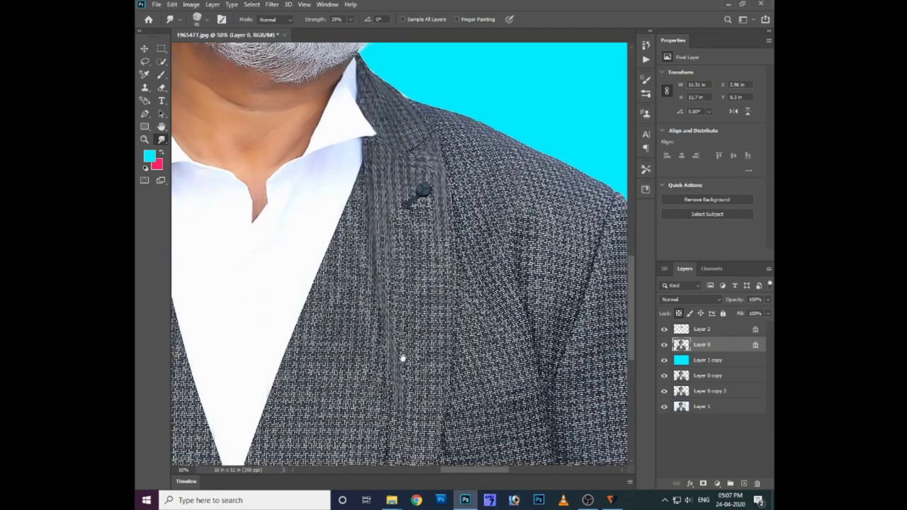
pyautogui.scroll(-1, 397, 255)
pyautogui.moveTo(383, 336); pyautogui.dragTo(385, 445)
pyautogui.scroll(-2, 385, 376)
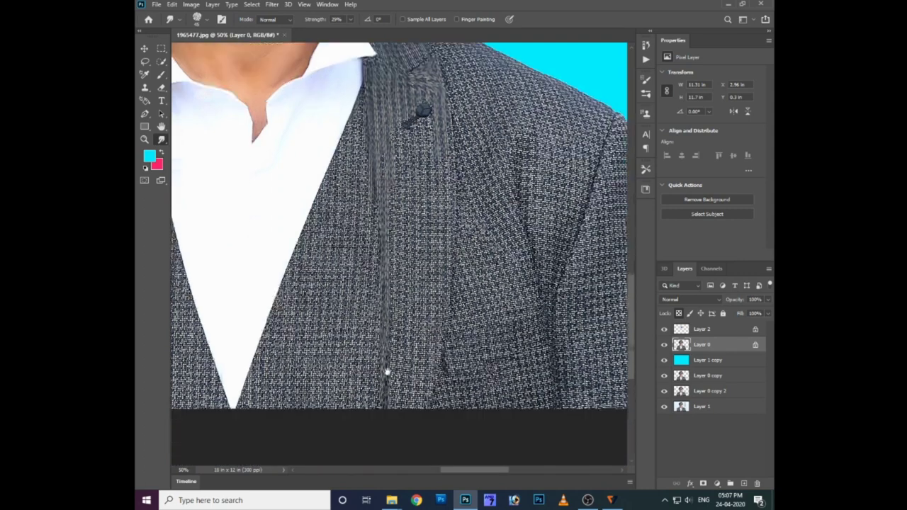
pyautogui.moveTo(385, 370); pyautogui.dragTo(385, 407)
# - Drag long vertical streaks down the lapel centre and its right-edge seam to the image bottom
pyautogui.moveTo(392, 194); pyautogui.dragTo(392, 411)
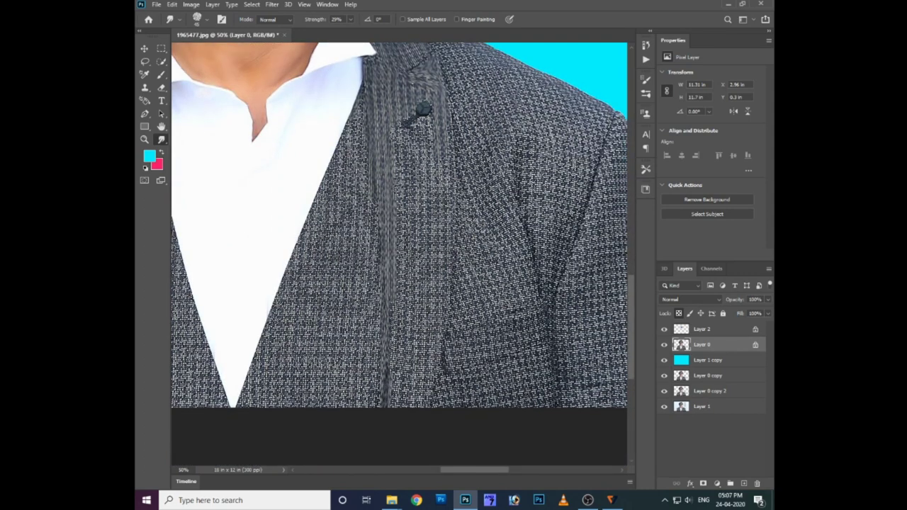
pyautogui.moveTo(393, 160); pyautogui.dragTo(394, 403)
pyautogui.moveTo(402, 146); pyautogui.dragTo(398, 406)
pyautogui.moveTo(413, 159); pyautogui.dragTo(411, 407)
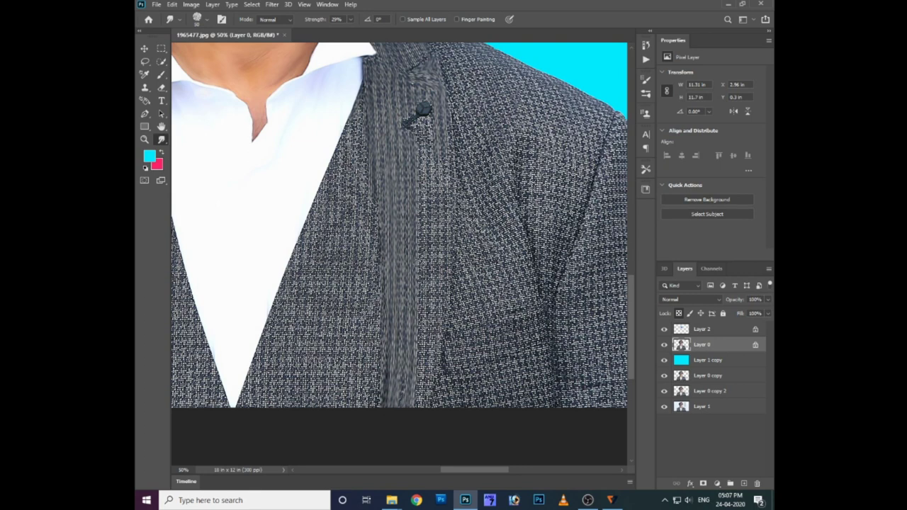
pyautogui.moveTo(421, 122); pyautogui.dragTo(418, 411)
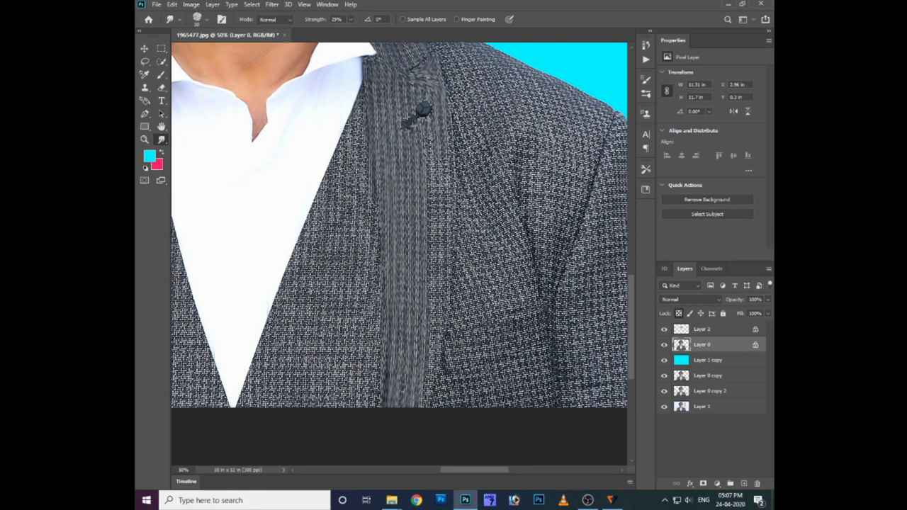
pyautogui.moveTo(430, 136); pyautogui.dragTo(419, 408)
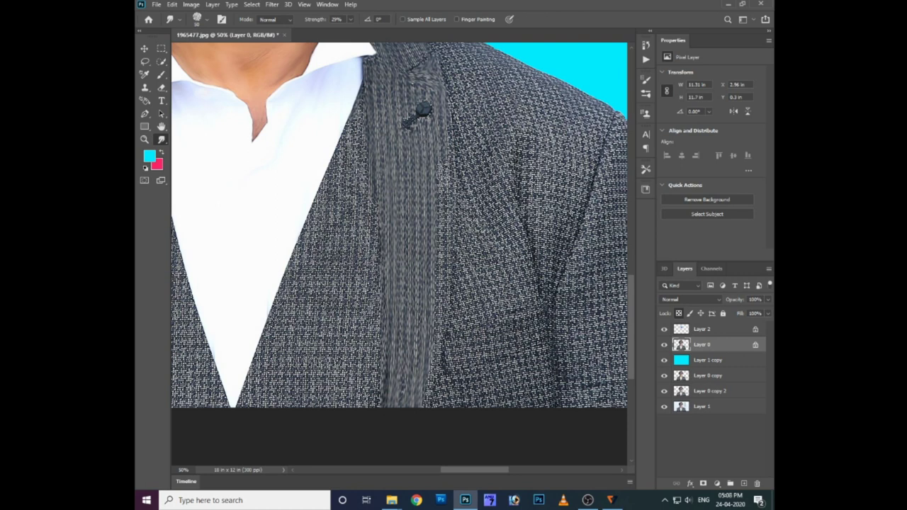
pyautogui.moveTo(439, 161); pyautogui.dragTo(429, 418)
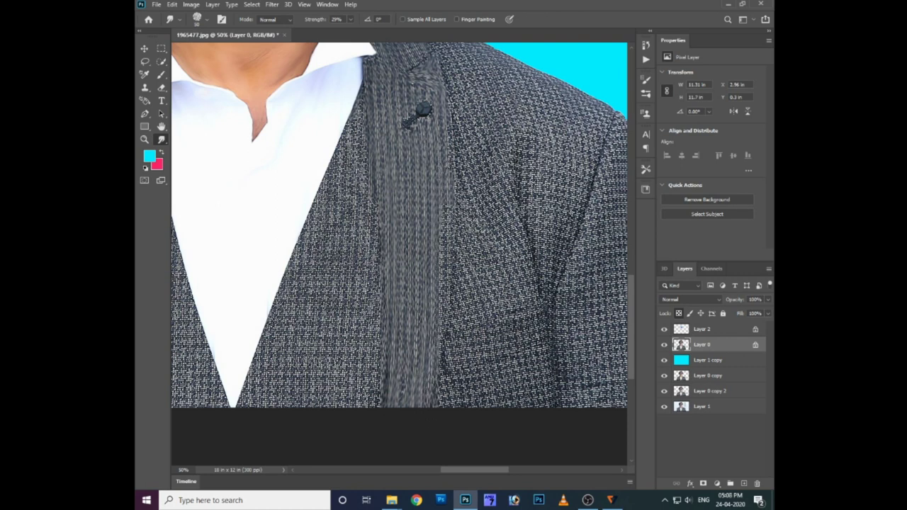
pyautogui.moveTo(447, 205); pyautogui.dragTo(438, 372)
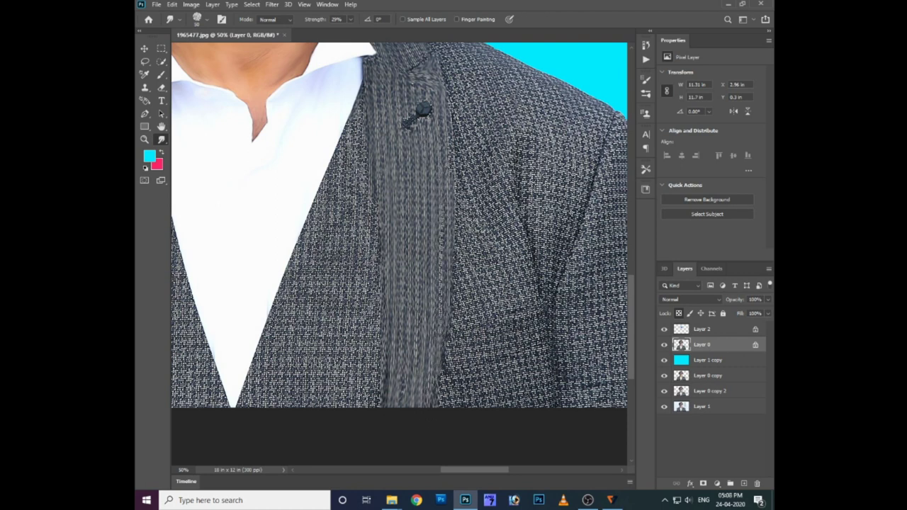
pyautogui.moveTo(452, 130); pyautogui.dragTo(442, 323)
pyautogui.moveTo(442, 236); pyautogui.dragTo(415, 373)
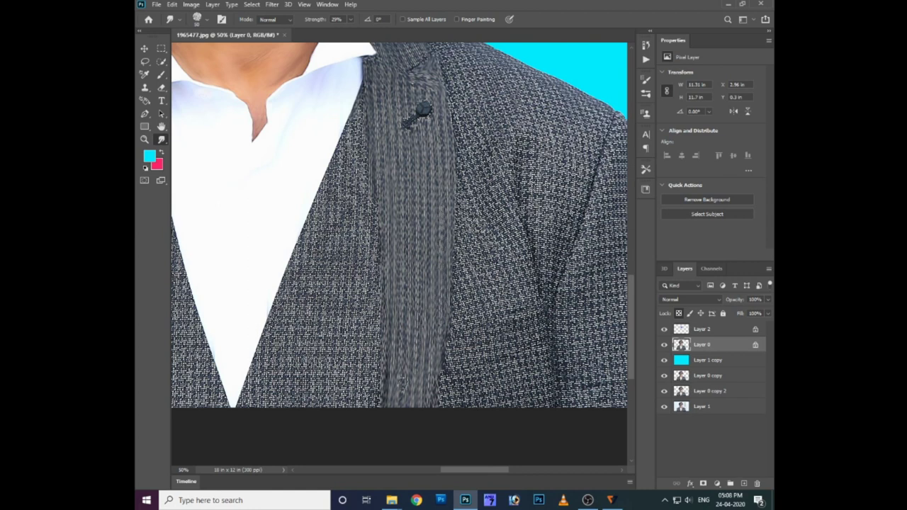
# - Smudge the lapel's left edge into vertical streaks reaching the image bottom
pyautogui.moveTo(360, 106); pyautogui.dragTo(379, 329)
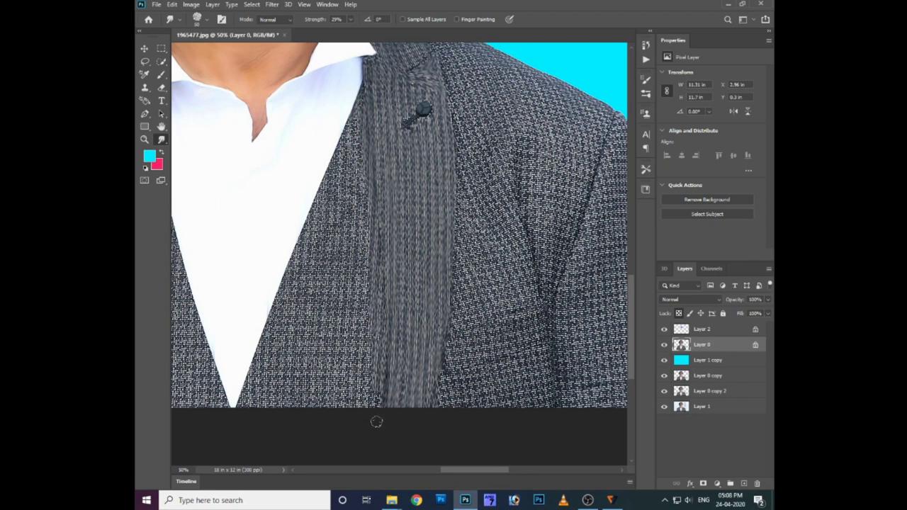
pyautogui.moveTo(361, 119); pyautogui.dragTo(364, 230)
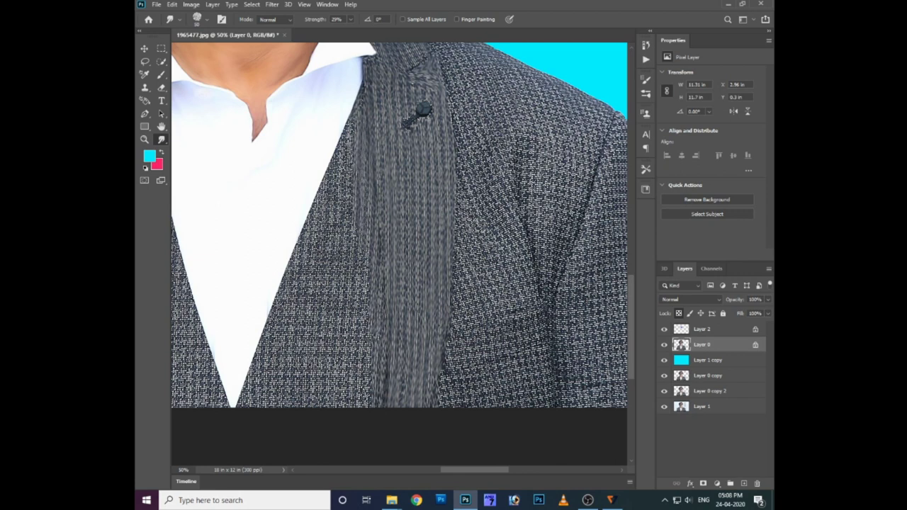
pyautogui.moveTo(350, 120); pyautogui.dragTo(342, 199)
pyautogui.moveTo(342, 142); pyautogui.dragTo(346, 231)
pyautogui.moveTo(351, 165)
pyautogui.mouseDown()
pyautogui.moveTo(353, 243)
pyautogui.moveTo(334, 206)
pyautogui.mouseUp()
pyautogui.moveTo(330, 173); pyautogui.dragTo(329, 271)
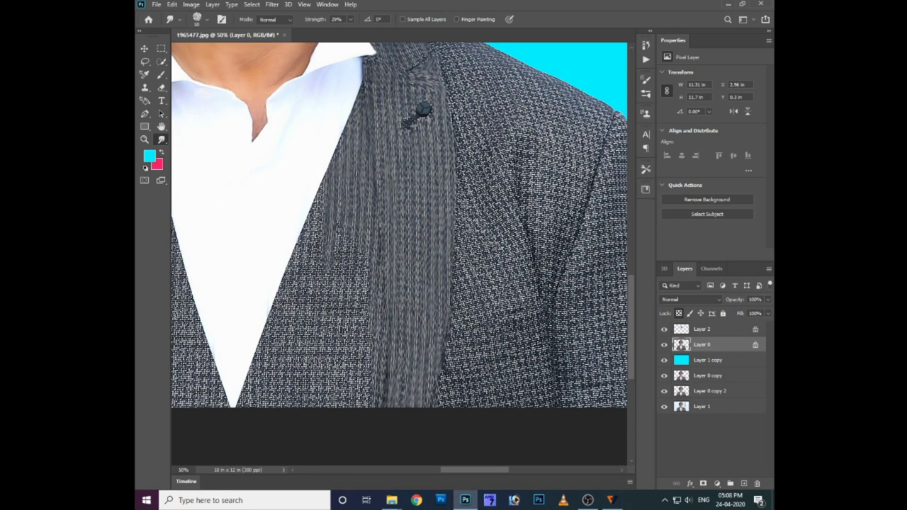
pyautogui.moveTo(340, 217); pyautogui.dragTo(350, 337)
pyautogui.moveTo(359, 243); pyautogui.dragTo(360, 354)
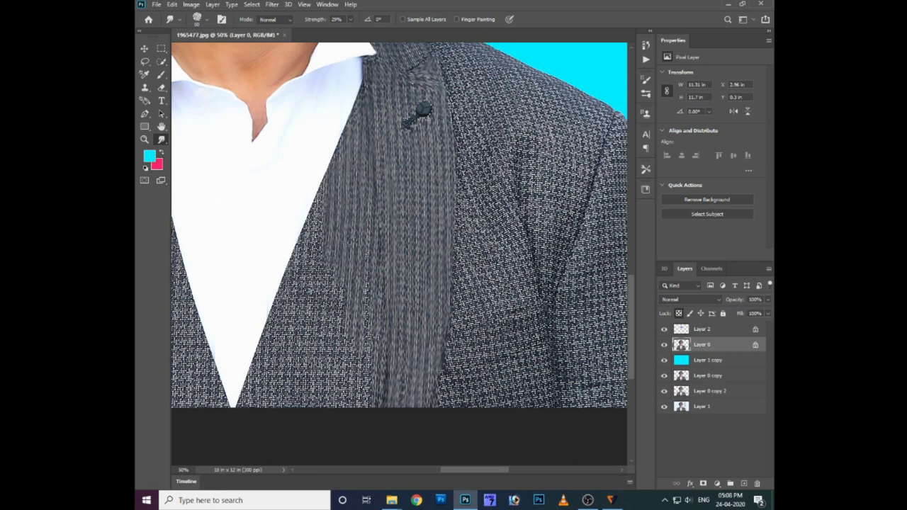
pyautogui.moveTo(365, 258); pyautogui.dragTo(365, 380)
pyautogui.moveTo(344, 296); pyautogui.dragTo(345, 425)
pyautogui.moveTo(359, 351)
pyautogui.mouseDown()
pyautogui.moveTo(359, 424)
pyautogui.moveTo(368, 427)
pyautogui.mouseUp()
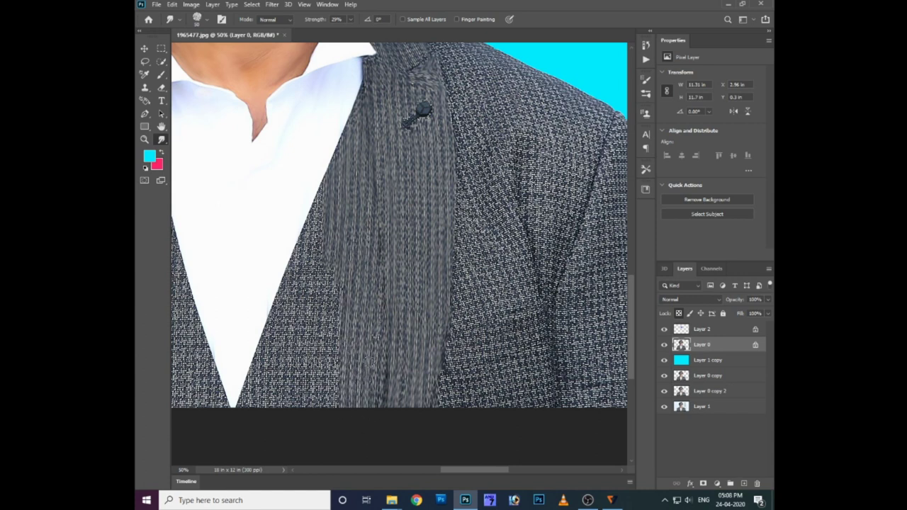
# - Add vertical streaks across the lower lapel, widening toward the shirt
pyautogui.moveTo(318, 182); pyautogui.dragTo(312, 262)
pyautogui.moveTo(307, 215); pyautogui.dragTo(319, 322)
pyautogui.moveTo(321, 234); pyautogui.dragTo(323, 393)
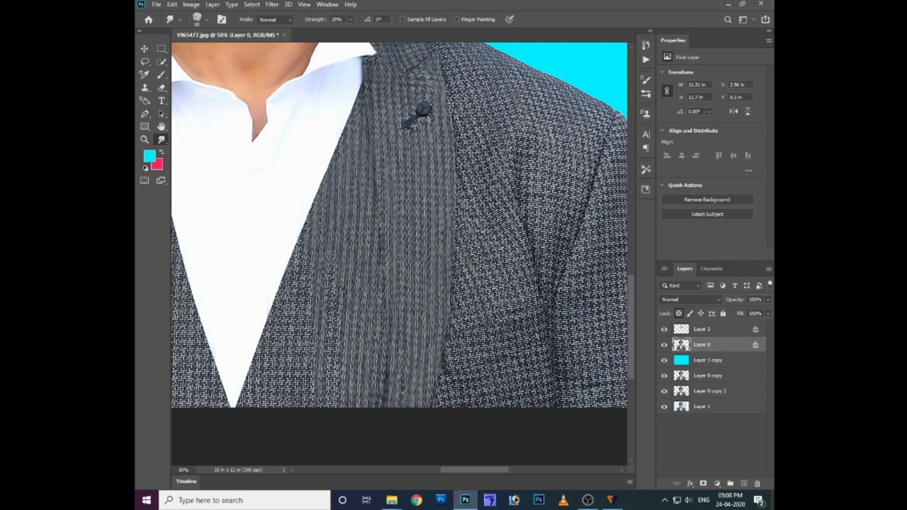
pyautogui.moveTo(328, 260); pyautogui.dragTo(328, 414)
pyautogui.moveTo(344, 273); pyautogui.dragTo(337, 414)
pyautogui.moveTo(323, 301); pyautogui.dragTo(318, 413)
pyautogui.moveTo(314, 362); pyautogui.dragTo(315, 419)
pyautogui.moveTo(309, 252); pyautogui.dragTo(311, 428)
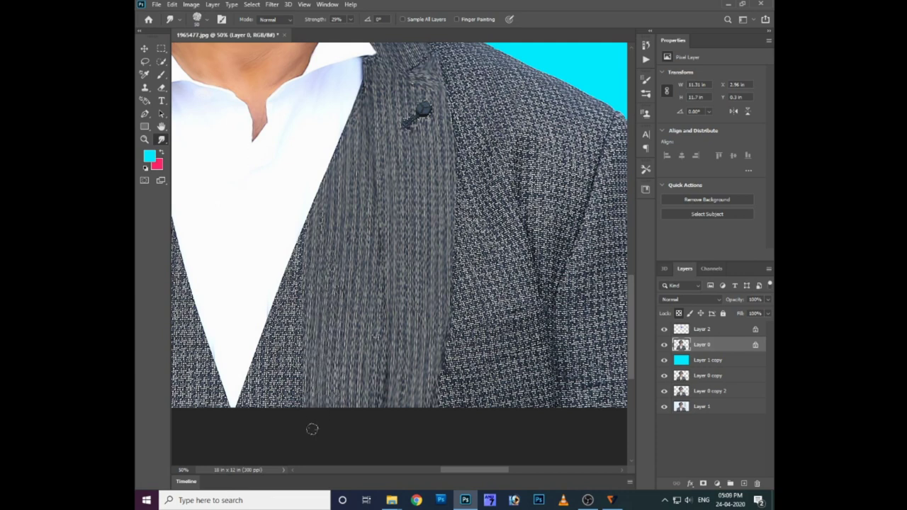
# - Spread the lapel streaks further left and blend the lower edge into the image bottom
pyautogui.moveTo(307, 216); pyautogui.dragTo(305, 287)
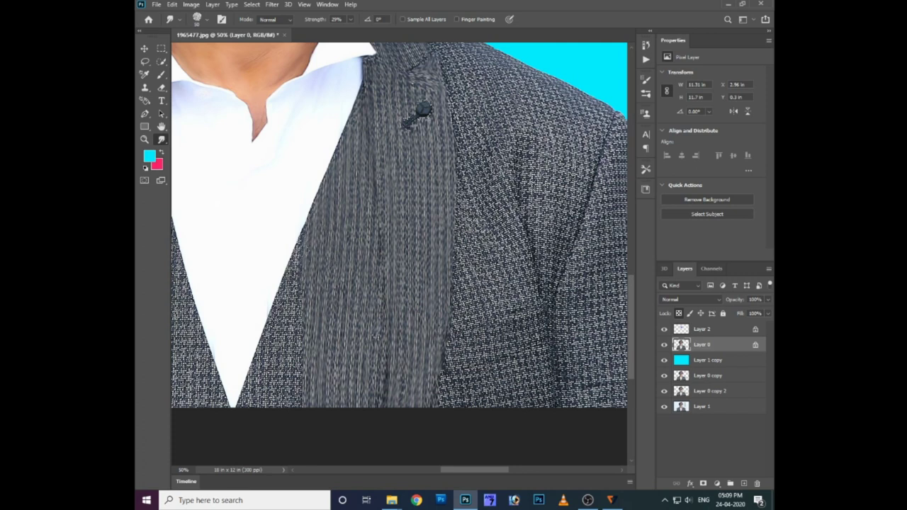
pyautogui.moveTo(301, 234); pyautogui.dragTo(295, 411)
pyautogui.moveTo(295, 250); pyautogui.dragTo(285, 414)
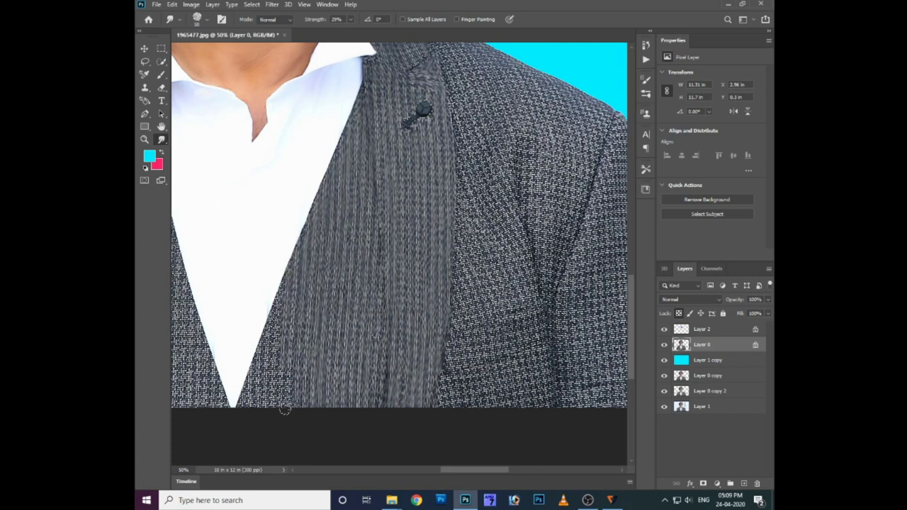
pyautogui.moveTo(283, 266); pyautogui.dragTo(284, 421)
pyautogui.moveTo(295, 283); pyautogui.dragTo(294, 405)
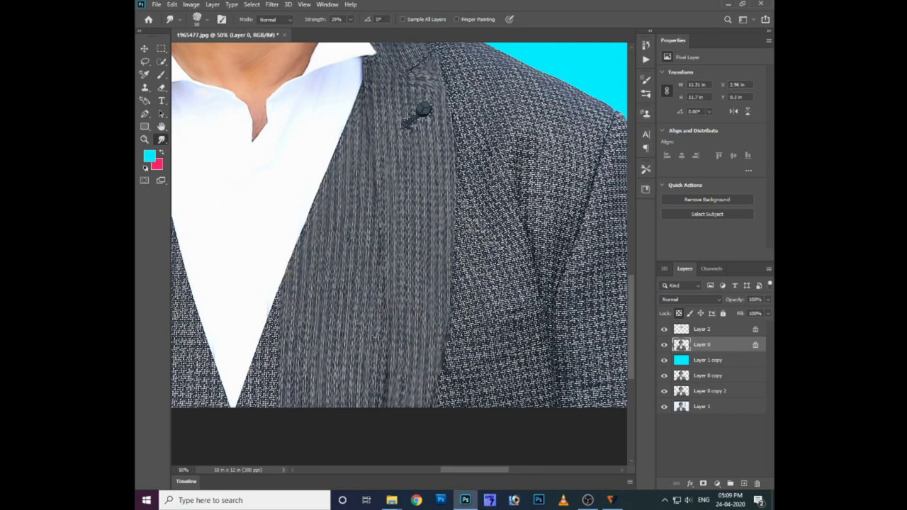
pyautogui.moveTo(278, 291); pyautogui.dragTo(279, 407)
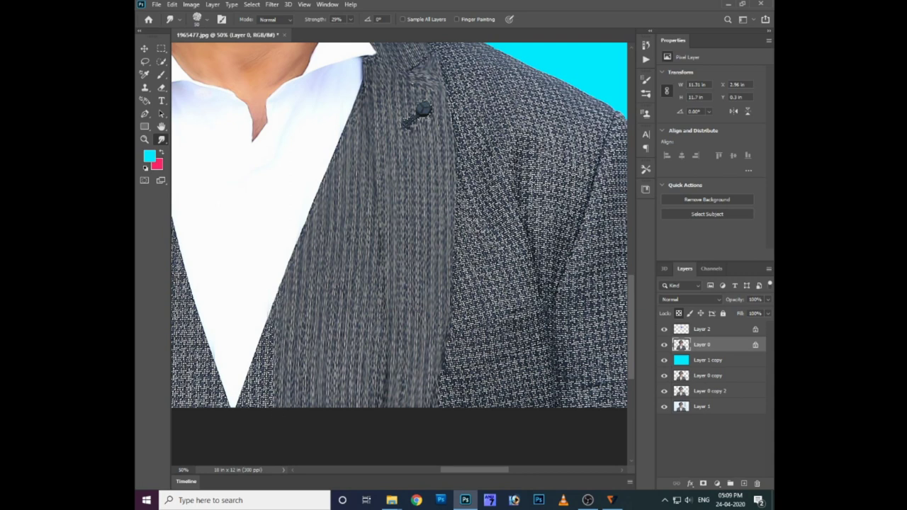
pyautogui.moveTo(272, 305)
pyautogui.mouseDown()
pyautogui.moveTo(272, 418)
pyautogui.moveTo(265, 413)
pyautogui.mouseUp()
pyautogui.moveTo(255, 345)
pyautogui.mouseDown()
pyautogui.moveTo(257, 411)
pyautogui.moveTo(260, 397)
pyautogui.moveTo(250, 411)
pyautogui.mouseUp()
pyautogui.moveTo(250, 363); pyautogui.dragTo(239, 410)
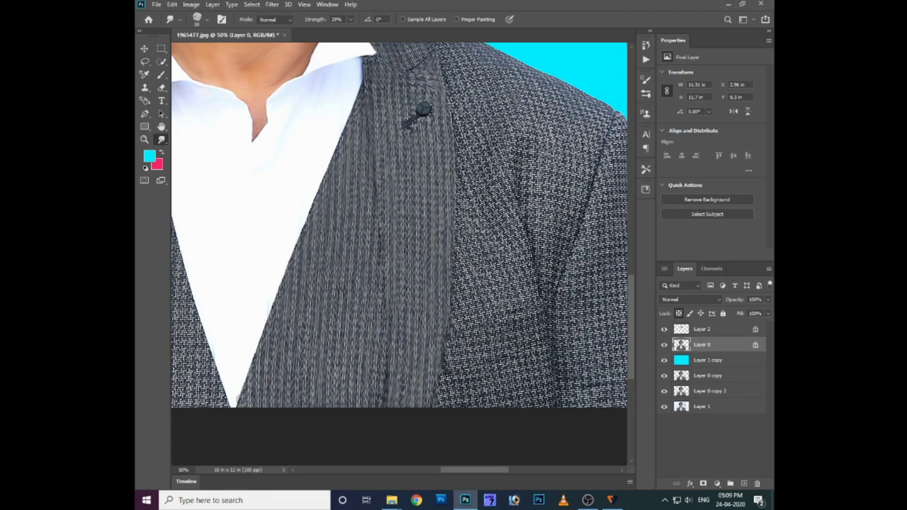
pyautogui.moveTo(418, 149); pyautogui.dragTo(402, 194)
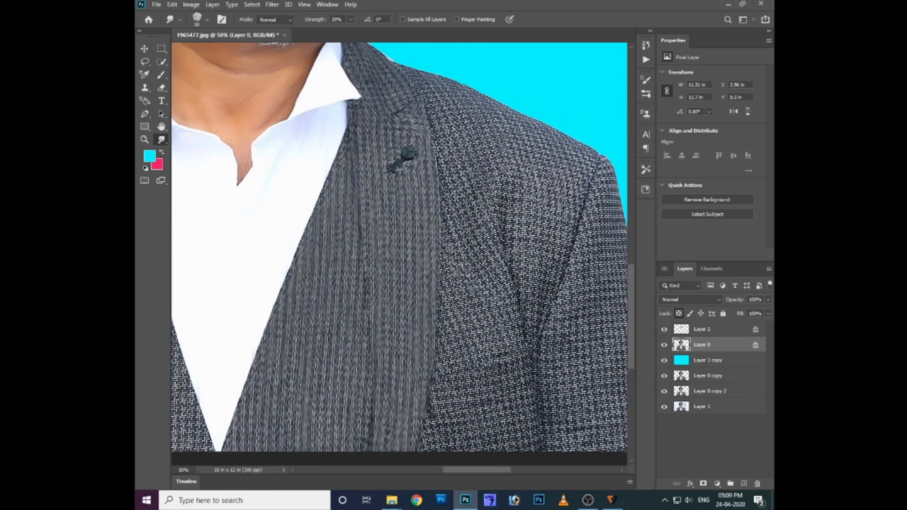
# - Clean the stray mark off the shoulder edge and start streaking the outer lapel downward
pyautogui.moveTo(386, 111); pyautogui.dragTo(371, 178)
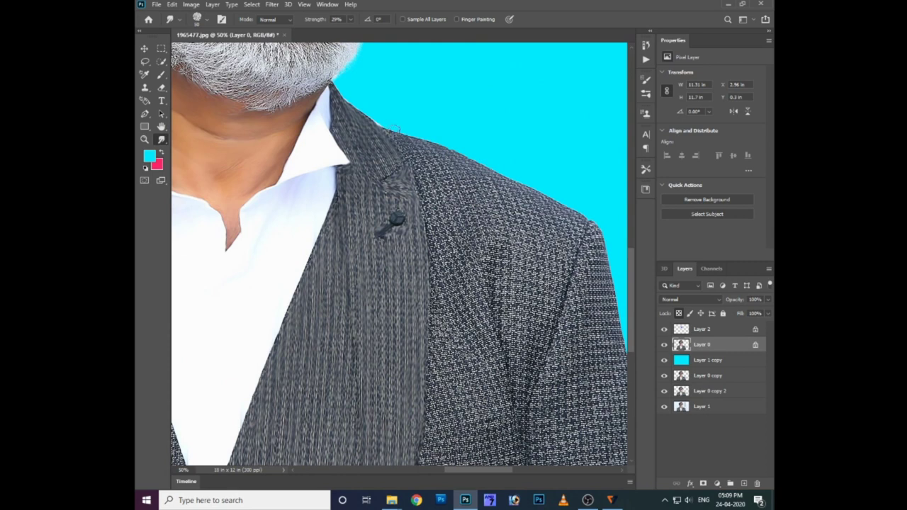
pyautogui.moveTo(395, 129)
pyautogui.mouseDown()
pyautogui.moveTo(436, 183)
pyautogui.moveTo(455, 266)
pyautogui.mouseUp()
pyautogui.moveTo(441, 216); pyautogui.dragTo(472, 287)
pyautogui.moveTo(420, 137); pyautogui.dragTo(483, 283)
pyautogui.moveTo(434, 141)
pyautogui.mouseDown()
pyautogui.moveTo(487, 237)
pyautogui.moveTo(503, 306)
pyautogui.mouseUp()
pyautogui.moveTo(462, 203); pyautogui.dragTo(482, 242)
pyautogui.moveTo(496, 300); pyautogui.dragTo(521, 421)
# - Reshape and darken the smudged streaks along the outer lapel edge
pyautogui.moveTo(473, 272); pyautogui.dragTo(496, 336)
pyautogui.moveTo(453, 255); pyautogui.dragTo(489, 347)
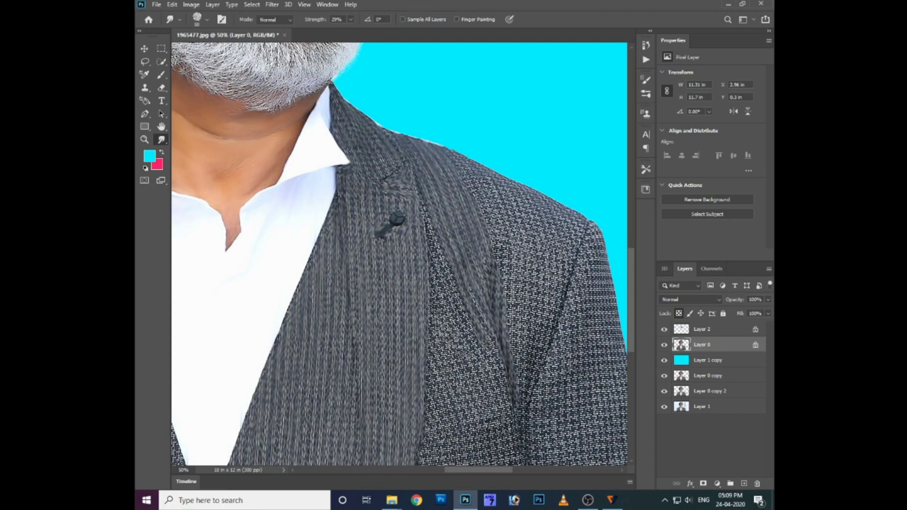
pyautogui.moveTo(471, 292); pyautogui.dragTo(506, 369)
pyautogui.moveTo(425, 209); pyautogui.dragTo(457, 312)
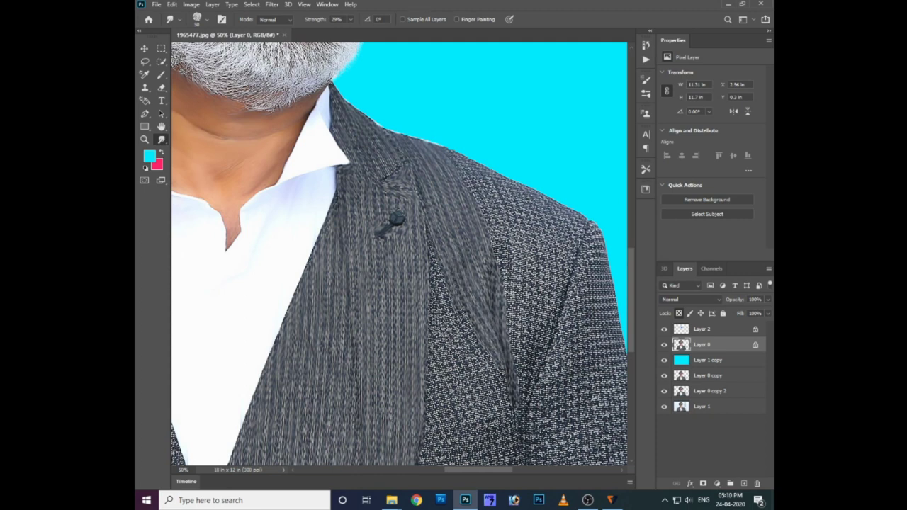
pyautogui.moveTo(439, 266); pyautogui.dragTo(500, 387)
pyautogui.moveTo(460, 312); pyautogui.dragTo(500, 380)
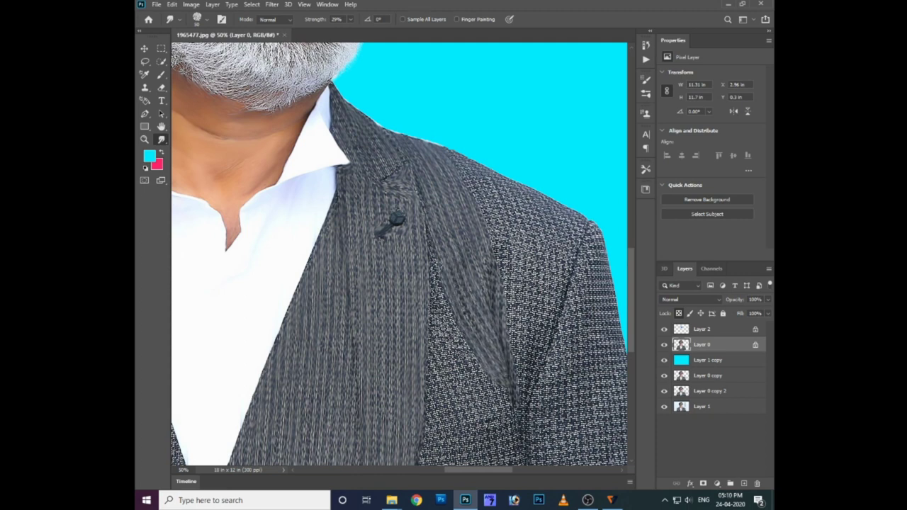
pyautogui.moveTo(431, 253); pyautogui.dragTo(486, 378)
pyautogui.moveTo(461, 340); pyautogui.dragTo(512, 417)
# - Push the lapel edge streaks further down over the lower jacket
pyautogui.moveTo(428, 265); pyautogui.dragTo(465, 344)
pyautogui.moveTo(431, 293); pyautogui.dragTo(481, 406)
pyautogui.moveTo(460, 354); pyautogui.dragTo(515, 434)
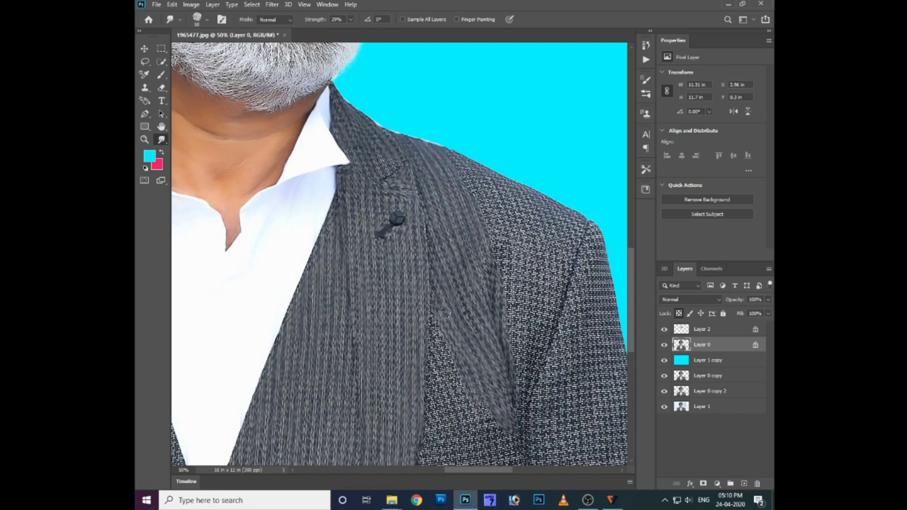
pyautogui.moveTo(443, 312)
pyautogui.mouseDown()
pyautogui.moveTo(445, 339)
pyautogui.moveTo(478, 406)
pyautogui.mouseUp()
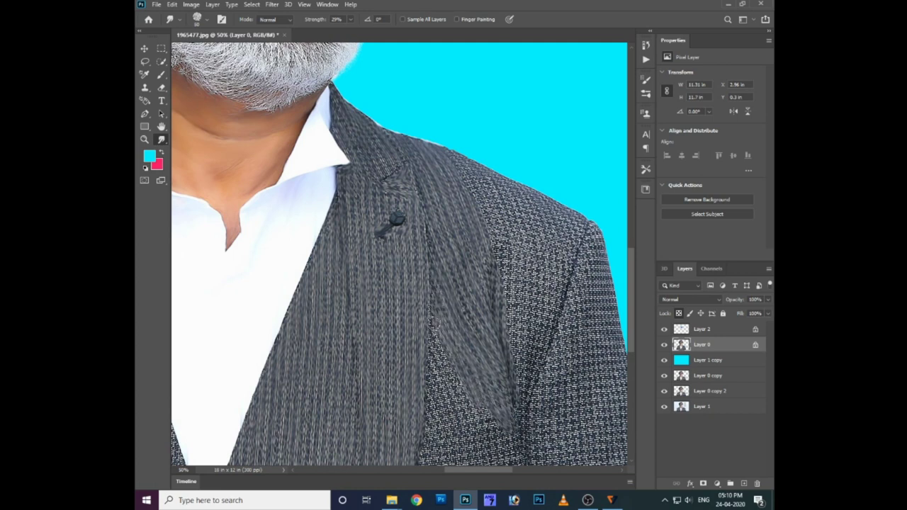
pyautogui.moveTo(430, 323)
pyautogui.mouseDown()
pyautogui.moveTo(469, 409)
pyautogui.moveTo(512, 453)
pyautogui.mouseUp()
pyautogui.moveTo(491, 414); pyautogui.dragTo(516, 461)
pyautogui.scroll(-2, 461, 382)
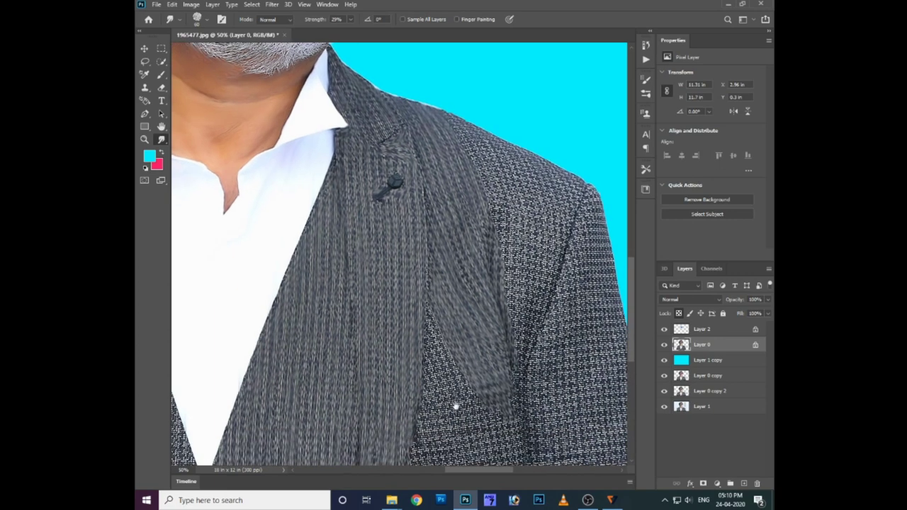
pyautogui.scroll(-2, 455, 406)
# - Rework the lapel edge into a clearer, darker smudged line down to its bottom
pyautogui.moveTo(429, 230); pyautogui.dragTo(462, 312)
pyautogui.moveTo(425, 248); pyautogui.dragTo(454, 305)
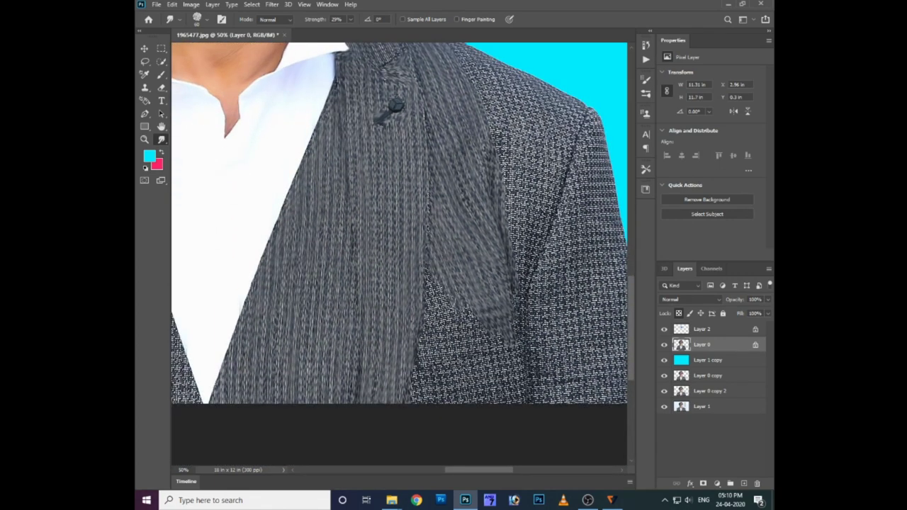
pyautogui.moveTo(426, 270)
pyautogui.mouseDown()
pyautogui.moveTo(448, 315)
pyautogui.moveTo(454, 383)
pyautogui.mouseUp()
pyautogui.moveTo(425, 333)
pyautogui.mouseDown()
pyautogui.moveTo(450, 397)
pyautogui.moveTo(440, 362)
pyautogui.mouseUp()
pyautogui.moveTo(432, 308)
pyautogui.mouseDown()
pyautogui.moveTo(426, 372)
pyautogui.moveTo(434, 400)
pyautogui.mouseUp()
pyautogui.moveTo(424, 361); pyautogui.dragTo(428, 418)
pyautogui.moveTo(423, 341); pyautogui.dragTo(418, 393)
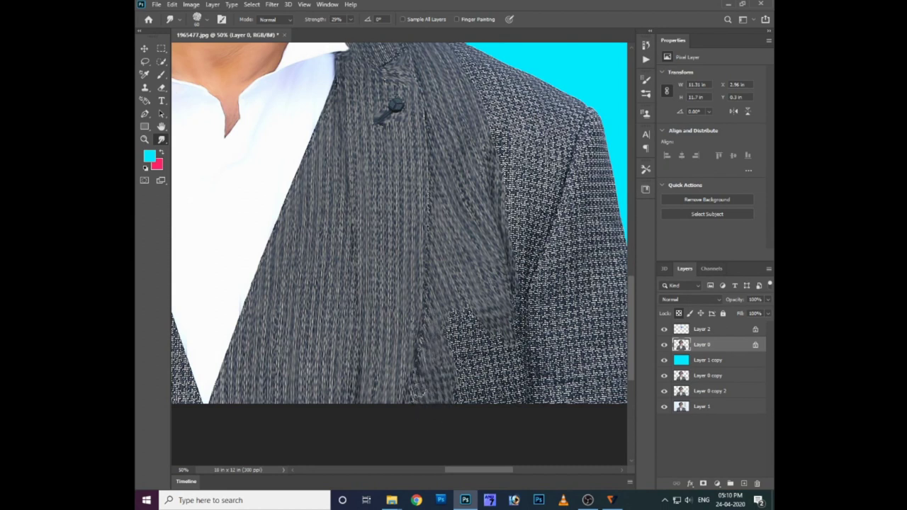
# - Smear the lapel texture over the lower jacket body to blend them together
pyautogui.moveTo(440, 321)
pyautogui.mouseDown()
pyautogui.moveTo(461, 409)
pyautogui.moveTo(486, 419)
pyautogui.moveTo(481, 350)
pyautogui.moveTo(504, 404)
pyautogui.moveTo(494, 411)
pyautogui.mouseUp()
pyautogui.moveTo(465, 305); pyautogui.dragTo(504, 403)
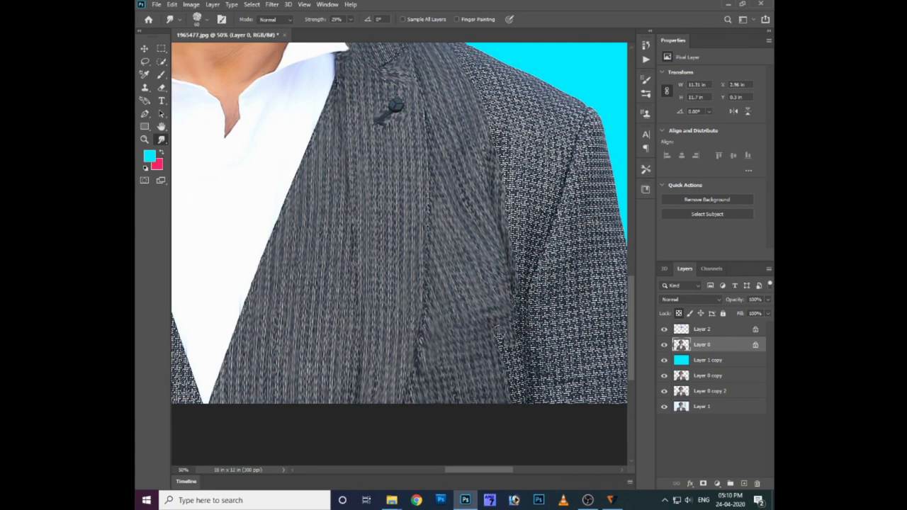
pyautogui.moveTo(496, 325); pyautogui.dragTo(517, 404)
pyautogui.moveTo(509, 304); pyautogui.dragTo(528, 401)
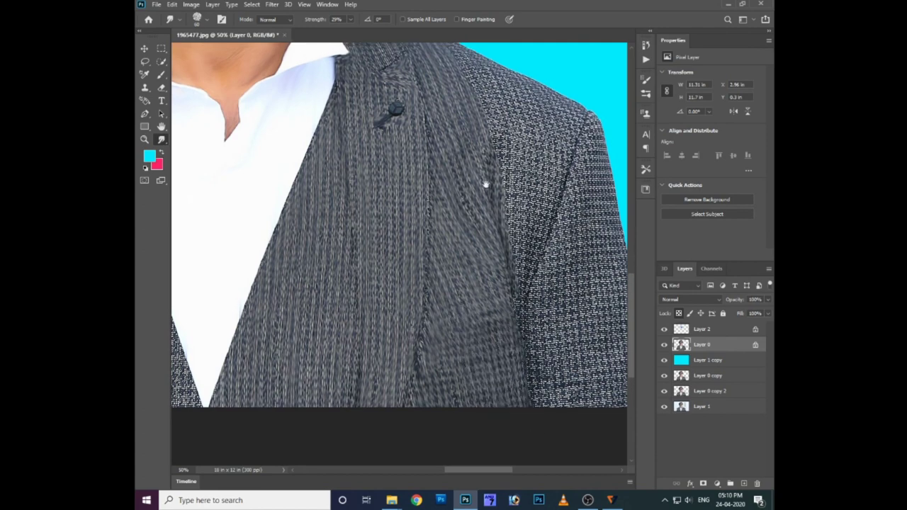
# - Soften the upper seam between the lapel and sleeve with downward smudge strokes
pyautogui.scroll(2, 486, 182)
pyautogui.moveTo(473, 132)
pyautogui.mouseDown()
pyautogui.moveTo(521, 305)
pyautogui.moveTo(524, 354)
pyautogui.mouseUp()
pyautogui.moveTo(483, 176); pyautogui.dragTo(512, 312)
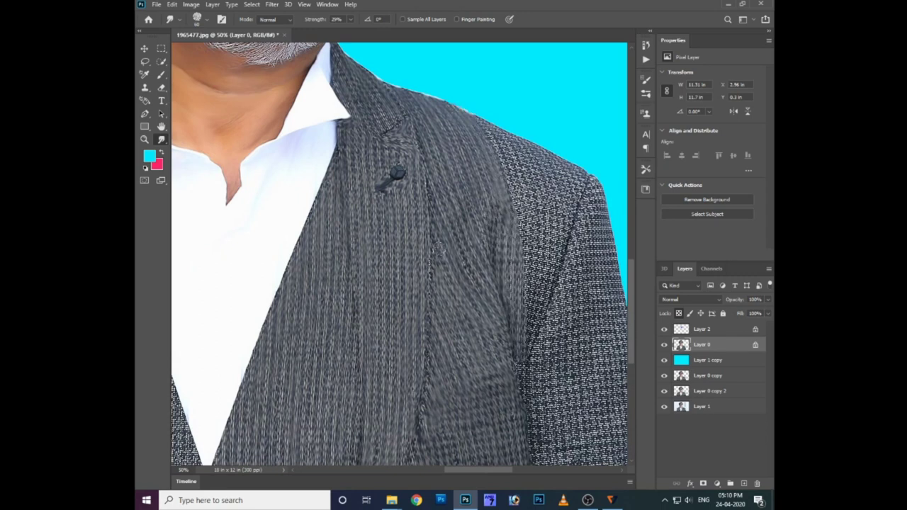
pyautogui.moveTo(482, 121)
pyautogui.mouseDown()
pyautogui.moveTo(510, 188)
pyautogui.moveTo(521, 375)
pyautogui.mouseUp()
pyautogui.moveTo(496, 127)
pyautogui.mouseDown()
pyautogui.moveTo(532, 262)
pyautogui.moveTo(537, 343)
pyautogui.mouseUp()
pyautogui.moveTo(517, 141)
pyautogui.mouseDown()
pyautogui.moveTo(540, 212)
pyautogui.moveTo(547, 305)
pyautogui.mouseUp()
pyautogui.moveTo(528, 138)
pyautogui.mouseDown()
pyautogui.moveTo(545, 180)
pyautogui.moveTo(557, 273)
pyautogui.mouseUp()
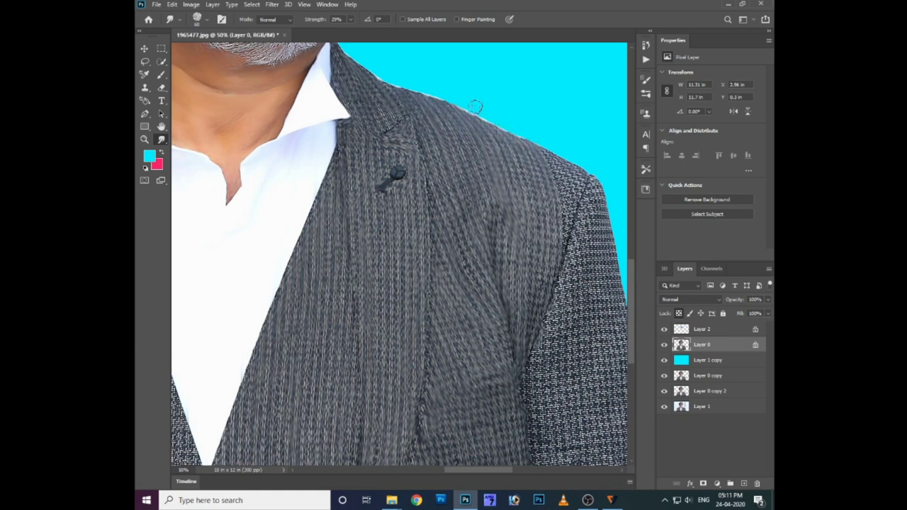
pyautogui.moveTo(547, 147); pyautogui.dragTo(570, 248)
pyautogui.moveTo(567, 155)
pyautogui.mouseDown()
pyautogui.moveTo(578, 209)
pyautogui.moveTo(554, 220)
pyautogui.moveTo(582, 190)
pyautogui.moveTo(572, 202)
pyautogui.mouseUp()
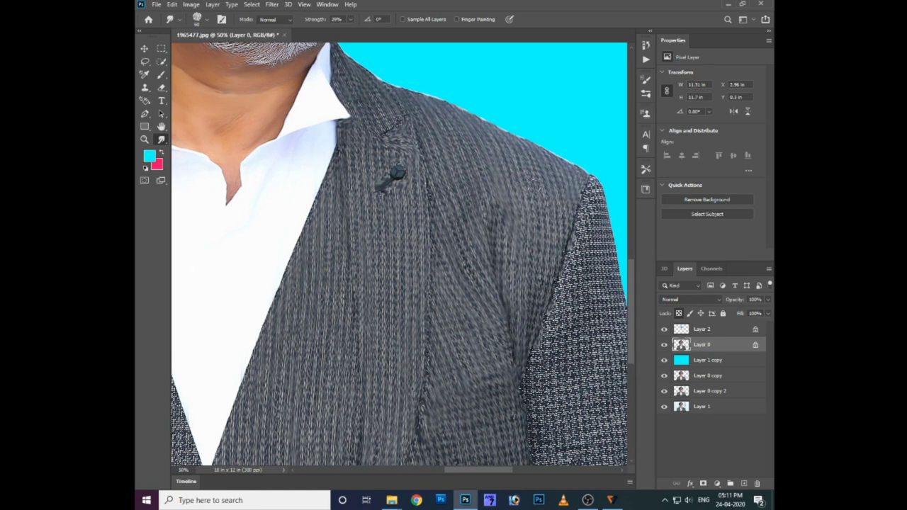
# - Smudge the lower jacket-to-sleeve seam smooth down toward the image bottom
pyautogui.moveTo(425, 283); pyautogui.dragTo(405, 245)
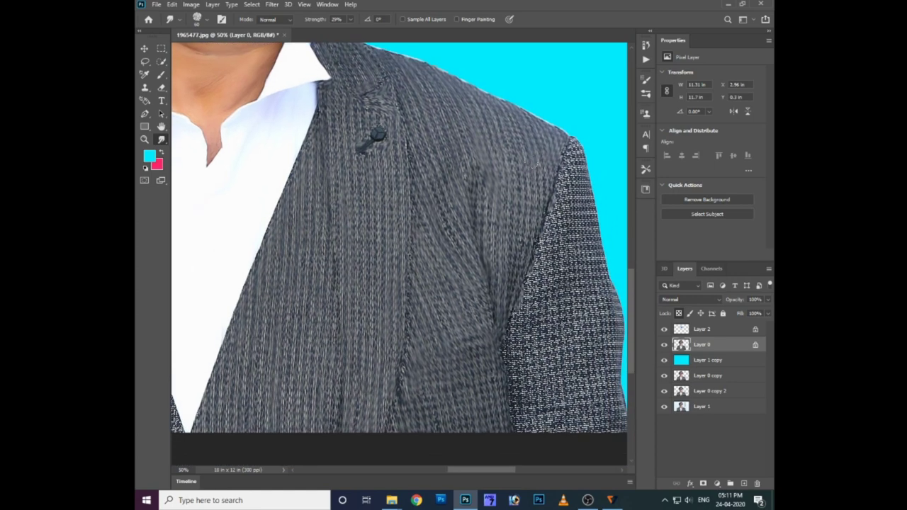
pyautogui.moveTo(512, 316); pyautogui.dragTo(530, 418)
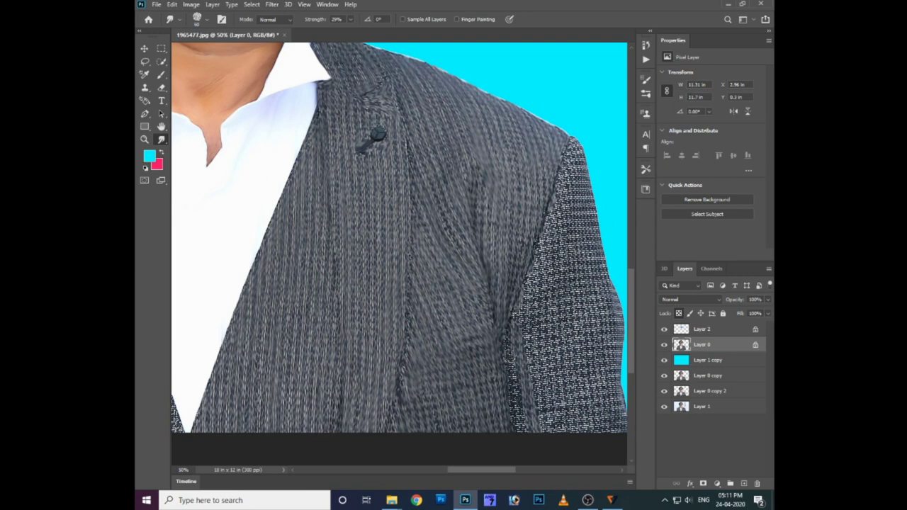
pyautogui.moveTo(509, 340); pyautogui.dragTo(524, 443)
pyautogui.moveTo(527, 277); pyautogui.dragTo(540, 436)
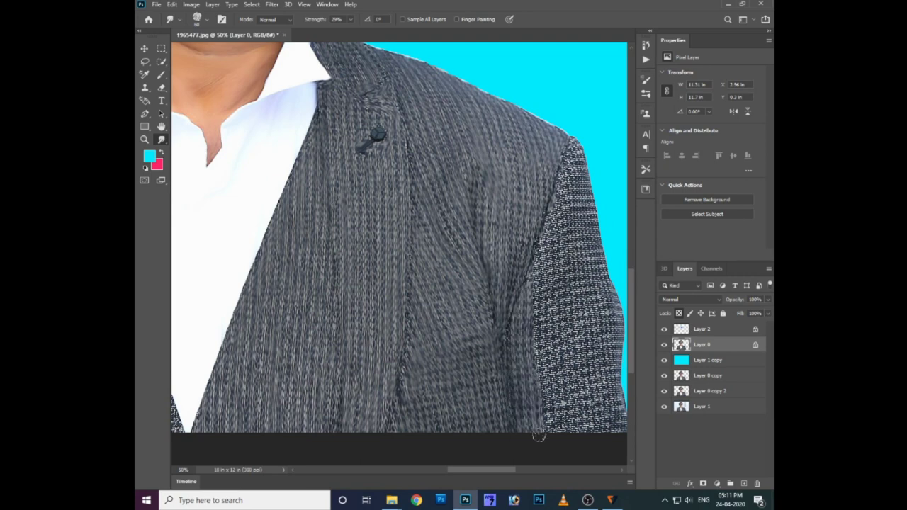
pyautogui.moveTo(539, 264); pyautogui.dragTo(547, 354)
pyautogui.moveTo(545, 315); pyautogui.dragTo(550, 429)
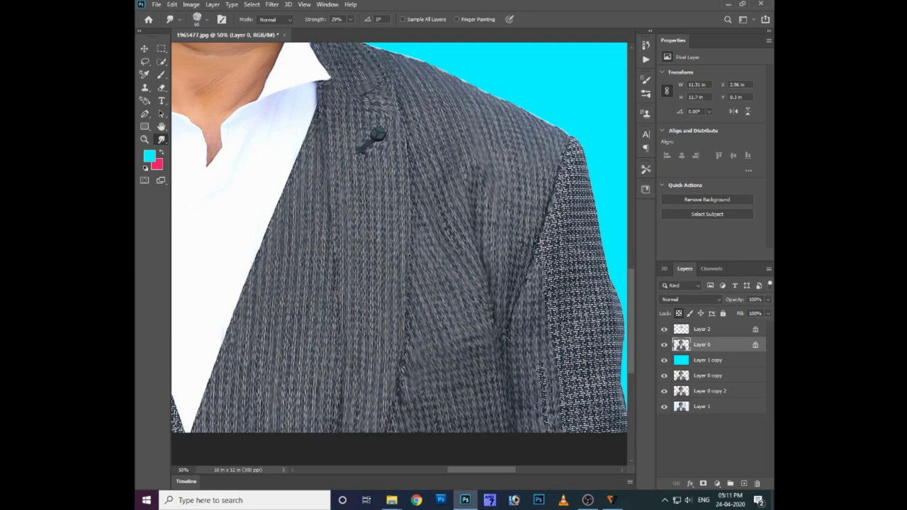
# - Soften the upper jacket-to-sleeve seam and streak the sleeve edge downward
pyautogui.moveTo(560, 216)
pyautogui.mouseDown()
pyautogui.moveTo(539, 250)
pyautogui.moveTo(538, 269)
pyautogui.mouseUp()
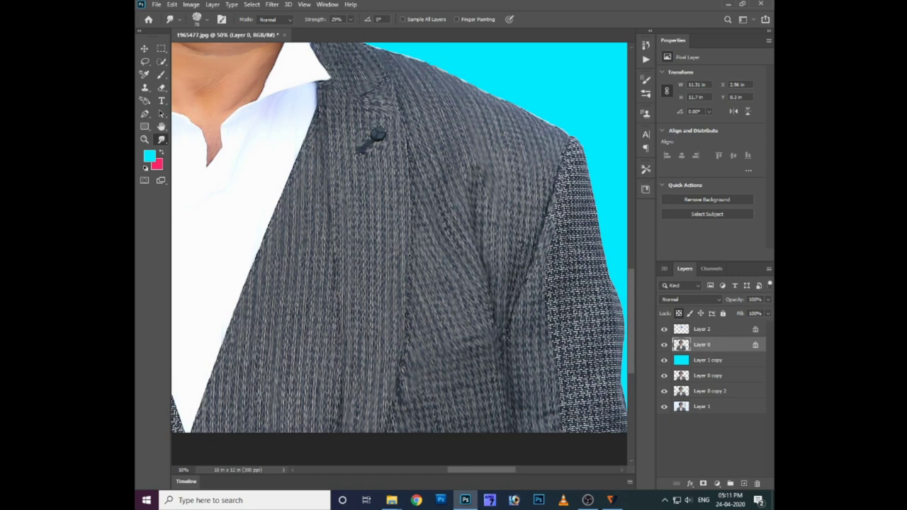
pyautogui.moveTo(559, 200); pyautogui.dragTo(554, 303)
pyautogui.moveTo(573, 161); pyautogui.dragTo(560, 225)
pyautogui.moveTo(572, 140)
pyautogui.mouseDown()
pyautogui.moveTo(578, 197)
pyautogui.moveTo(602, 258)
pyautogui.mouseUp()
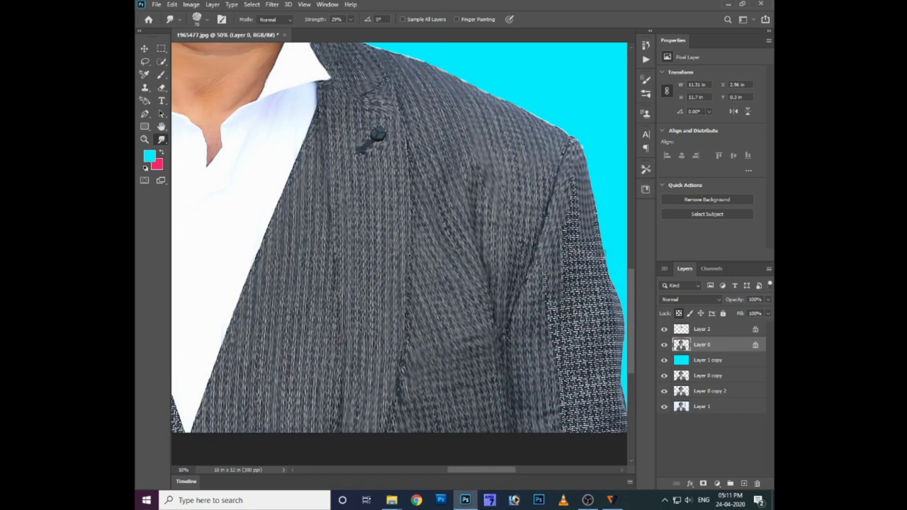
pyautogui.moveTo(585, 209)
pyautogui.mouseDown()
pyautogui.moveTo(616, 333)
pyautogui.moveTo(623, 429)
pyautogui.mouseUp()
# - Narrow and blend away the patterned sleeve strip into the jacket fabric
pyautogui.moveTo(576, 178); pyautogui.dragTo(609, 425)
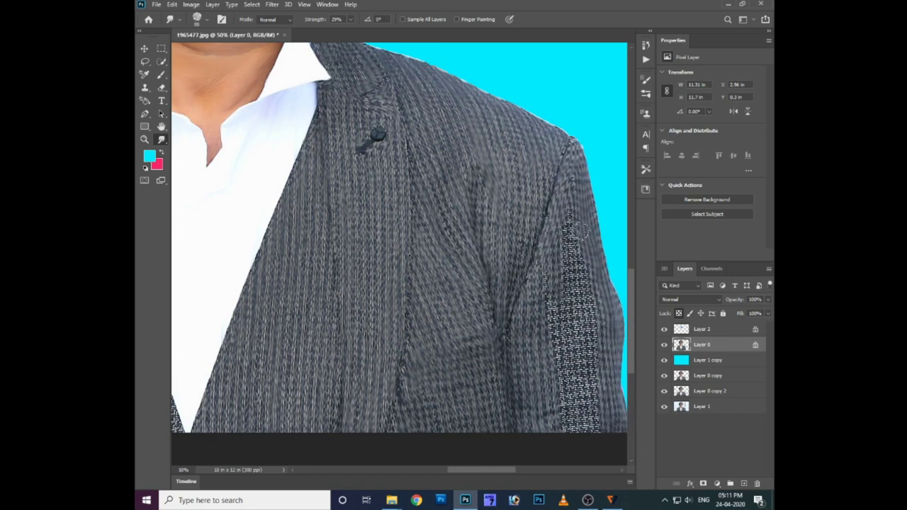
pyautogui.moveTo(567, 195)
pyautogui.mouseDown()
pyautogui.moveTo(588, 297)
pyautogui.moveTo(599, 432)
pyautogui.mouseUp()
pyautogui.moveTo(565, 228); pyautogui.dragTo(596, 431)
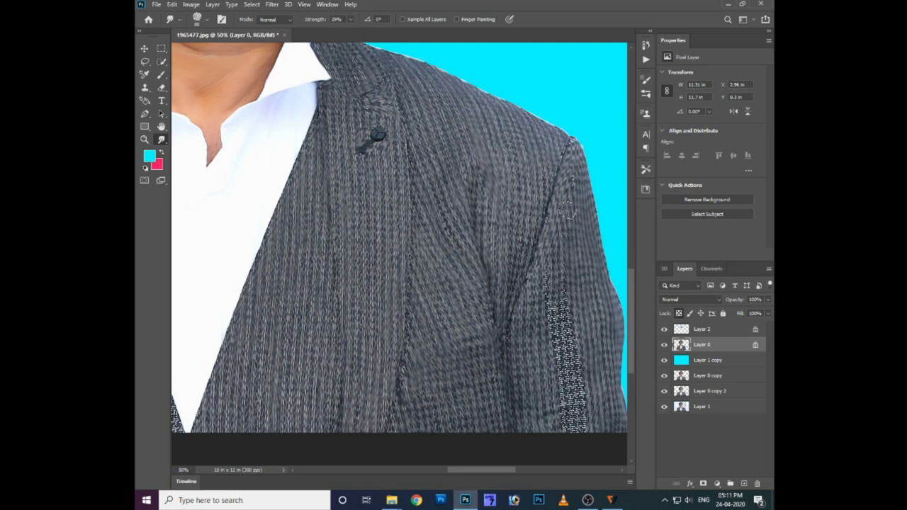
pyautogui.moveTo(570, 170)
pyautogui.mouseDown()
pyautogui.moveTo(559, 283)
pyautogui.moveTo(587, 436)
pyautogui.mouseUp()
pyautogui.moveTo(549, 287); pyautogui.dragTo(571, 425)
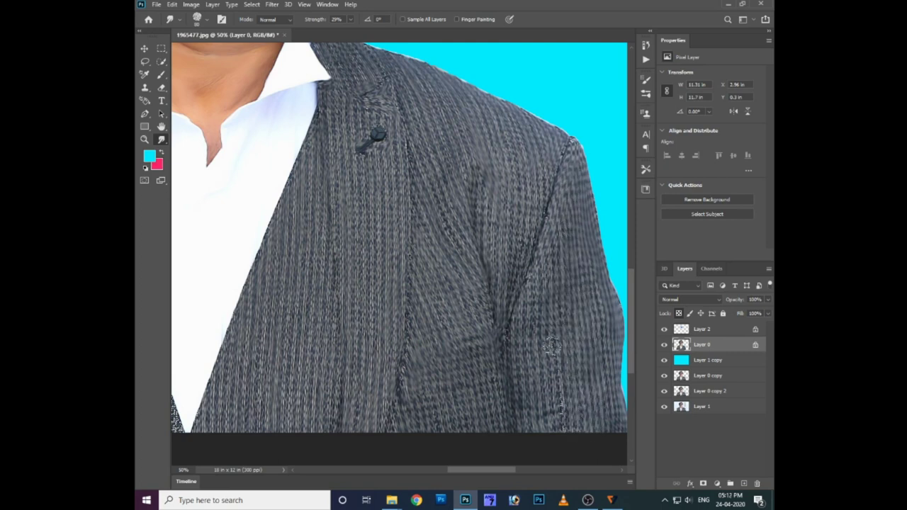
pyautogui.moveTo(549, 262); pyautogui.dragTo(563, 428)
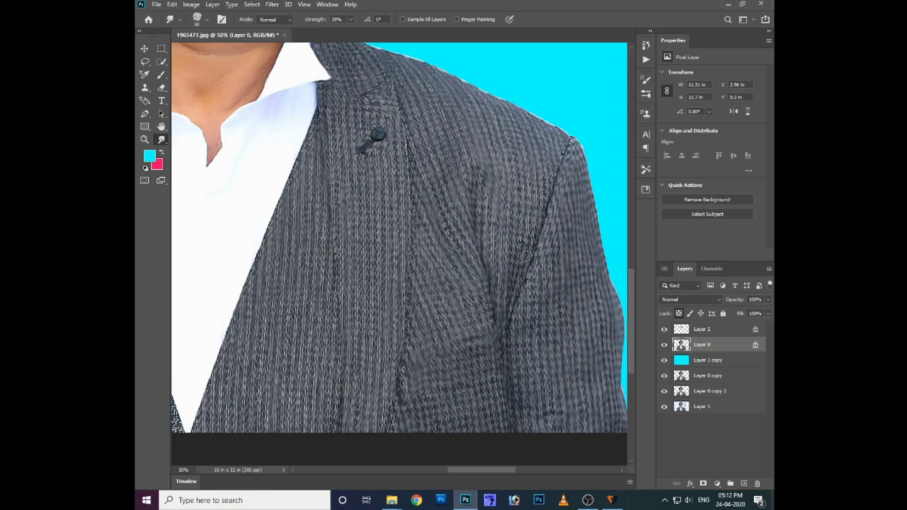
pyautogui.hscroll(-5, 464, 263)
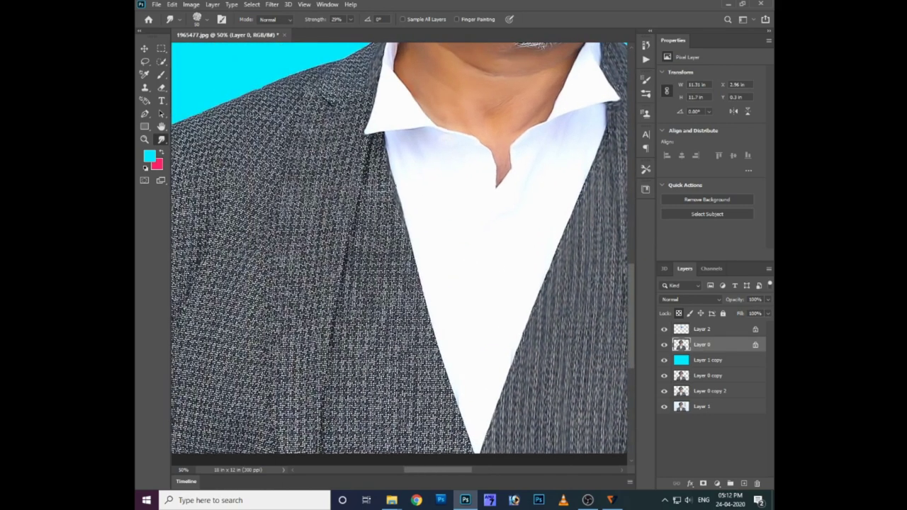
# - Smudge the jacket along the left edge of the shirt V
pyautogui.moveTo(379, 136); pyautogui.dragTo(429, 375)
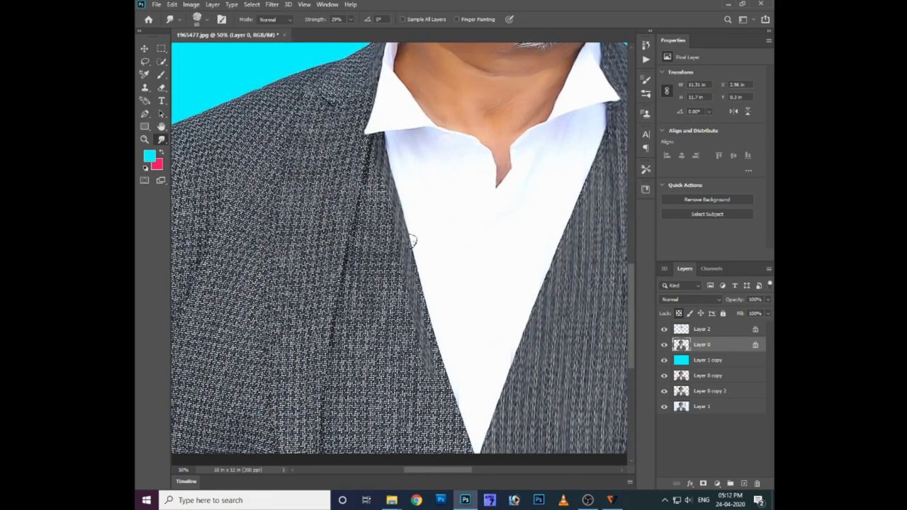
pyautogui.moveTo(411, 241)
pyautogui.mouseDown()
pyautogui.moveTo(431, 330)
pyautogui.moveTo(480, 456)
pyautogui.mouseUp()
pyautogui.moveTo(425, 354); pyautogui.dragTo(464, 443)
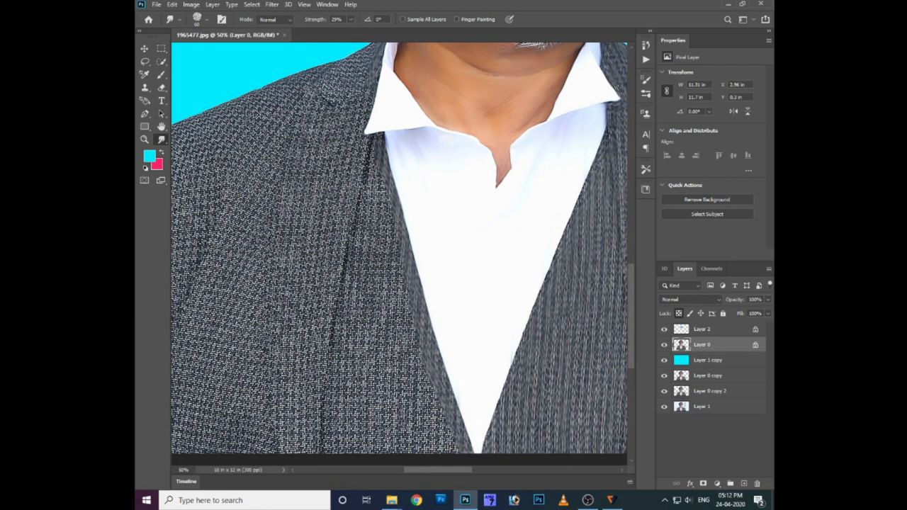
pyautogui.moveTo(375, 143); pyautogui.dragTo(446, 454)
pyautogui.moveTo(436, 394)
pyautogui.mouseDown()
pyautogui.moveTo(467, 465)
pyautogui.moveTo(450, 435)
pyautogui.mouseUp()
# - Soften the jacket edge beside the shirt V, adding vertical streaks lower down
pyautogui.moveTo(375, 164); pyautogui.dragTo(450, 443)
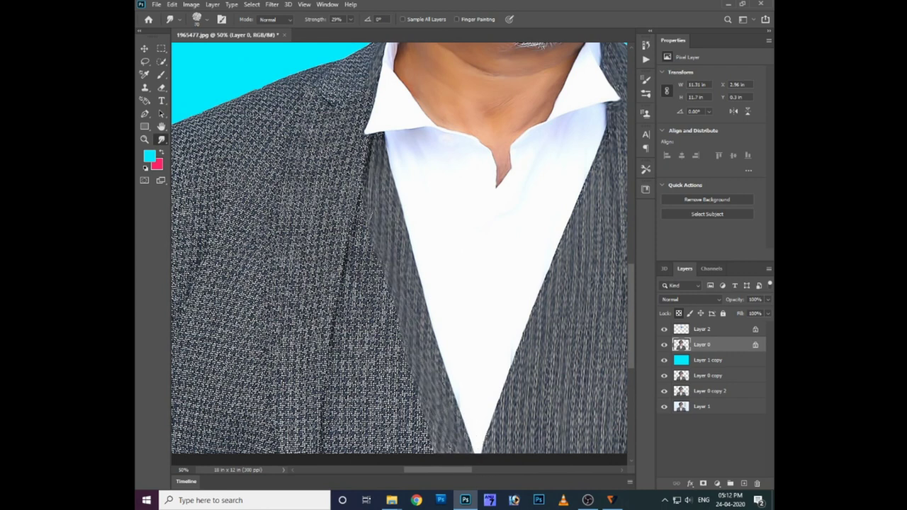
pyautogui.moveTo(358, 206); pyautogui.dragTo(418, 418)
pyautogui.moveTo(370, 193)
pyautogui.mouseDown()
pyautogui.moveTo(379, 259)
pyautogui.moveTo(417, 365)
pyautogui.mouseUp()
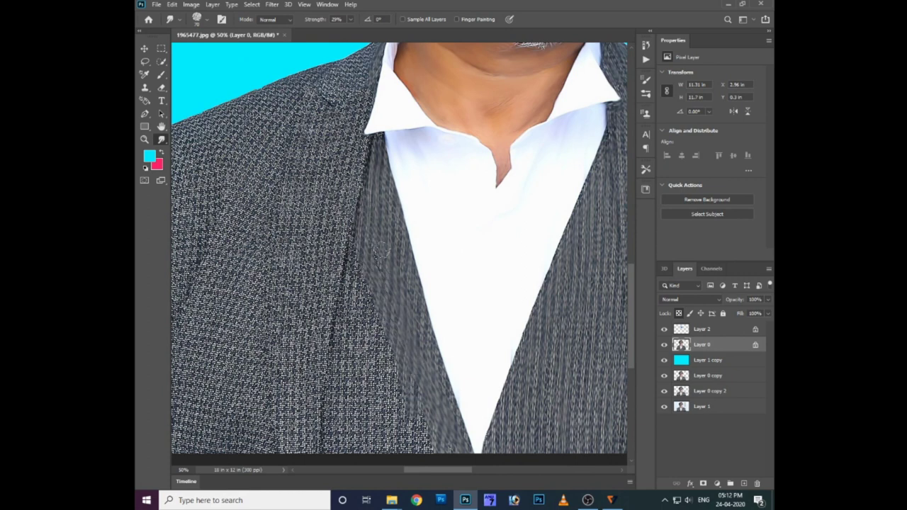
pyautogui.moveTo(386, 254); pyautogui.dragTo(388, 277)
pyautogui.moveTo(356, 248); pyautogui.dragTo(391, 454)
pyautogui.moveTo(388, 319); pyautogui.dragTo(391, 450)
pyautogui.moveTo(397, 372)
pyautogui.mouseDown()
pyautogui.moveTo(411, 460)
pyautogui.moveTo(424, 408)
pyautogui.mouseUp()
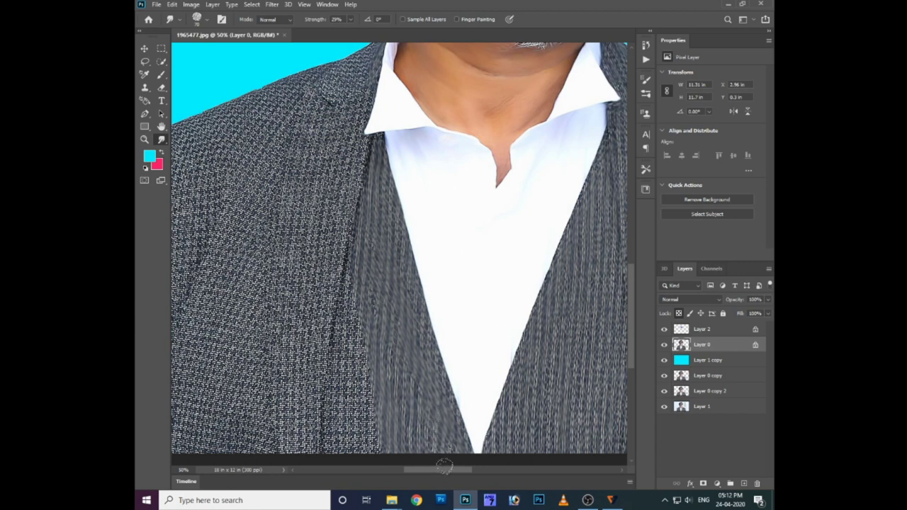
# - Streak the lower jacket edge downward and blend it toward the bottom-left
pyautogui.moveTo(360, 308); pyautogui.dragTo(361, 448)
pyautogui.moveTo(369, 376); pyautogui.dragTo(372, 454)
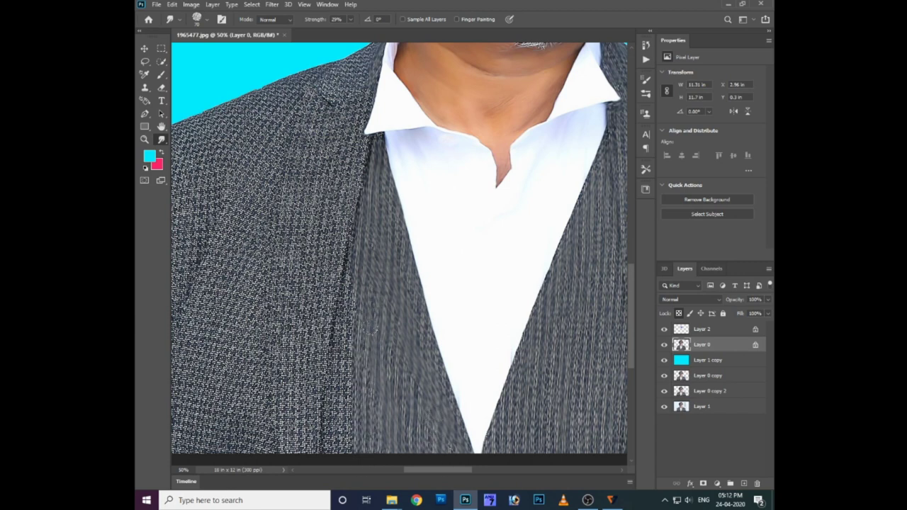
pyautogui.moveTo(346, 255); pyautogui.dragTo(343, 453)
pyautogui.moveTo(353, 335); pyautogui.dragTo(348, 460)
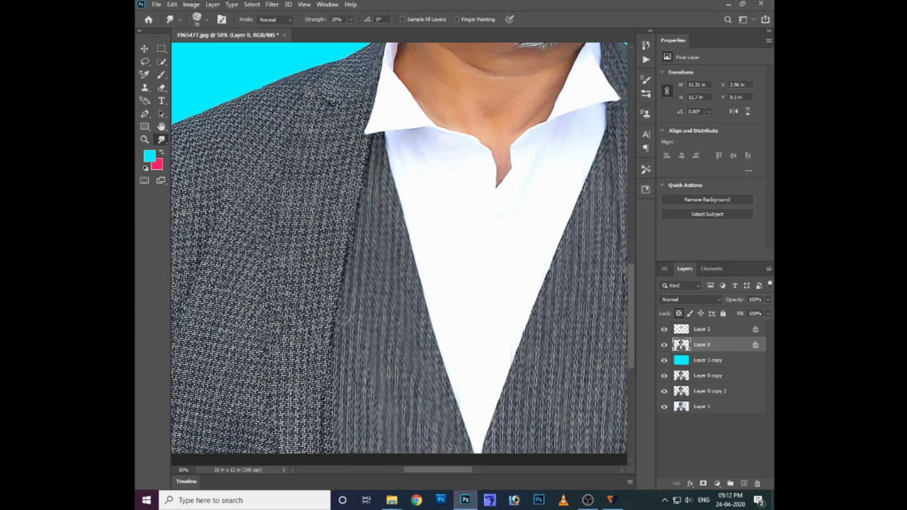
pyautogui.moveTo(339, 312); pyautogui.dragTo(327, 464)
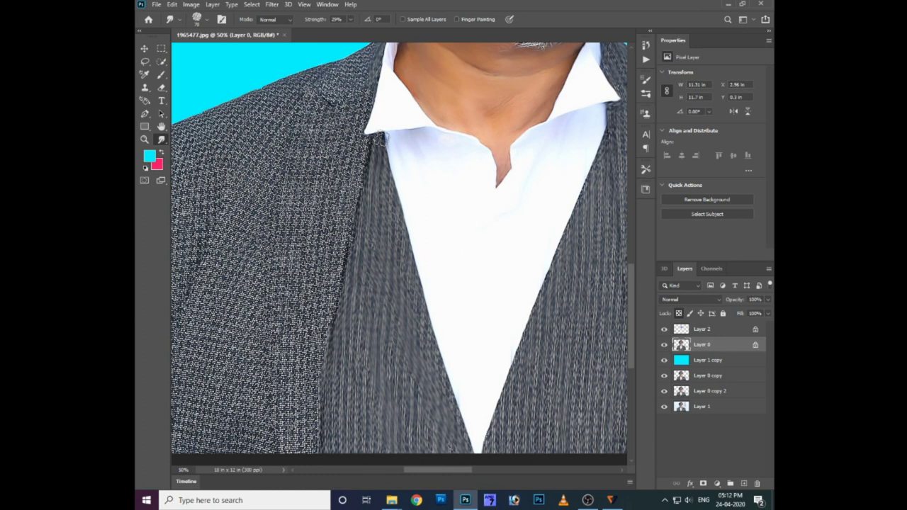
# - Soften the jacket beside the collar and streak the shoulder and lapel seam vertically
pyautogui.moveTo(377, 139); pyautogui.dragTo(369, 152)
pyautogui.moveTo(346, 64)
pyautogui.mouseDown()
pyautogui.moveTo(336, 76)
pyautogui.moveTo(352, 78)
pyautogui.moveTo(337, 97)
pyautogui.moveTo(363, 95)
pyautogui.moveTo(311, 122)
pyautogui.moveTo(339, 142)
pyautogui.moveTo(341, 193)
pyautogui.mouseUp()
pyautogui.moveTo(348, 117)
pyautogui.mouseDown()
pyautogui.moveTo(333, 237)
pyautogui.moveTo(347, 259)
pyautogui.mouseUp()
pyautogui.moveTo(370, 142); pyautogui.dragTo(343, 280)
pyautogui.moveTo(362, 149); pyautogui.dragTo(329, 347)
# - Smudge vertical streaks along the left lapel edge
pyautogui.moveTo(333, 119); pyautogui.dragTo(309, 267)
pyautogui.moveTo(333, 170); pyautogui.dragTo(321, 305)
pyautogui.moveTo(323, 198); pyautogui.dragTo(321, 321)
pyautogui.moveTo(324, 228); pyautogui.dragTo(316, 323)
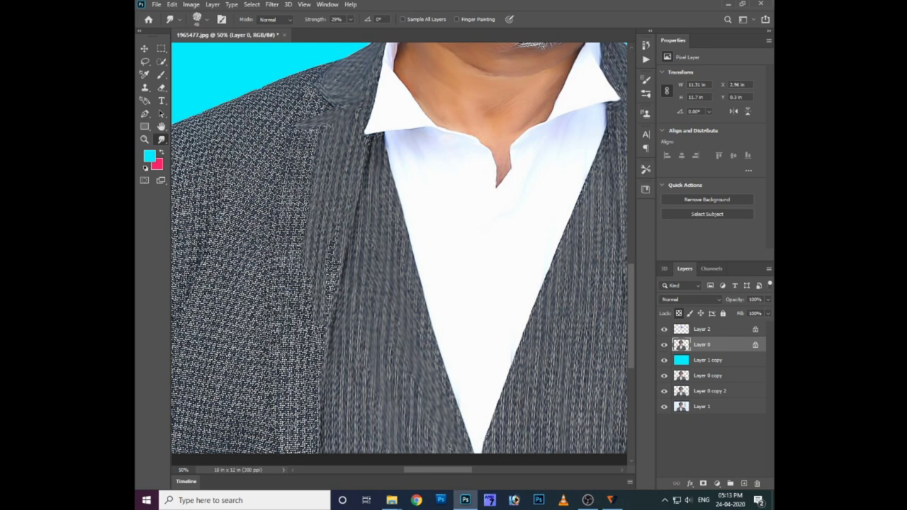
pyautogui.moveTo(339, 223); pyautogui.dragTo(325, 342)
pyautogui.moveTo(340, 259); pyautogui.dragTo(326, 319)
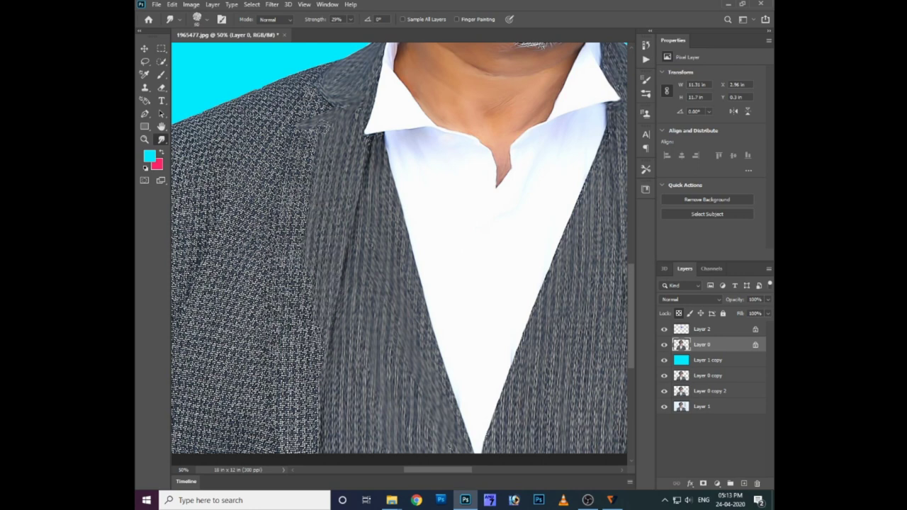
pyautogui.moveTo(318, 133)
pyautogui.mouseDown()
pyautogui.moveTo(309, 302)
pyautogui.moveTo(317, 331)
pyautogui.mouseUp()
# - Streak the outer edge of the left lapel from top to its lower end
pyautogui.moveTo(305, 136); pyautogui.dragTo(292, 225)
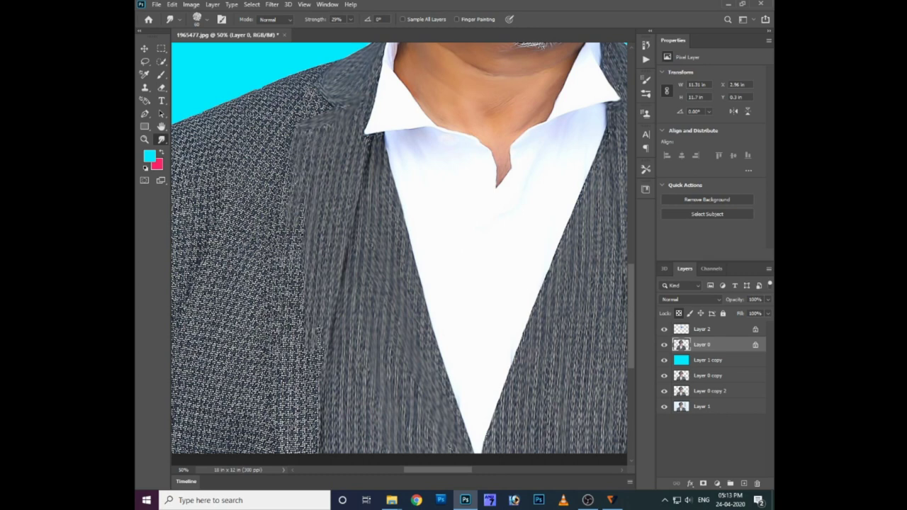
pyautogui.moveTo(290, 160); pyautogui.dragTo(287, 282)
pyautogui.moveTo(283, 177); pyautogui.dragTo(278, 245)
pyautogui.moveTo(281, 196); pyautogui.dragTo(282, 435)
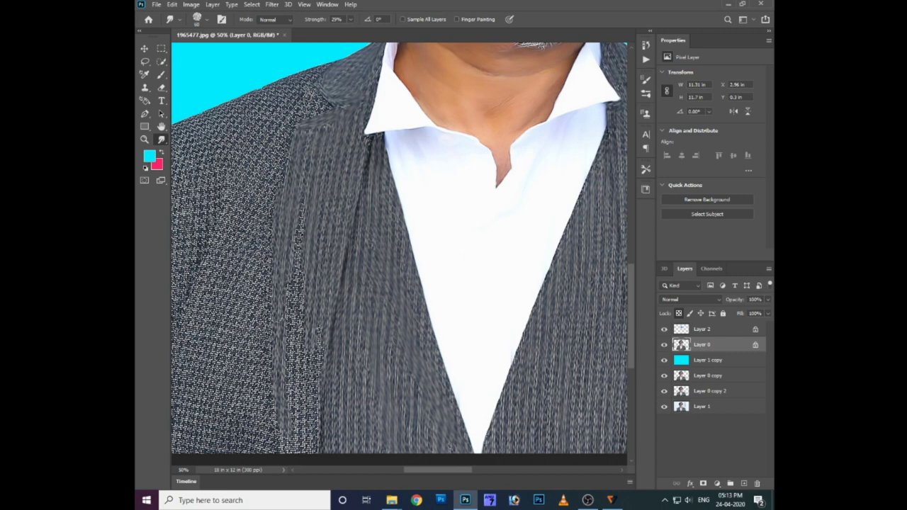
pyautogui.moveTo(276, 279)
pyautogui.mouseDown()
pyautogui.moveTo(295, 457)
pyautogui.moveTo(365, 413)
pyautogui.mouseUp()
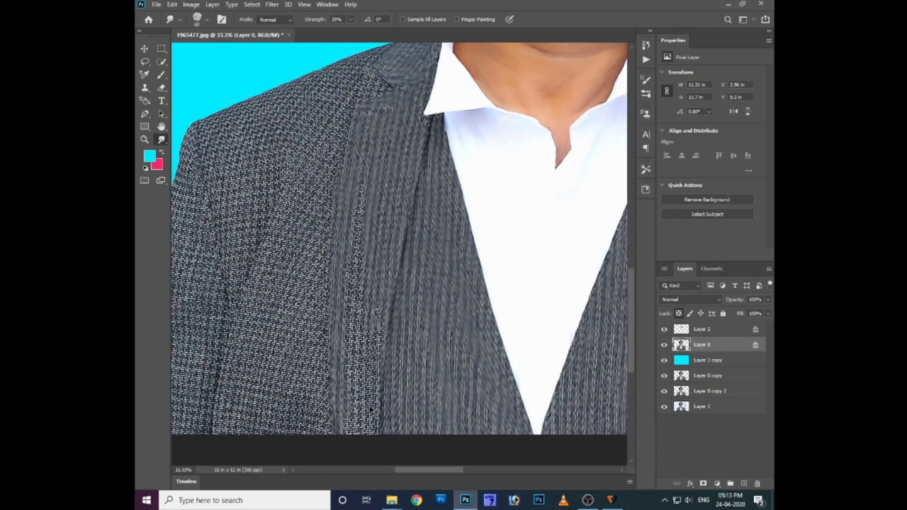
# - Add vertical smudge streaks down the jacket front to the bottom
pyautogui.hotkey('ctrl', '-')
pyautogui.hotkey('ctrl', '-')
pyautogui.hotkey('ctrl', '+')
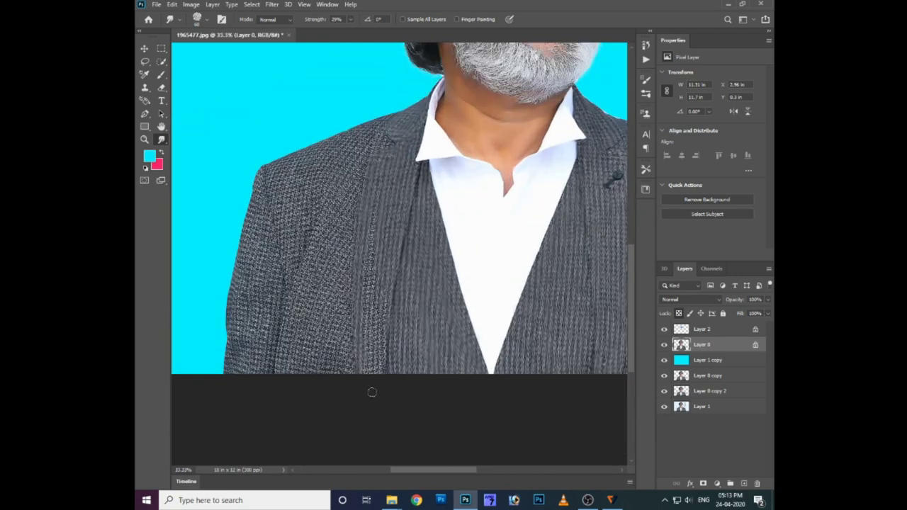
pyautogui.moveTo(374, 268); pyautogui.dragTo(380, 376)
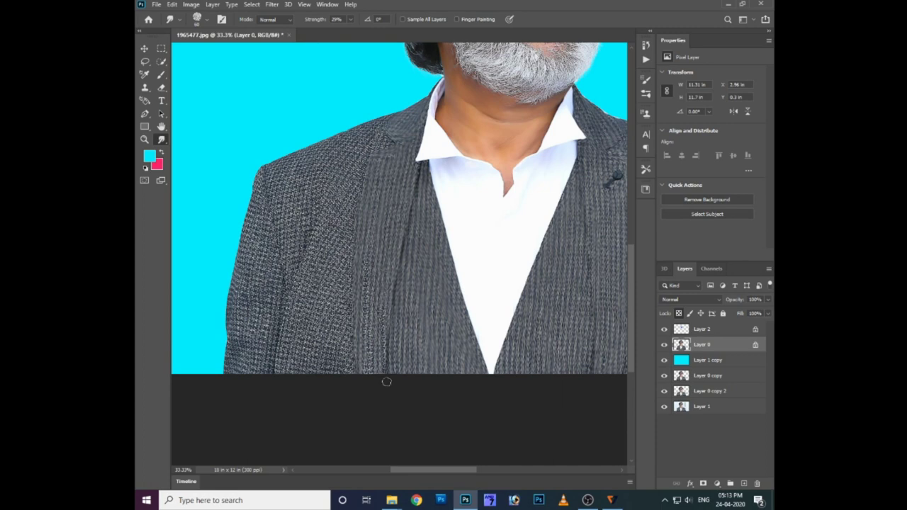
pyautogui.moveTo(364, 283); pyautogui.dragTo(368, 387)
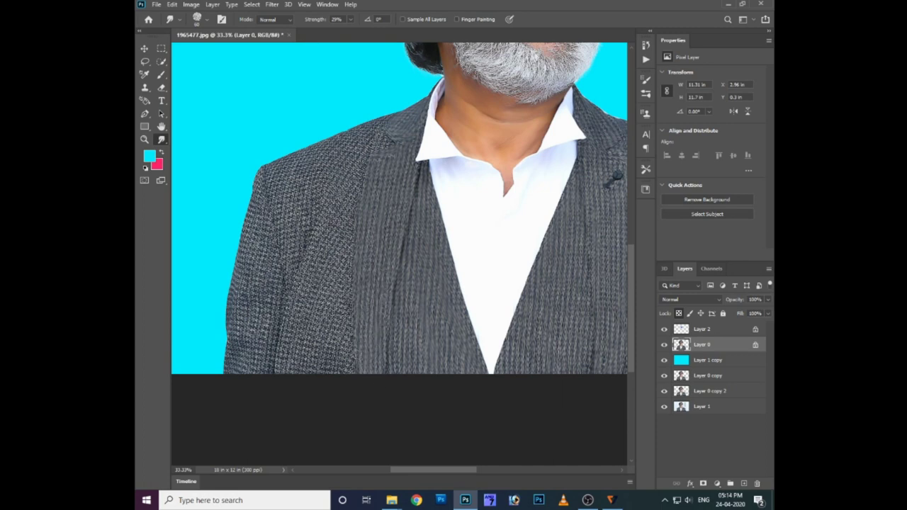
pyautogui.scroll(1, 367, 200)
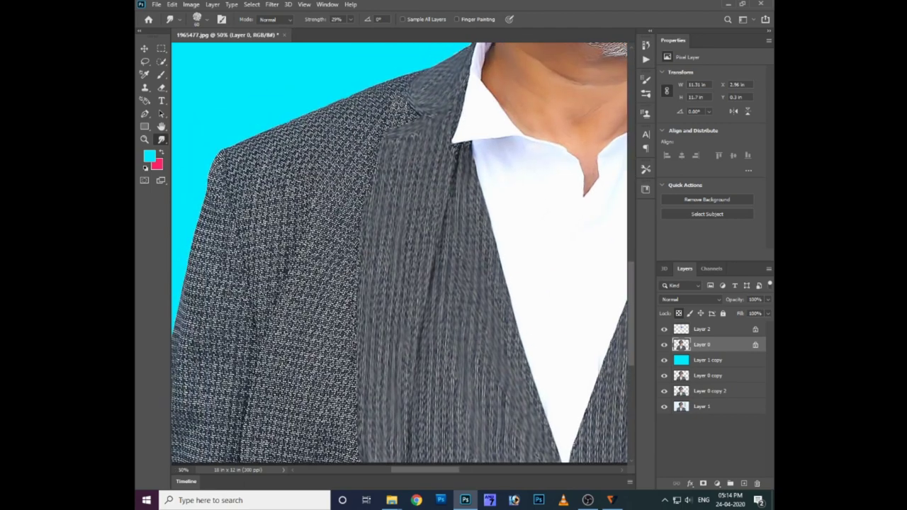
# - Smear the lapel edge into diagonal down-left streaks at 29% smudge strength
pyautogui.moveTo(407, 107)
pyautogui.mouseDown()
pyautogui.moveTo(354, 173)
pyautogui.moveTo(296, 296)
pyautogui.moveTo(266, 400)
pyautogui.mouseUp()
pyautogui.moveTo(374, 159); pyautogui.dragTo(312, 282)
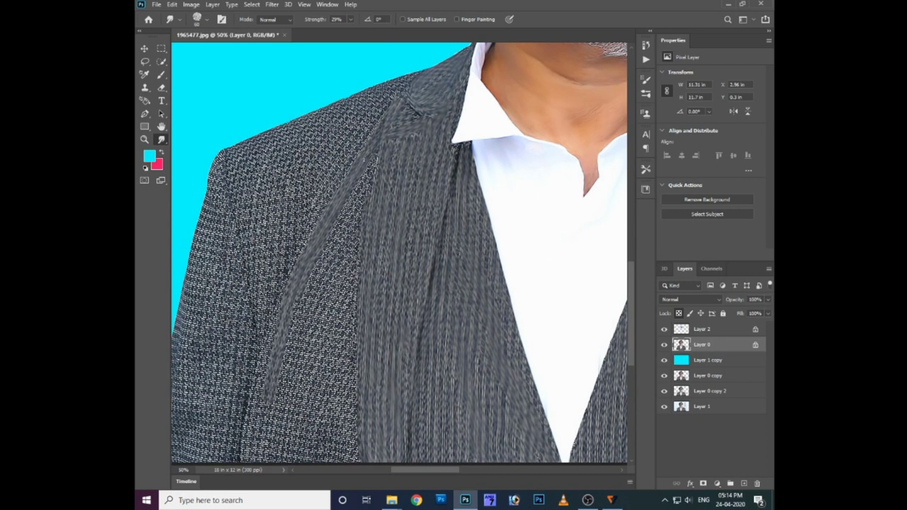
pyautogui.moveTo(362, 216)
pyautogui.mouseDown()
pyautogui.moveTo(301, 361)
pyautogui.moveTo(284, 361)
pyautogui.moveTo(319, 280)
pyautogui.mouseUp()
pyautogui.moveTo(358, 239); pyautogui.dragTo(312, 363)
pyautogui.moveTo(357, 257); pyautogui.dragTo(315, 407)
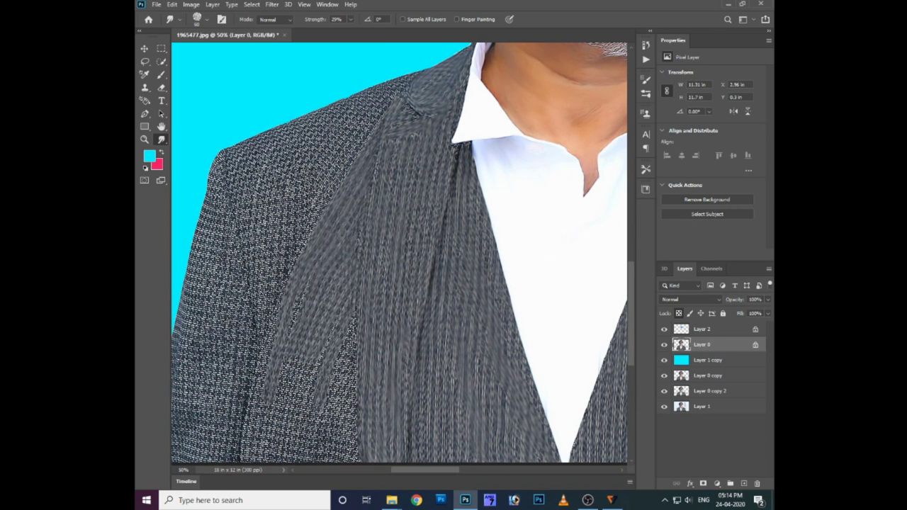
pyautogui.moveTo(354, 314)
pyautogui.mouseDown()
pyautogui.moveTo(321, 419)
pyautogui.moveTo(333, 426)
pyautogui.moveTo(298, 444)
pyautogui.mouseUp()
pyautogui.moveTo(309, 373)
pyautogui.mouseDown()
pyautogui.moveTo(282, 462)
pyautogui.moveTo(284, 454)
pyautogui.mouseUp()
pyautogui.moveTo(315, 358); pyautogui.dragTo(295, 443)
pyautogui.moveTo(326, 461)
pyautogui.mouseDown()
pyautogui.moveTo(329, 414)
pyautogui.moveTo(316, 425)
pyautogui.moveTo(340, 418)
pyautogui.moveTo(352, 379)
pyautogui.moveTo(353, 419)
pyautogui.mouseUp()
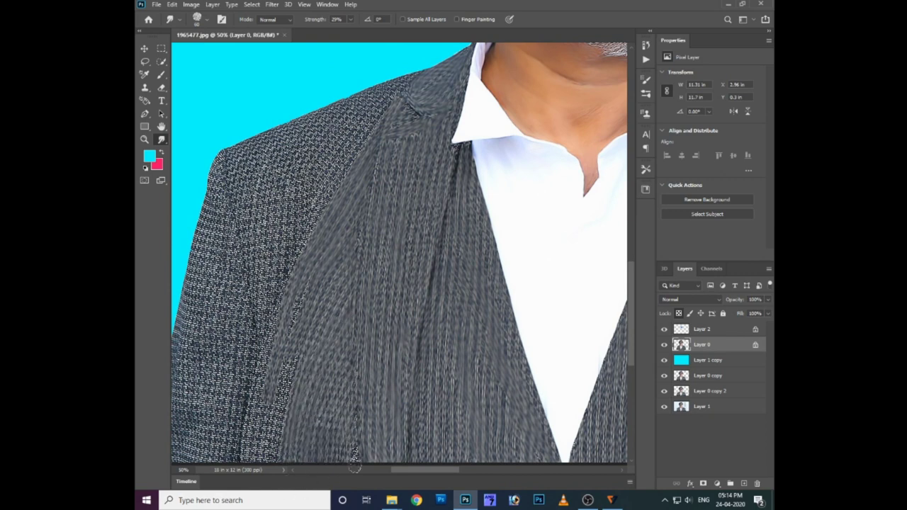
# - Streak the fabric downward along the left lapel edge
pyautogui.moveTo(290, 294)
pyautogui.mouseDown()
pyautogui.moveTo(259, 354)
pyautogui.moveTo(241, 457)
pyautogui.mouseUp()
pyautogui.moveTo(287, 312); pyautogui.dragTo(266, 411)
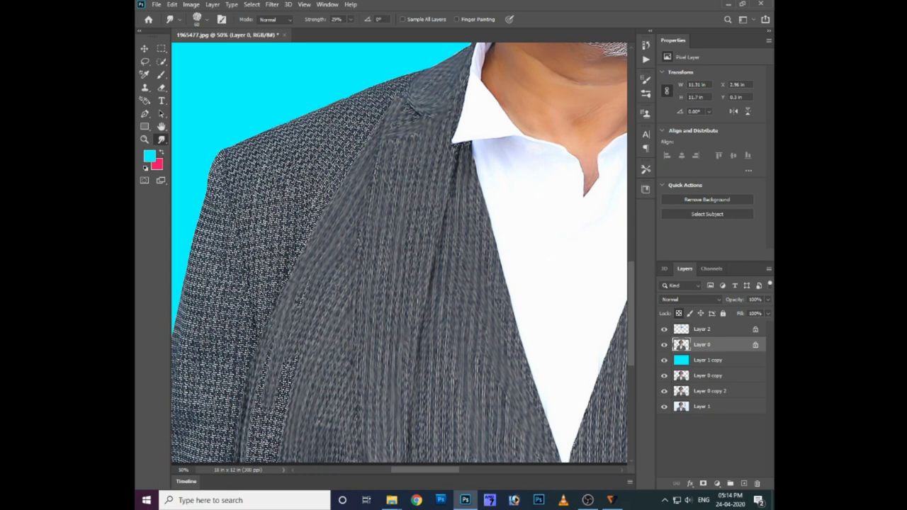
pyautogui.moveTo(280, 338); pyautogui.dragTo(258, 436)
pyautogui.moveTo(263, 390); pyautogui.dragTo(248, 461)
pyautogui.moveTo(266, 372)
pyautogui.mouseDown()
pyautogui.moveTo(244, 461)
pyautogui.moveTo(262, 457)
pyautogui.mouseUp()
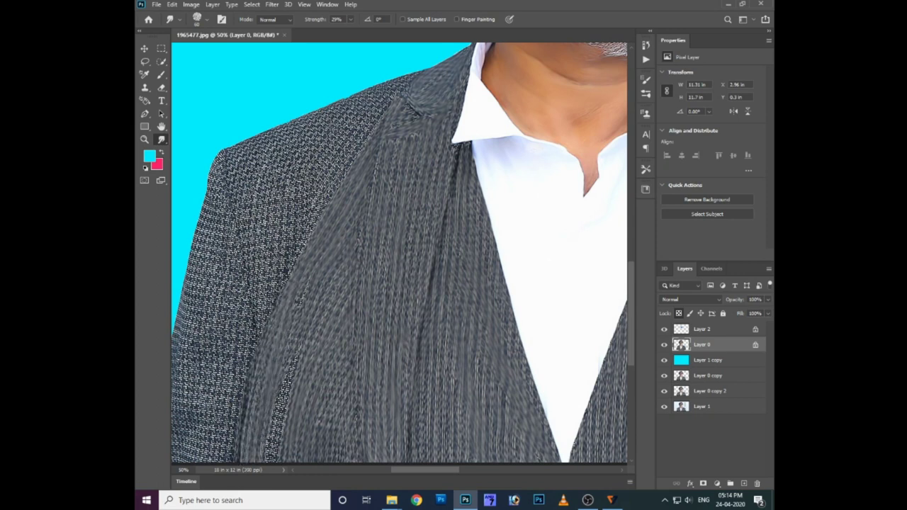
pyautogui.moveTo(298, 347); pyautogui.dragTo(273, 454)
pyautogui.moveTo(305, 283); pyautogui.dragTo(273, 457)
# - Blend the jacket texture where the lapel meets the shoulder
pyautogui.scroll(2, 357, 290)
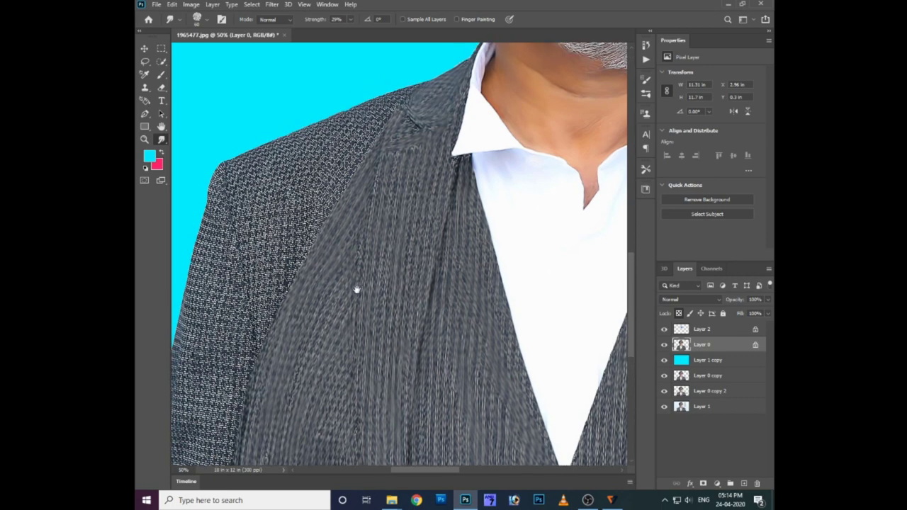
pyautogui.scroll(2, 423, 189)
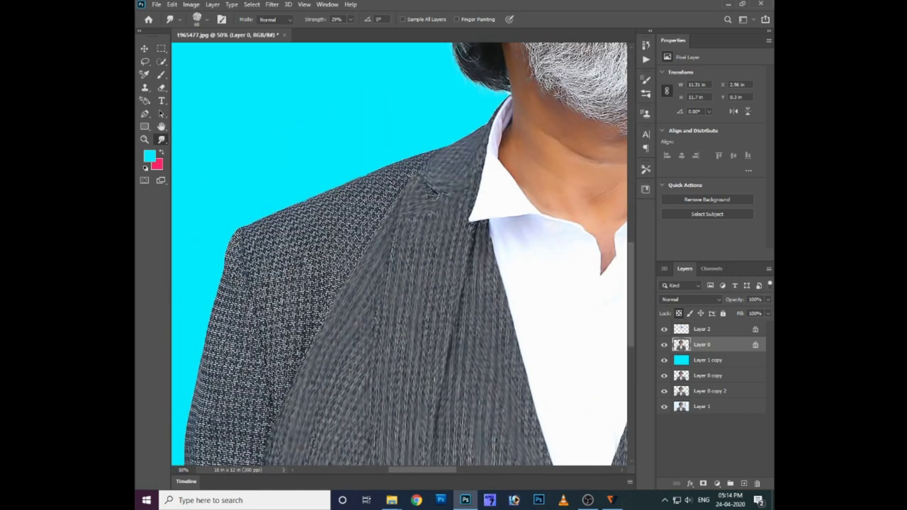
pyautogui.scroll(1, 424, 189)
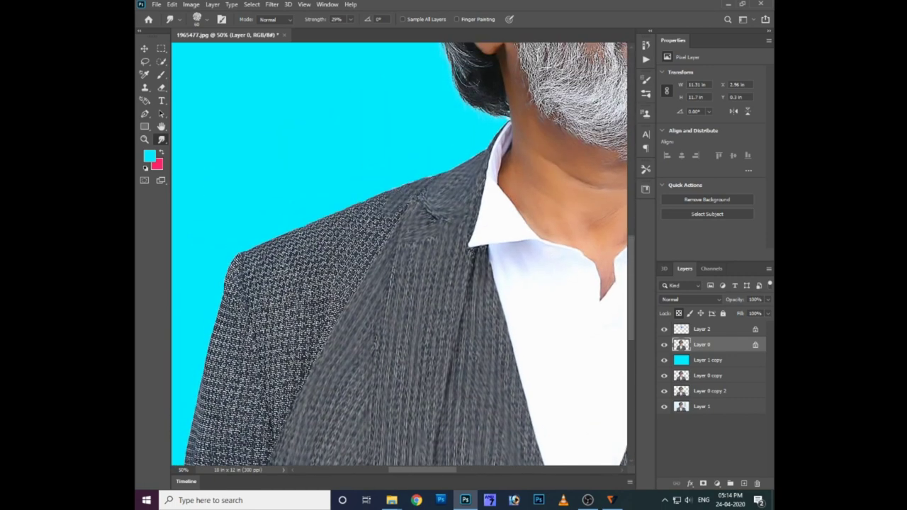
pyautogui.moveTo(418, 175); pyautogui.dragTo(372, 241)
pyautogui.moveTo(426, 187)
pyautogui.mouseDown()
pyautogui.moveTo(317, 345)
pyautogui.moveTo(341, 307)
pyautogui.moveTo(376, 174)
pyautogui.moveTo(358, 241)
pyautogui.mouseUp()
pyautogui.moveTo(387, 209); pyautogui.dragTo(358, 237)
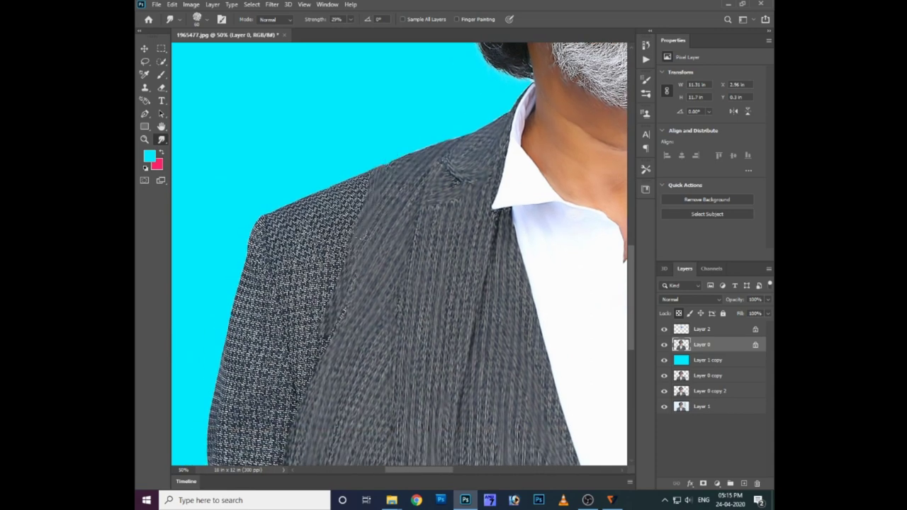
pyautogui.moveTo(372, 170); pyautogui.dragTo(341, 262)
pyautogui.moveTo(343, 186)
pyautogui.mouseDown()
pyautogui.moveTo(324, 312)
pyautogui.moveTo(297, 315)
pyautogui.moveTo(290, 276)
pyautogui.mouseUp()
# - Soften and smudge the fabric texture down the shoulder seam
pyautogui.moveTo(306, 203)
pyautogui.mouseDown()
pyautogui.moveTo(272, 297)
pyautogui.moveTo(279, 242)
pyautogui.moveTo(268, 256)
pyautogui.mouseUp()
pyautogui.moveTo(279, 212)
pyautogui.mouseDown()
pyautogui.moveTo(263, 260)
pyautogui.moveTo(283, 325)
pyautogui.mouseUp()
pyautogui.moveTo(304, 277); pyautogui.dragTo(287, 386)
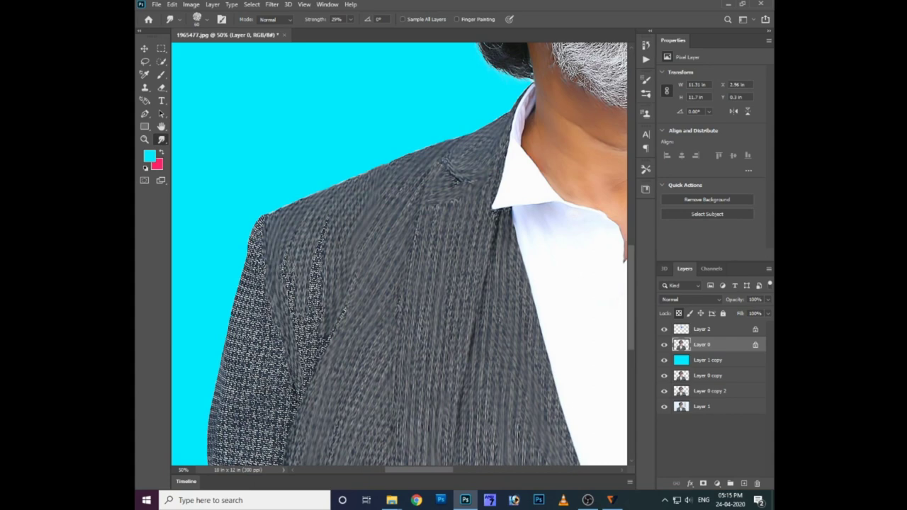
pyautogui.moveTo(303, 243)
pyautogui.mouseDown()
pyautogui.moveTo(283, 347)
pyautogui.moveTo(301, 347)
pyautogui.mouseUp()
pyautogui.moveTo(298, 275); pyautogui.dragTo(287, 360)
pyautogui.moveTo(326, 263); pyautogui.dragTo(311, 338)
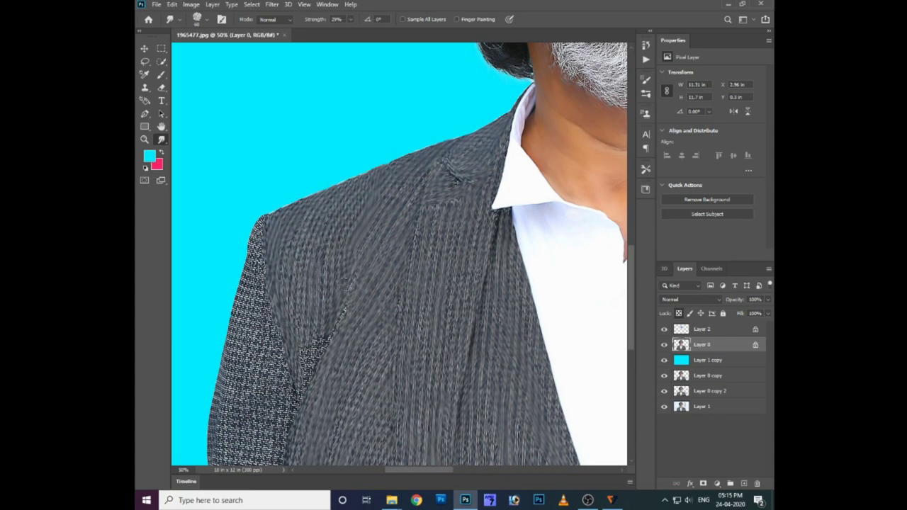
pyautogui.moveTo(347, 283); pyautogui.dragTo(305, 367)
pyautogui.moveTo(325, 268); pyautogui.dragTo(301, 379)
pyautogui.moveTo(319, 297)
pyautogui.mouseDown()
pyautogui.moveTo(340, 221)
pyautogui.moveTo(315, 283)
pyautogui.mouseUp()
pyautogui.moveTo(322, 280); pyautogui.dragTo(312, 339)
pyautogui.moveTo(343, 264); pyautogui.dragTo(328, 295)
# - Blend the shoulder seam and the dark lapel seam into the surrounding fabric
pyautogui.moveTo(309, 217); pyautogui.dragTo(334, 188)
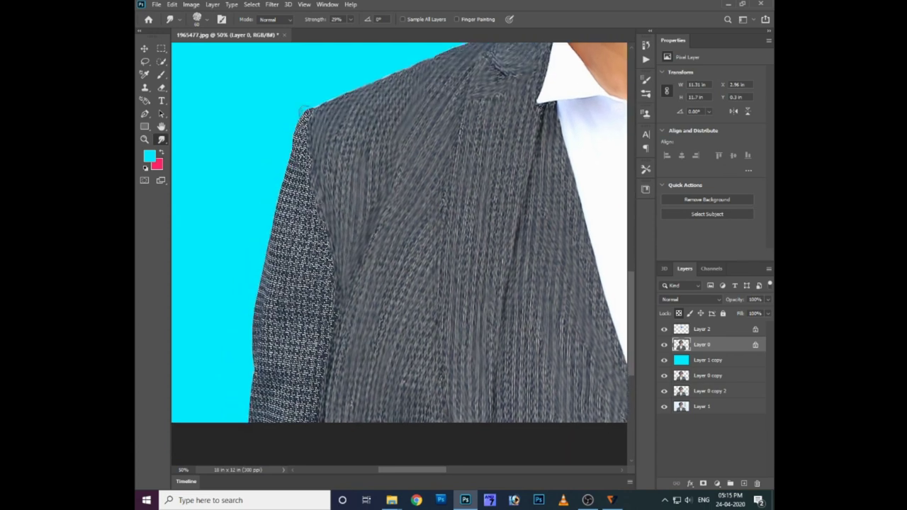
pyautogui.moveTo(303, 113); pyautogui.dragTo(302, 205)
pyautogui.moveTo(305, 156); pyautogui.dragTo(307, 275)
pyautogui.moveTo(311, 205); pyautogui.dragTo(320, 297)
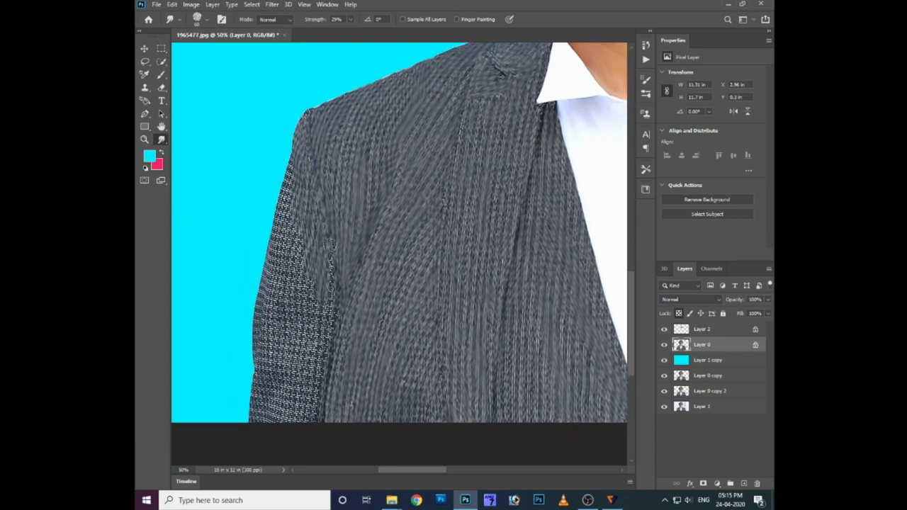
pyautogui.moveTo(323, 238); pyautogui.dragTo(328, 418)
pyautogui.moveTo(329, 296); pyautogui.dragTo(349, 391)
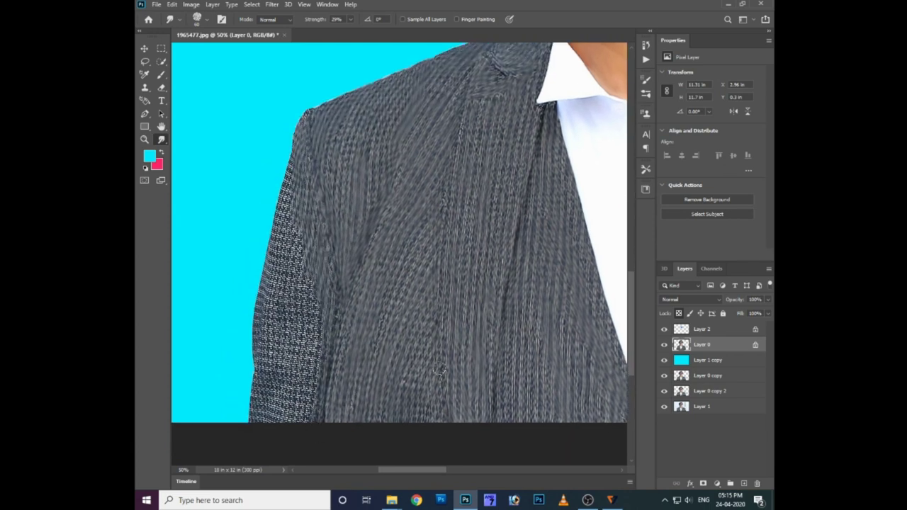
# - Smooth the rough, speckled texture on the left sleeve edge into streaks
pyautogui.moveTo(287, 162); pyautogui.dragTo(269, 298)
pyautogui.moveTo(284, 191); pyautogui.dragTo(291, 311)
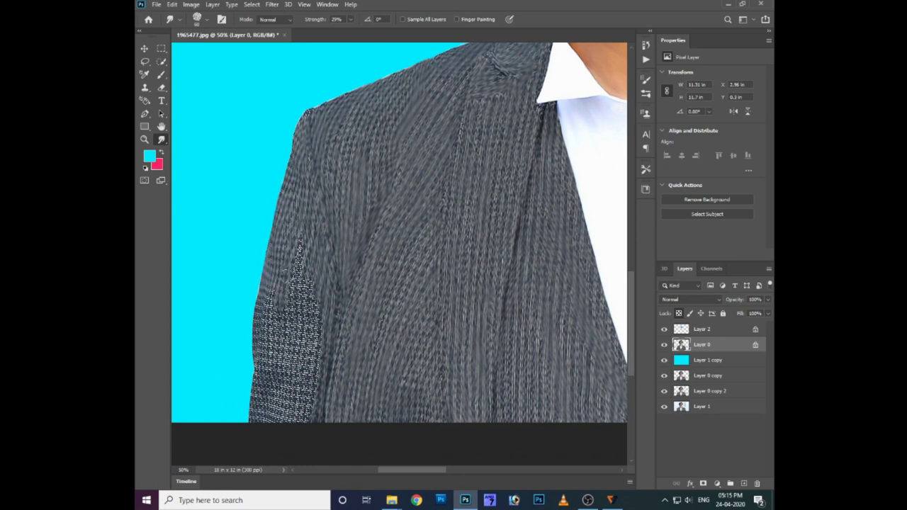
pyautogui.moveTo(290, 234)
pyautogui.mouseDown()
pyautogui.moveTo(297, 340)
pyautogui.moveTo(284, 324)
pyautogui.moveTo(311, 418)
pyautogui.moveTo(280, 411)
pyautogui.moveTo(288, 427)
pyautogui.moveTo(262, 298)
pyautogui.moveTo(256, 412)
pyautogui.mouseUp()
pyautogui.moveTo(277, 309)
pyautogui.mouseDown()
pyautogui.moveTo(294, 415)
pyautogui.moveTo(273, 423)
pyautogui.moveTo(278, 313)
pyautogui.moveTo(316, 306)
pyautogui.mouseUp()
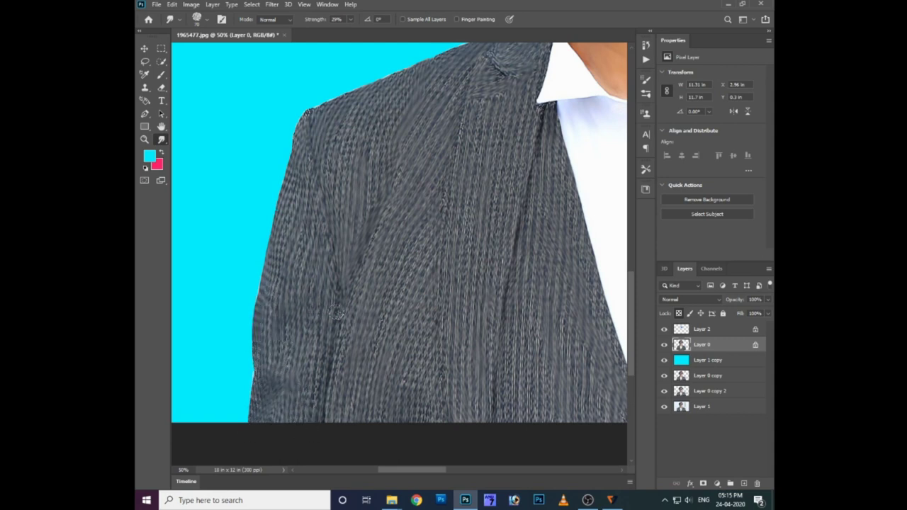
pyautogui.hotkey('ctrl', '-')
pyautogui.hotkey('ctrl', '-')
pyautogui.hotkey('ctrl', '+')
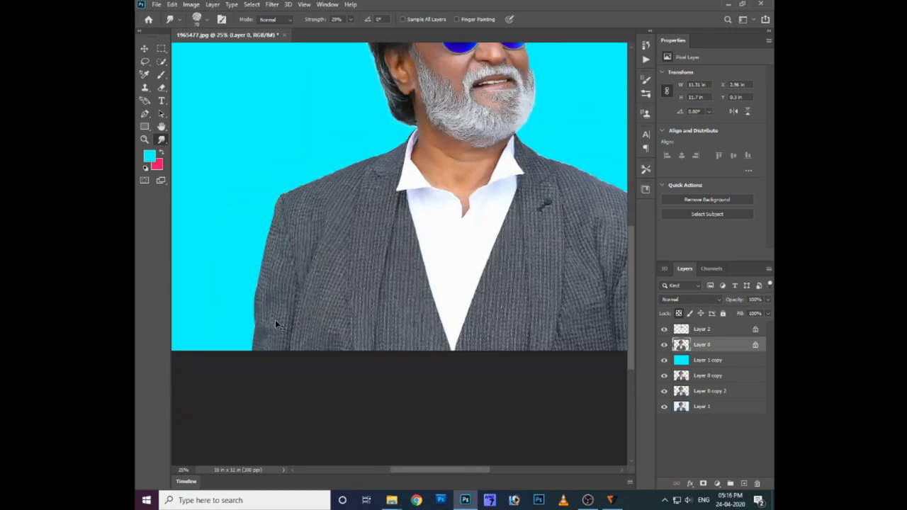
pyautogui.hotkey('ctrl', '+')
pyautogui.hotkey('ctrl', '+')
pyautogui.hotkey('ctrl', '+')
pyautogui.moveTo(346, 237); pyautogui.dragTo(420, 274)
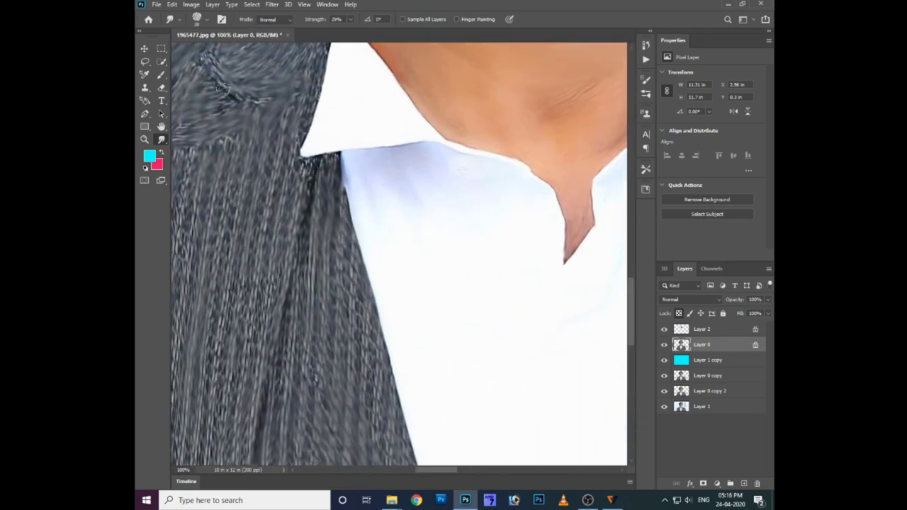
pyautogui.scroll(2, 232, 173)
pyautogui.hscroll(4, 233, 198)
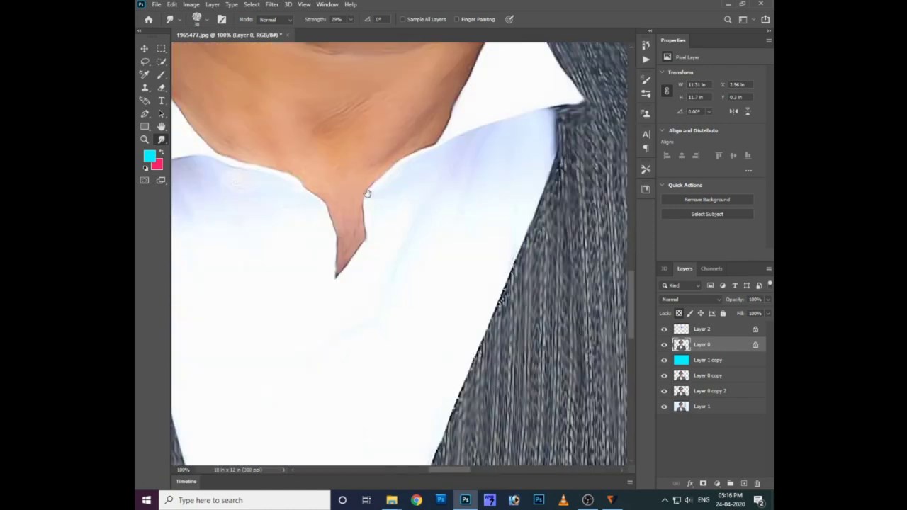
pyautogui.hscroll(3, 260, 206)
pyautogui.moveTo(238, 255); pyautogui.dragTo(289, 164)
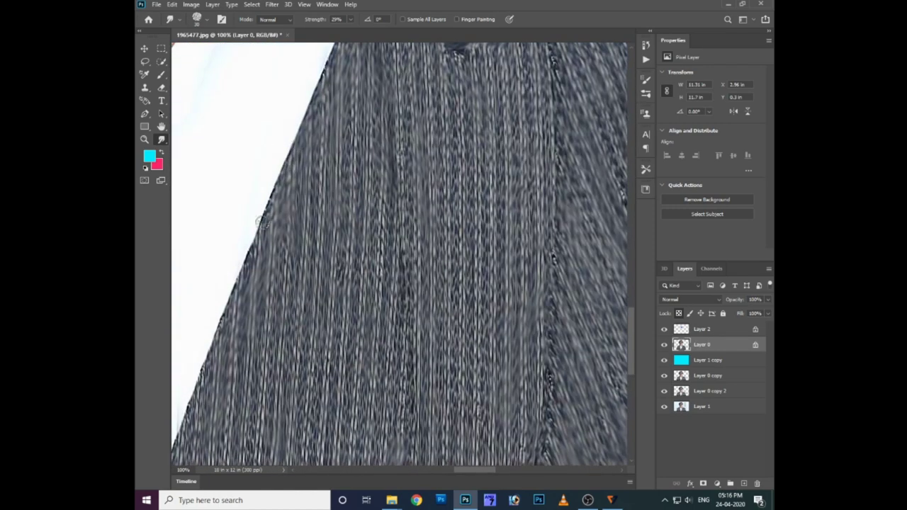
pyautogui.moveTo(263, 209)
pyautogui.mouseDown()
pyautogui.moveTo(239, 280)
pyautogui.moveTo(282, 208)
pyautogui.mouseUp()
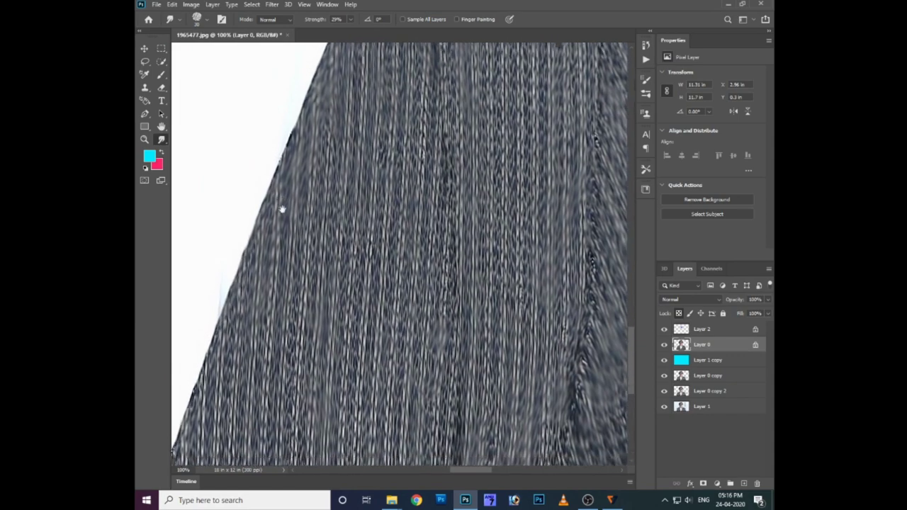
pyautogui.scroll(-3, 277, 274)
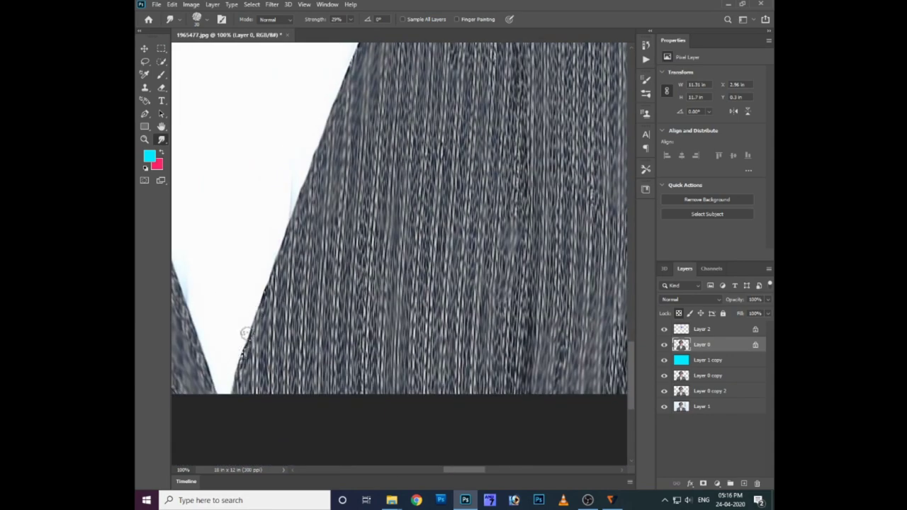
pyautogui.scroll(3, 247, 330)
pyautogui.scroll(5, 361, 206)
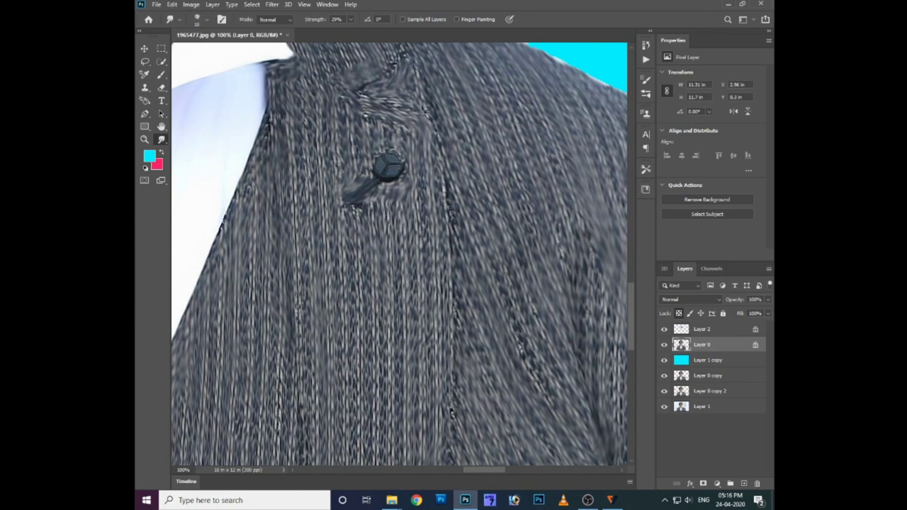
# - Switch to the Burn Tool (Shadows, 27% exposure) and darken the seam below the collar
pyautogui.hotkey('ctrl', '-')
pyautogui.rightClick(160, 142)
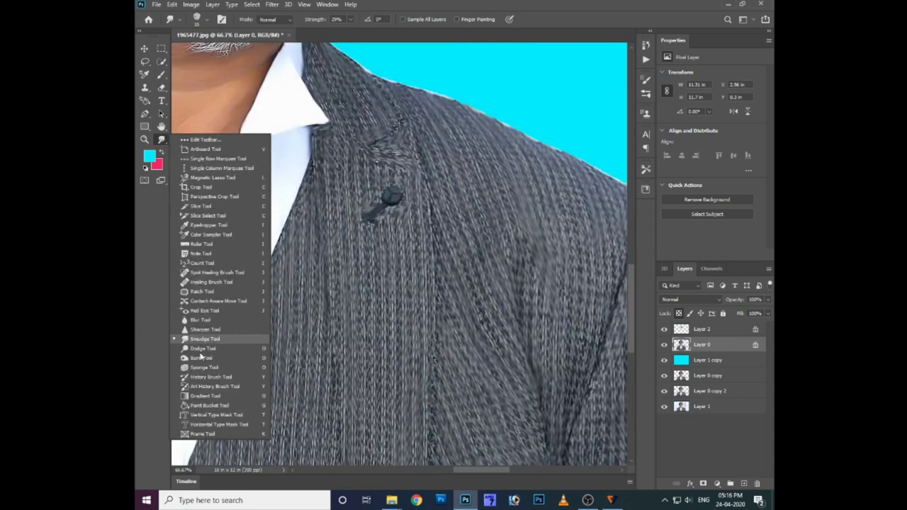
pyautogui.click(202, 358)
pyautogui.moveTo(418, 157)
pyautogui.mouseDown()
pyautogui.moveTo(430, 193)
pyautogui.moveTo(434, 397)
pyautogui.mouseUp()
pyautogui.hotkey('ctrl', '-')
pyautogui.moveTo(430, 233); pyautogui.dragTo(434, 418)
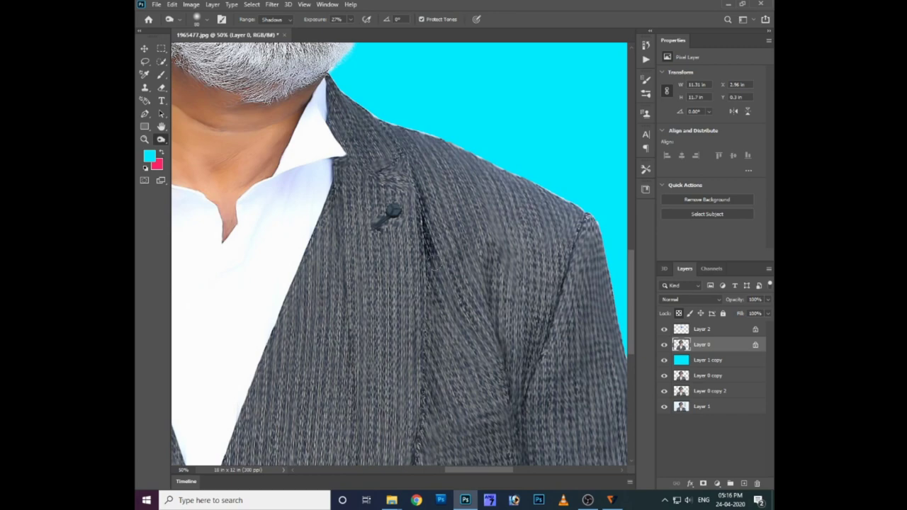
pyautogui.moveTo(423, 249)
pyautogui.mouseDown()
pyautogui.moveTo(432, 394)
pyautogui.moveTo(400, 457)
pyautogui.mouseUp()
# - Burn deeper along the collar seam, the upper lapel edge and the lower seam
pyautogui.scroll(-2, 421, 371)
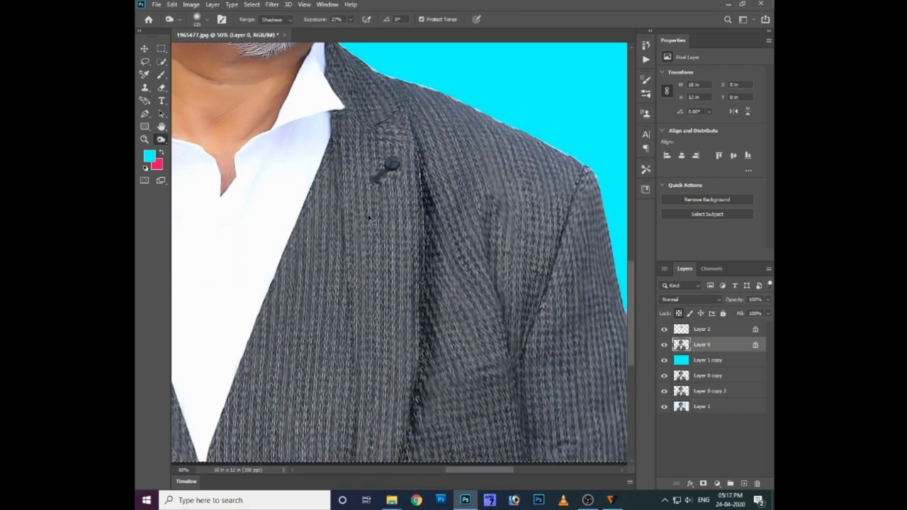
pyautogui.moveTo(422, 257); pyautogui.dragTo(425, 418)
pyautogui.moveTo(429, 362); pyautogui.dragTo(425, 192)
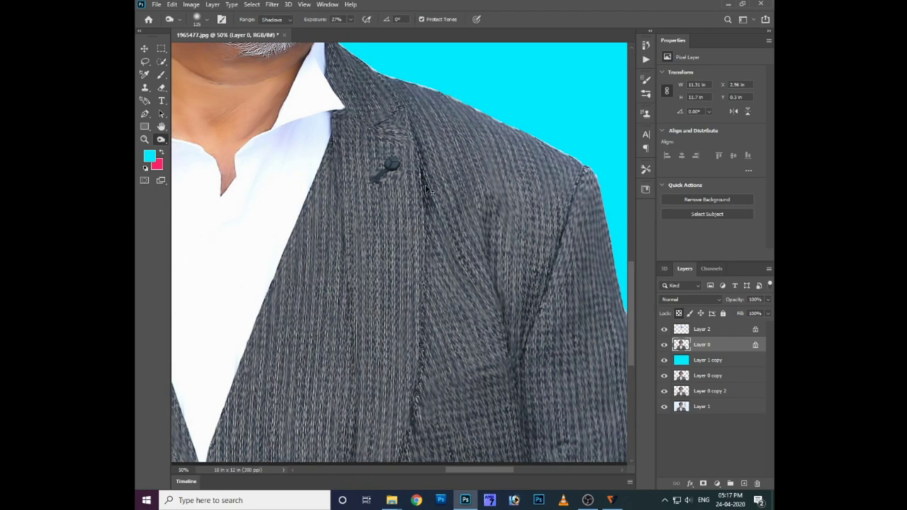
pyautogui.moveTo(425, 316); pyautogui.dragTo(429, 152)
pyautogui.moveTo(377, 129)
pyautogui.mouseDown()
pyautogui.moveTo(394, 110)
pyautogui.moveTo(415, 158)
pyautogui.moveTo(424, 333)
pyautogui.mouseUp()
pyautogui.moveTo(404, 454); pyautogui.dragTo(426, 357)
pyautogui.moveTo(425, 397)
pyautogui.mouseDown()
pyautogui.moveTo(424, 303)
pyautogui.moveTo(419, 417)
pyautogui.mouseUp()
# - Darken the left and right lapel edges and the lapel notch seam line
pyautogui.moveTo(338, 122); pyautogui.dragTo(357, 461)
pyautogui.moveTo(354, 348); pyautogui.dragTo(343, 246)
pyautogui.hscroll(-10, 434, 211)
pyautogui.moveTo(411, 212); pyautogui.dragTo(429, 251)
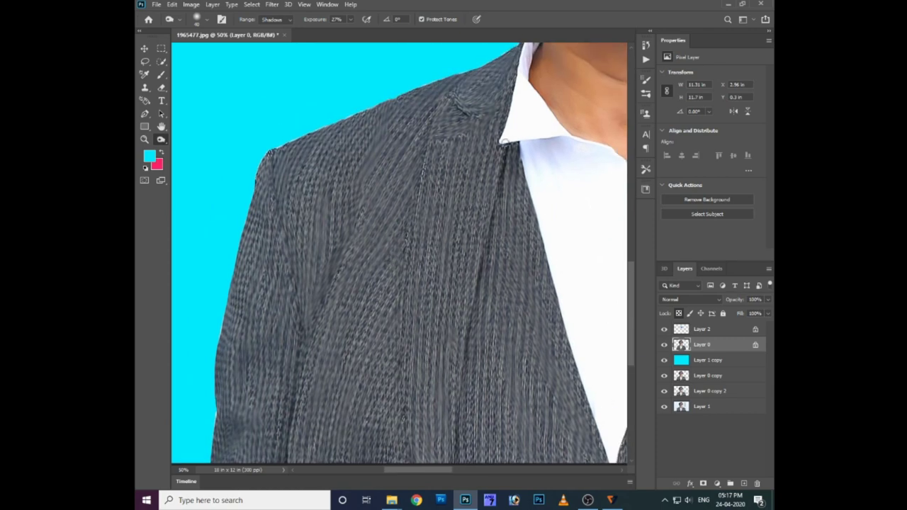
pyautogui.moveTo(503, 145); pyautogui.dragTo(451, 459)
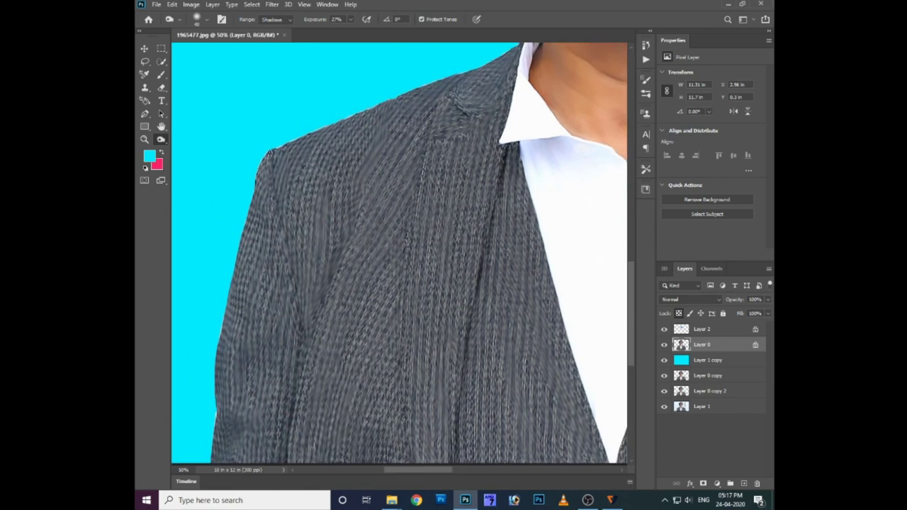
pyautogui.moveTo(462, 132); pyautogui.dragTo(472, 65)
pyautogui.moveTo(429, 141); pyautogui.dragTo(411, 277)
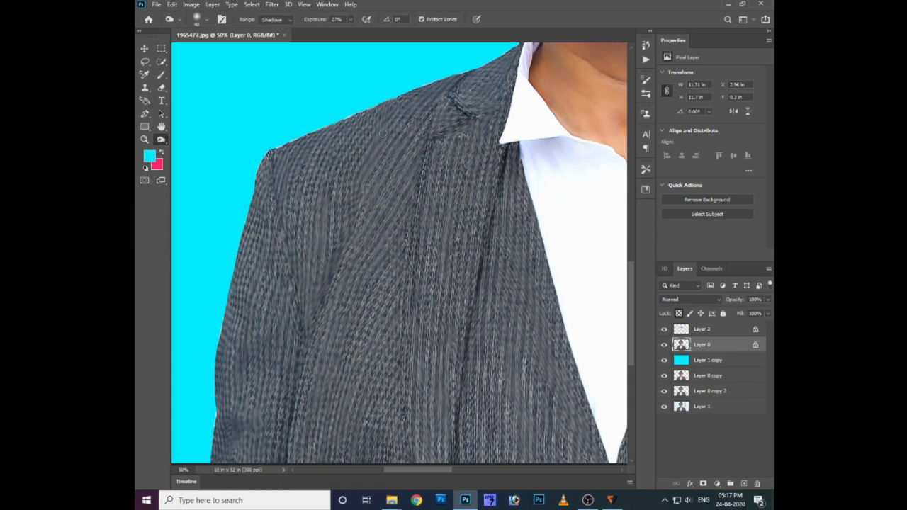
# - Burn a dark crease down the grey jacket (Shadows, 27% exposure), redoing strokes until it looks right
pyautogui.moveTo(421, 163)
pyautogui.mouseDown()
pyautogui.moveTo(401, 286)
pyautogui.moveTo(404, 410)
pyautogui.mouseUp()
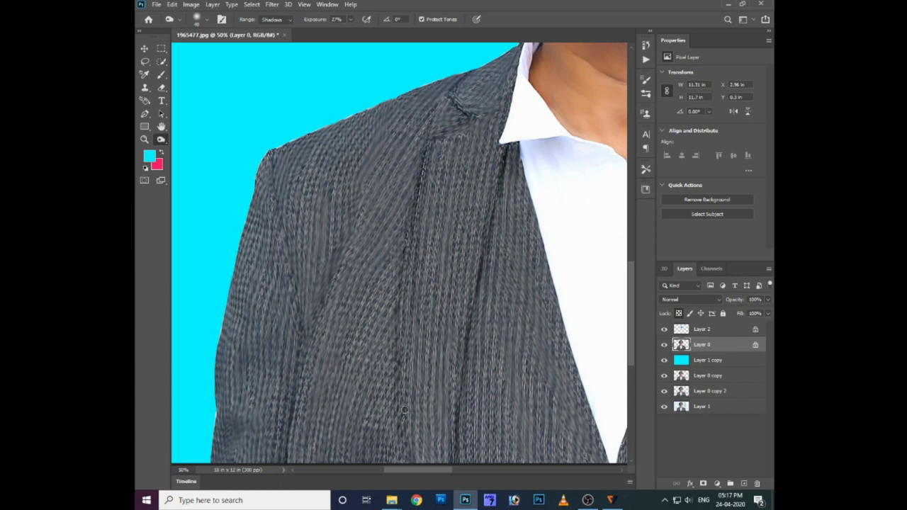
pyautogui.hotkey('ctrl', 'z')
pyautogui.moveTo(427, 149)
pyautogui.mouseDown()
pyautogui.moveTo(410, 267)
pyautogui.moveTo(409, 481)
pyautogui.mouseUp()
pyautogui.moveTo(429, 142); pyautogui.dragTo(402, 362)
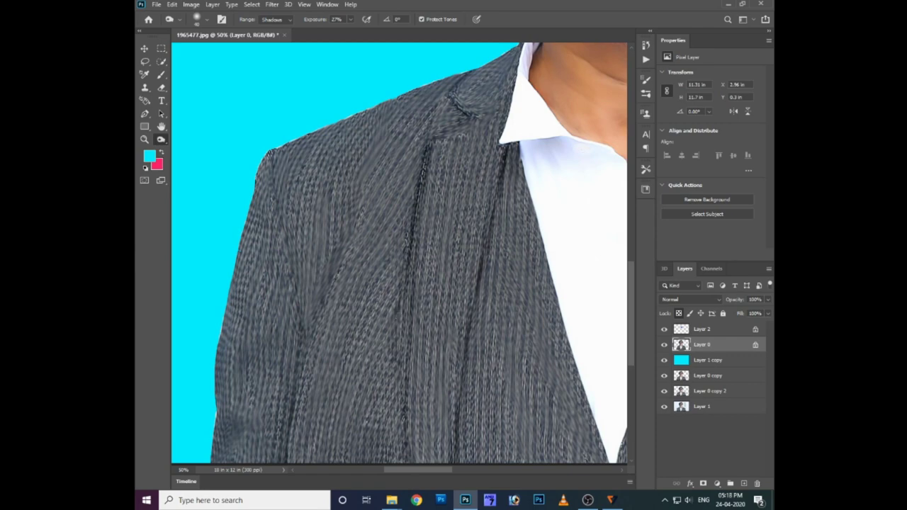
pyautogui.hotkey('ctrl', 'z')
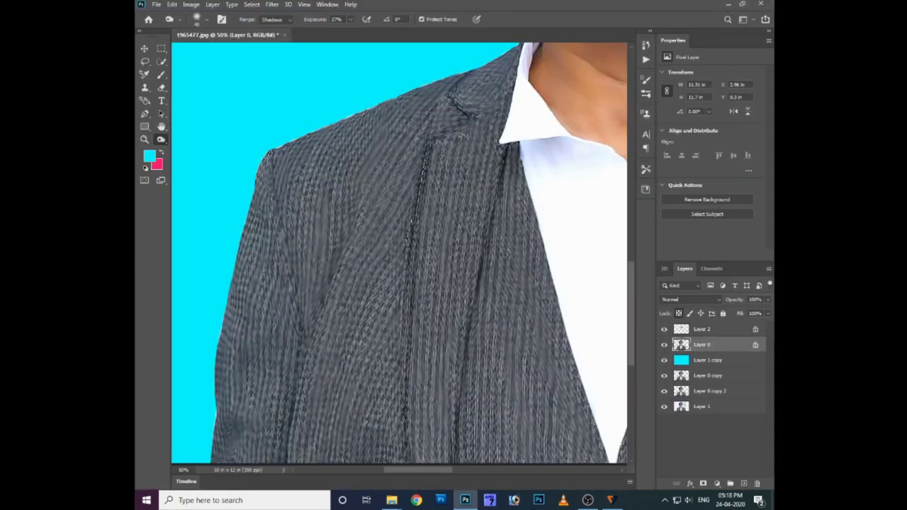
pyautogui.moveTo(414, 254); pyautogui.dragTo(412, 464)
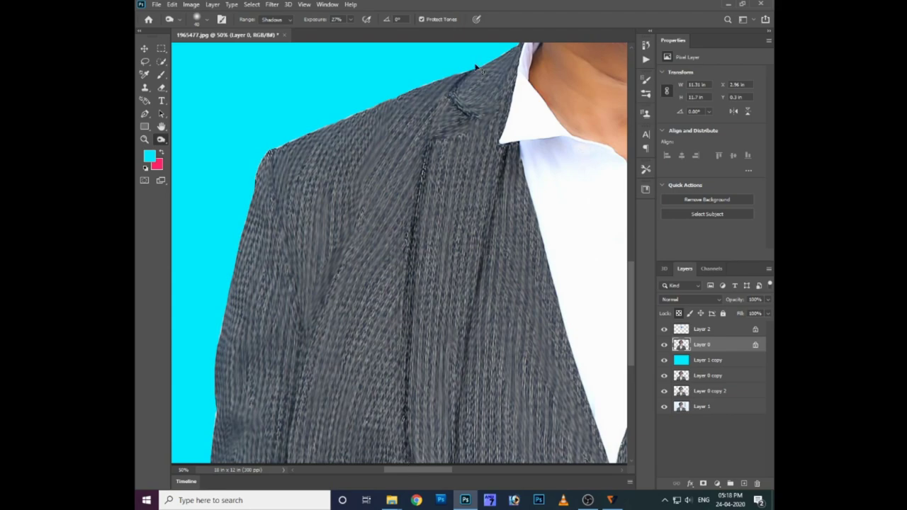
pyautogui.hotkey('ctrl', '-')
pyautogui.hotkey('ctrl', '-')
pyautogui.hotkey('ctrl', '-')
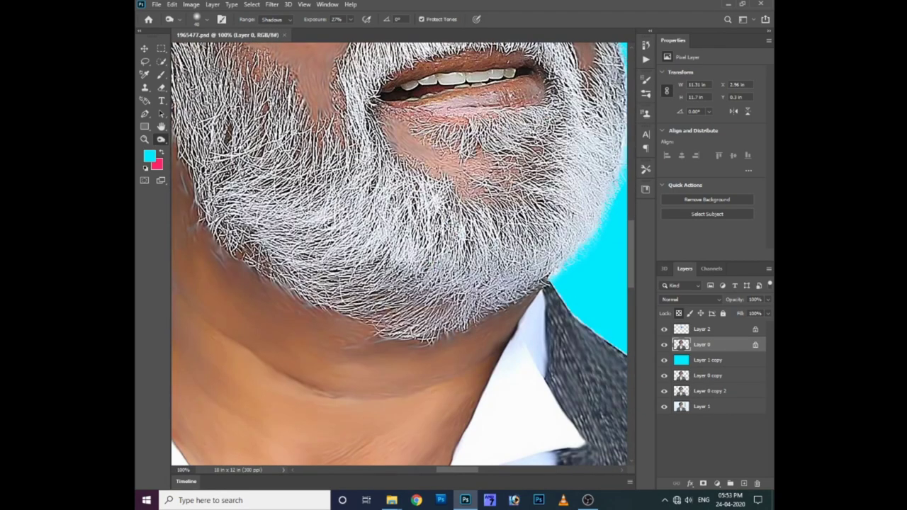
# - Switch to the Smudge Tool and smooth the upper lip edge and lower lip's right corner
pyautogui.scroll(2, 450, 222)
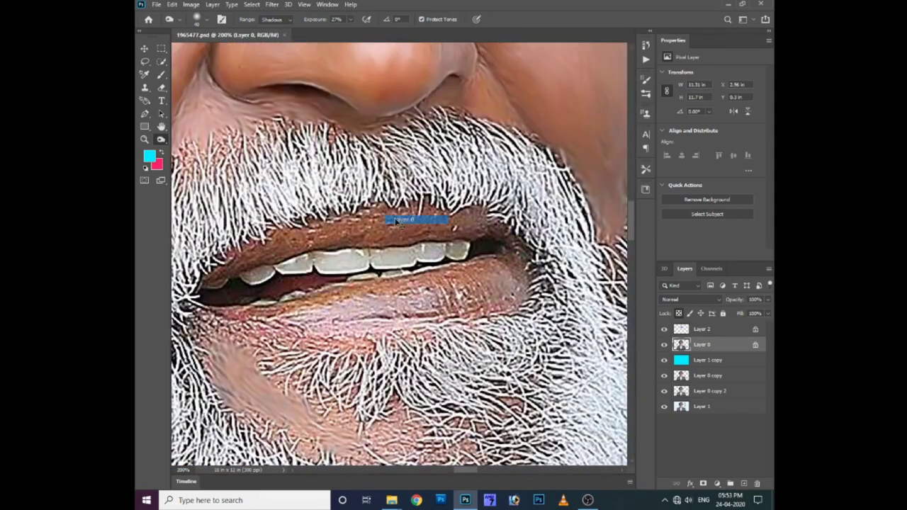
pyautogui.click(161, 139)
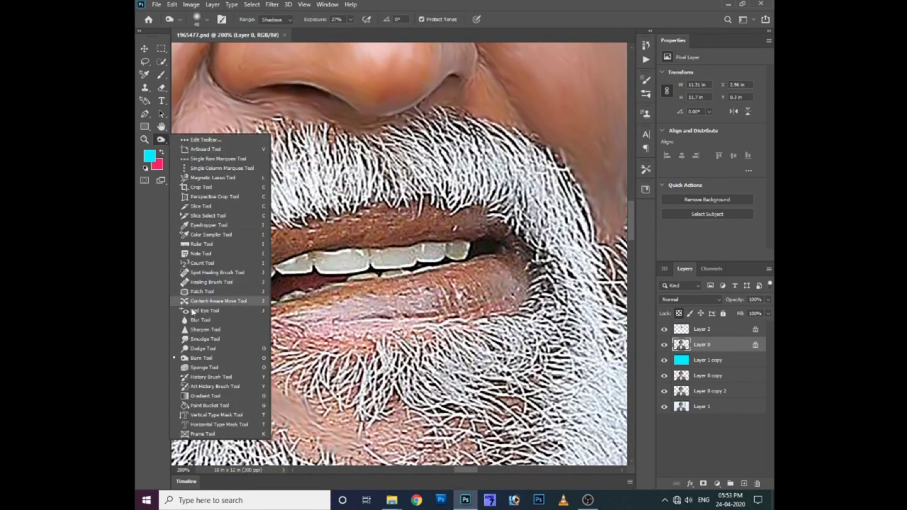
pyautogui.click(195, 339)
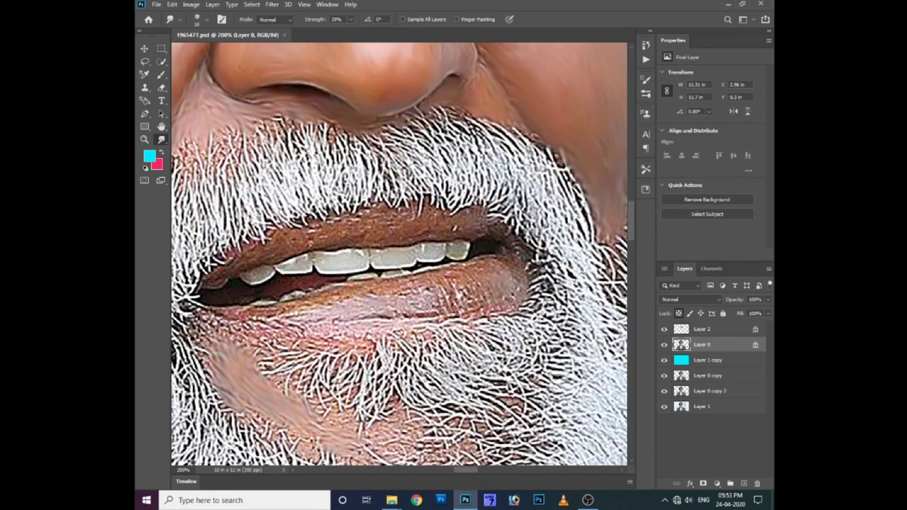
pyautogui.moveTo(361, 237)
pyautogui.mouseDown()
pyautogui.moveTo(436, 214)
pyautogui.moveTo(494, 229)
pyautogui.mouseUp()
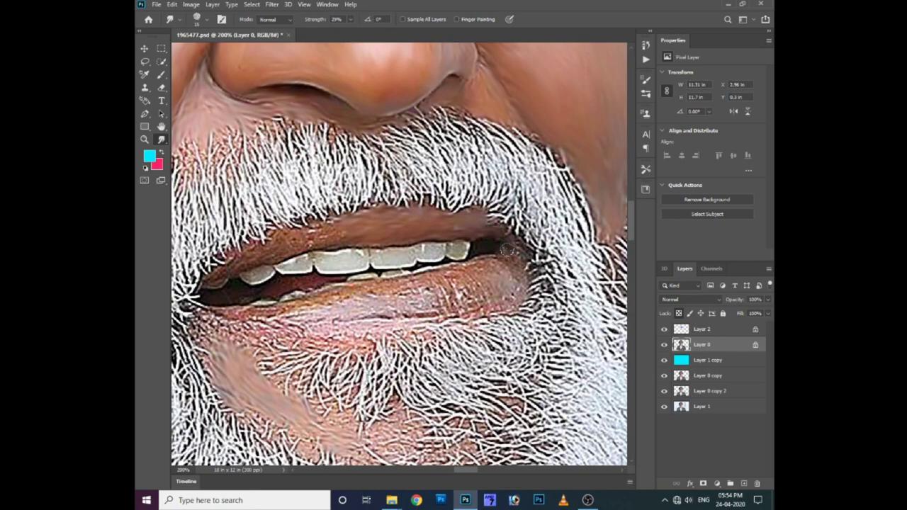
pyautogui.moveTo(516, 285)
pyautogui.mouseDown()
pyautogui.moveTo(478, 291)
pyautogui.moveTo(454, 269)
pyautogui.moveTo(448, 292)
pyautogui.moveTo(425, 297)
pyautogui.moveTo(442, 304)
pyautogui.moveTo(401, 281)
pyautogui.moveTo(408, 278)
pyautogui.moveTo(397, 301)
pyautogui.moveTo(409, 318)
pyautogui.moveTo(443, 319)
pyautogui.moveTo(363, 319)
pyautogui.moveTo(390, 306)
pyautogui.moveTo(355, 294)
pyautogui.moveTo(358, 318)
pyautogui.mouseUp()
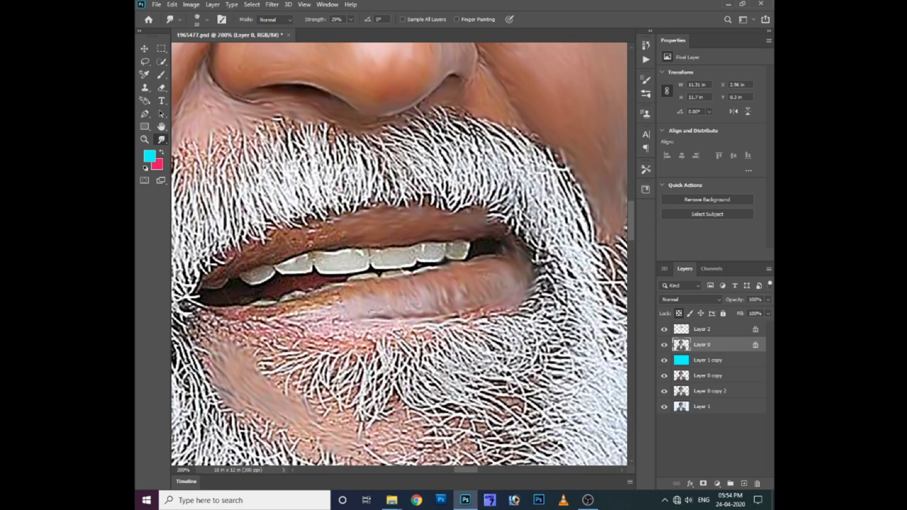
# - Blend the lower lip edge and the skin below the left lip corner into the beard
pyautogui.moveTo(279, 318)
pyautogui.mouseDown()
pyautogui.moveTo(250, 319)
pyautogui.moveTo(343, 311)
pyautogui.moveTo(335, 292)
pyautogui.mouseUp()
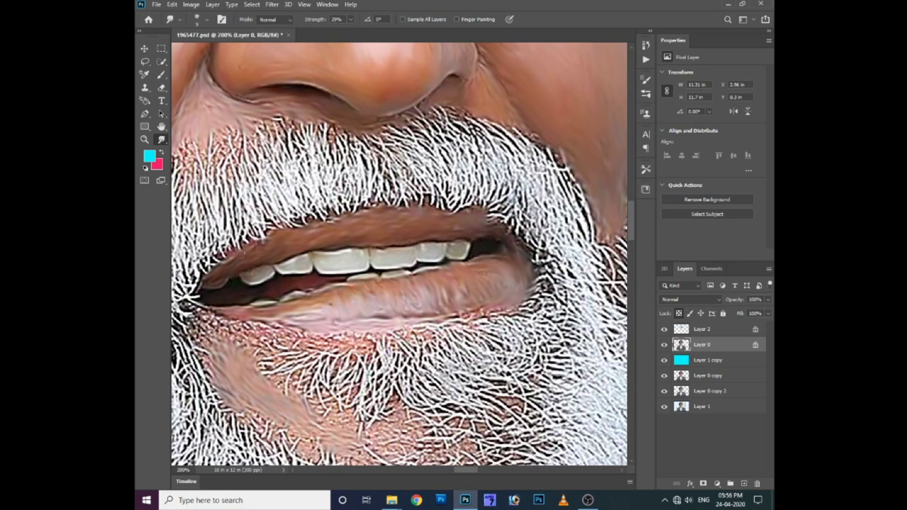
pyautogui.moveTo(244, 328); pyautogui.dragTo(276, 315)
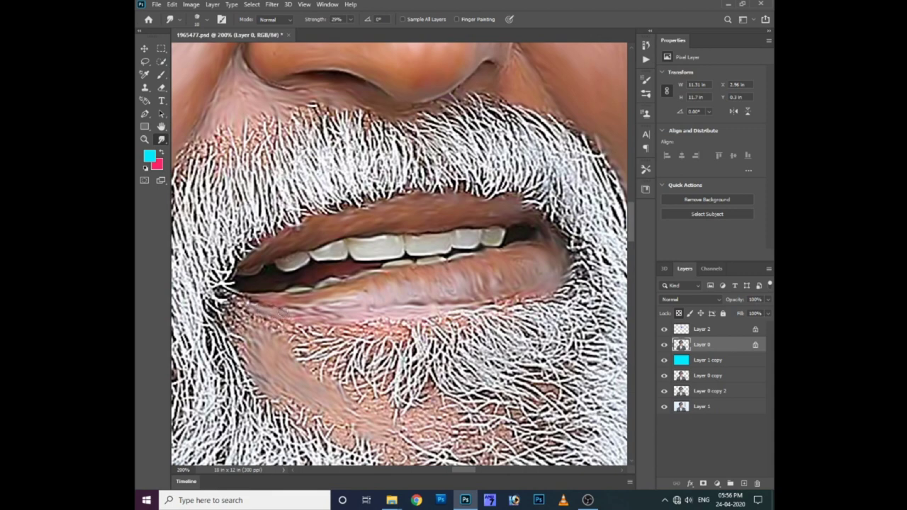
pyautogui.moveTo(258, 340); pyautogui.dragTo(228, 297)
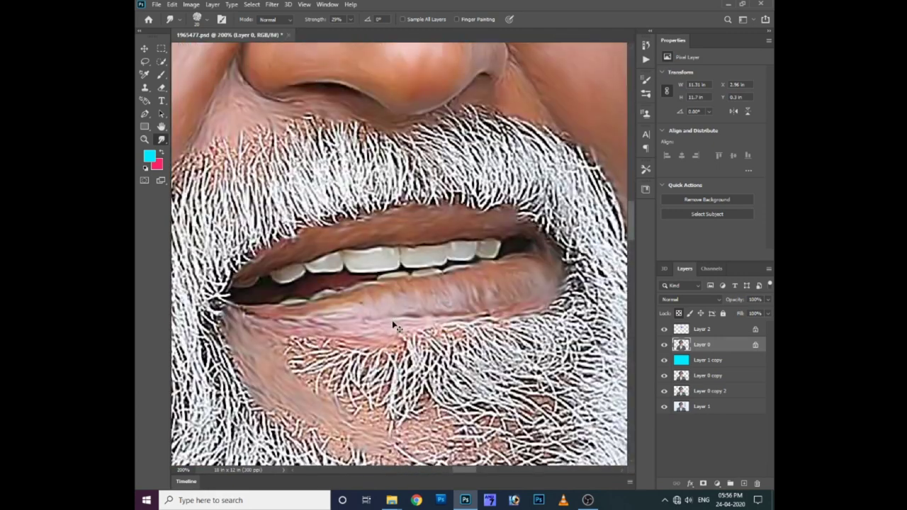
pyautogui.hotkey('ctrl', '-')
pyautogui.scroll(5, 395, 283)
pyautogui.scroll(4, 395, 283)
# - In Brush Settings, try scattered and solid tips at 45 then 40 px, test-smudging the beard
pyautogui.rightClick(343, 211)
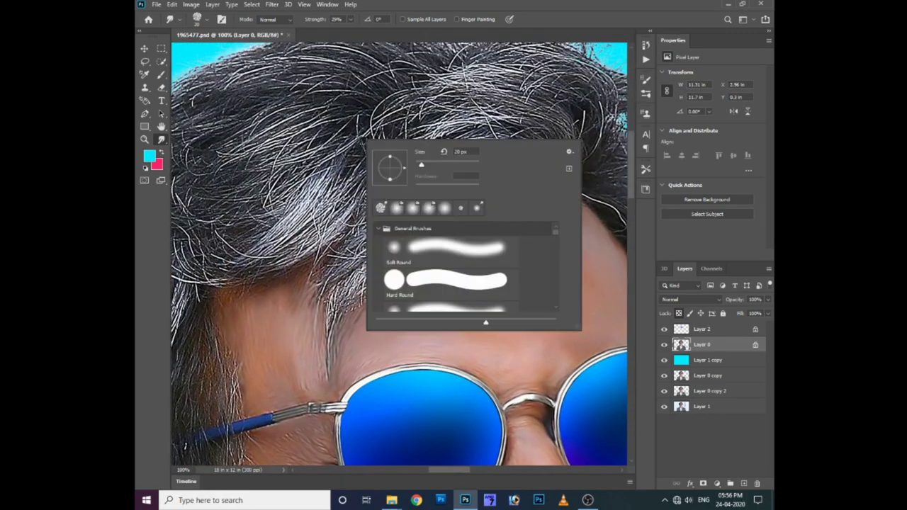
pyautogui.click(646, 80)
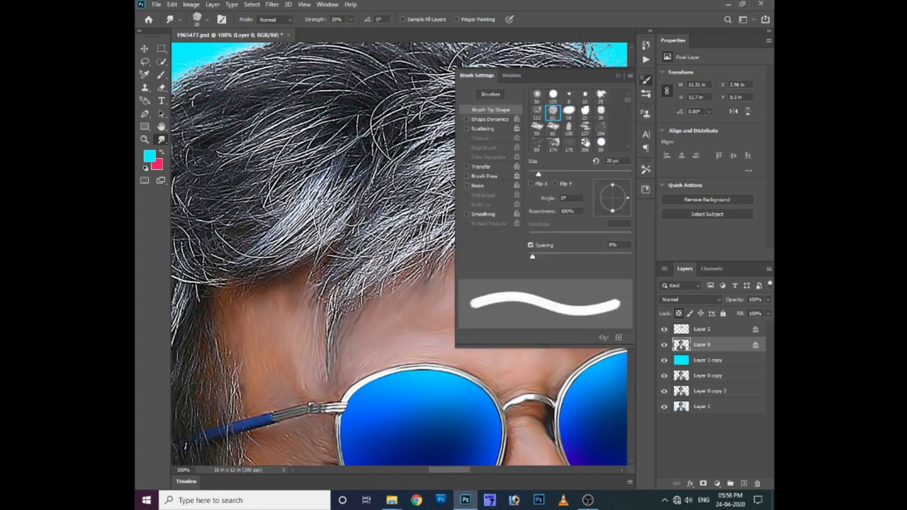
pyautogui.click(600, 127)
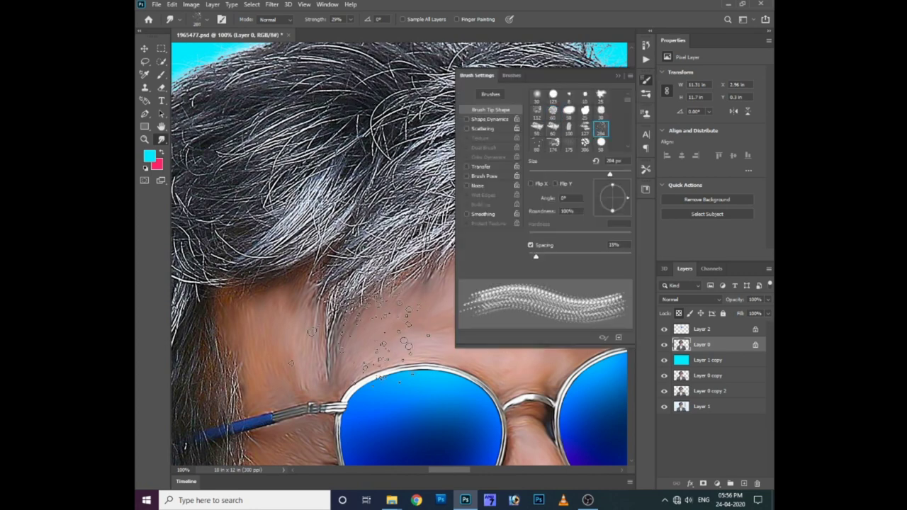
pyautogui.moveTo(404, 409); pyautogui.dragTo(287, 204)
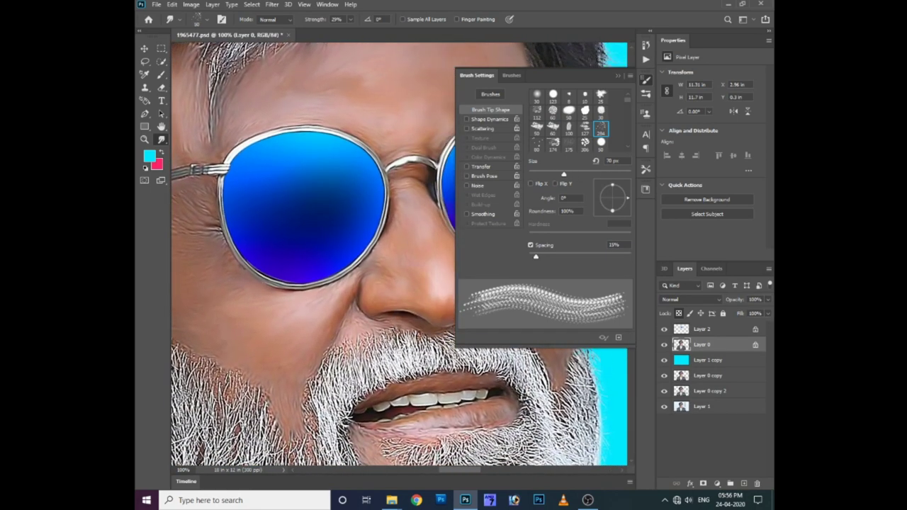
pyautogui.moveTo(563, 174); pyautogui.dragTo(546, 174)
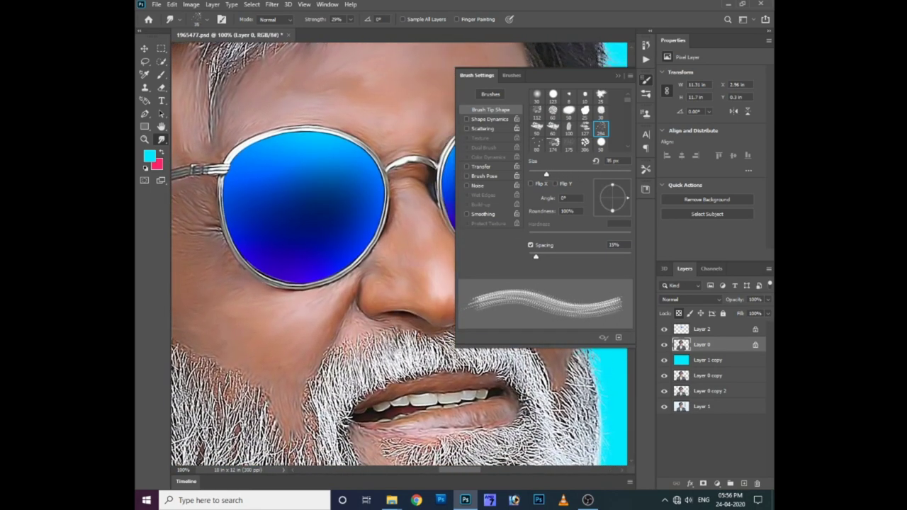
pyautogui.scroll(-2, 581, 136)
pyautogui.scroll(-2, 574, 133)
pyautogui.scroll(-2, 567, 131)
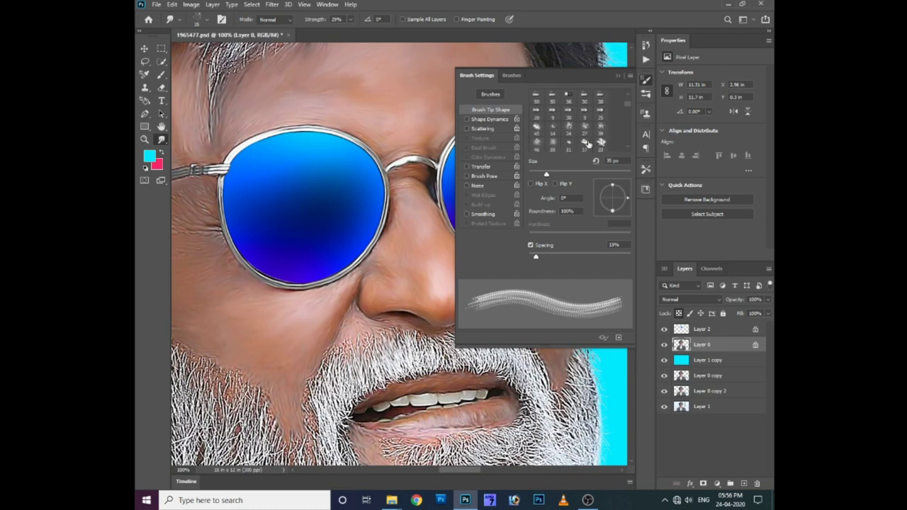
pyautogui.scroll(-2, 558, 128)
pyautogui.click(537, 129)
pyautogui.press('[')
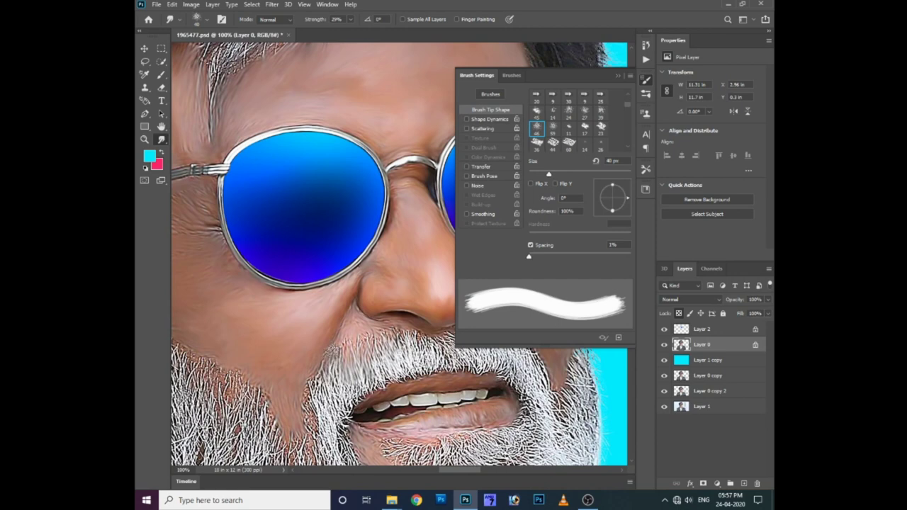
pyautogui.moveTo(322, 411); pyautogui.dragTo(317, 387)
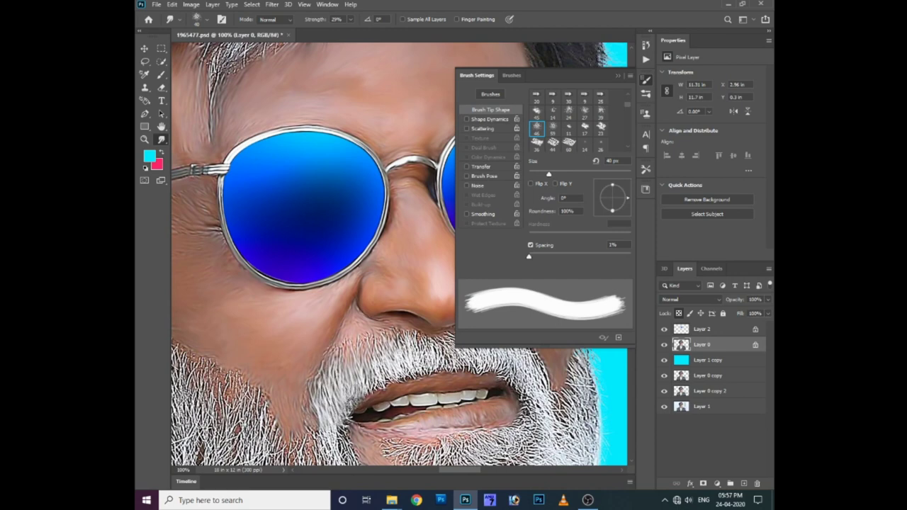
# - Reduce the smudge brush to 30 px while trying thicker and other brush tips
pyautogui.press('[')
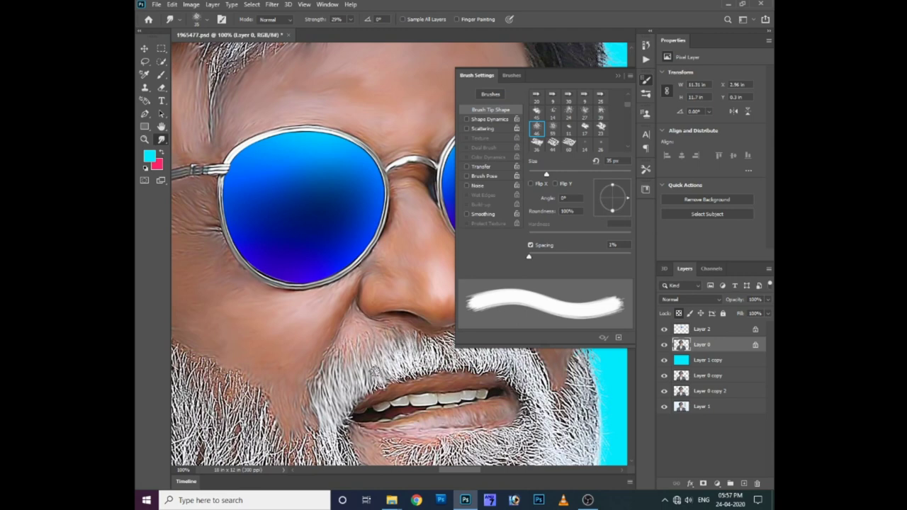
pyautogui.press('[')
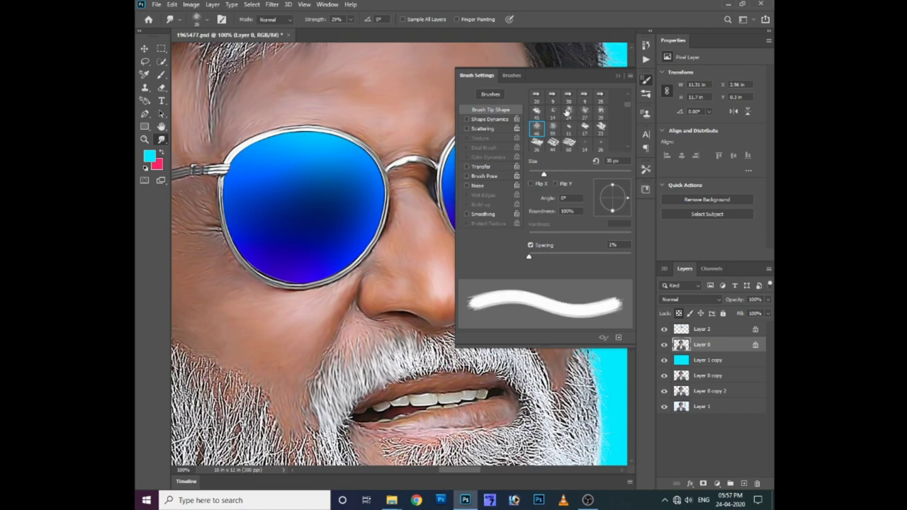
pyautogui.click(538, 127)
pyautogui.scroll(-2, 587, 133)
pyautogui.scroll(-1, 587, 133)
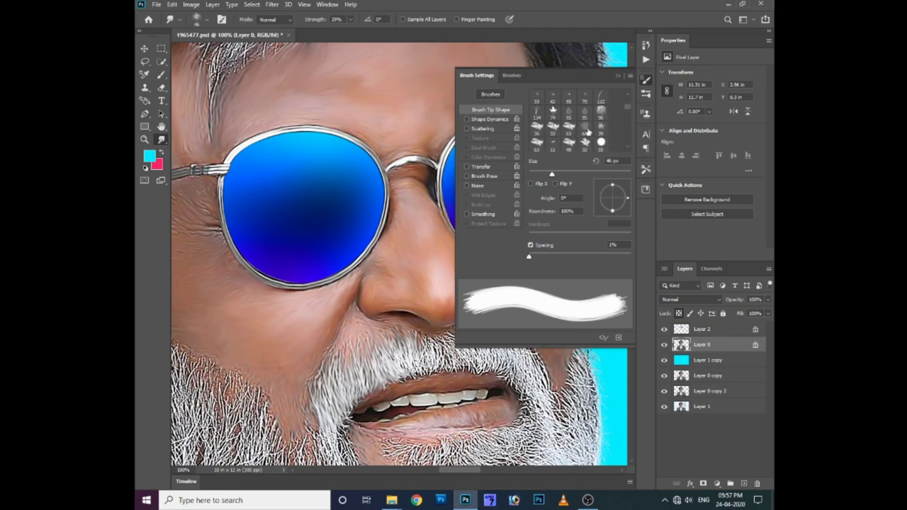
pyautogui.click(586, 129)
pyautogui.press('[')
pyautogui.press('[')
pyautogui.press('[')
pyautogui.press('[')
pyautogui.press('[')
pyautogui.press('[')
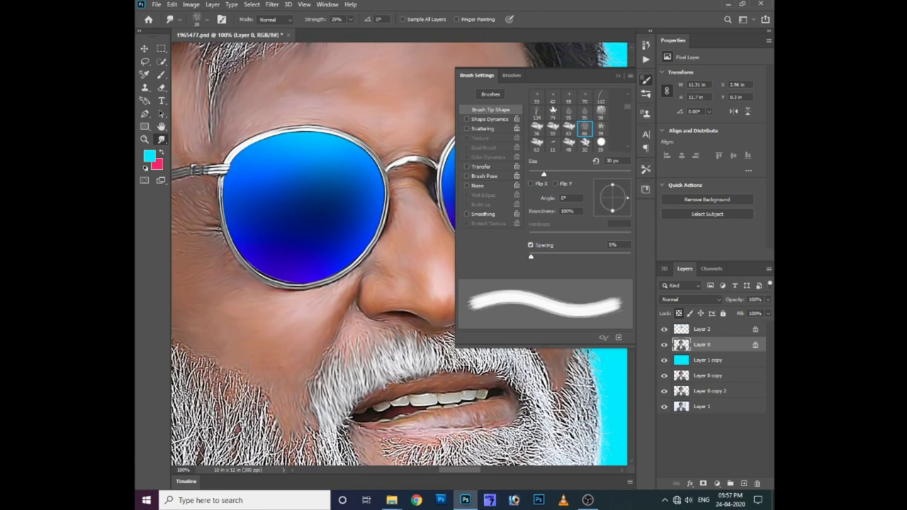
pyautogui.scroll(1, 597, 131)
pyautogui.scroll(1, 597, 131)
pyautogui.scroll(1, 597, 131)
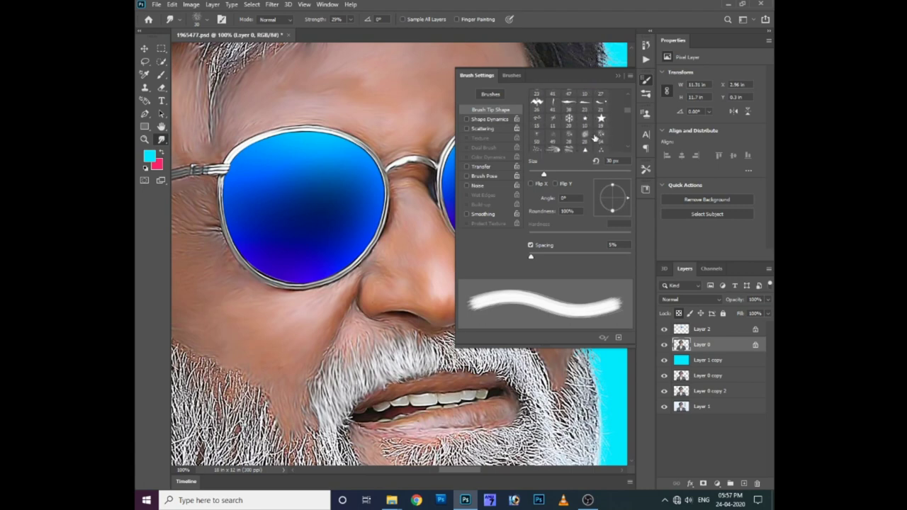
pyautogui.scroll(1, 597, 131)
pyautogui.scroll(2, 597, 131)
pyautogui.scroll(2, 597, 131)
pyautogui.scroll(2, 597, 131)
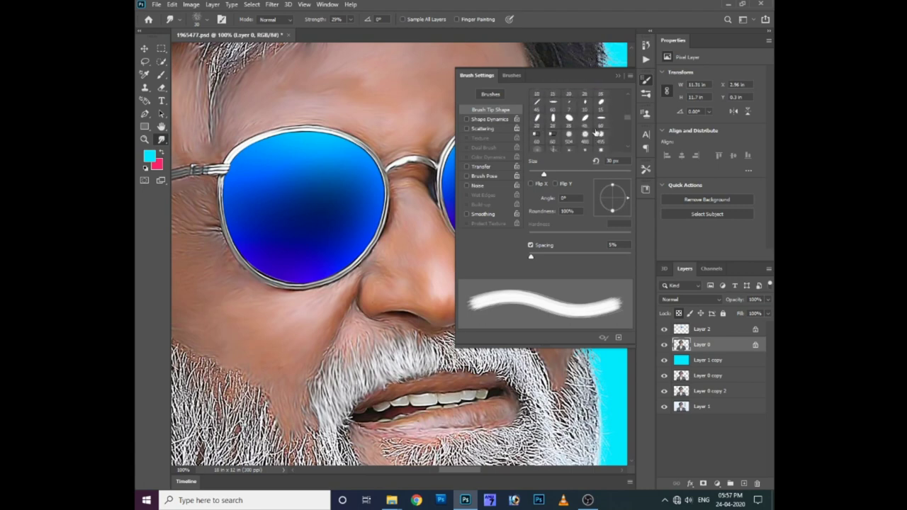
pyautogui.scroll(2, 597, 131)
pyautogui.scroll(-2, 597, 133)
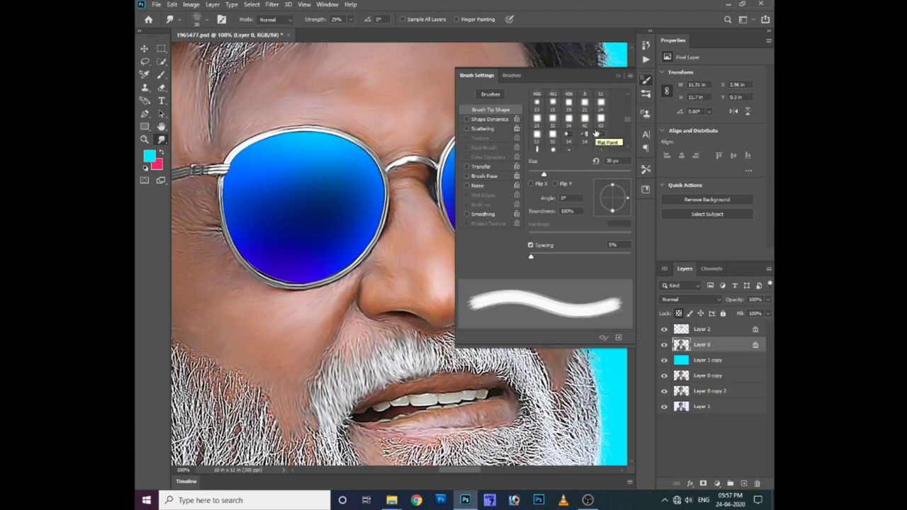
pyautogui.scroll(-1, 596, 132)
pyautogui.scroll(-2, 597, 133)
pyautogui.scroll(-2, 597, 133)
pyautogui.scroll(-1, 596, 132)
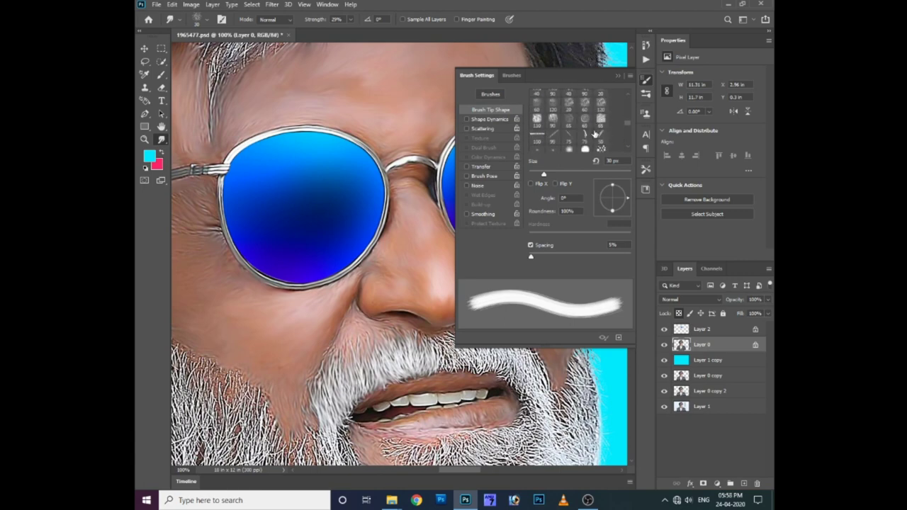
# - Set a wide textured brush tip at 20 px, close Brush Settings and zoom in on the moustache
pyautogui.doubleClick(599, 137)
pyautogui.press('Return')
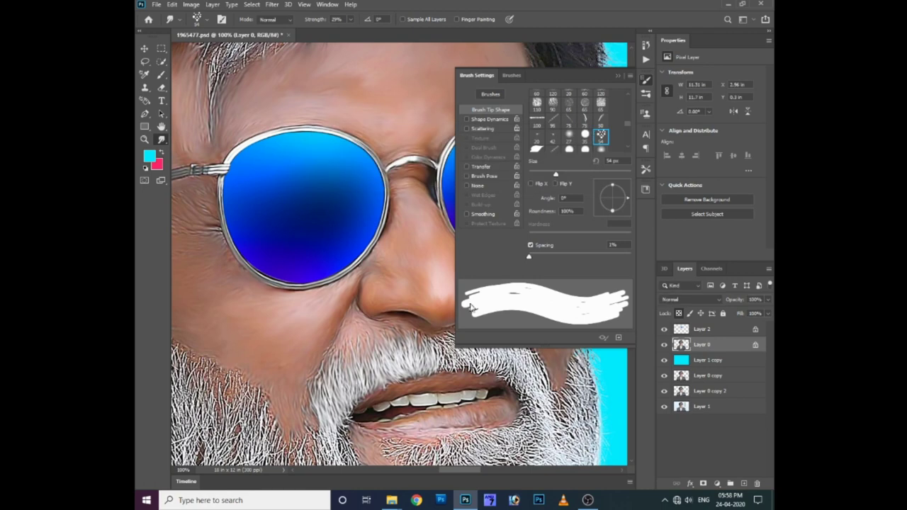
pyautogui.press('[')
pyautogui.press('[')
pyautogui.press('[')
pyautogui.press('[')
pyautogui.press('[')
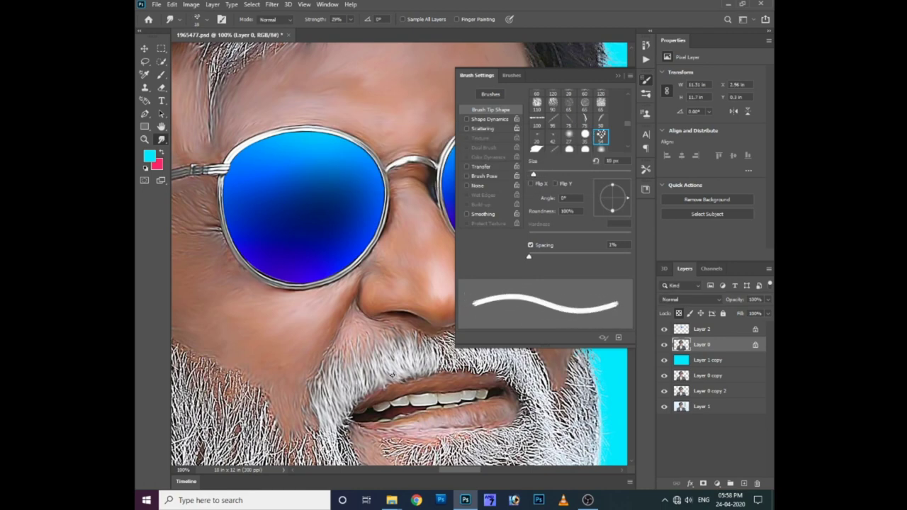
pyautogui.press(']')
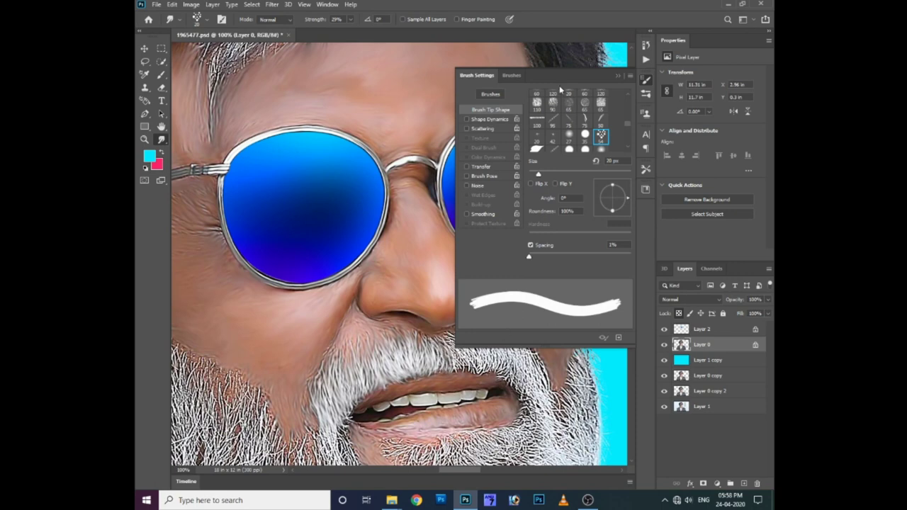
pyautogui.press('F5')
pyautogui.hotkey('ctrl', '+')
pyautogui.hotkey('ctrl', '+')
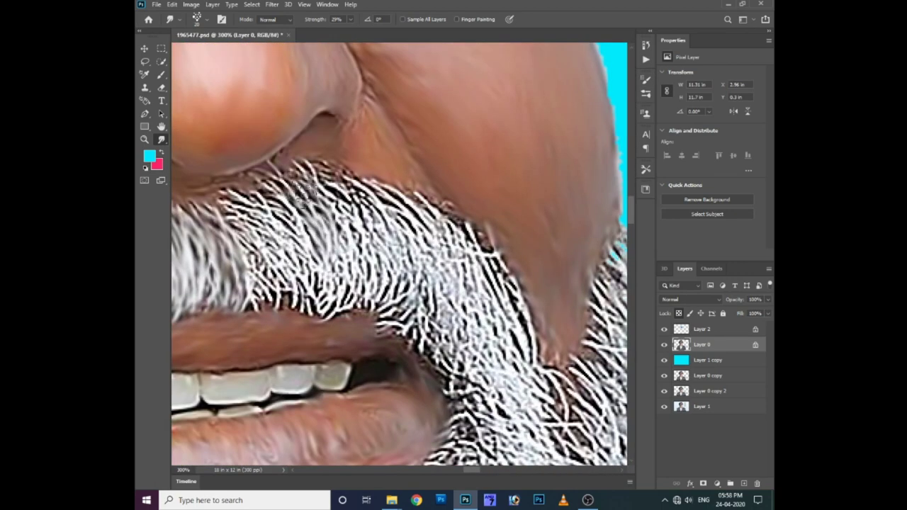
# - Smudge the moustache hairs under the nose, across its centre and toward its right end
pyautogui.moveTo(312, 188)
pyautogui.mouseDown()
pyautogui.moveTo(302, 167)
pyautogui.moveTo(324, 172)
pyautogui.moveTo(340, 297)
pyautogui.moveTo(312, 284)
pyautogui.mouseUp()
pyautogui.hscroll(-2, 312, 284)
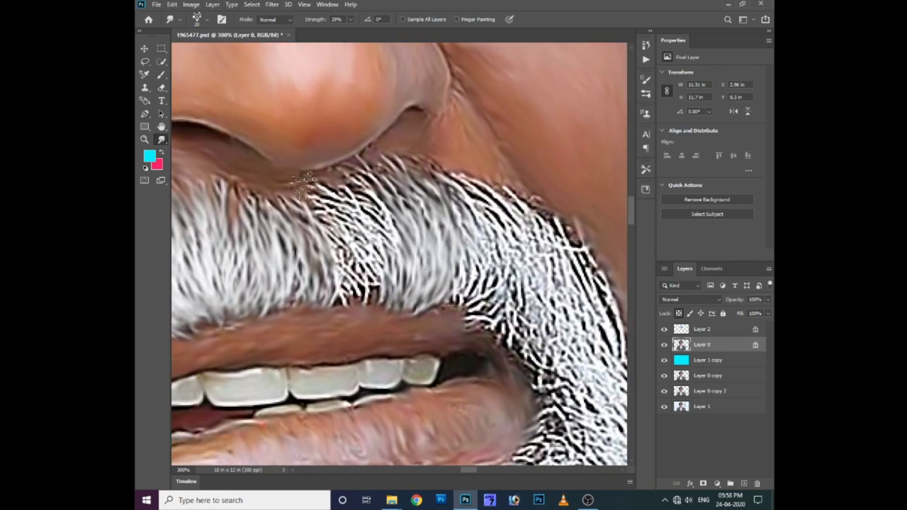
pyautogui.moveTo(304, 183)
pyautogui.mouseDown()
pyautogui.moveTo(355, 248)
pyautogui.moveTo(365, 177)
pyautogui.moveTo(408, 219)
pyautogui.moveTo(368, 294)
pyautogui.moveTo(348, 233)
pyautogui.mouseUp()
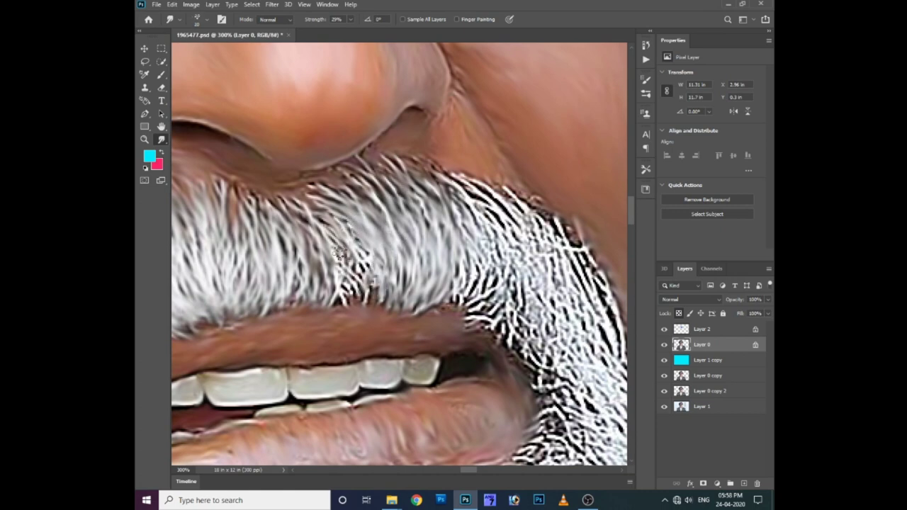
pyautogui.rightClick(397, 246)
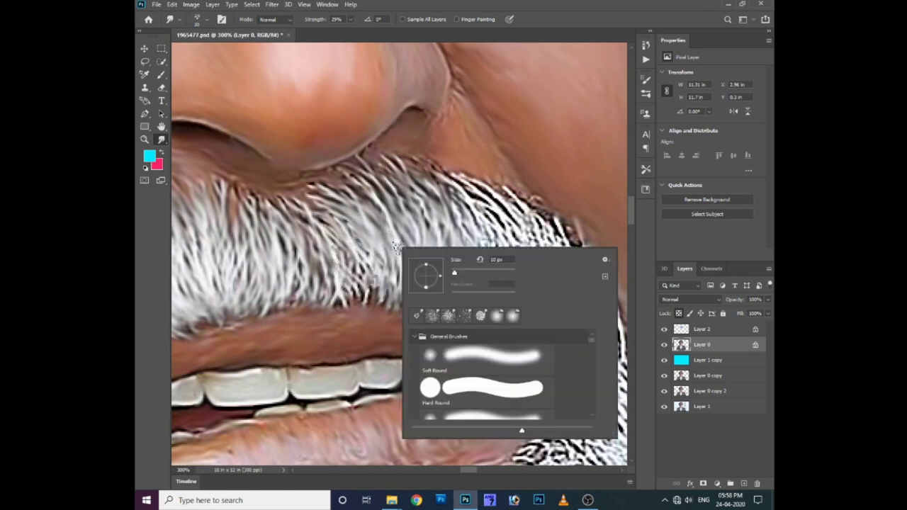
pyautogui.click(343, 260)
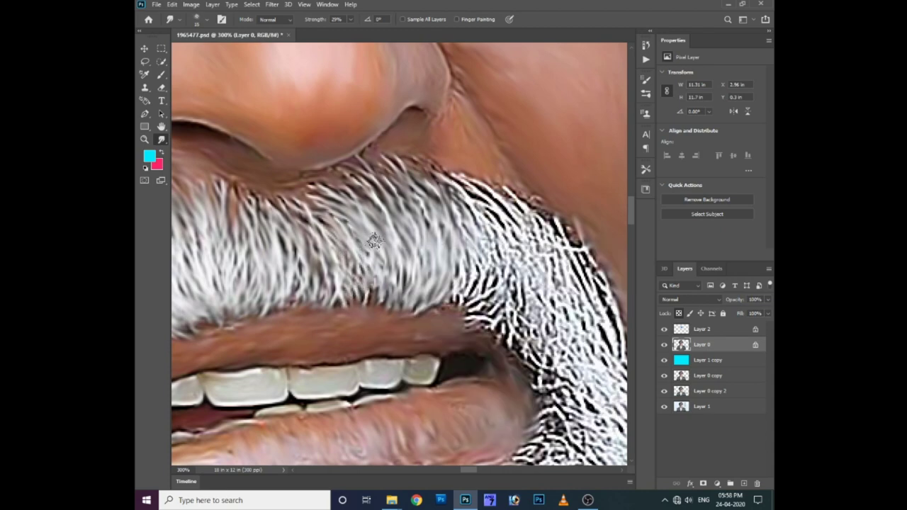
pyautogui.scroll(-1, 373, 241)
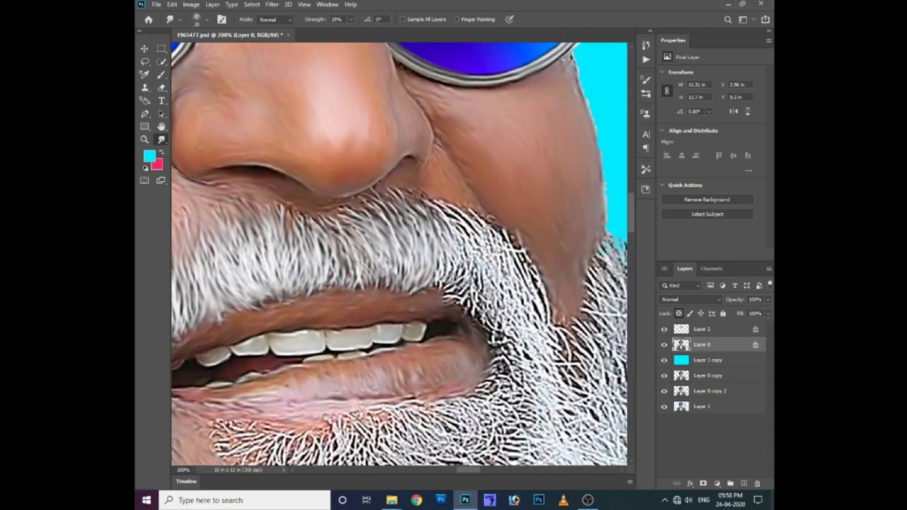
pyautogui.moveTo(451, 280)
pyautogui.mouseDown()
pyautogui.moveTo(443, 213)
pyautogui.moveTo(482, 241)
pyautogui.moveTo(510, 287)
pyautogui.moveTo(521, 255)
pyautogui.moveTo(543, 338)
pyautogui.mouseUp()
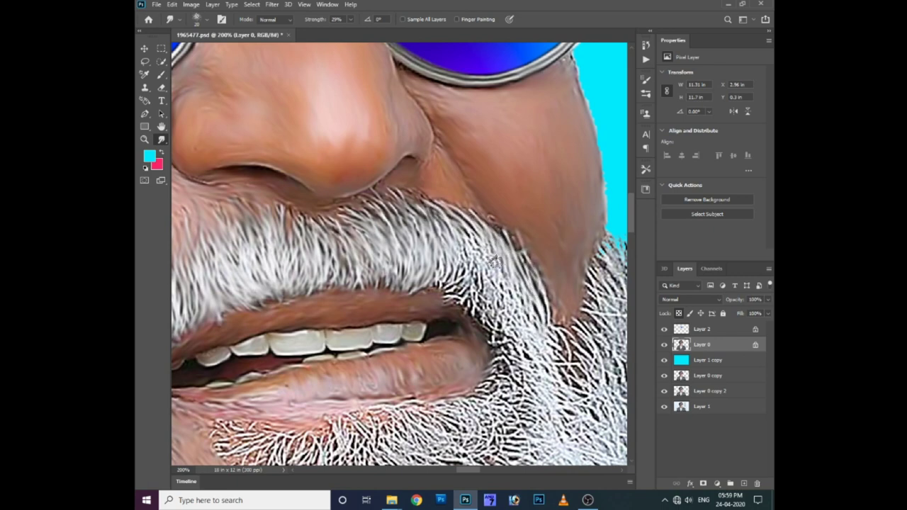
pyautogui.moveTo(494, 261)
pyautogui.mouseDown()
pyautogui.moveTo(480, 277)
pyautogui.moveTo(443, 284)
pyautogui.mouseUp()
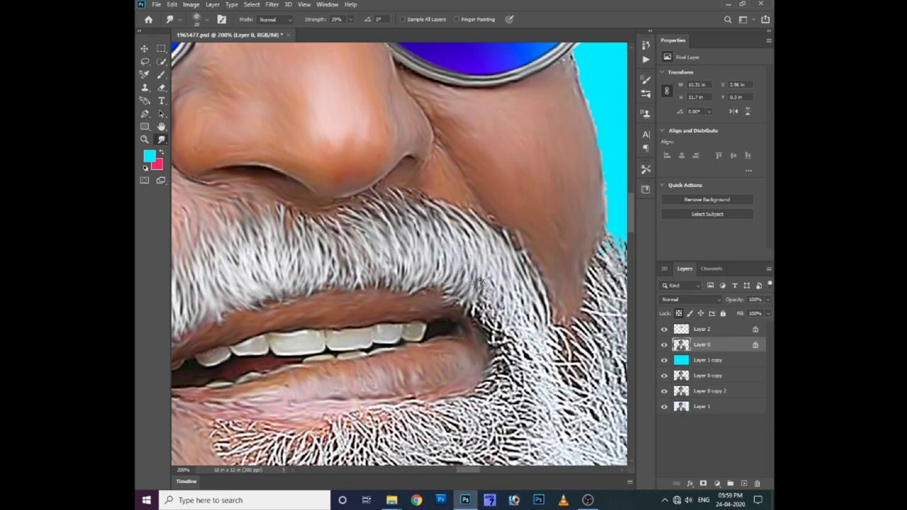
# - Smear the beard hairs beside the lip corner and pull the moustache tip into the beard
pyautogui.moveTo(492, 278)
pyautogui.mouseDown()
pyautogui.moveTo(498, 337)
pyautogui.moveTo(539, 334)
pyautogui.moveTo(553, 358)
pyautogui.moveTo(555, 382)
pyautogui.moveTo(521, 411)
pyautogui.mouseUp()
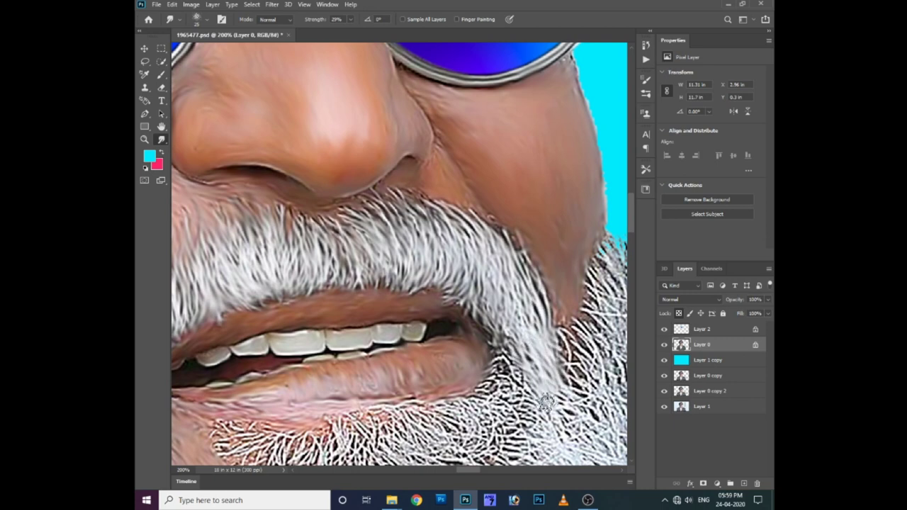
pyautogui.moveTo(521, 354)
pyautogui.mouseDown()
pyautogui.moveTo(510, 414)
pyautogui.moveTo(517, 439)
pyautogui.mouseUp()
pyautogui.scroll(-2, 535, 341)
pyautogui.moveTo(535, 340); pyautogui.dragTo(525, 382)
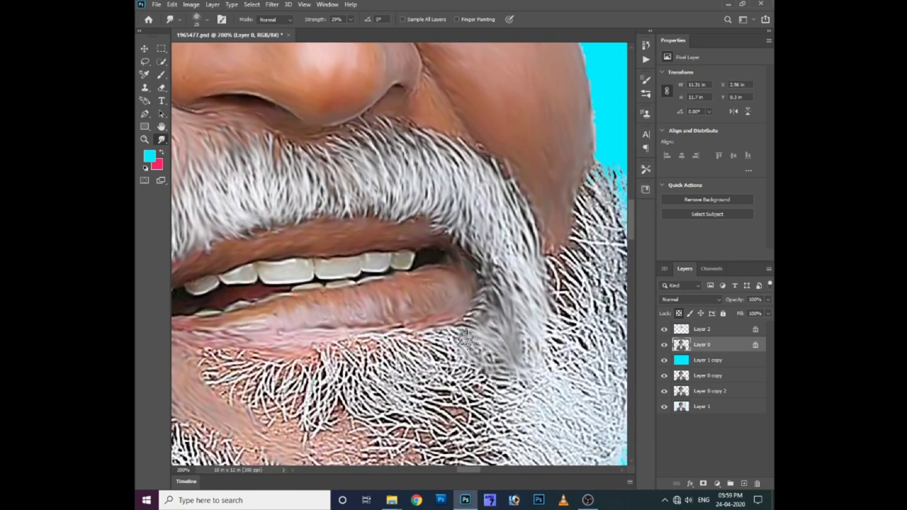
pyautogui.moveTo(476, 314); pyautogui.dragTo(510, 397)
pyautogui.moveTo(274, 368)
pyautogui.mouseDown()
pyautogui.moveTo(299, 339)
pyautogui.moveTo(284, 383)
pyautogui.mouseUp()
# - Pull the beard hairs just below the lower lip downward in a row of strokes
pyautogui.moveTo(303, 332)
pyautogui.mouseDown()
pyautogui.moveTo(273, 372)
pyautogui.moveTo(245, 365)
pyautogui.moveTo(260, 335)
pyautogui.moveTo(232, 329)
pyautogui.moveTo(279, 379)
pyautogui.mouseUp()
pyautogui.moveTo(294, 347); pyautogui.dragTo(283, 400)
pyautogui.moveTo(316, 336)
pyautogui.mouseDown()
pyautogui.moveTo(298, 408)
pyautogui.moveTo(311, 383)
pyautogui.mouseUp()
pyautogui.moveTo(344, 322); pyautogui.dragTo(333, 386)
pyautogui.moveTo(354, 305); pyautogui.dragTo(369, 361)
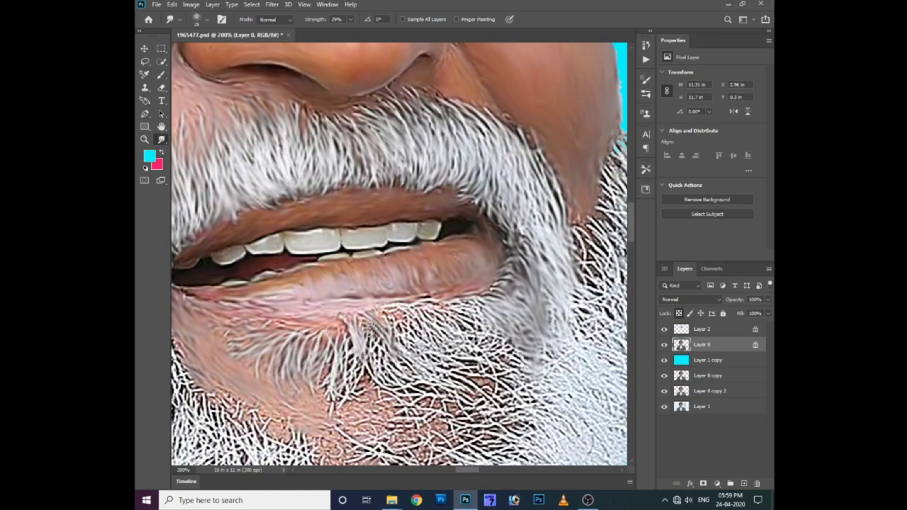
pyautogui.moveTo(376, 322); pyautogui.dragTo(379, 386)
pyautogui.moveTo(351, 333); pyautogui.dragTo(337, 401)
pyautogui.moveTo(328, 346); pyautogui.dragTo(333, 411)
pyautogui.moveTo(361, 348); pyautogui.dragTo(351, 404)
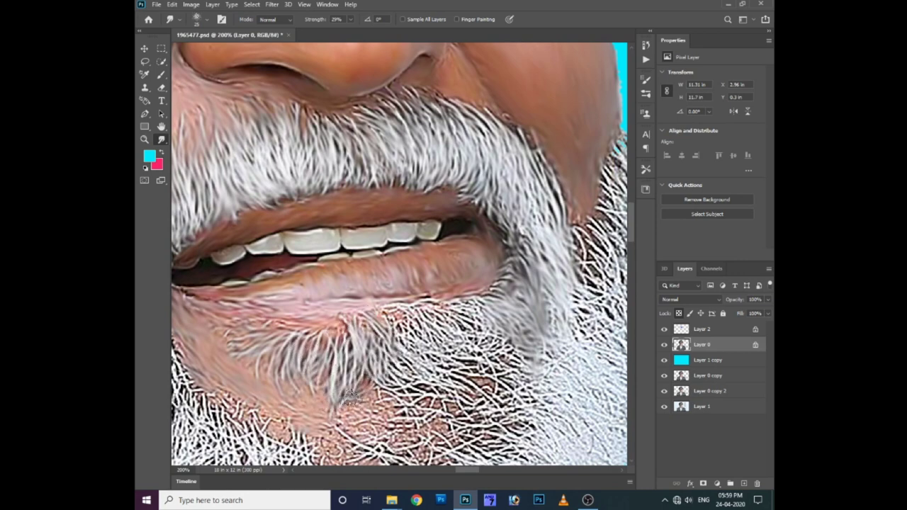
pyautogui.moveTo(388, 339); pyautogui.dragTo(389, 411)
pyautogui.moveTo(400, 319)
pyautogui.mouseDown()
pyautogui.moveTo(408, 396)
pyautogui.moveTo(421, 369)
pyautogui.mouseUp()
# - Soften the crisp beard hairs below the lower lip into grey streaks
pyautogui.moveTo(414, 301); pyautogui.dragTo(443, 351)
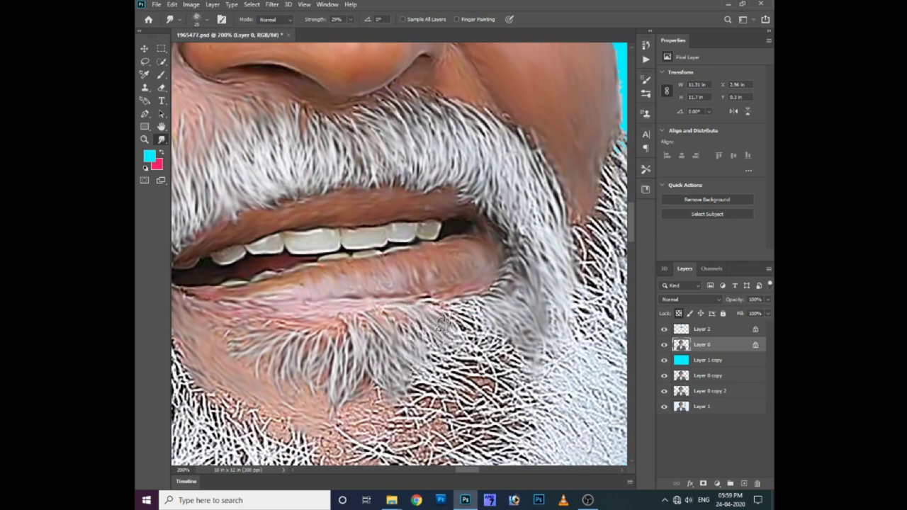
pyautogui.moveTo(447, 298)
pyautogui.mouseDown()
pyautogui.moveTo(486, 354)
pyautogui.moveTo(496, 351)
pyautogui.moveTo(496, 331)
pyautogui.moveTo(496, 365)
pyautogui.mouseUp()
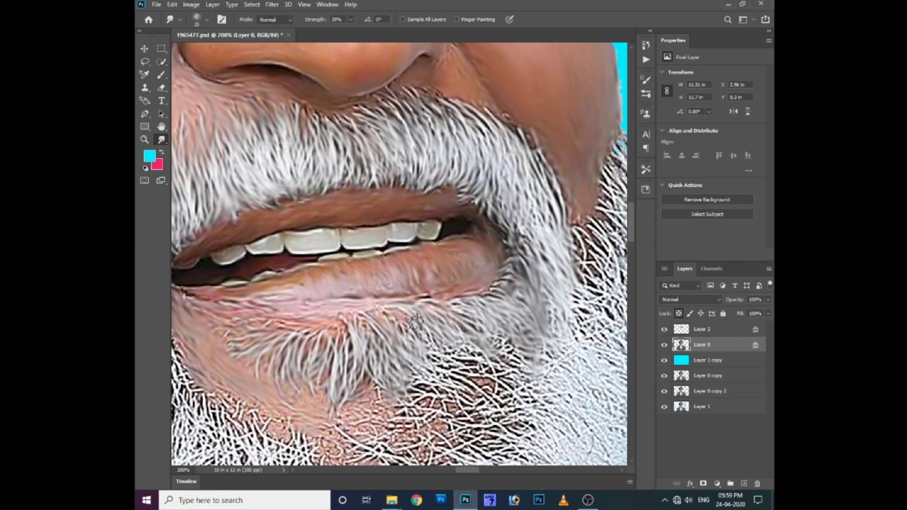
pyautogui.moveTo(411, 315); pyautogui.dragTo(460, 379)
pyautogui.moveTo(489, 337); pyautogui.dragTo(519, 367)
pyautogui.moveTo(418, 333); pyautogui.dragTo(489, 386)
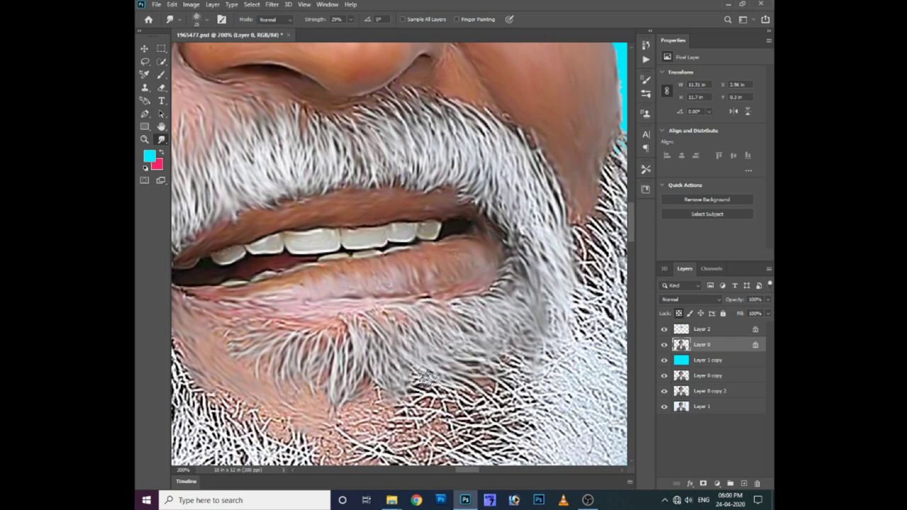
pyautogui.moveTo(425, 368)
pyautogui.mouseDown()
pyautogui.moveTo(457, 401)
pyautogui.moveTo(420, 407)
pyautogui.moveTo(461, 400)
pyautogui.moveTo(461, 345)
pyautogui.mouseUp()
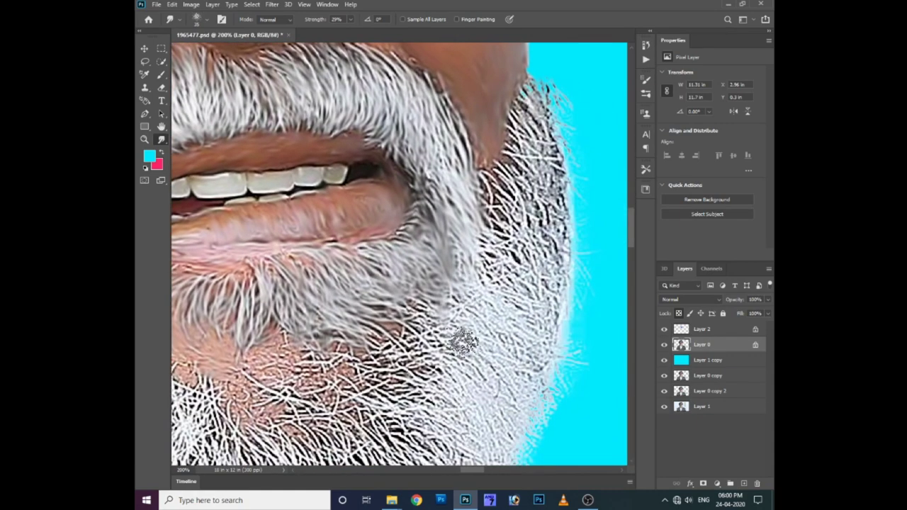
# - Soften the dark beard hairs along the right jawline
pyautogui.moveTo(496, 186)
pyautogui.mouseDown()
pyautogui.moveTo(505, 238)
pyautogui.moveTo(521, 113)
pyautogui.mouseUp()
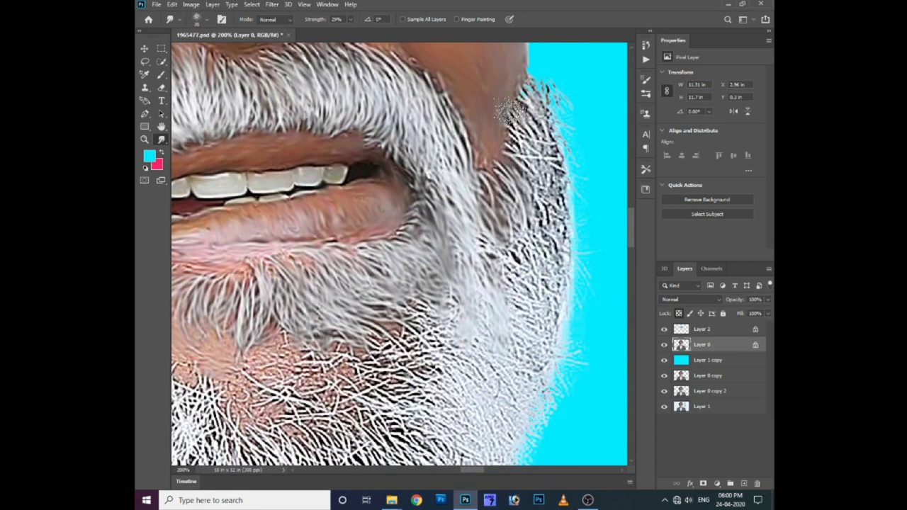
pyautogui.moveTo(528, 163)
pyautogui.mouseDown()
pyautogui.moveTo(515, 131)
pyautogui.moveTo(535, 205)
pyautogui.mouseUp()
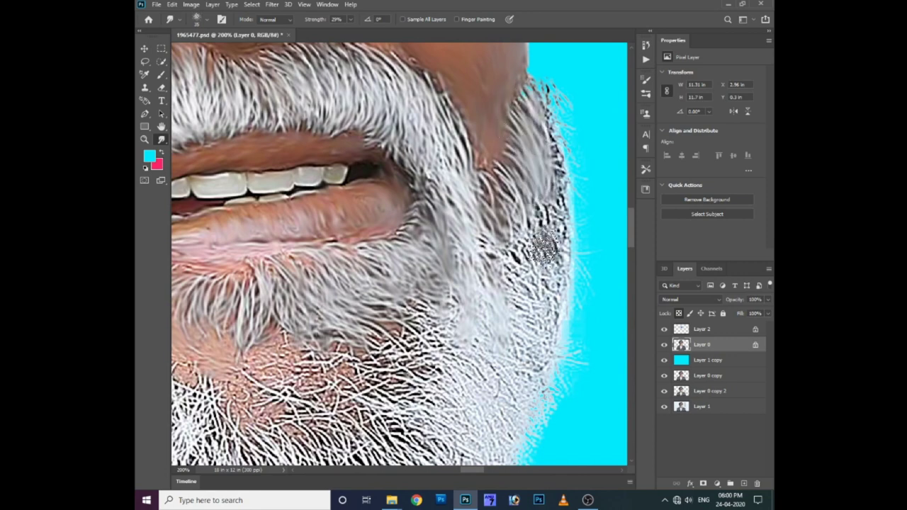
pyautogui.moveTo(546, 248)
pyautogui.mouseDown()
pyautogui.moveTo(556, 156)
pyautogui.moveTo(523, 282)
pyautogui.moveTo(512, 369)
pyautogui.moveTo(486, 253)
pyautogui.mouseUp()
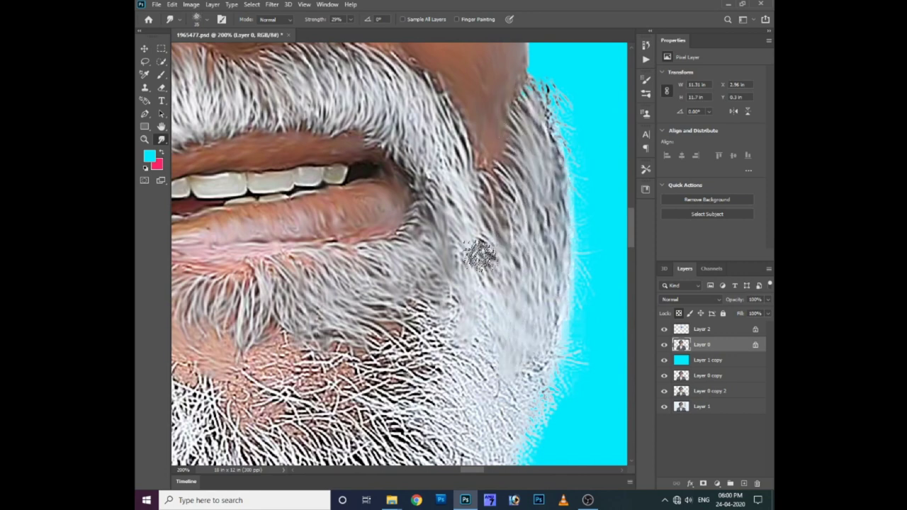
pyautogui.moveTo(489, 318)
pyautogui.mouseDown()
pyautogui.moveTo(478, 233)
pyautogui.moveTo(462, 225)
pyautogui.moveTo(447, 297)
pyautogui.mouseUp()
# - Blend the lower chin beard hairs into a soft grey patch down to below the chin
pyautogui.moveTo(425, 212); pyautogui.dragTo(439, 283)
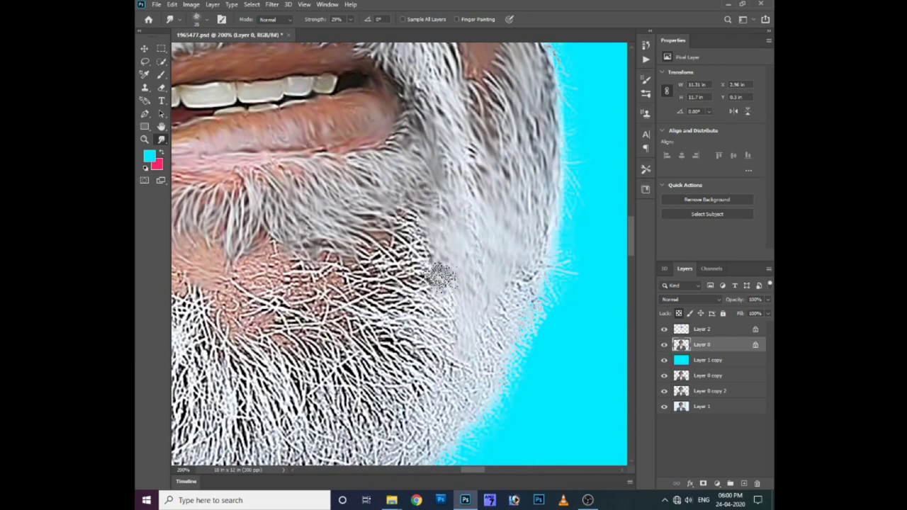
pyautogui.moveTo(397, 234); pyautogui.dragTo(446, 297)
pyautogui.moveTo(426, 241)
pyautogui.mouseDown()
pyautogui.moveTo(443, 286)
pyautogui.moveTo(368, 248)
pyautogui.moveTo(439, 341)
pyautogui.mouseUp()
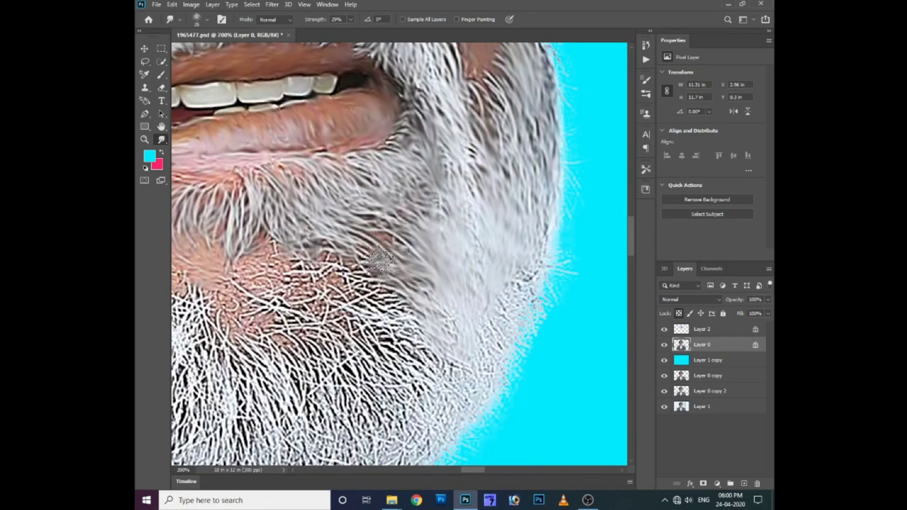
pyautogui.moveTo(347, 255); pyautogui.dragTo(425, 318)
pyautogui.moveTo(369, 284)
pyautogui.mouseDown()
pyautogui.moveTo(459, 344)
pyautogui.moveTo(487, 297)
pyautogui.moveTo(522, 274)
pyautogui.moveTo(518, 263)
pyautogui.moveTo(607, 219)
pyautogui.mouseUp()
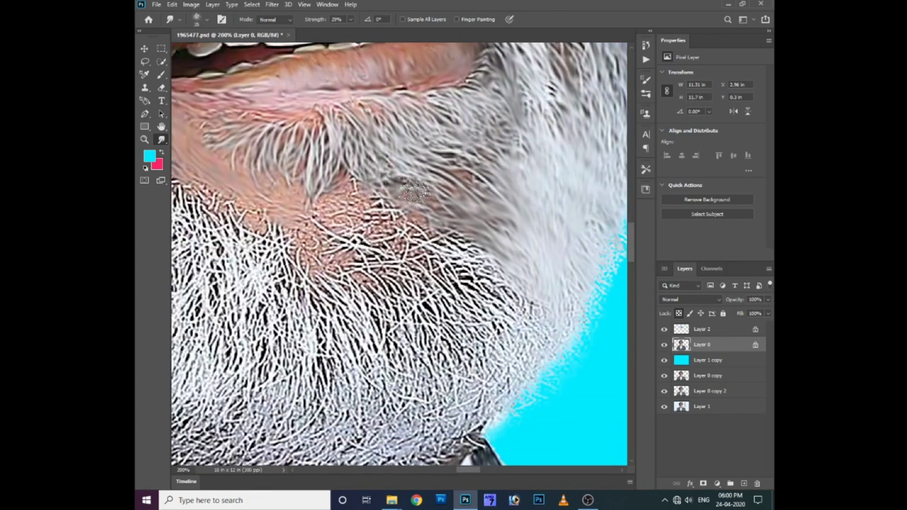
pyautogui.moveTo(327, 204)
pyautogui.mouseDown()
pyautogui.moveTo(319, 255)
pyautogui.moveTo(414, 298)
pyautogui.moveTo(386, 241)
pyautogui.moveTo(403, 227)
pyautogui.moveTo(482, 329)
pyautogui.mouseUp()
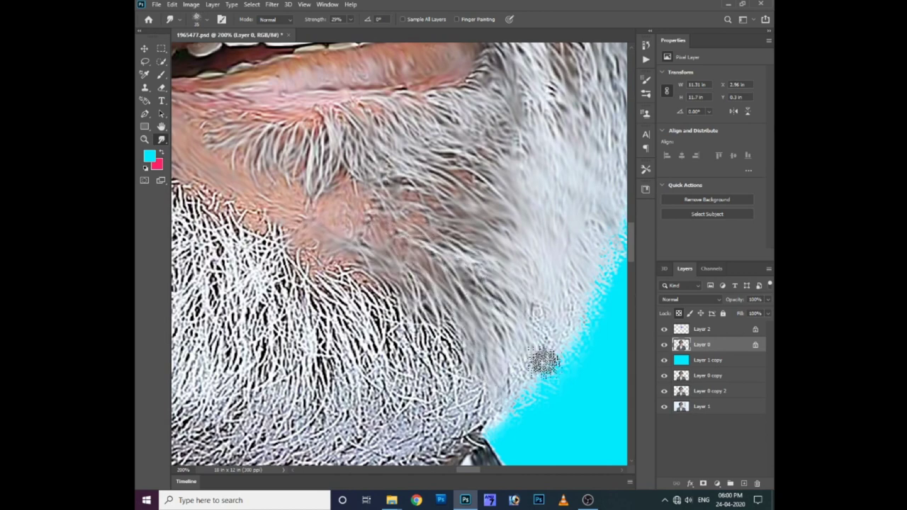
pyautogui.moveTo(543, 361); pyautogui.dragTo(458, 333)
pyautogui.scroll(3, 421, 385)
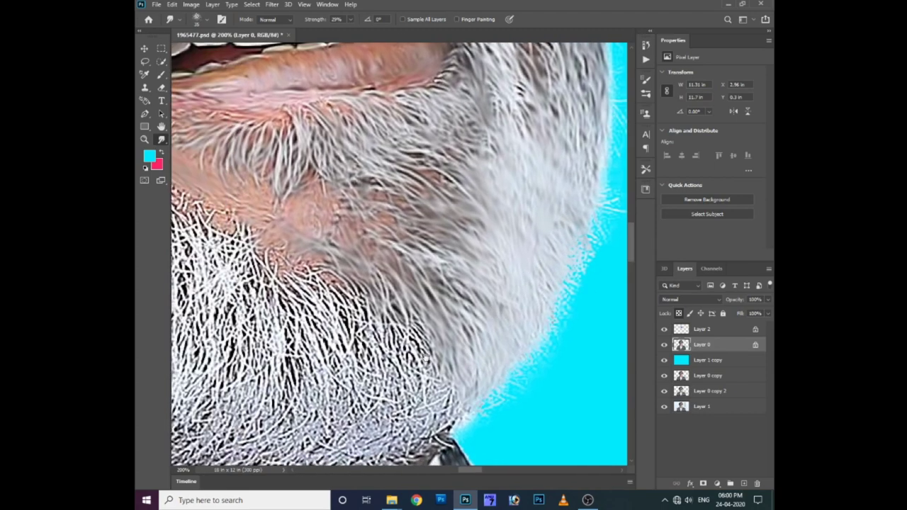
pyautogui.scroll(3, 411, 340)
# - At 29% strength, pull the beard hairs down below the left mouth corner
pyautogui.hotkey('ctrl', '-')
pyautogui.moveTo(300, 174); pyautogui.dragTo(304, 234)
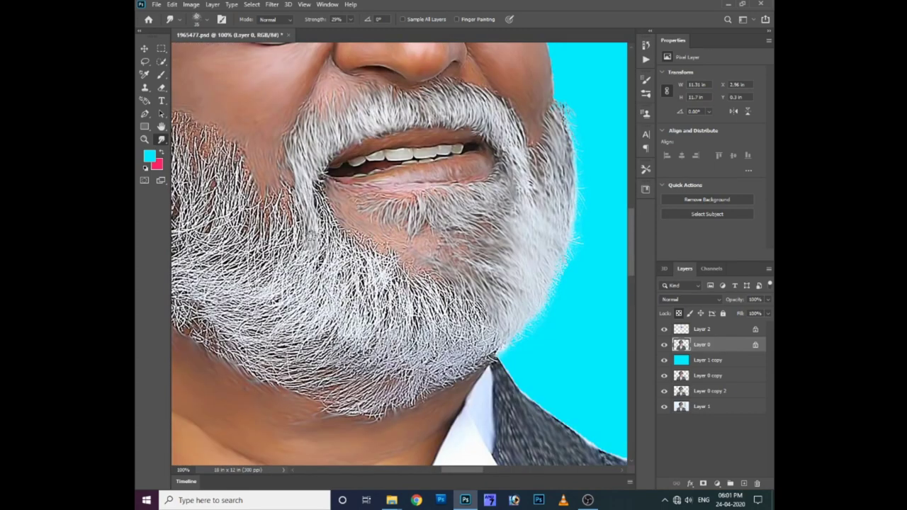
pyautogui.moveTo(303, 195)
pyautogui.mouseDown()
pyautogui.moveTo(308, 280)
pyautogui.moveTo(300, 260)
pyautogui.mouseUp()
pyautogui.moveTo(271, 191)
pyautogui.mouseDown()
pyautogui.moveTo(268, 263)
pyautogui.moveTo(298, 312)
pyautogui.mouseUp()
pyautogui.moveTo(311, 248); pyautogui.dragTo(315, 302)
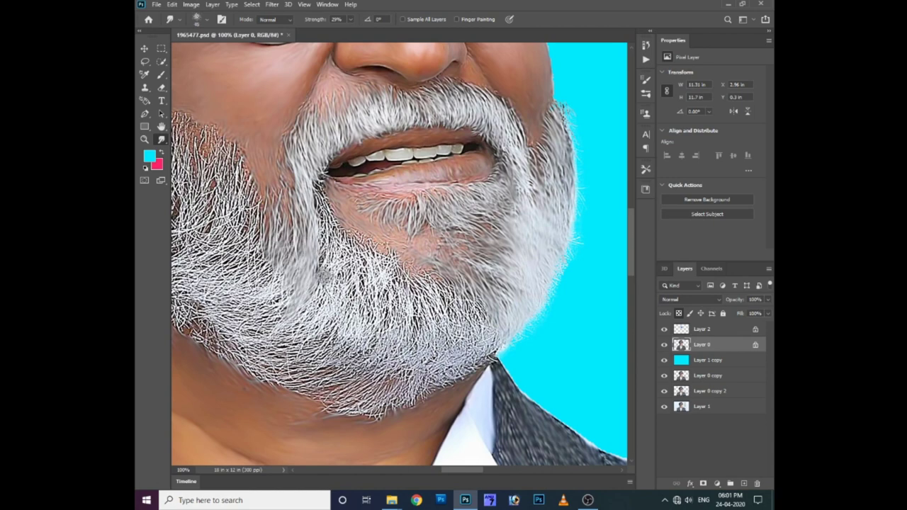
pyautogui.moveTo(327, 185); pyautogui.dragTo(332, 278)
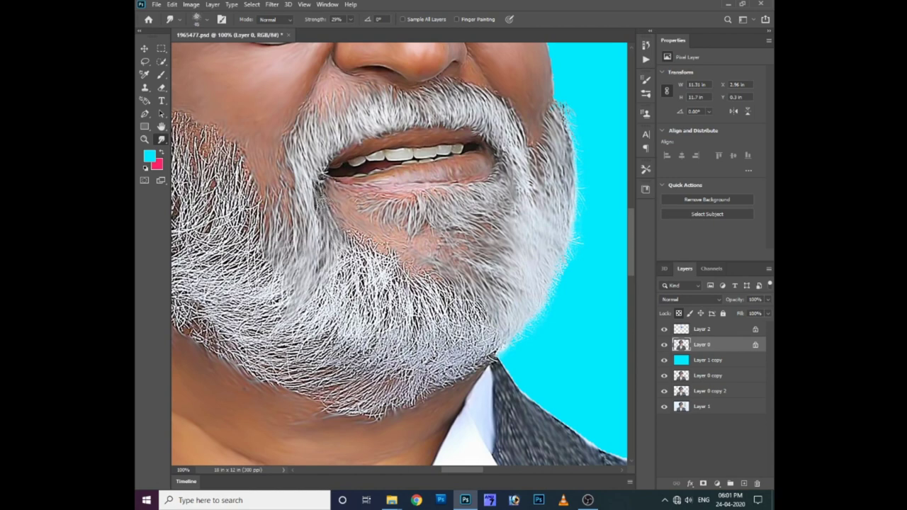
pyautogui.moveTo(323, 160); pyautogui.dragTo(345, 304)
pyautogui.moveTo(336, 212); pyautogui.dragTo(344, 274)
# - Smudge the beard down below the chin centre, right of the chin and along the lower chin
pyautogui.moveTo(347, 230); pyautogui.dragTo(362, 284)
pyautogui.moveTo(365, 244)
pyautogui.mouseDown()
pyautogui.moveTo(383, 312)
pyautogui.moveTo(401, 301)
pyautogui.mouseUp()
pyautogui.moveTo(396, 255); pyautogui.dragTo(414, 351)
pyautogui.moveTo(407, 282)
pyautogui.mouseDown()
pyautogui.moveTo(425, 347)
pyautogui.moveTo(446, 355)
pyautogui.mouseUp()
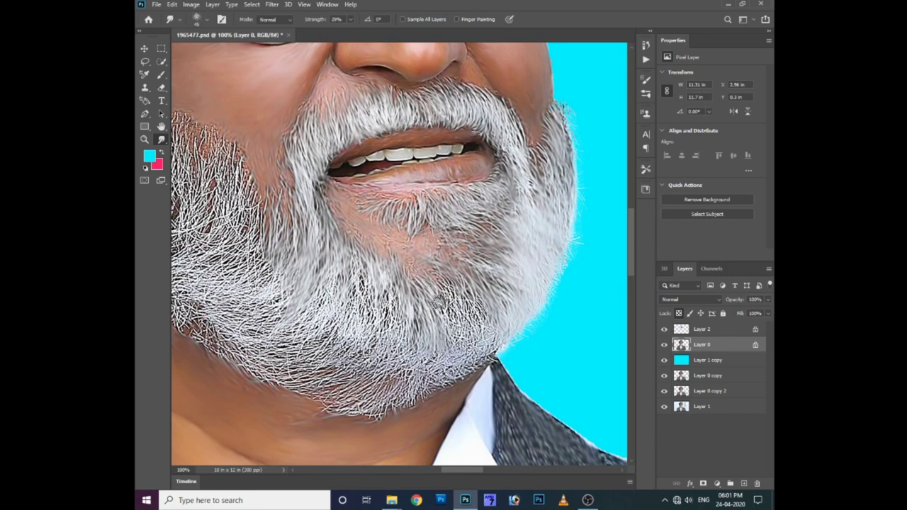
pyautogui.moveTo(432, 273); pyautogui.dragTo(453, 334)
pyautogui.moveTo(439, 275); pyautogui.dragTo(460, 326)
pyautogui.moveTo(461, 287); pyautogui.dragTo(482, 372)
pyautogui.moveTo(475, 319); pyautogui.dragTo(471, 376)
pyautogui.moveTo(462, 334)
pyautogui.mouseDown()
pyautogui.moveTo(453, 386)
pyautogui.moveTo(425, 401)
pyautogui.mouseUp()
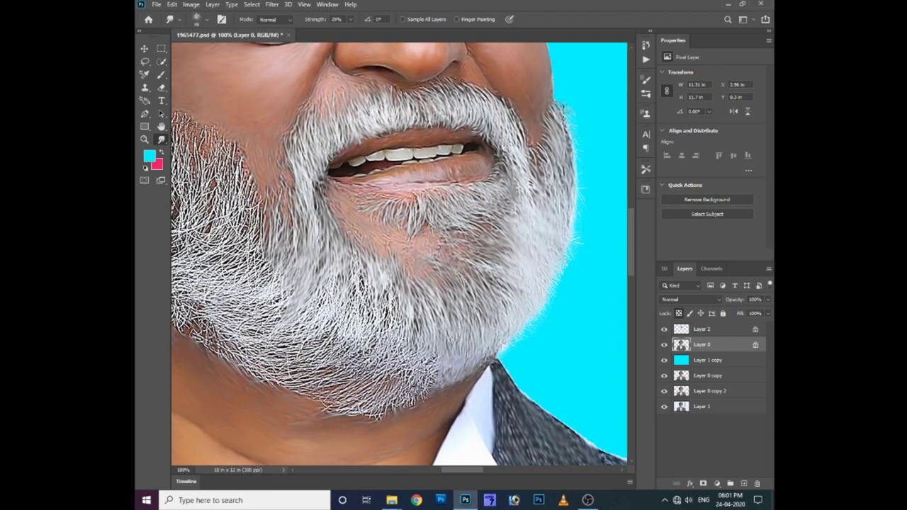
pyautogui.moveTo(423, 351)
pyautogui.mouseDown()
pyautogui.moveTo(394, 415)
pyautogui.moveTo(389, 392)
pyautogui.mouseUp()
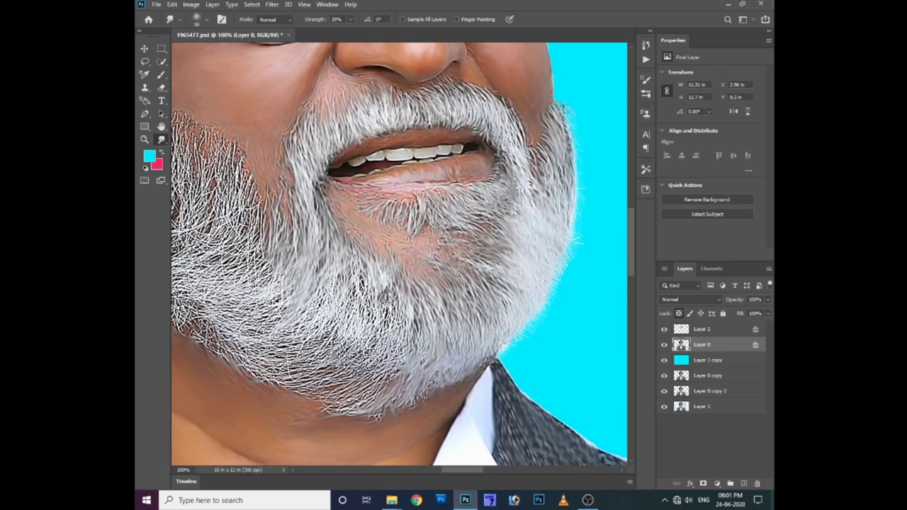
# - Smooth the hairs under the chin downward and blend its lower-left and lower-right edges
pyautogui.moveTo(388, 291)
pyautogui.mouseDown()
pyautogui.moveTo(391, 369)
pyautogui.moveTo(401, 375)
pyautogui.mouseUp()
pyautogui.moveTo(401, 319); pyautogui.dragTo(383, 411)
pyautogui.moveTo(372, 365)
pyautogui.mouseDown()
pyautogui.moveTo(344, 414)
pyautogui.moveTo(350, 405)
pyautogui.mouseUp()
pyautogui.moveTo(384, 342); pyautogui.dragTo(358, 383)
pyautogui.moveTo(369, 298); pyautogui.dragTo(348, 383)
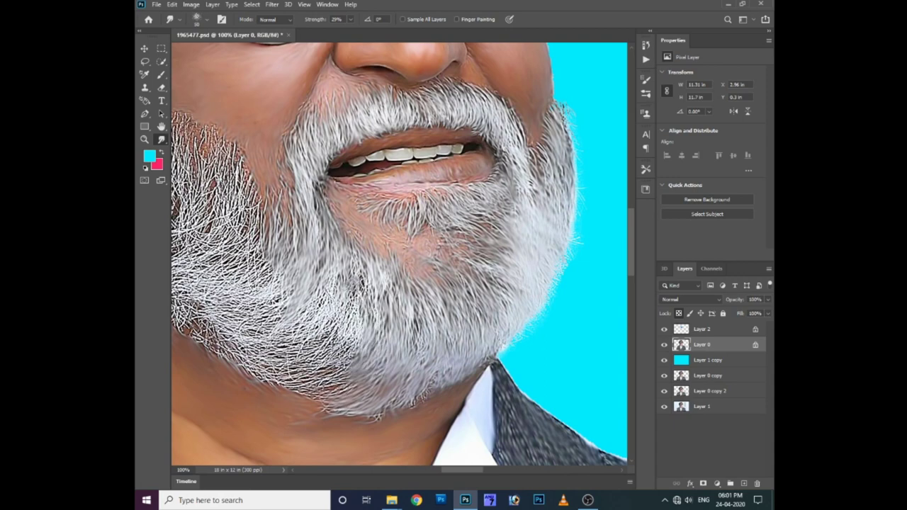
pyautogui.moveTo(358, 276)
pyautogui.mouseDown()
pyautogui.moveTo(344, 372)
pyautogui.moveTo(325, 336)
pyautogui.mouseUp()
pyautogui.moveTo(343, 291); pyautogui.dragTo(319, 386)
pyautogui.moveTo(340, 330)
pyautogui.mouseDown()
pyautogui.moveTo(280, 360)
pyautogui.moveTo(273, 376)
pyautogui.moveTo(341, 385)
pyautogui.mouseUp()
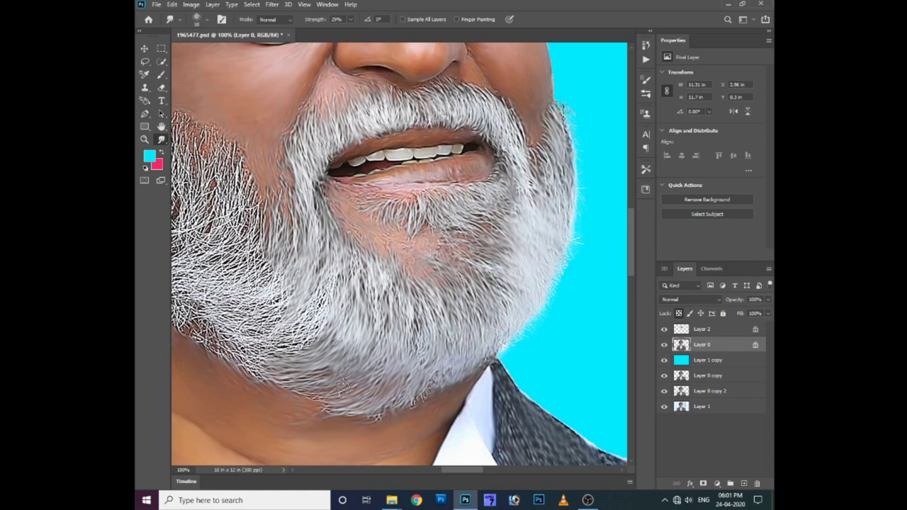
pyautogui.moveTo(440, 365); pyautogui.dragTo(405, 406)
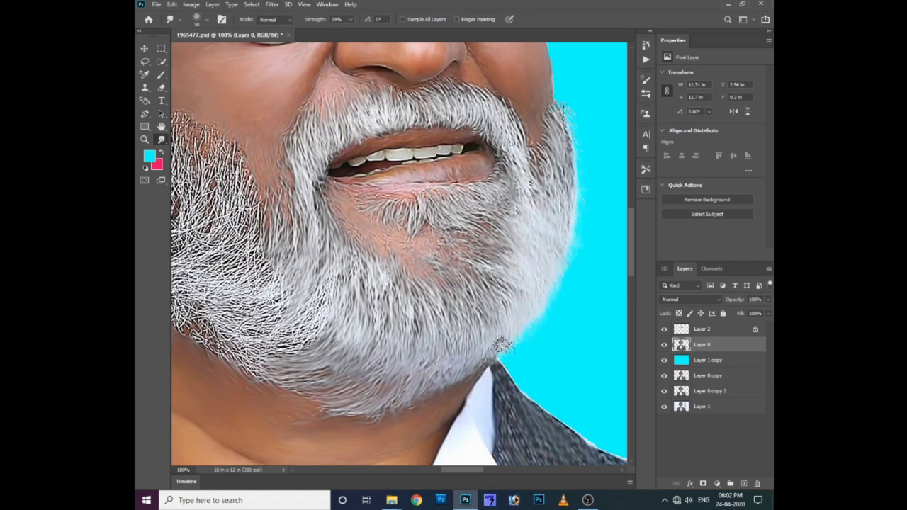
# - Smudge the strands along the left beard edge into soft painted strokes
pyautogui.hscroll(-3, 496, 298)
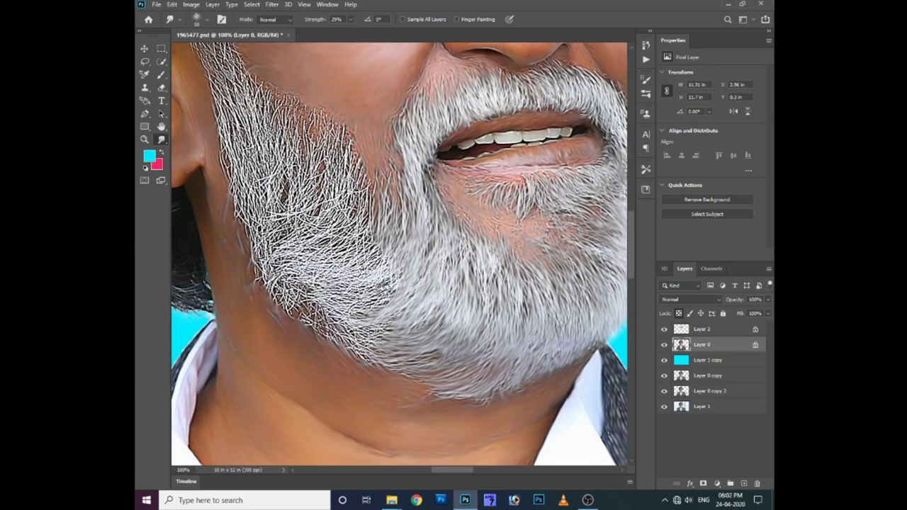
pyautogui.moveTo(375, 274)
pyautogui.mouseDown()
pyautogui.moveTo(373, 305)
pyautogui.moveTo(322, 323)
pyautogui.moveTo(300, 292)
pyautogui.mouseUp()
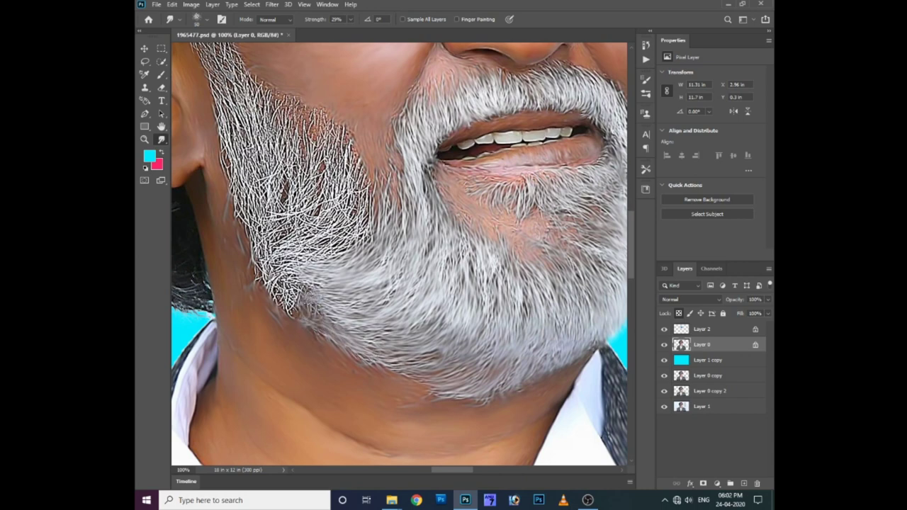
pyautogui.moveTo(320, 100)
pyautogui.mouseDown()
pyautogui.moveTo(326, 163)
pyautogui.moveTo(358, 205)
pyautogui.moveTo(347, 244)
pyautogui.moveTo(334, 181)
pyautogui.moveTo(316, 248)
pyautogui.moveTo(280, 226)
pyautogui.mouseUp()
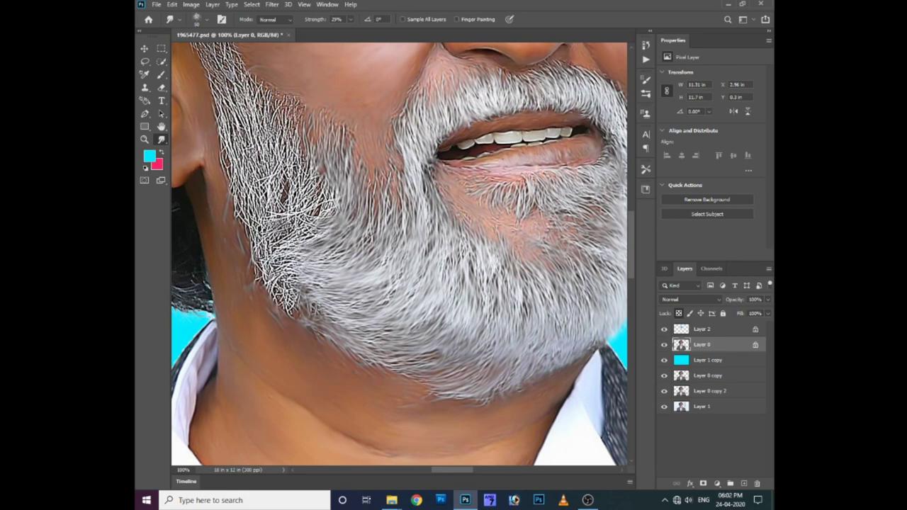
pyautogui.moveTo(324, 168)
pyautogui.mouseDown()
pyautogui.moveTo(312, 205)
pyautogui.moveTo(280, 146)
pyautogui.moveTo(273, 184)
pyautogui.moveTo(244, 131)
pyautogui.moveTo(279, 266)
pyautogui.moveTo(307, 209)
pyautogui.moveTo(296, 291)
pyautogui.moveTo(322, 270)
pyautogui.moveTo(280, 297)
pyautogui.moveTo(248, 287)
pyautogui.moveTo(238, 301)
pyautogui.moveTo(297, 363)
pyautogui.moveTo(280, 315)
pyautogui.moveTo(284, 327)
pyautogui.mouseUp()
# - Smudge the white sideburn strands on the cheek downward
pyautogui.scroll(2, 320, 358)
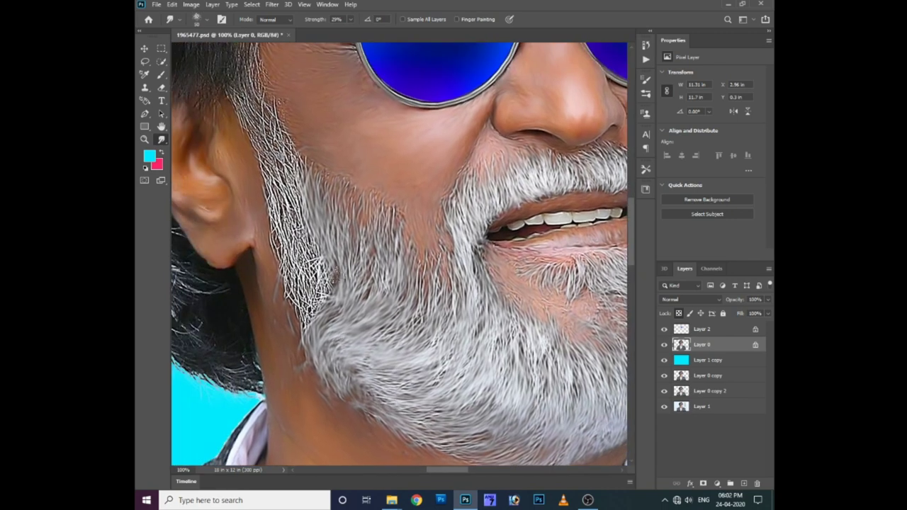
pyautogui.moveTo(237, 82); pyautogui.dragTo(297, 223)
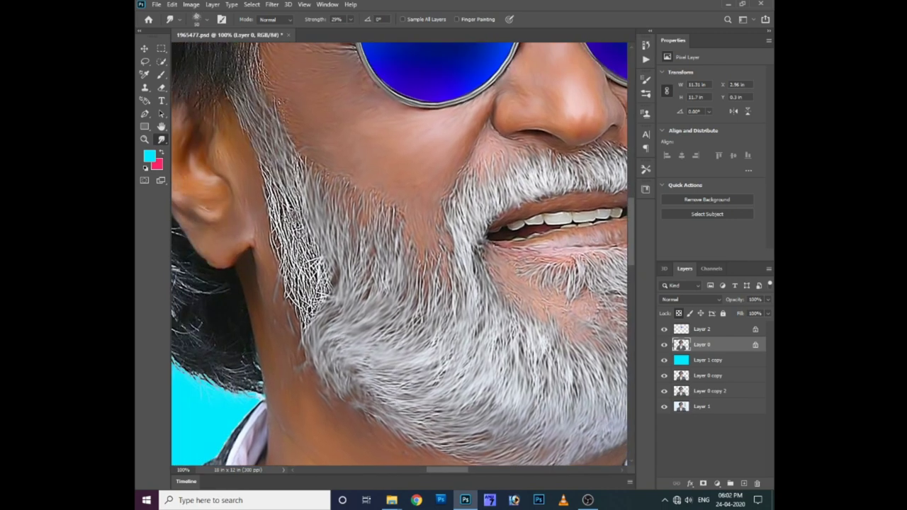
pyautogui.moveTo(294, 152); pyautogui.dragTo(297, 213)
# - Smooth the left-side beard strands below the cheek
pyautogui.scroll(1, 319, 151)
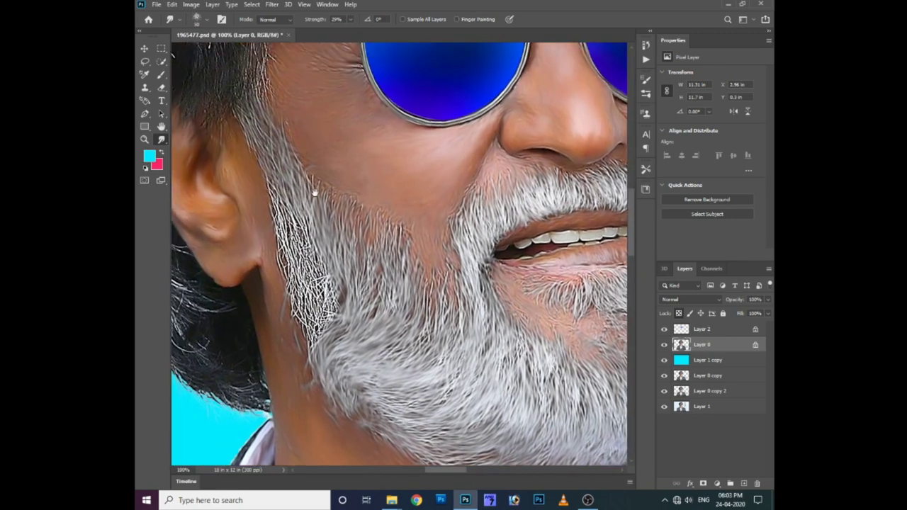
pyautogui.scroll(2, 314, 168)
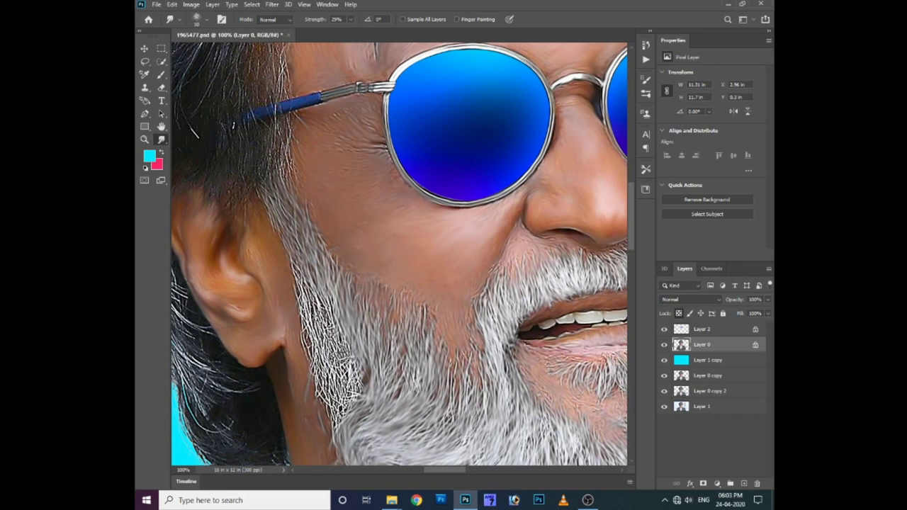
pyautogui.moveTo(340, 368)
pyautogui.mouseDown()
pyautogui.moveTo(310, 303)
pyautogui.moveTo(351, 422)
pyautogui.mouseUp()
pyautogui.moveTo(358, 355); pyautogui.dragTo(357, 414)
pyautogui.moveTo(317, 379); pyautogui.dragTo(299, 330)
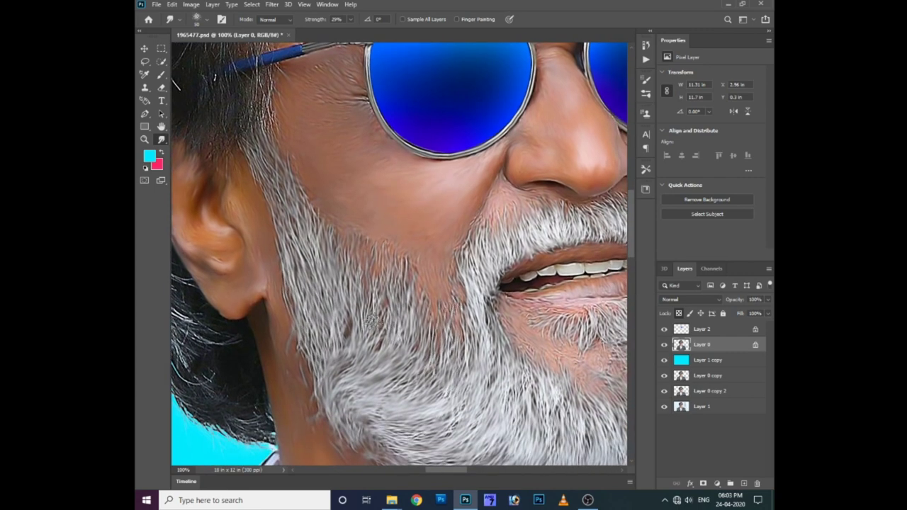
# - Pan across the beard and back up to the glasses and the hair above them
pyautogui.moveTo(382, 326); pyautogui.dragTo(361, 252)
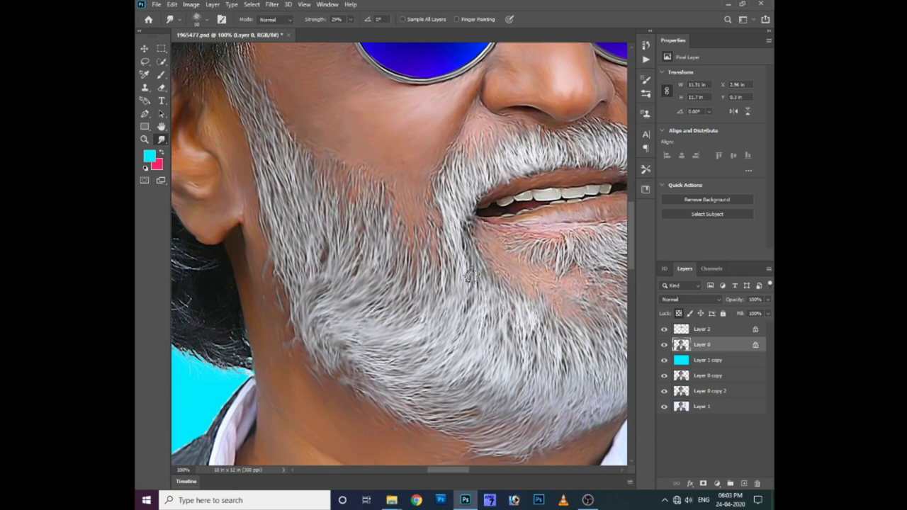
pyautogui.moveTo(482, 354); pyautogui.dragTo(411, 337)
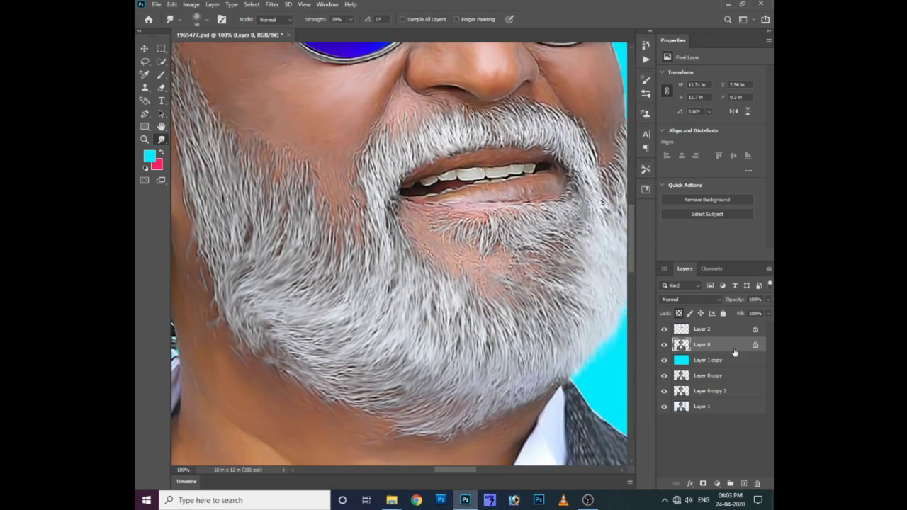
pyautogui.click(663, 360)
pyautogui.moveTo(360, 236); pyautogui.dragTo(369, 277)
pyautogui.moveTo(332, 147)
pyautogui.mouseDown()
pyautogui.moveTo(295, 243)
pyautogui.moveTo(400, 275)
pyautogui.mouseUp()
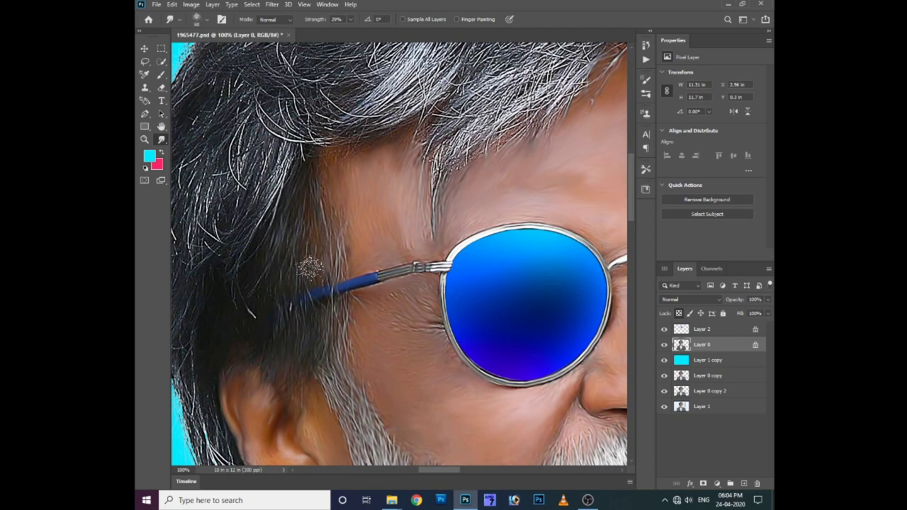
# - Smudge grey streaks into the top hair, checking brush settings and undoing one stroke
pyautogui.scroll(3, 310, 267)
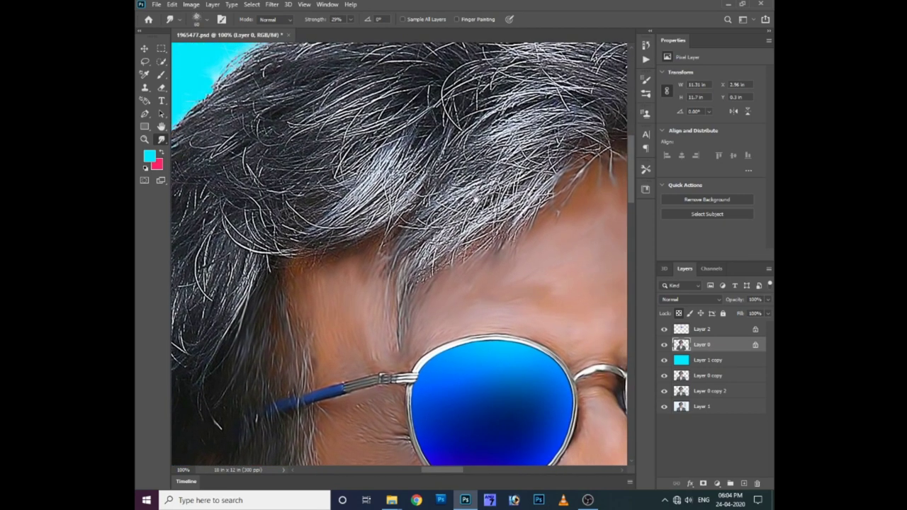
pyautogui.scroll(2, 375, 250)
pyautogui.moveTo(444, 139); pyautogui.dragTo(545, 193)
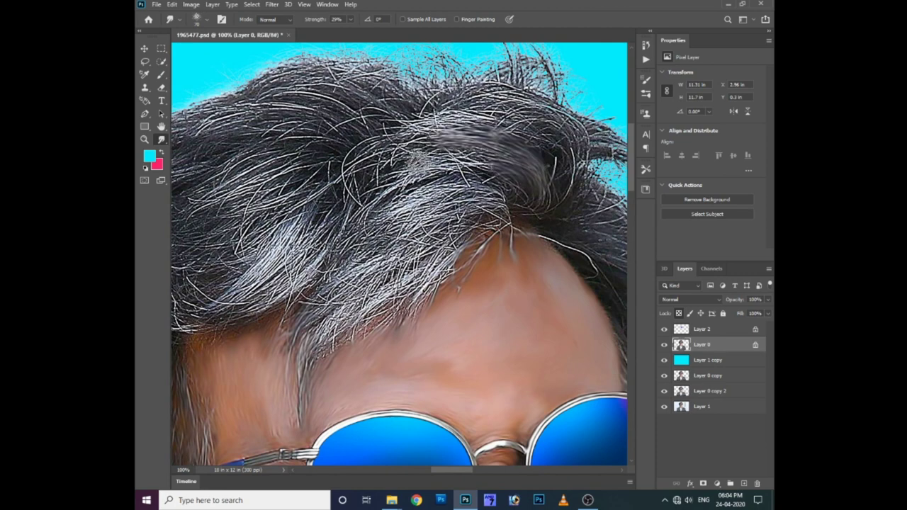
pyautogui.moveTo(418, 159); pyautogui.dragTo(425, 166)
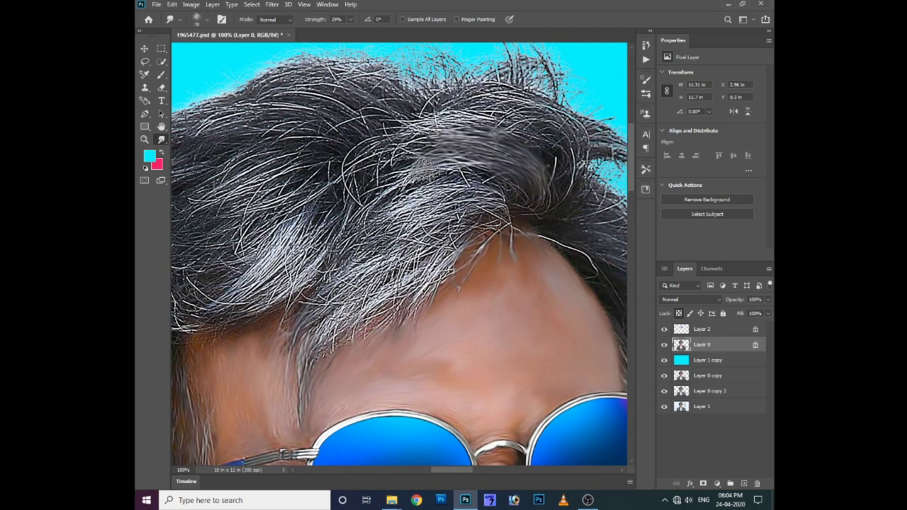
pyautogui.rightClick(474, 174)
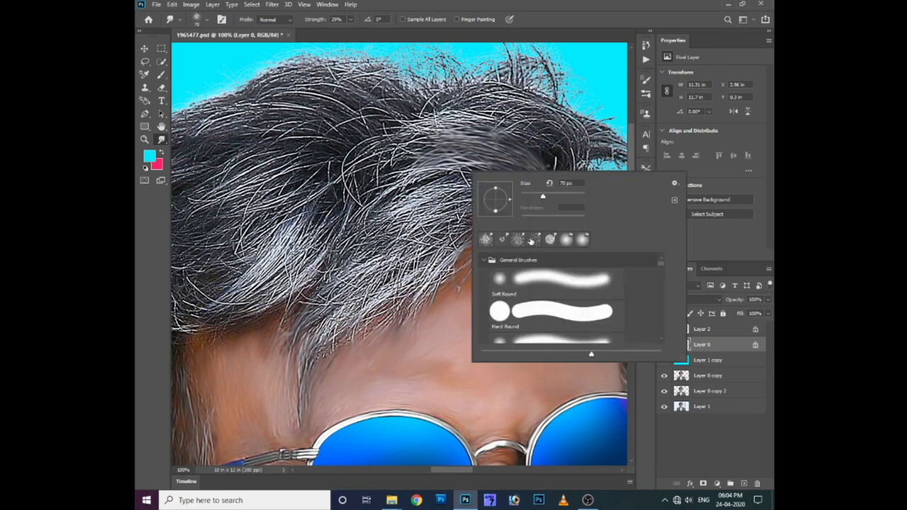
pyautogui.click(429, 199)
pyautogui.moveTo(425, 202); pyautogui.dragTo(387, 262)
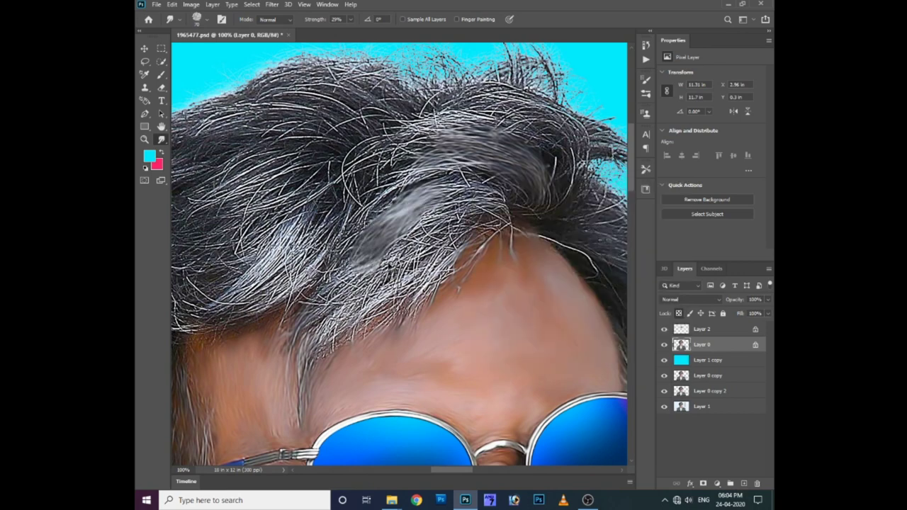
pyautogui.hotkey('ctrl', 'z')
# - Smudge streaks across the upper hair toward the crown, undoing an overshooting stroke
pyautogui.rightClick(445, 138)
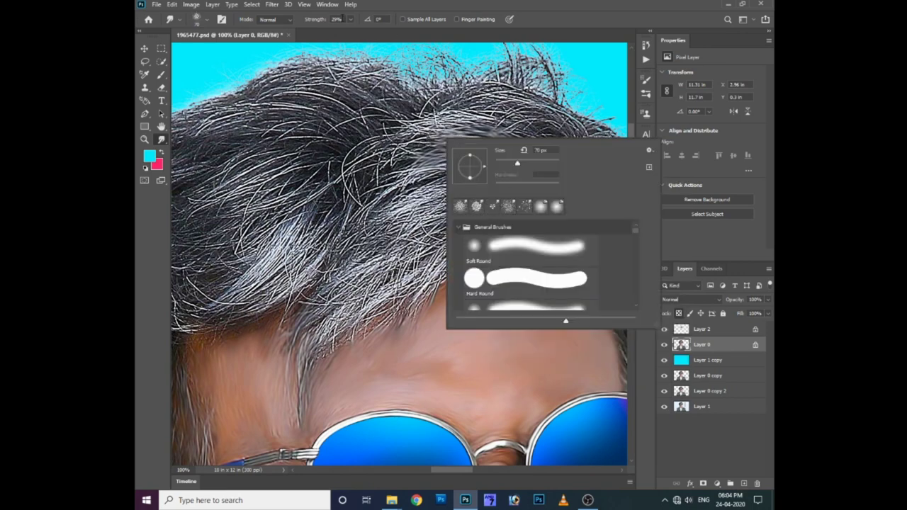
pyautogui.click(352, 19)
pyautogui.moveTo(528, 188)
pyautogui.mouseDown()
pyautogui.moveTo(521, 167)
pyautogui.moveTo(422, 162)
pyautogui.moveTo(515, 149)
pyautogui.mouseUp()
pyautogui.moveTo(567, 184); pyautogui.dragTo(543, 110)
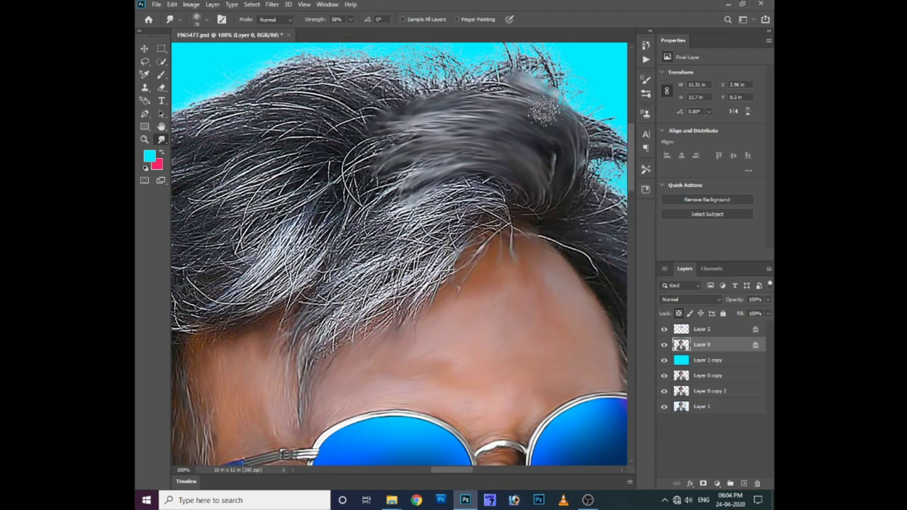
pyautogui.hotkey('ctrl', 'z')
pyautogui.moveTo(350, 20); pyautogui.dragTo(345, 34)
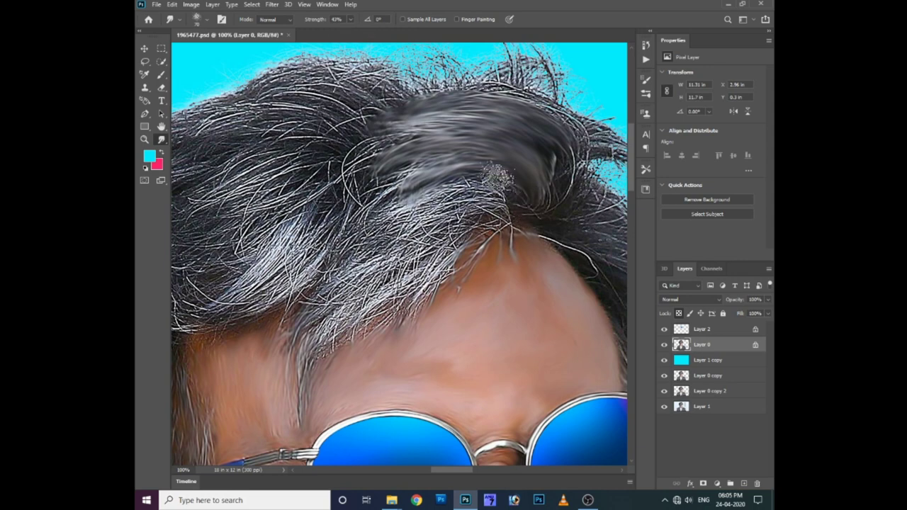
pyautogui.moveTo(567, 117); pyautogui.dragTo(413, 128)
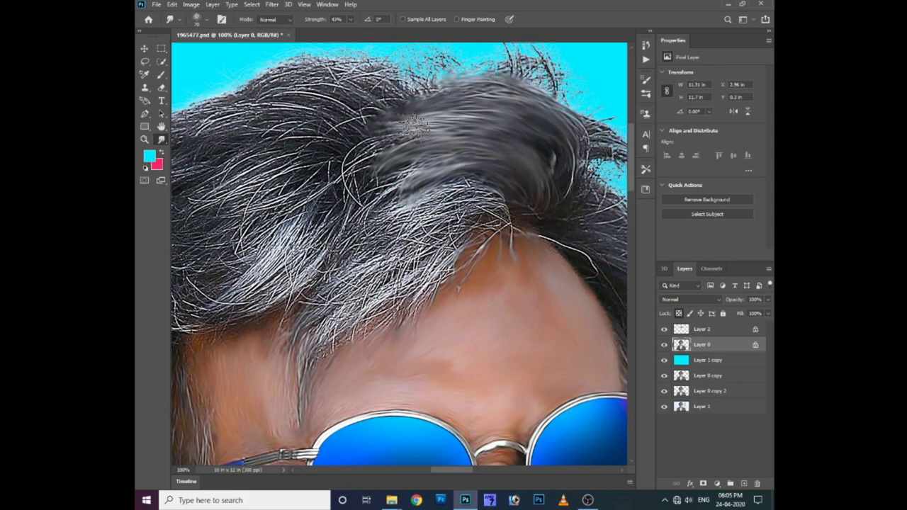
# - Extend the grey hair smudge onto the forehead and blend the fine forehead strands
pyautogui.moveTo(507, 189)
pyautogui.mouseDown()
pyautogui.moveTo(358, 263)
pyautogui.moveTo(369, 290)
pyautogui.moveTo(340, 298)
pyautogui.mouseUp()
pyautogui.moveTo(482, 212); pyautogui.dragTo(397, 297)
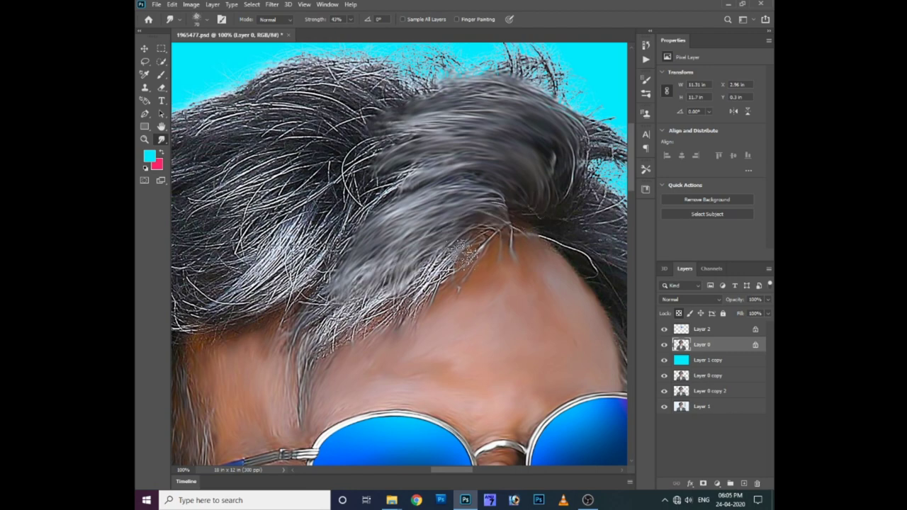
pyautogui.moveTo(471, 240); pyautogui.dragTo(404, 305)
pyautogui.moveTo(450, 266); pyautogui.dragTo(351, 333)
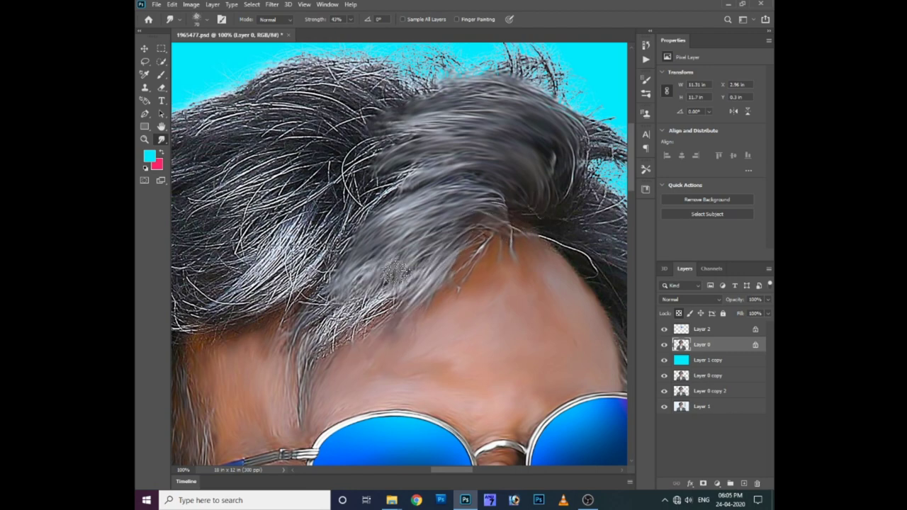
pyautogui.moveTo(397, 273); pyautogui.dragTo(280, 358)
pyautogui.hotkey('ctrl', 'z')
pyautogui.moveTo(389, 294)
pyautogui.mouseDown()
pyautogui.moveTo(329, 351)
pyautogui.moveTo(312, 347)
pyautogui.mouseUp()
pyautogui.moveTo(354, 297); pyautogui.dragTo(301, 313)
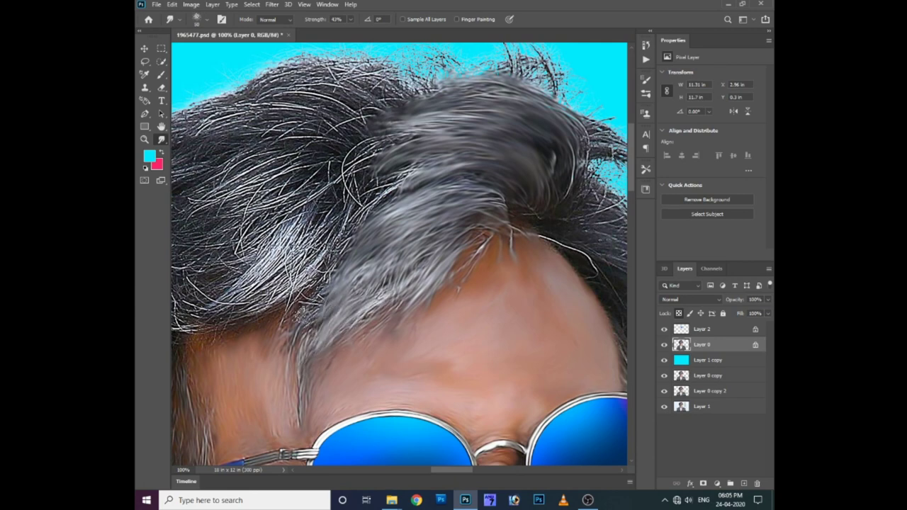
pyautogui.moveTo(375, 303); pyautogui.dragTo(332, 333)
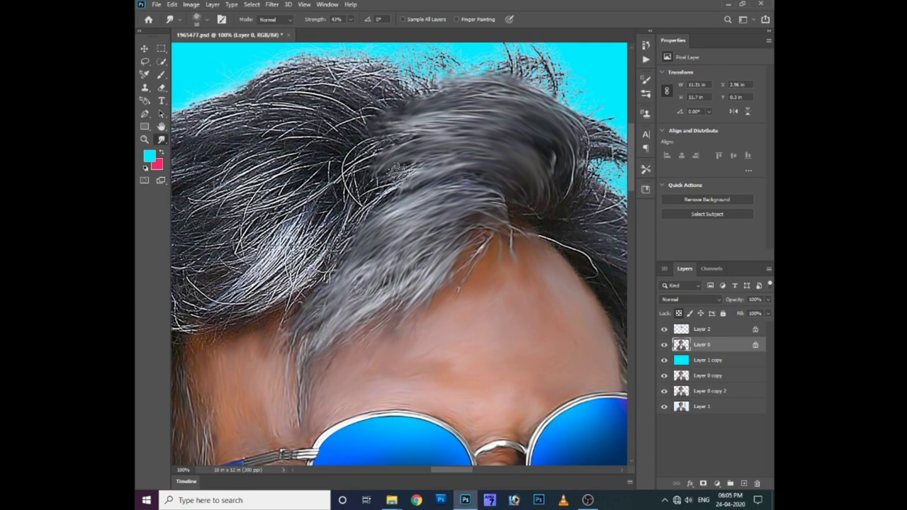
# - Smudge away the crown strands and stray speckles around the hair tuft
pyautogui.scroll(2, 400, 170)
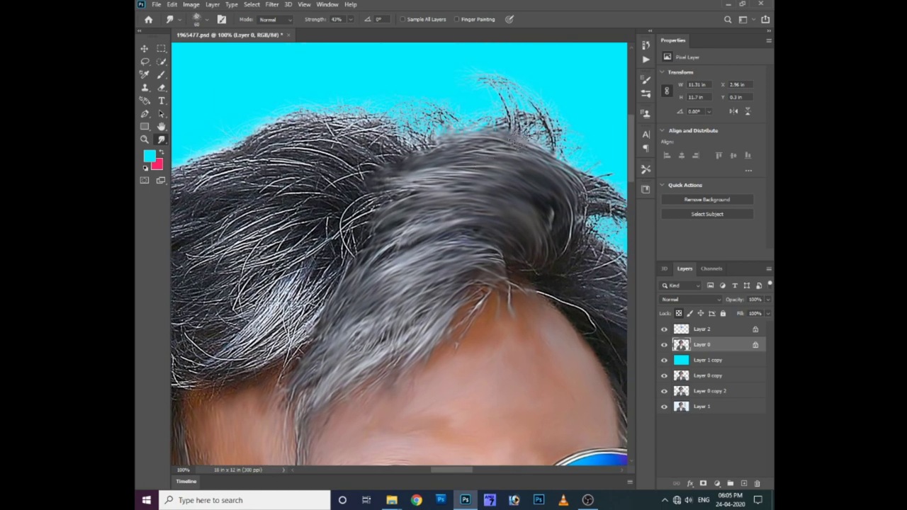
pyautogui.moveTo(518, 131); pyautogui.dragTo(492, 78)
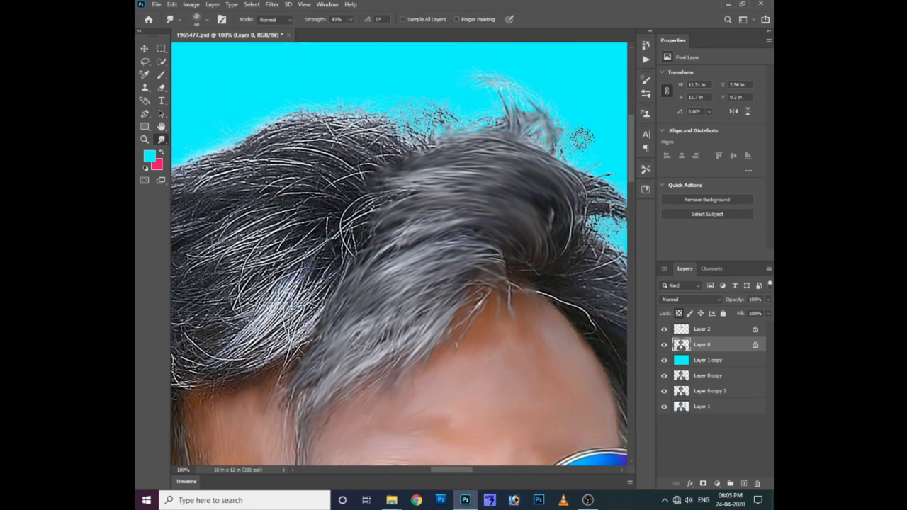
pyautogui.moveTo(565, 144); pyautogui.dragTo(429, 124)
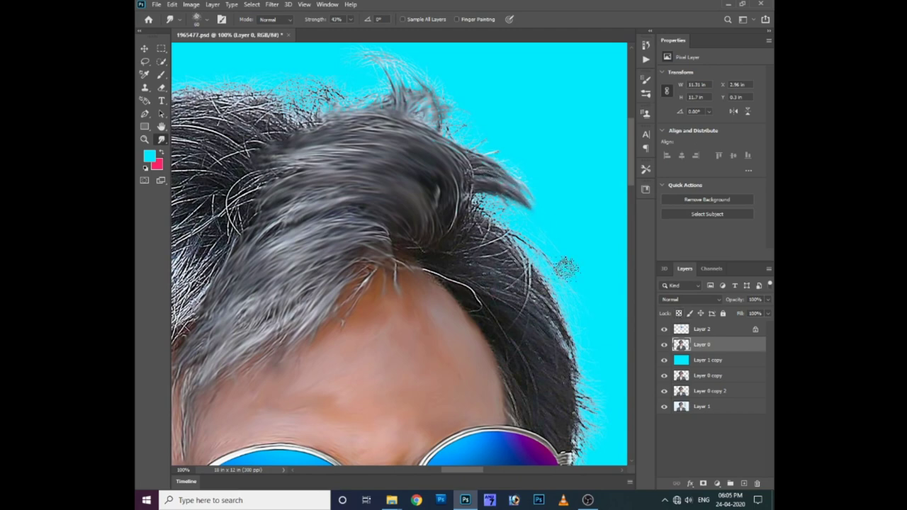
pyautogui.moveTo(429, 115)
pyautogui.mouseDown()
pyautogui.moveTo(459, 100)
pyautogui.moveTo(435, 135)
pyautogui.mouseUp()
pyautogui.moveTo(496, 198)
pyautogui.mouseDown()
pyautogui.moveTo(453, 149)
pyautogui.moveTo(461, 135)
pyautogui.mouseUp()
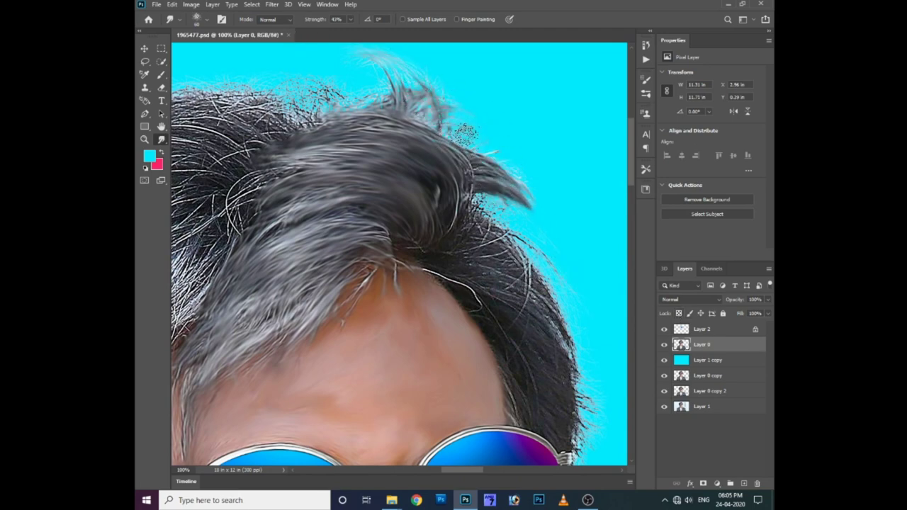
pyautogui.moveTo(491, 260); pyautogui.dragTo(479, 231)
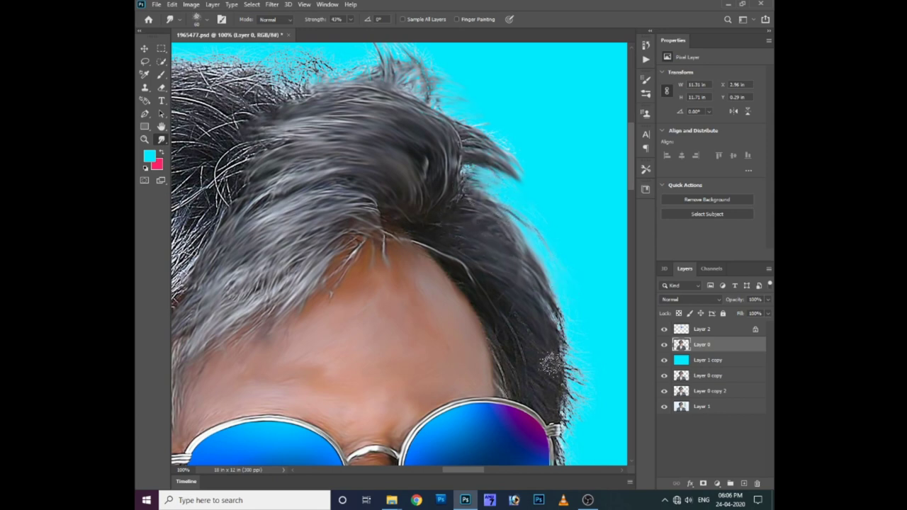
# - Pan around the upper face and the background above the hair to inspect the edge
pyautogui.moveTo(551, 365); pyautogui.dragTo(483, 237)
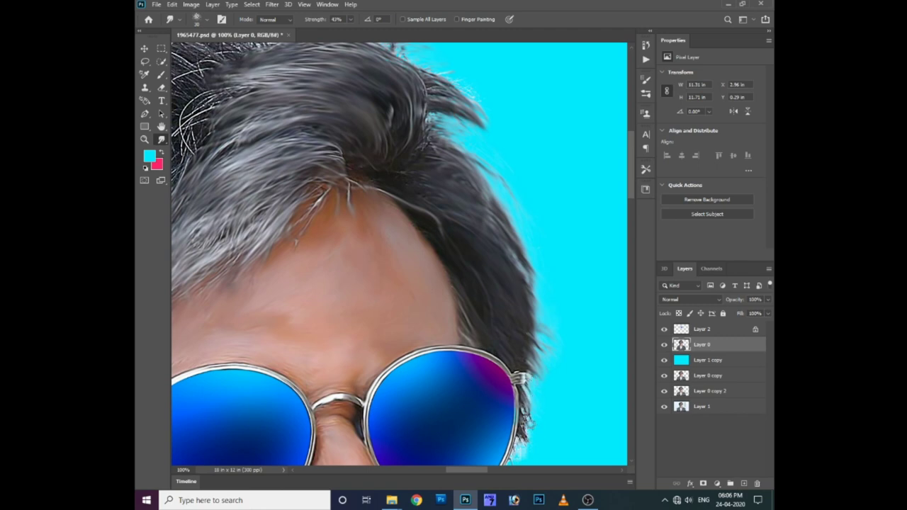
pyautogui.scroll(-3, 522, 381)
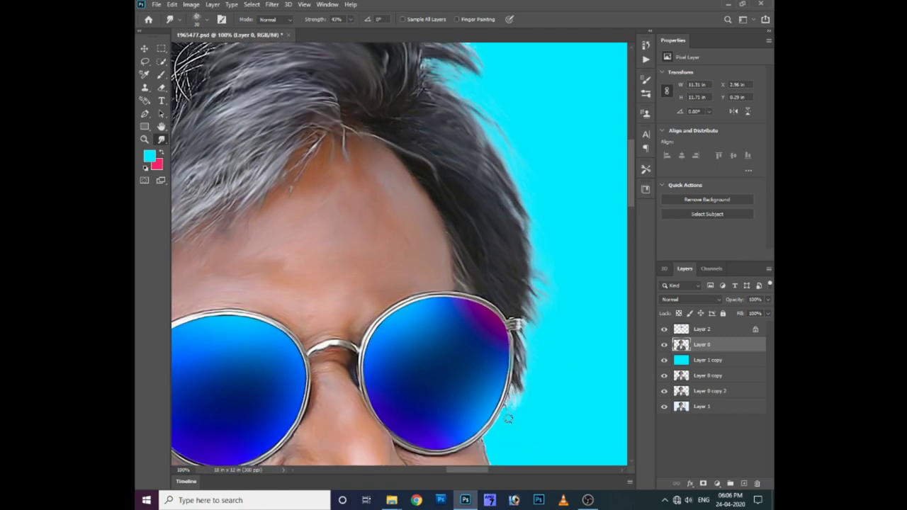
pyautogui.scroll(4, 526, 347)
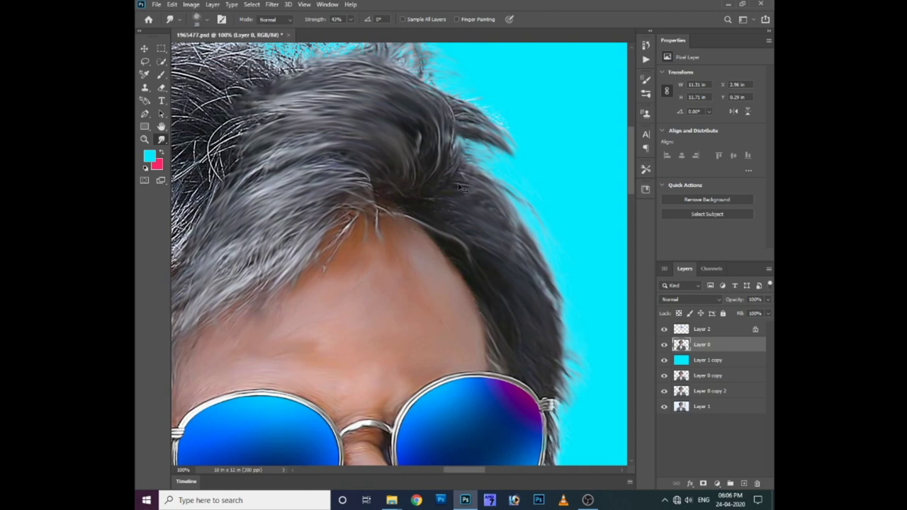
pyautogui.moveTo(489, 159); pyautogui.dragTo(525, 224)
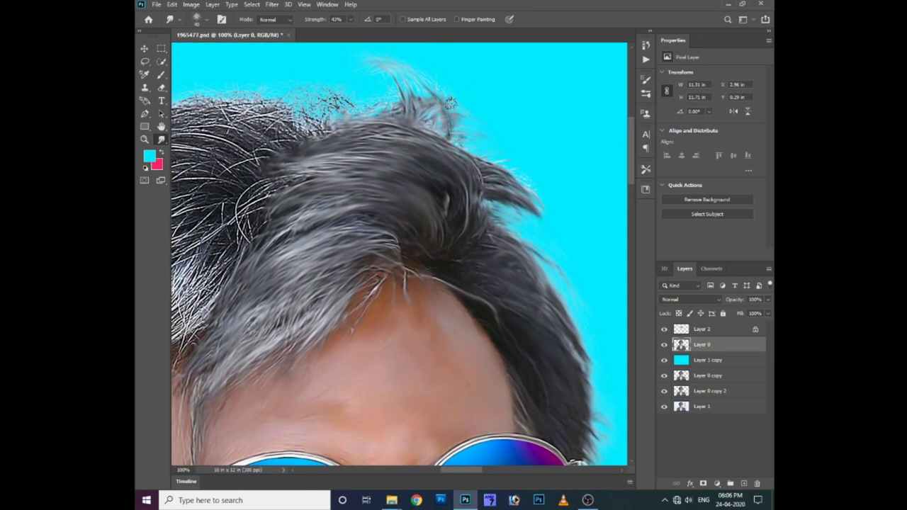
pyautogui.moveTo(380, 99); pyautogui.dragTo(433, 127)
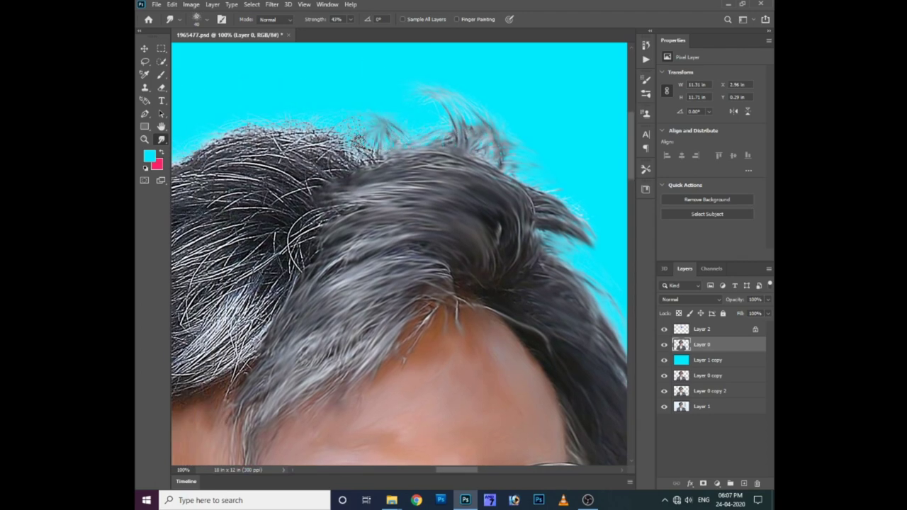
# - Blend the hair across the crown toward the left temple into smooth grey strands
pyautogui.moveTo(337, 181)
pyautogui.mouseDown()
pyautogui.moveTo(392, 160)
pyautogui.moveTo(352, 248)
pyautogui.moveTo(349, 309)
pyautogui.mouseUp()
pyautogui.moveTo(333, 346); pyautogui.dragTo(343, 338)
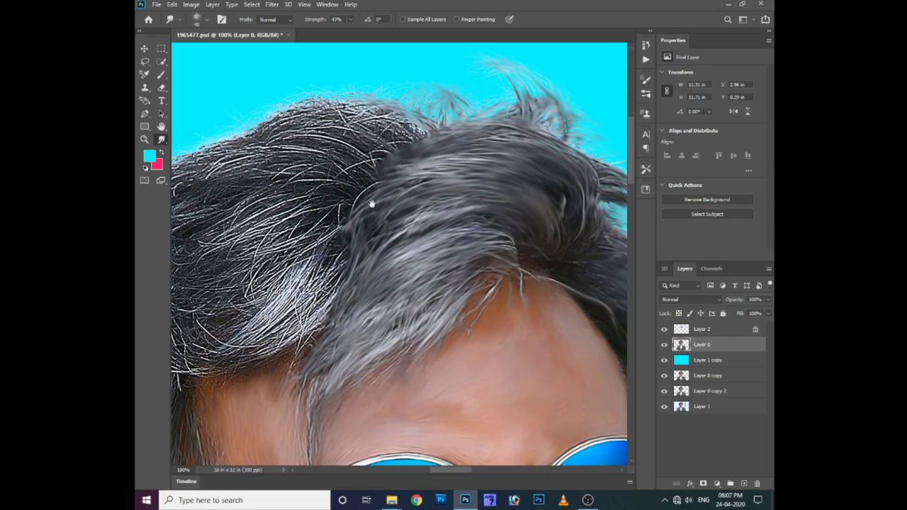
pyautogui.moveTo(371, 204); pyautogui.dragTo(418, 190)
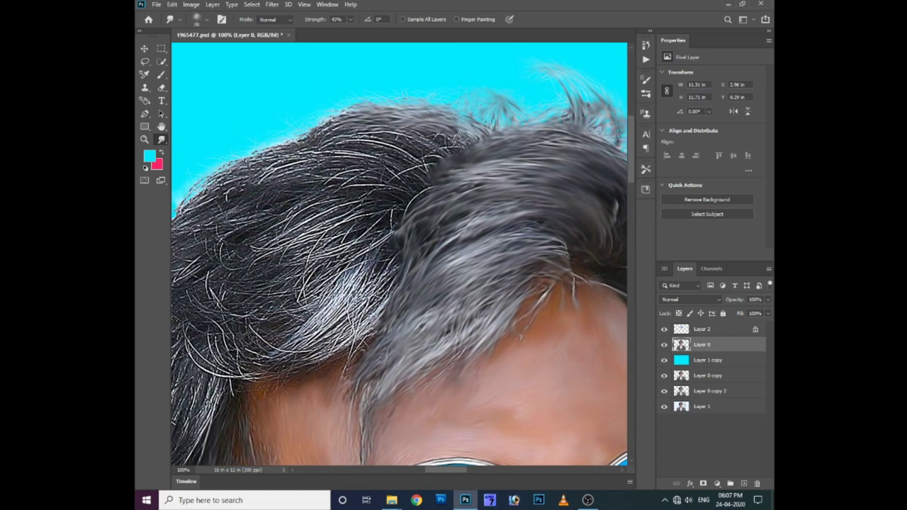
pyautogui.moveTo(467, 128)
pyautogui.mouseDown()
pyautogui.moveTo(425, 148)
pyautogui.moveTo(250, 143)
pyautogui.moveTo(283, 157)
pyautogui.moveTo(392, 154)
pyautogui.moveTo(482, 137)
pyautogui.moveTo(425, 163)
pyautogui.moveTo(396, 189)
pyautogui.moveTo(348, 172)
pyautogui.moveTo(248, 191)
pyautogui.moveTo(286, 167)
pyautogui.moveTo(305, 113)
pyautogui.moveTo(360, 99)
pyautogui.mouseUp()
pyautogui.scroll(-1, 400, 101)
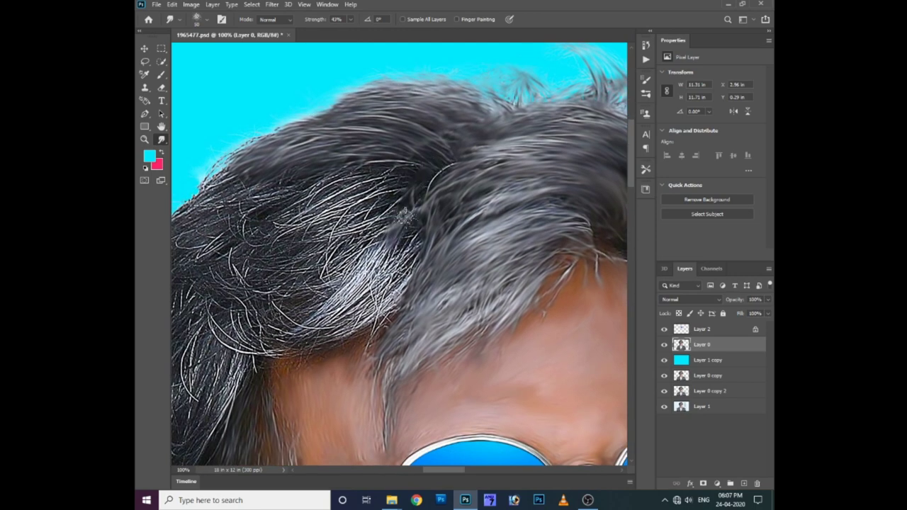
pyautogui.moveTo(426, 167)
pyautogui.mouseDown()
pyautogui.moveTo(382, 248)
pyautogui.moveTo(289, 327)
pyautogui.mouseUp()
pyautogui.moveTo(289, 327)
pyautogui.mouseDown()
pyautogui.moveTo(417, 220)
pyautogui.moveTo(333, 323)
pyautogui.moveTo(419, 228)
pyautogui.moveTo(306, 342)
pyautogui.mouseUp()
pyautogui.moveTo(383, 298)
pyautogui.mouseDown()
pyautogui.moveTo(321, 338)
pyautogui.moveTo(262, 352)
pyautogui.moveTo(416, 179)
pyautogui.moveTo(354, 241)
pyautogui.moveTo(380, 186)
pyautogui.moveTo(273, 298)
pyautogui.moveTo(278, 304)
pyautogui.moveTo(347, 204)
pyautogui.moveTo(246, 268)
pyautogui.moveTo(266, 241)
pyautogui.moveTo(367, 175)
pyautogui.moveTo(396, 176)
pyautogui.moveTo(347, 179)
pyautogui.moveTo(270, 213)
pyautogui.moveTo(352, 214)
pyautogui.moveTo(298, 211)
pyautogui.moveTo(323, 164)
pyautogui.moveTo(280, 202)
pyautogui.moveTo(277, 243)
pyautogui.moveTo(298, 199)
pyautogui.moveTo(234, 240)
pyautogui.moveTo(284, 263)
pyautogui.mouseUp()
pyautogui.moveTo(316, 226)
pyautogui.mouseDown()
pyautogui.moveTo(330, 208)
pyautogui.moveTo(358, 209)
pyautogui.moveTo(312, 244)
pyautogui.moveTo(248, 262)
pyautogui.moveTo(277, 290)
pyautogui.moveTo(347, 211)
pyautogui.mouseUp()
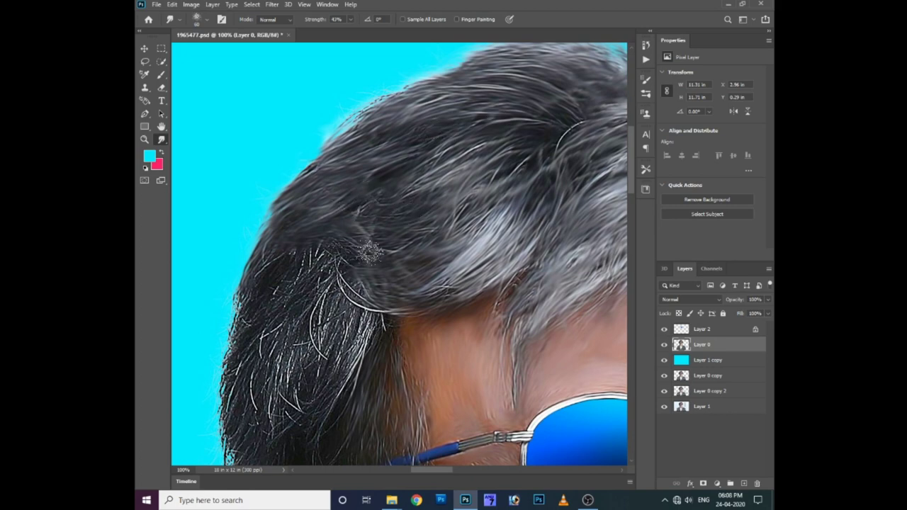
# - Smooth the left temple hair, the fuzzy left edge and the white wisps above the ear
pyautogui.moveTo(368, 252)
pyautogui.mouseDown()
pyautogui.moveTo(363, 268)
pyautogui.moveTo(259, 349)
pyautogui.moveTo(294, 306)
pyautogui.mouseUp()
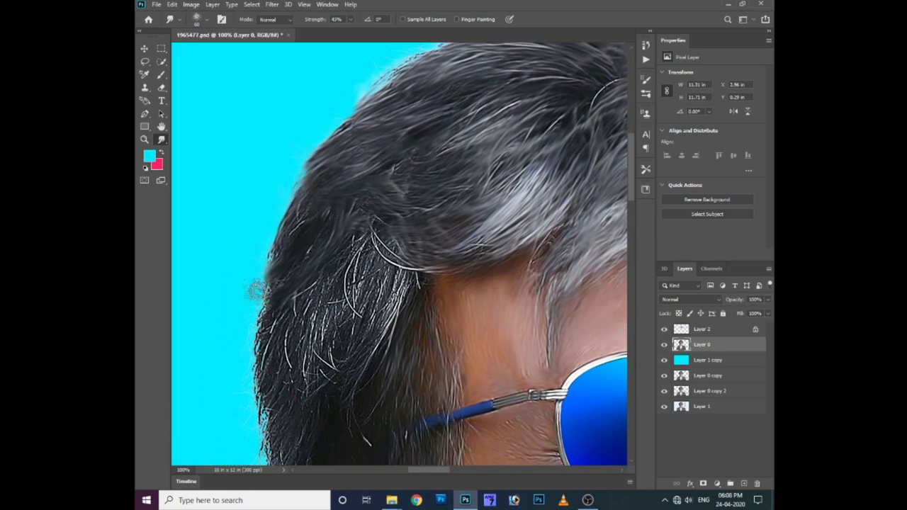
pyautogui.moveTo(301, 368); pyautogui.dragTo(312, 308)
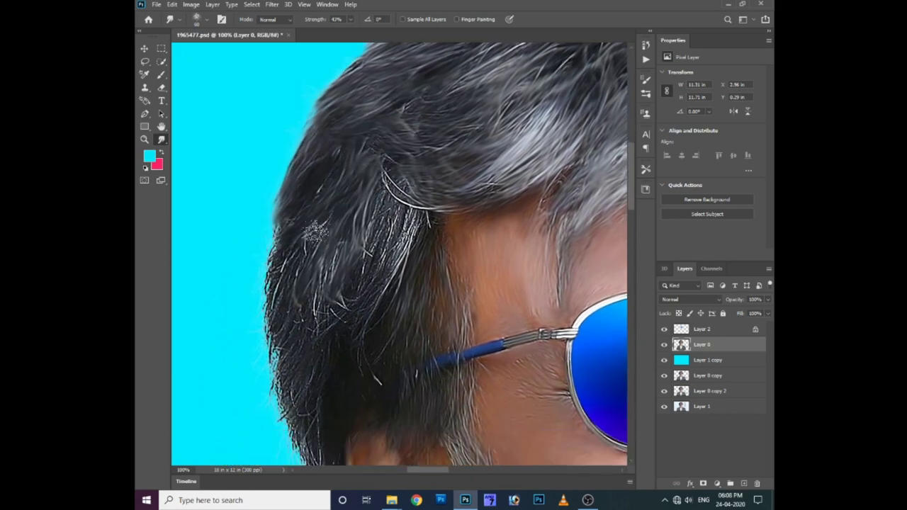
pyautogui.moveTo(261, 328); pyautogui.dragTo(277, 375)
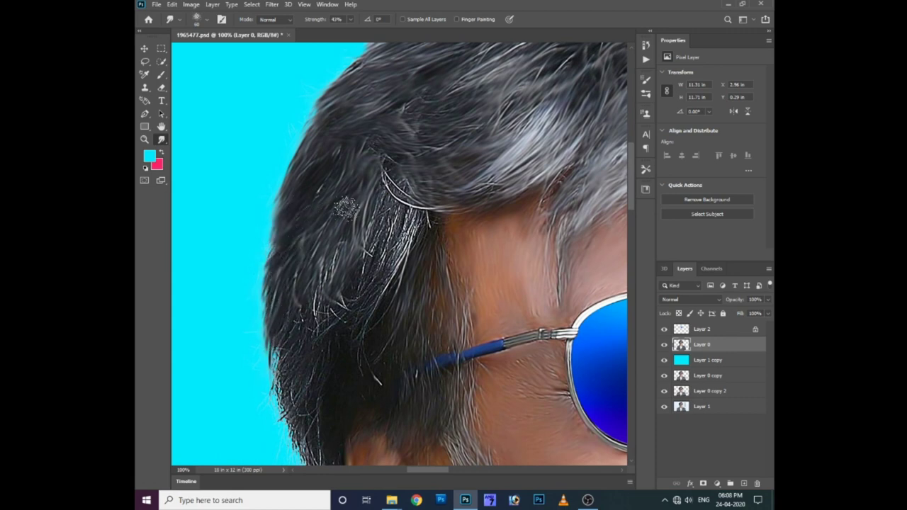
pyautogui.moveTo(383, 181)
pyautogui.mouseDown()
pyautogui.moveTo(394, 183)
pyautogui.moveTo(388, 170)
pyautogui.mouseUp()
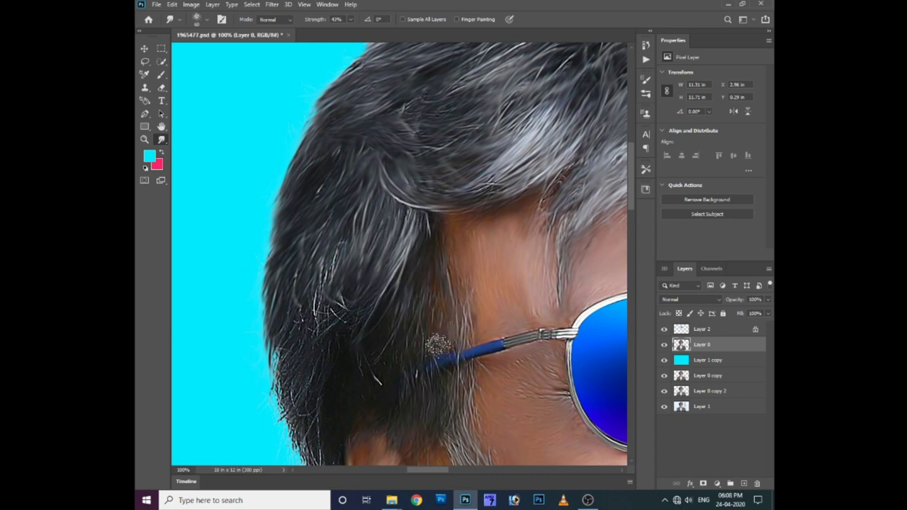
pyautogui.moveTo(443, 407); pyautogui.dragTo(436, 349)
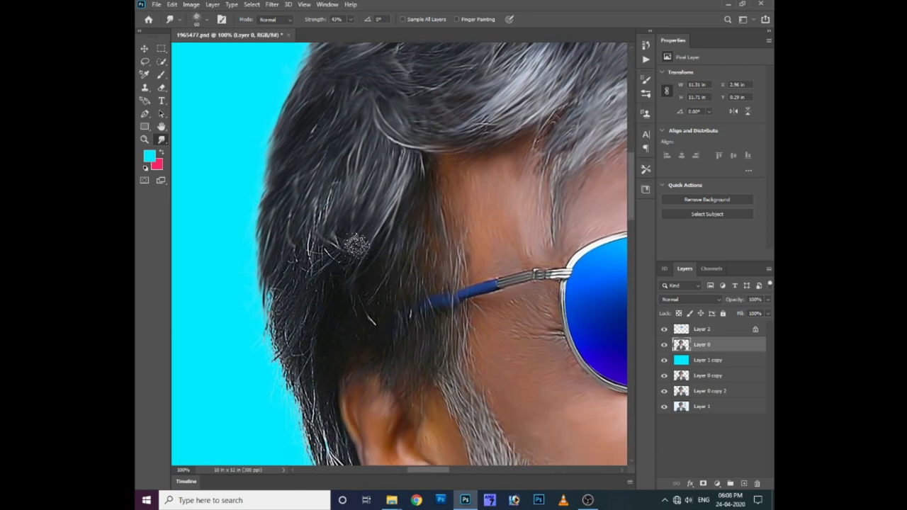
pyautogui.moveTo(319, 206); pyautogui.dragTo(292, 279)
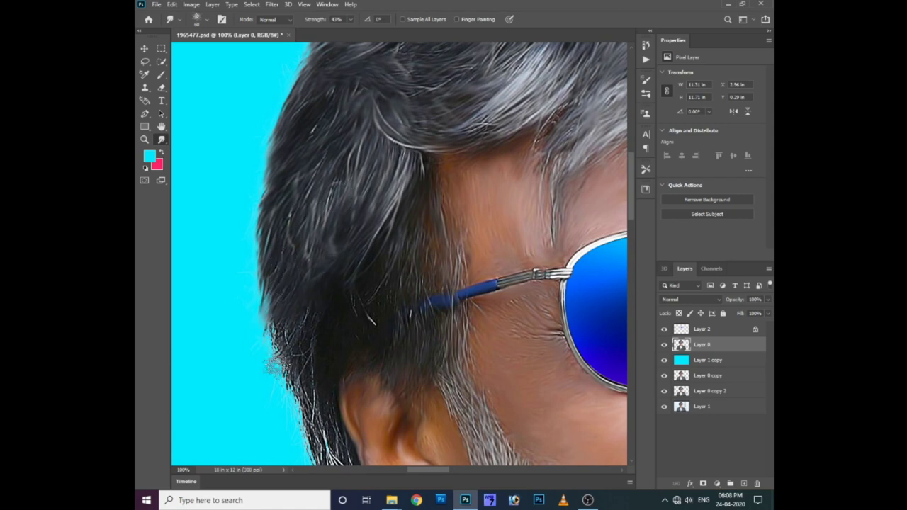
# - Pan down to the ear, beard, neck and collar
pyautogui.moveTo(310, 312); pyautogui.dragTo(310, 243)
pyautogui.moveTo(297, 362); pyautogui.dragTo(304, 237)
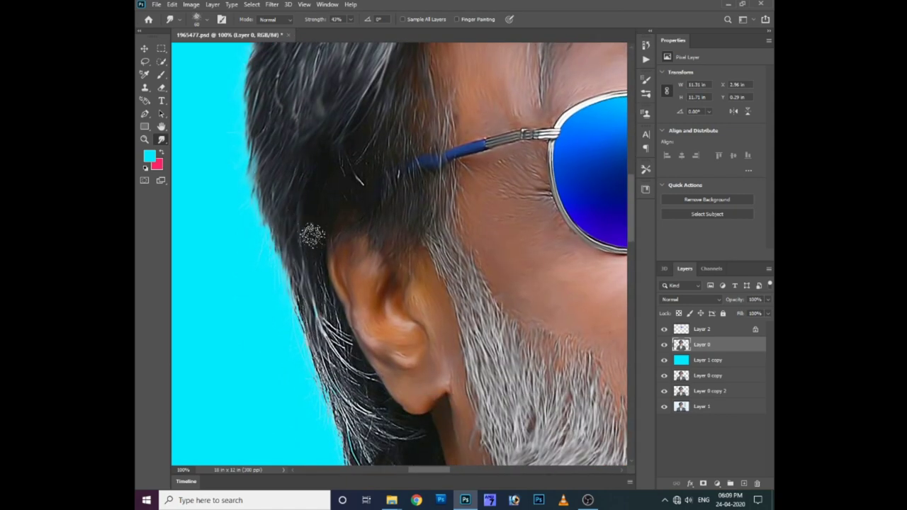
pyautogui.moveTo(347, 354); pyautogui.dragTo(308, 258)
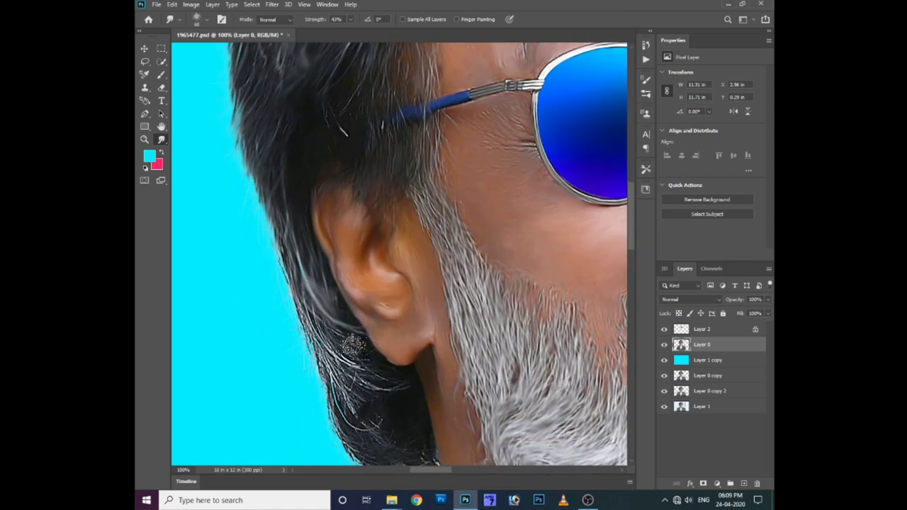
pyautogui.moveTo(333, 375); pyautogui.dragTo(308, 297)
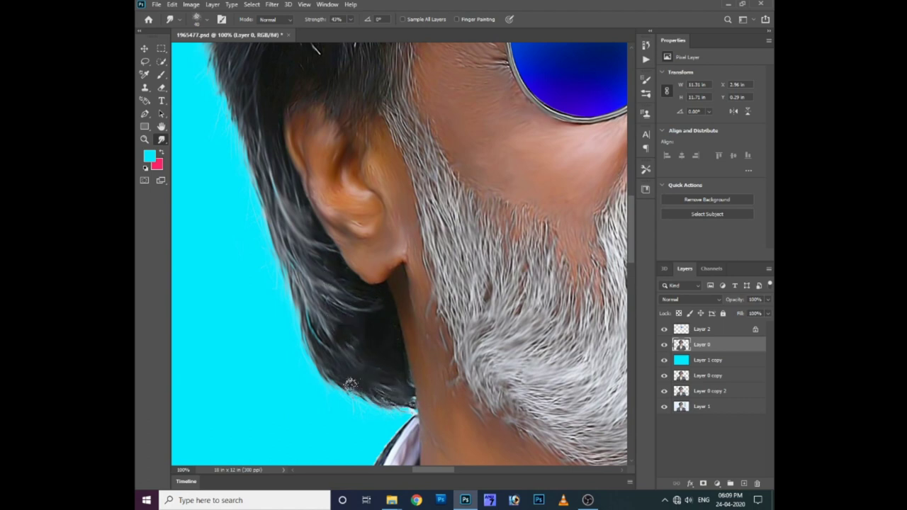
# - Zoom out and back in, scrolling around the temple and glasses to inspect the portrait
pyautogui.hotkey('ctrl', '-')
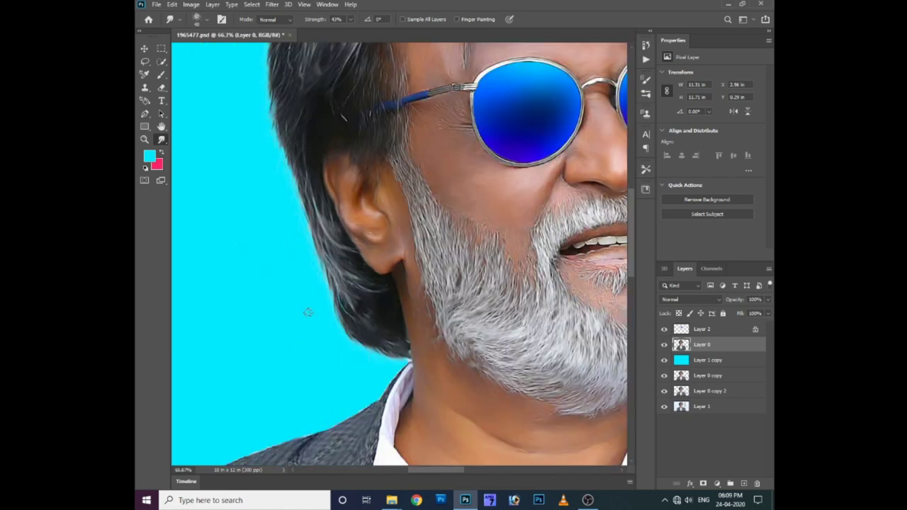
pyautogui.scroll(5, 462, 264)
pyautogui.hotkey('ctrl', '+')
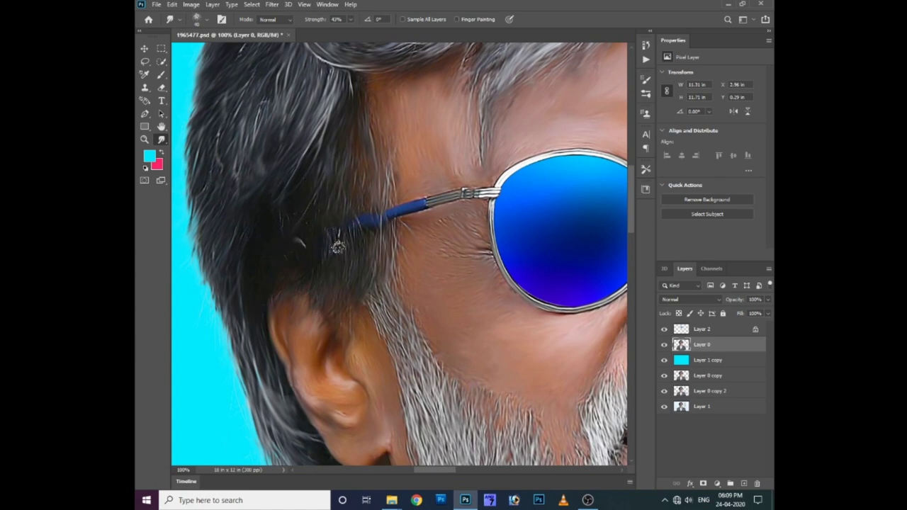
pyautogui.scroll(3, 390, 151)
pyautogui.hscroll(2, 373, 173)
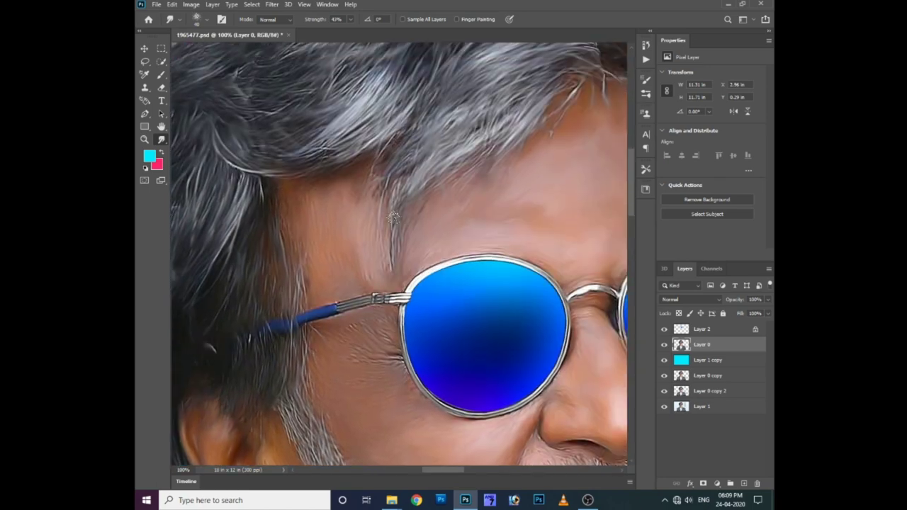
pyautogui.scroll(2, 382, 200)
pyautogui.hscroll(2, 498, 142)
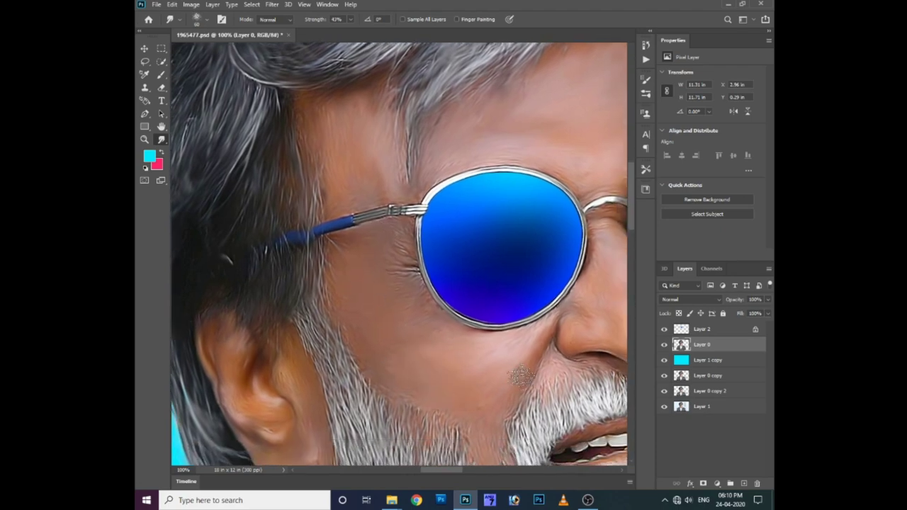
pyautogui.scroll(-5, 503, 248)
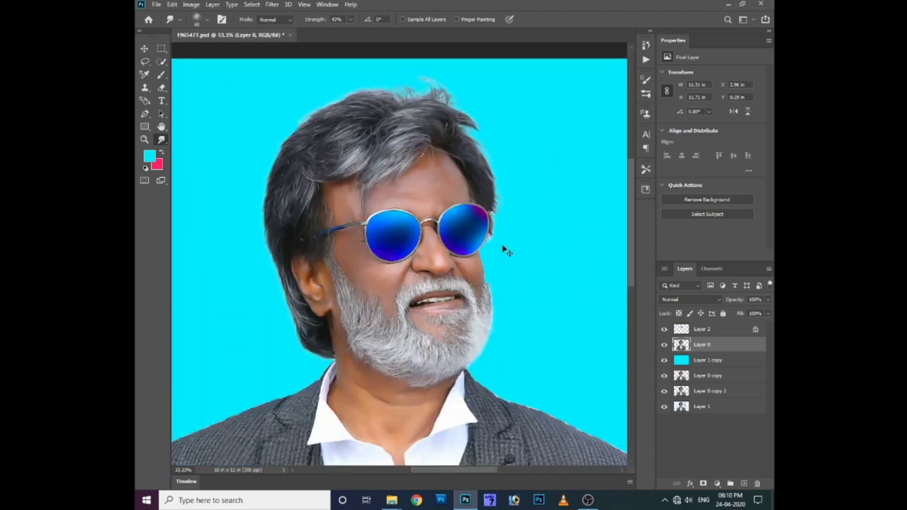
# - Smudge a small patch of the beard's right outer edge
pyautogui.scroll(3, 503, 248)
pyautogui.scroll(-5, 425, 212)
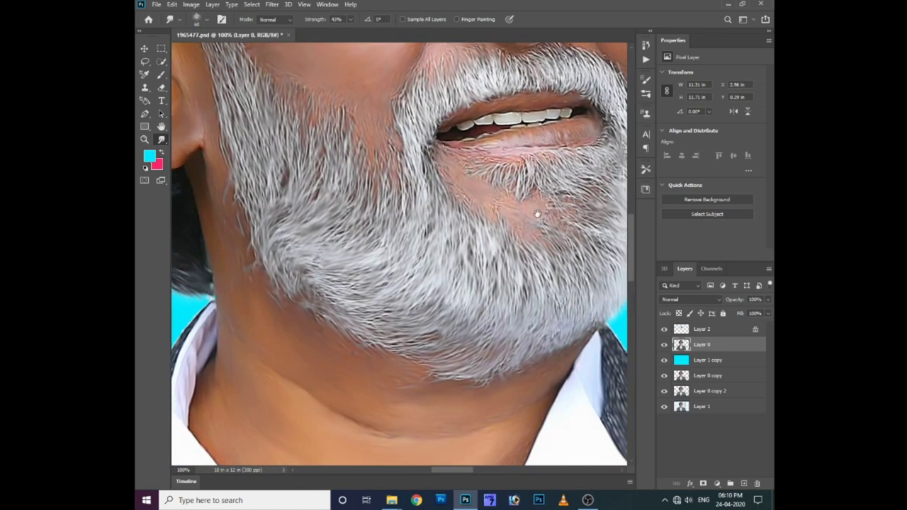
pyautogui.hscroll(3, 496, 212)
pyautogui.scroll(1, 464, 205)
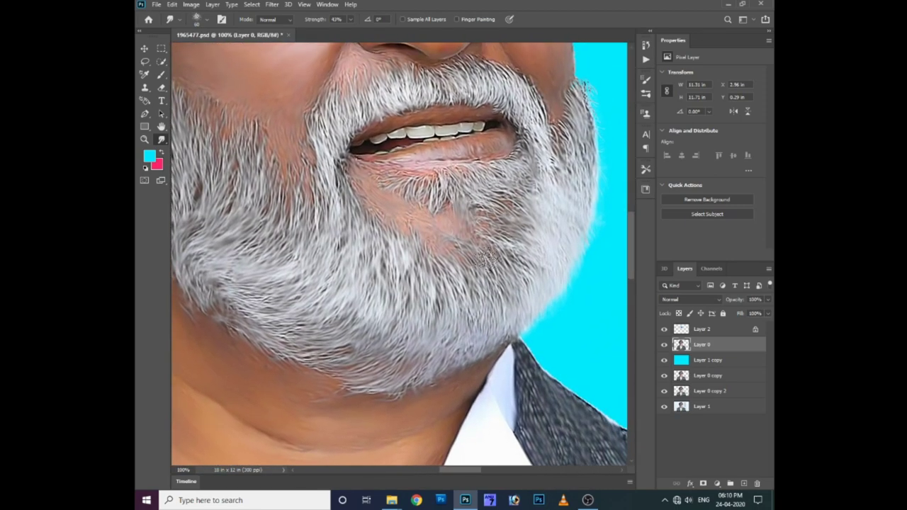
pyautogui.moveTo(464, 205); pyautogui.dragTo(533, 192)
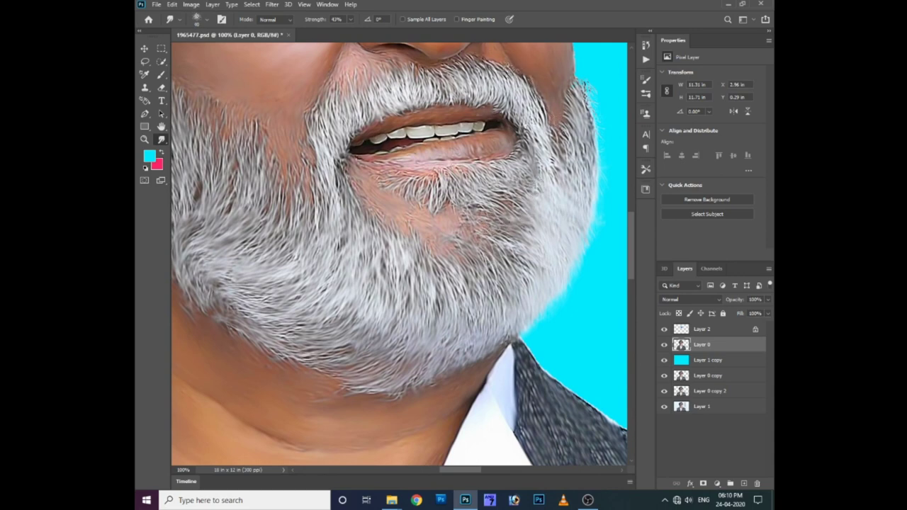
pyautogui.moveTo(576, 71); pyautogui.dragTo(548, 87)
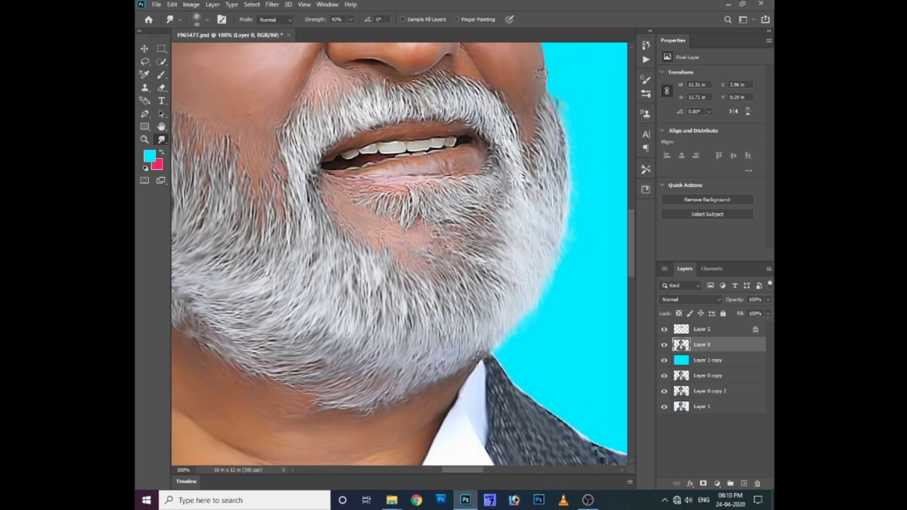
pyautogui.scroll(2, 533, 67)
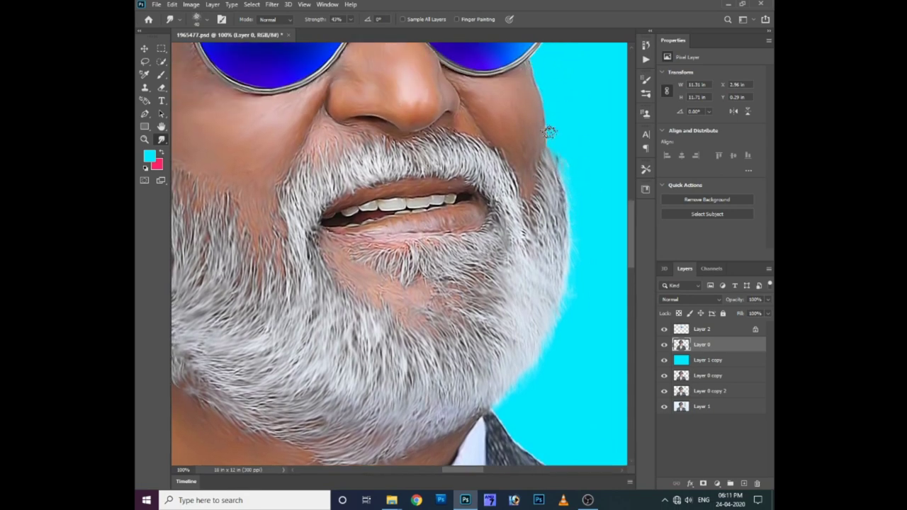
# - Smudge the hair beside the right lens rim into streaks, then check the face and chin
pyautogui.hotkey('ctrl', '+')
pyautogui.moveTo(595, 78); pyautogui.dragTo(390, 220)
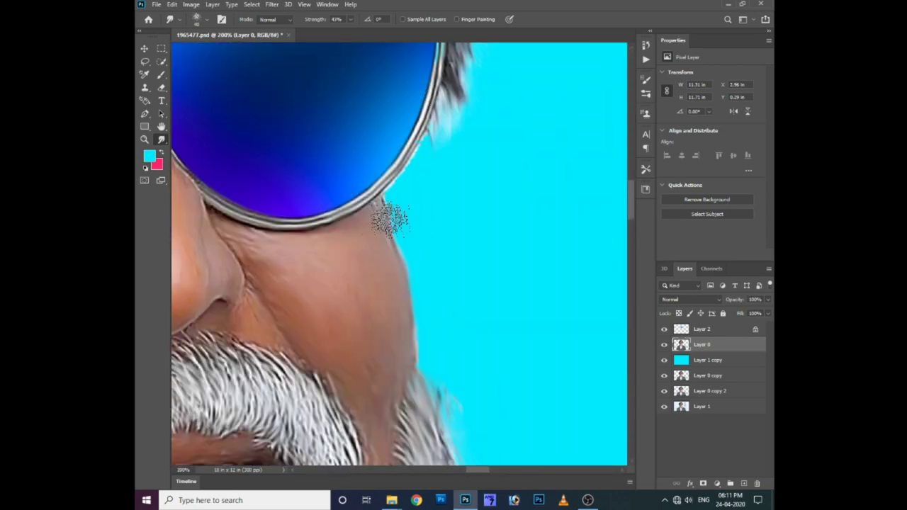
pyautogui.moveTo(445, 128); pyautogui.dragTo(404, 168)
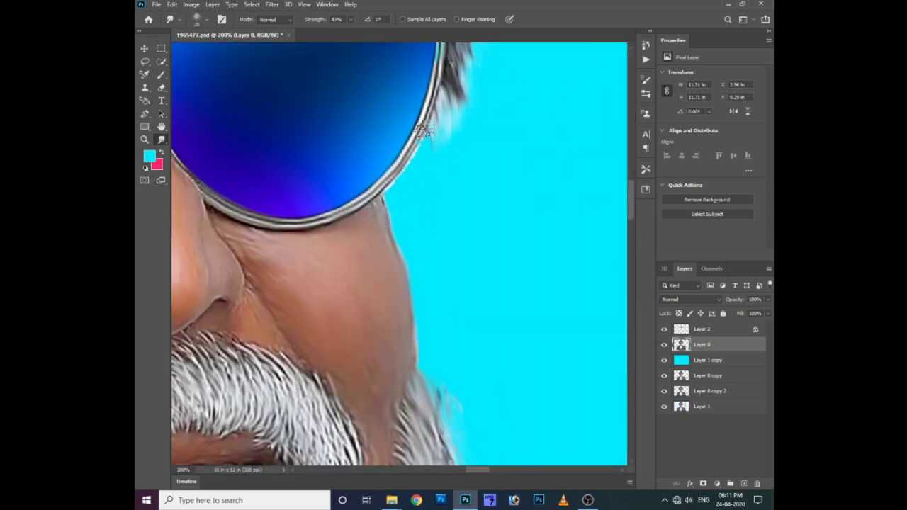
pyautogui.hotkey('ctrl', '-')
pyautogui.hotkey('ctrl', '-')
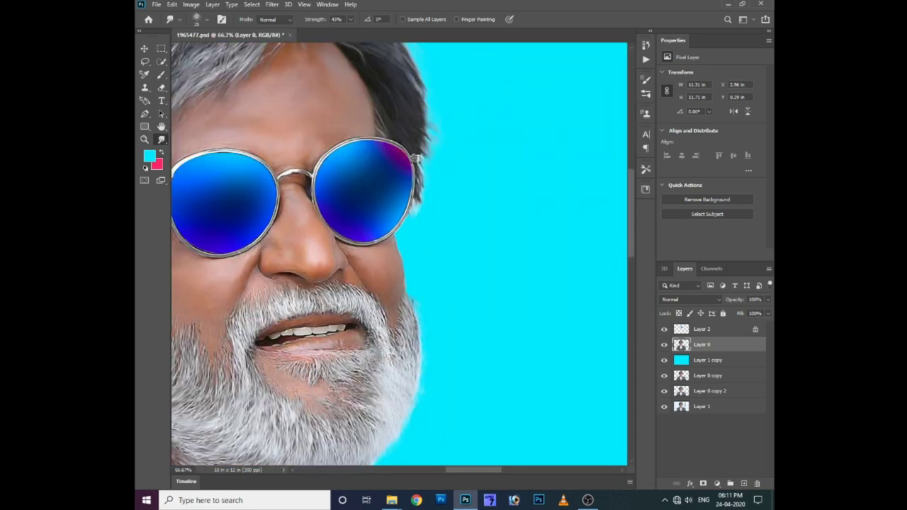
pyautogui.scroll(-5, 352, 324)
pyautogui.hotkey('ctrl', '+')
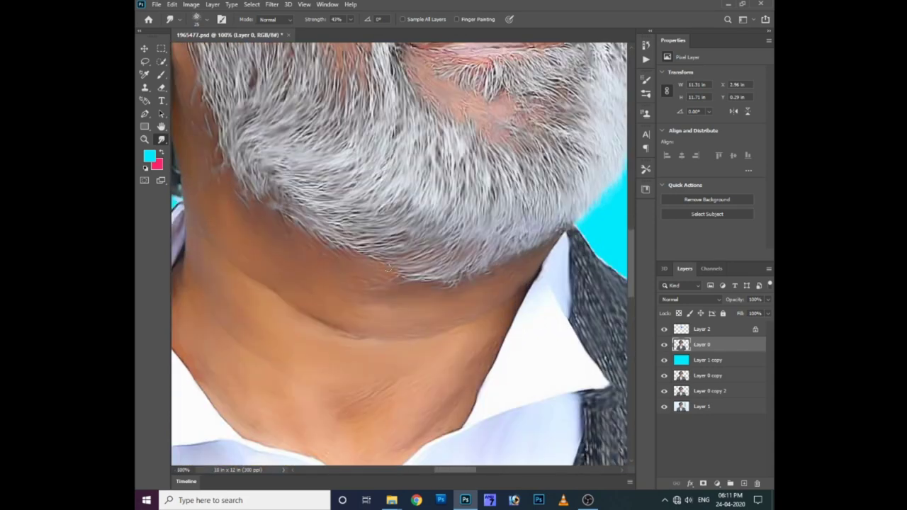
# - Raise the Smudge tool strength to 83% in the options bar
pyautogui.rightClick(388, 268)
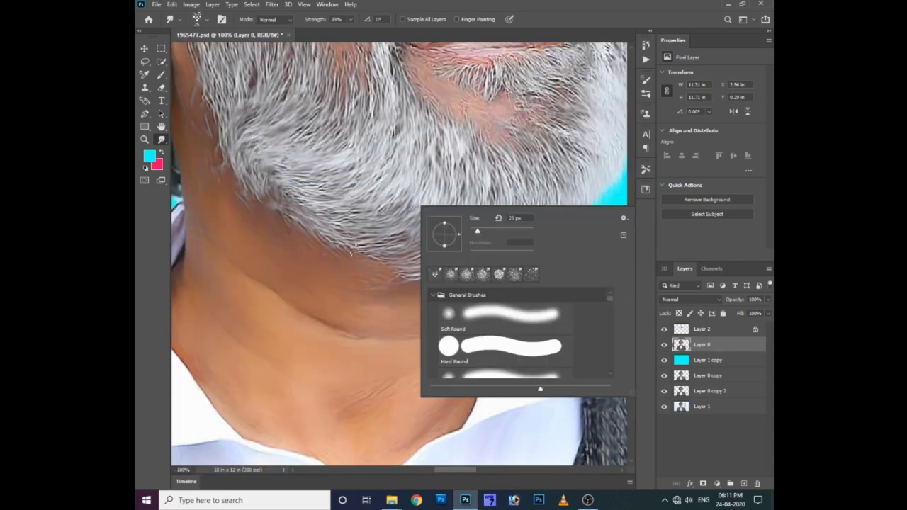
pyautogui.press('Escape')
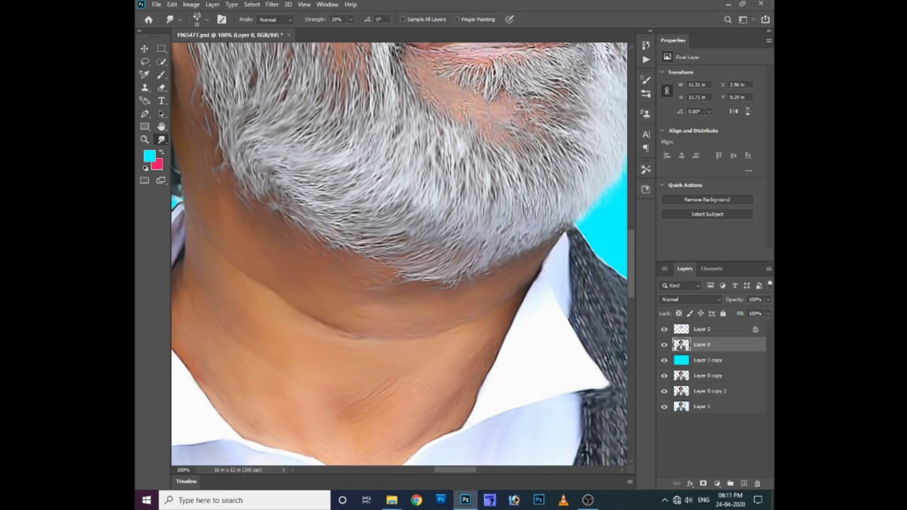
pyautogui.click(351, 20)
pyautogui.click(370, 274)
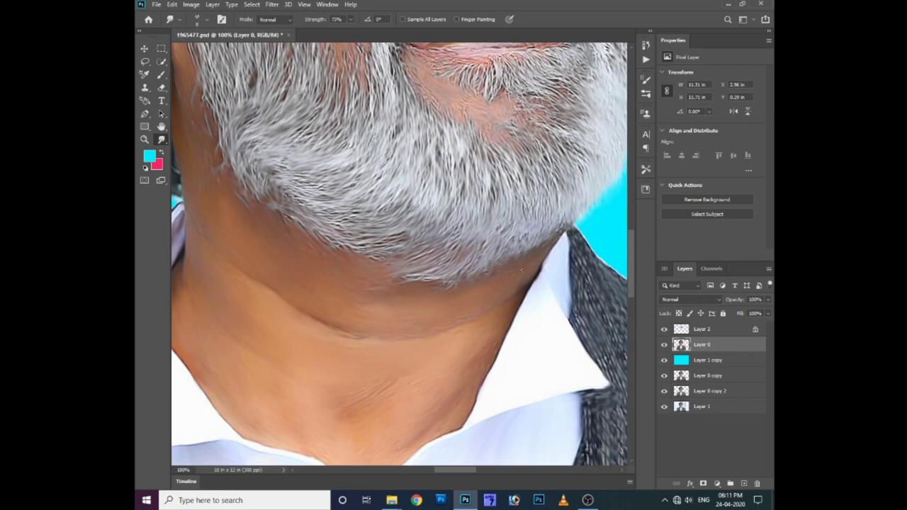
pyautogui.click(352, 20)
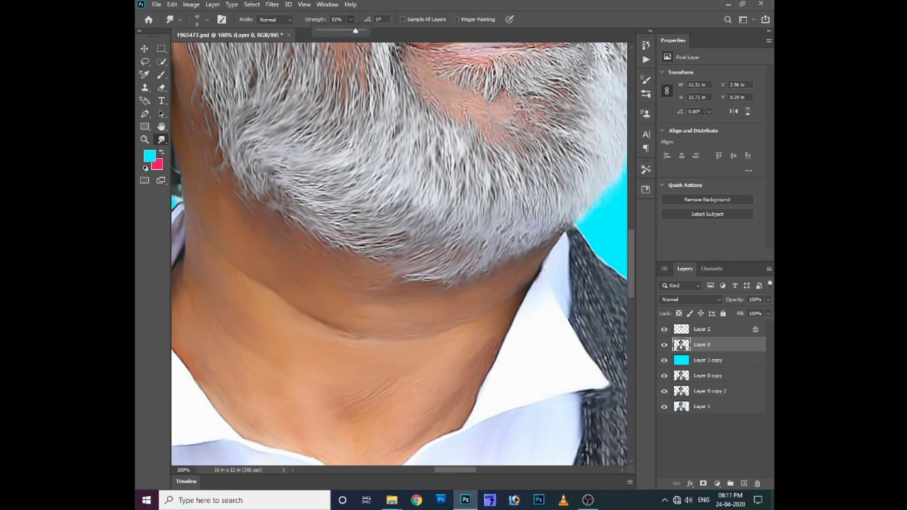
pyautogui.click(351, 20)
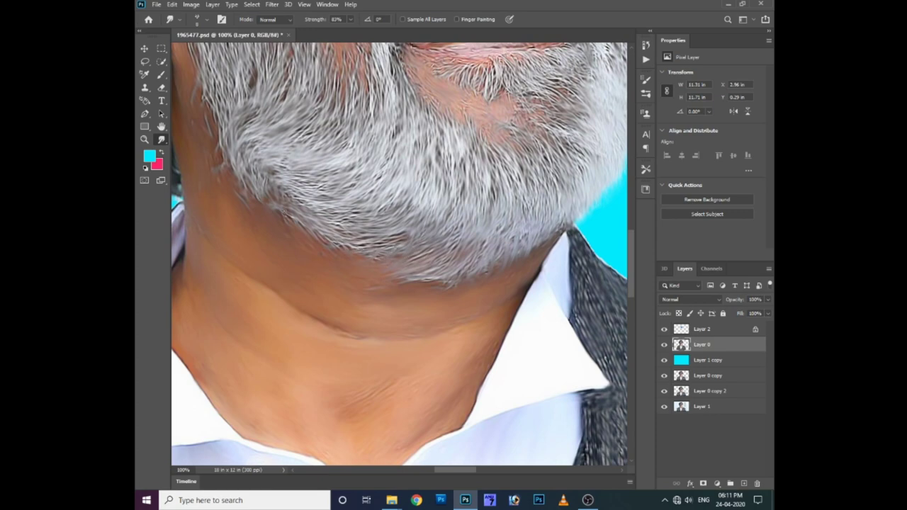
pyautogui.moveTo(232, 141); pyautogui.dragTo(288, 226)
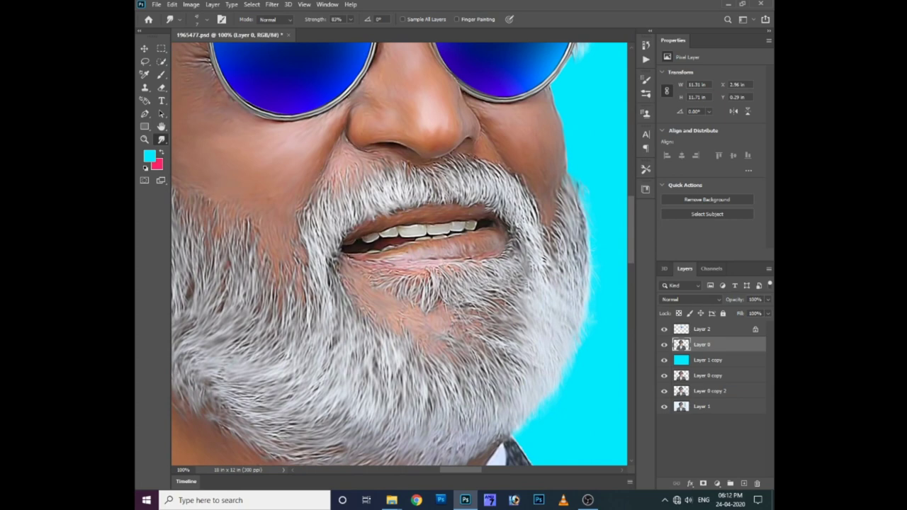
# - Smudge fine wisps out along the top and top-left hair edges
pyautogui.scroll(3, 368, 158)
pyautogui.scroll(8, 410, 162)
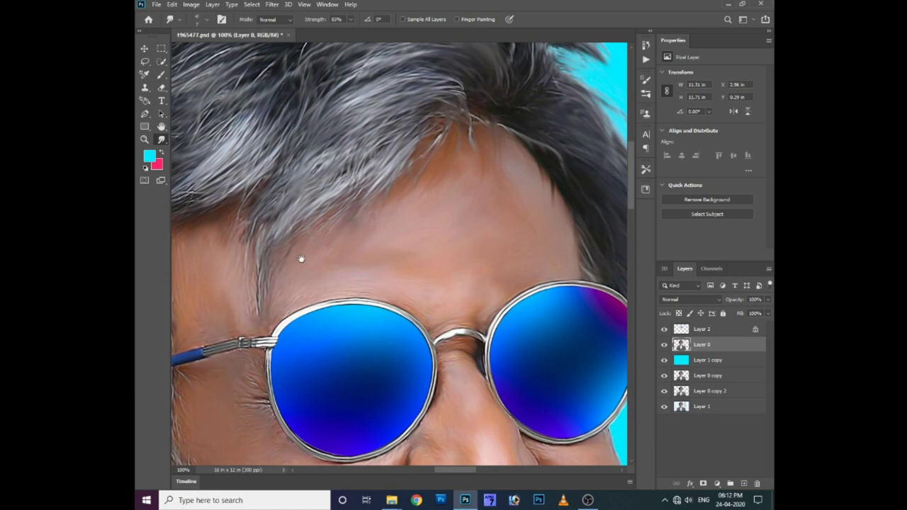
pyautogui.moveTo(301, 259); pyautogui.dragTo(367, 218)
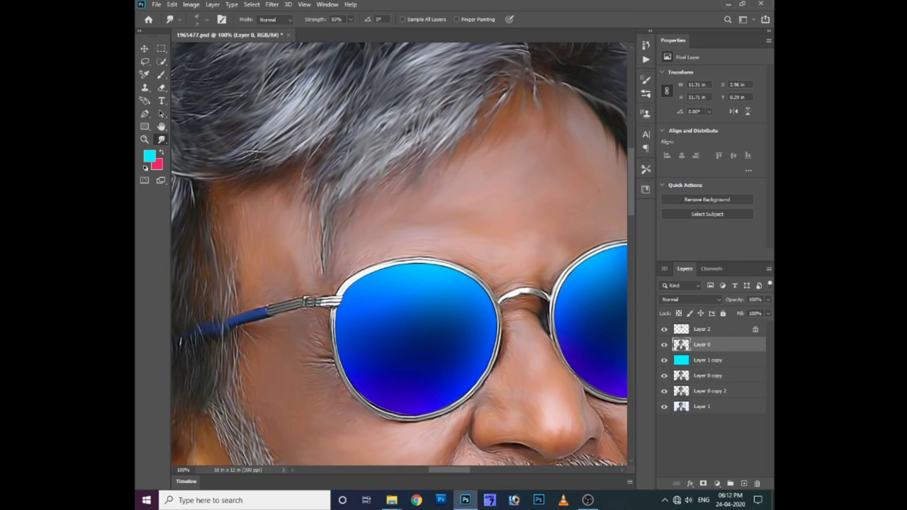
pyautogui.hotkey('ctrl', '-')
pyautogui.hotkey('ctrl', '-')
pyautogui.hotkey('ctrl', '+')
pyautogui.scroll(2, 399, 257)
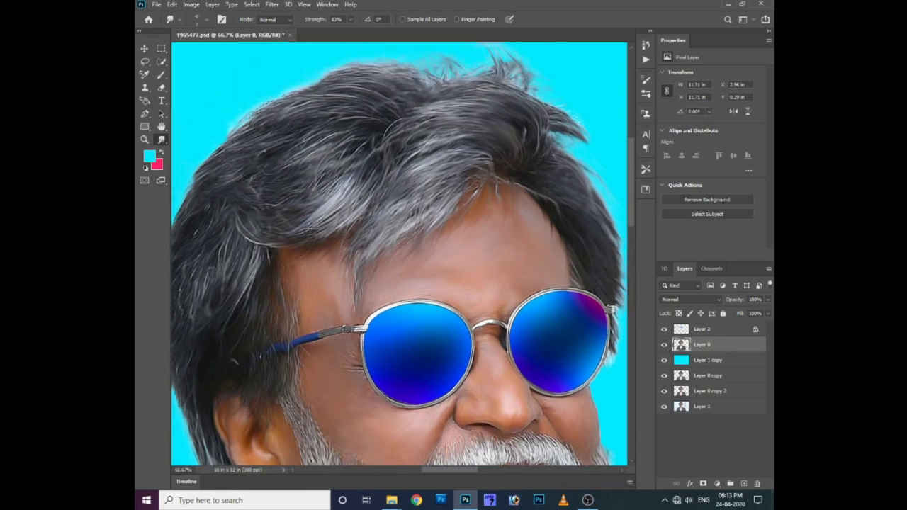
pyautogui.moveTo(279, 97); pyautogui.dragTo(247, 119)
pyautogui.moveTo(322, 82); pyautogui.dragTo(304, 84)
pyautogui.moveTo(260, 116); pyautogui.dragTo(238, 126)
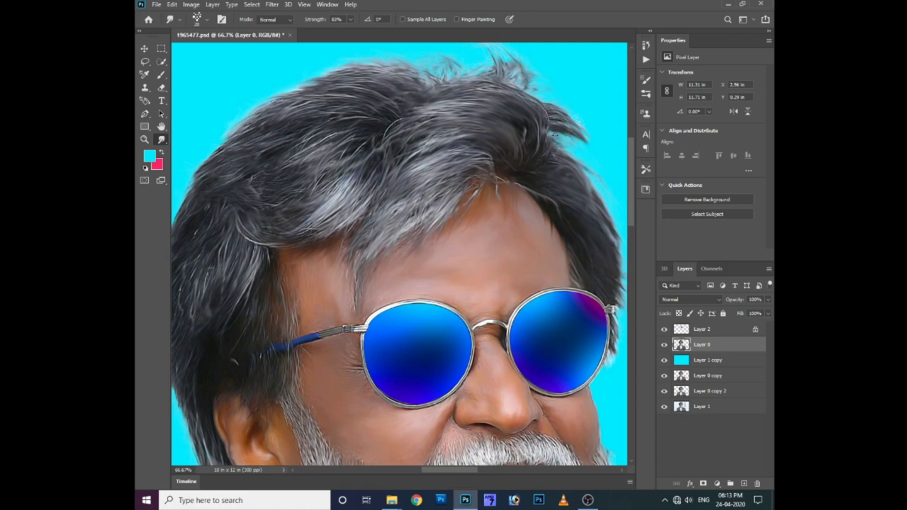
# - Lower the smudge strength to 67% and scroll around the canvas to inspect
pyautogui.moveTo(582, 178); pyautogui.dragTo(511, 165)
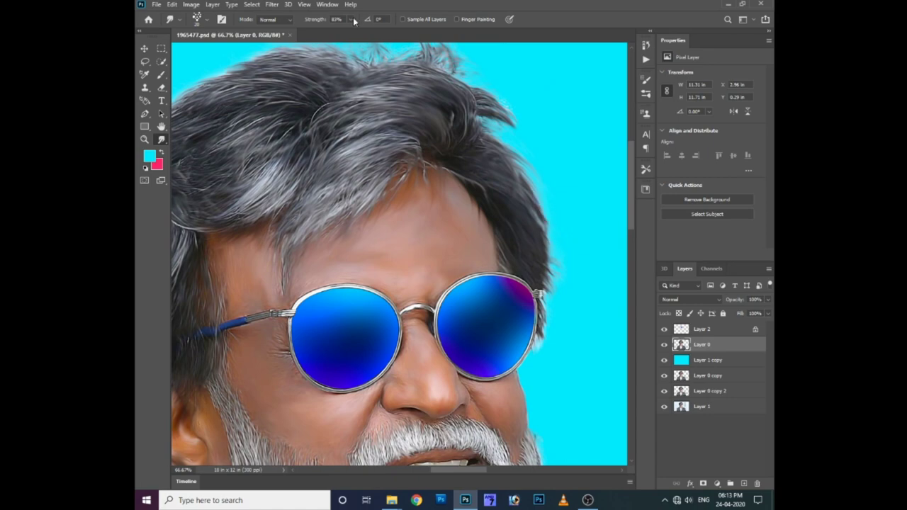
pyautogui.moveTo(353, 21); pyautogui.dragTo(345, 32)
pyautogui.hscroll(-5, 425, 174)
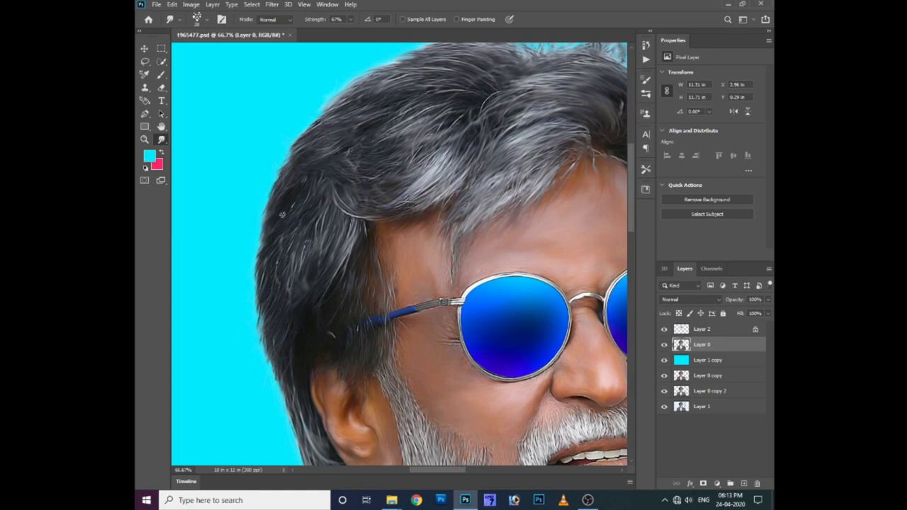
pyautogui.scroll(-2, 262, 277)
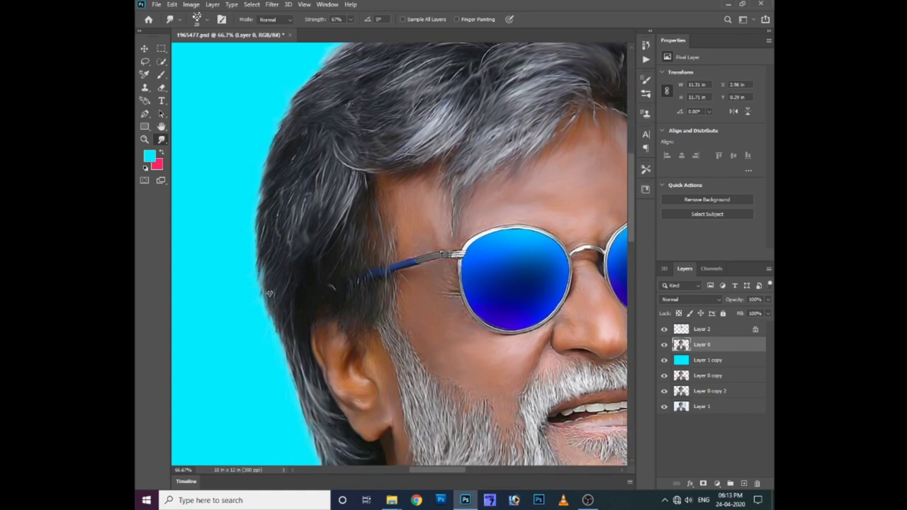
pyautogui.scroll(-8, 382, 375)
pyautogui.hscroll(5, 354, 333)
pyautogui.scroll(-2, 350, 327)
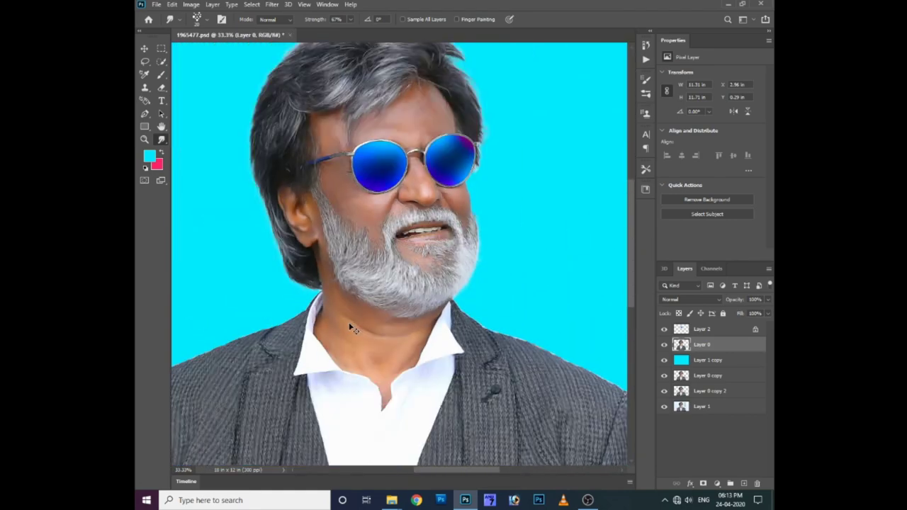
pyautogui.scroll(2, 354, 319)
pyautogui.scroll(2, 376, 305)
pyautogui.scroll(1, 404, 284)
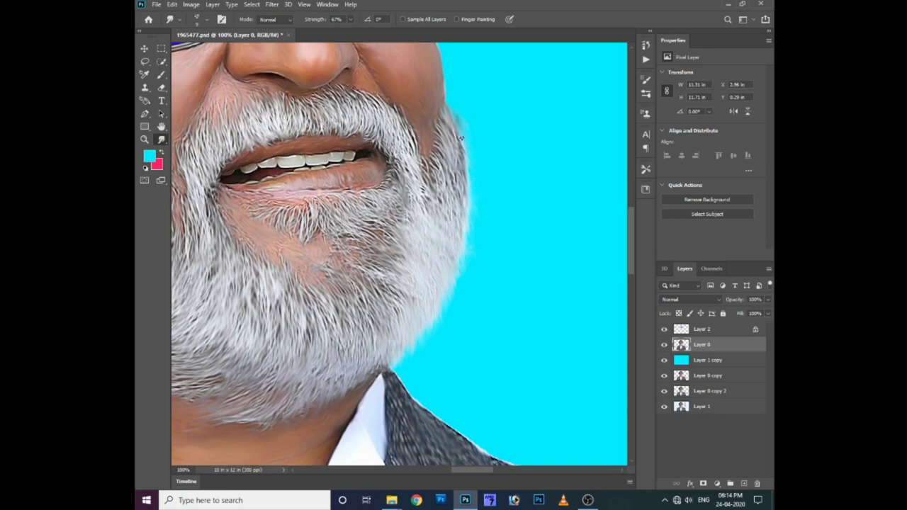
# - Select Layer 0 with the Move tool and nudge the man slightly right
pyautogui.hotkey('ctrl', '0')
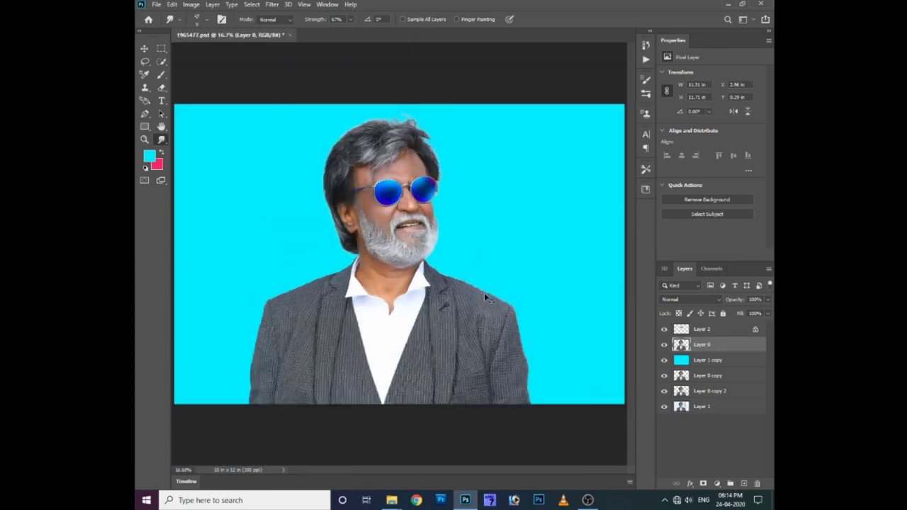
pyautogui.press('v')
pyautogui.rightClick(425, 218)
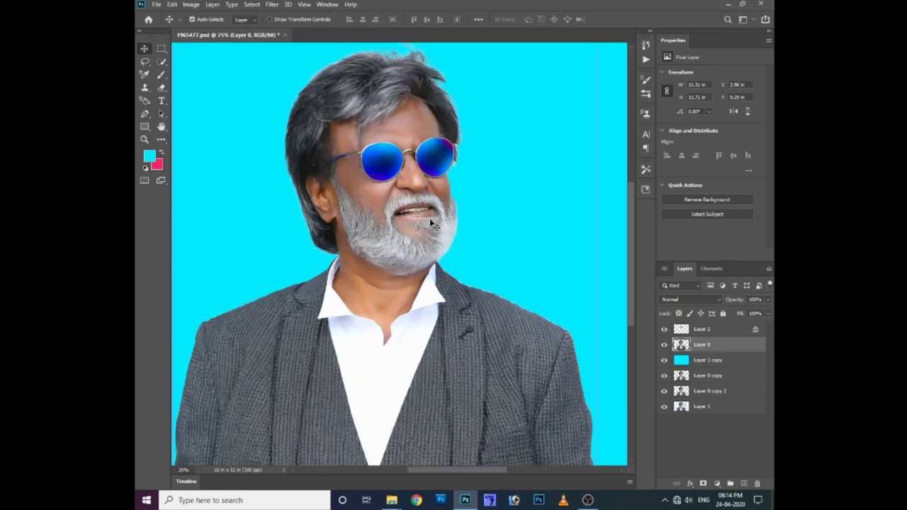
pyautogui.hotkey('ctrl', '-')
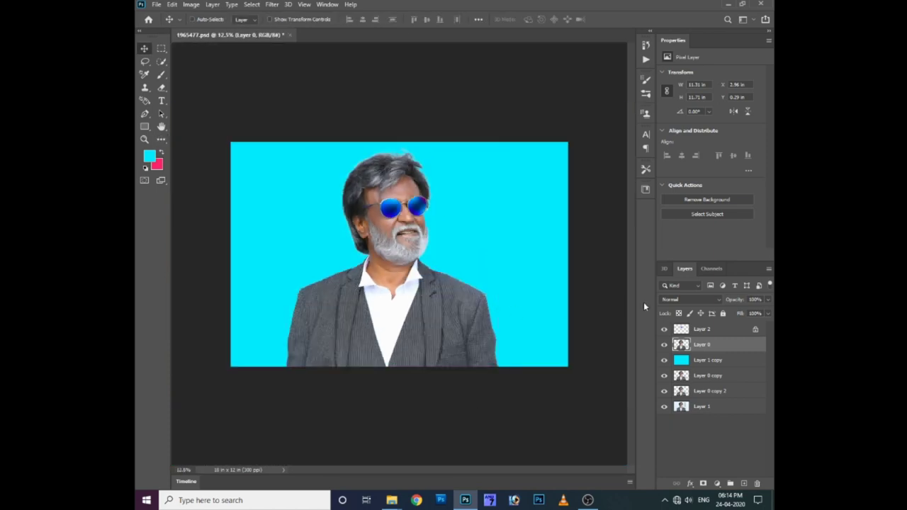
pyautogui.rightClick(411, 279)
pyautogui.click(421, 286)
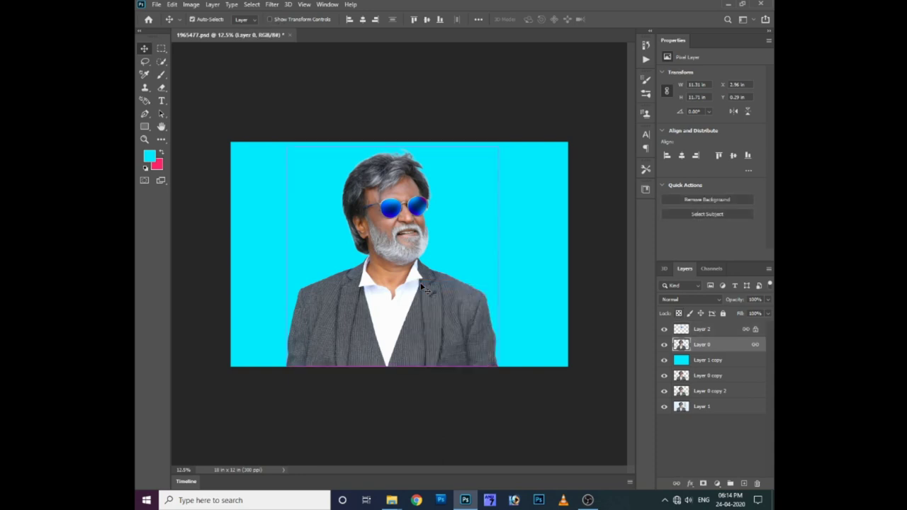
pyautogui.hotkey('ctrl', 't')
pyautogui.moveTo(421, 286); pyautogui.dragTo(423, 285)
pyautogui.press('Return')
# - Enlarge Layer 0 to 102.75%, then bring up the Open dialog
pyautogui.rightClick(432, 288)
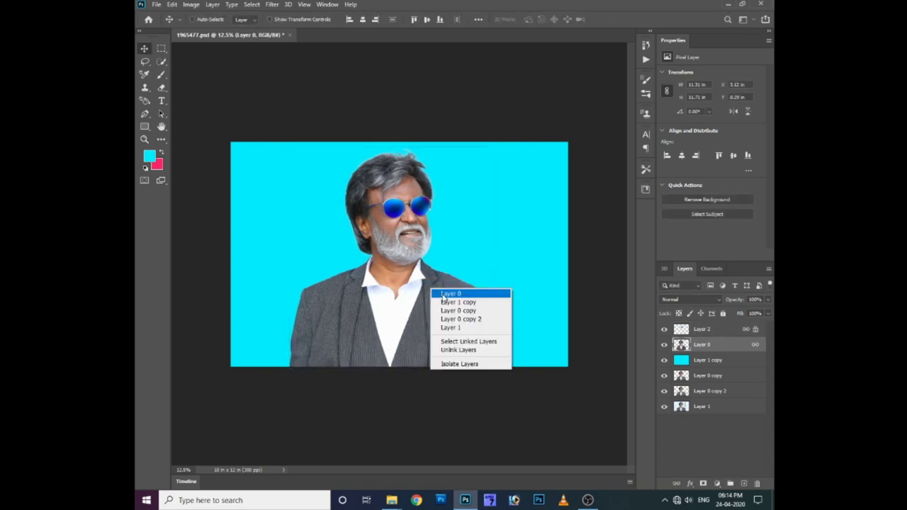
pyautogui.click(457, 297)
pyautogui.hotkey('ctrl', 't')
pyautogui.moveTo(500, 367); pyautogui.dragTo(503, 371)
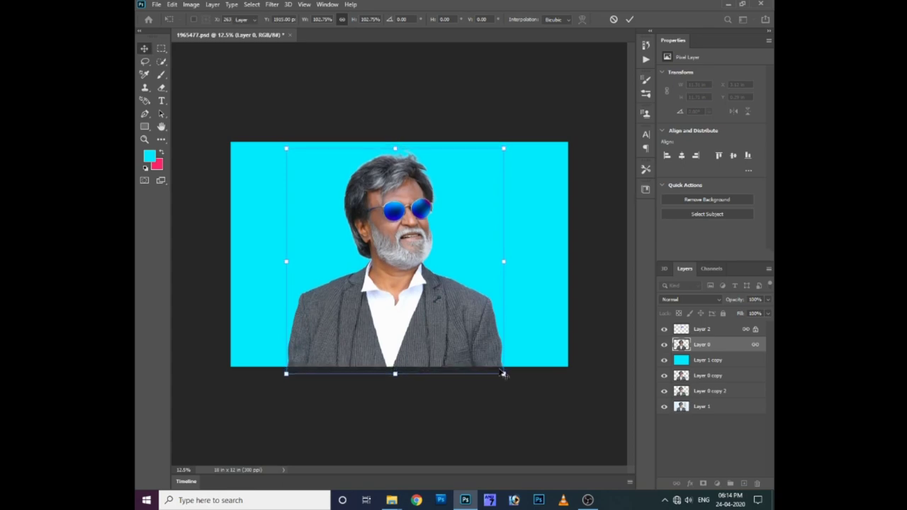
pyautogui.press('Return')
pyautogui.hotkey('ctrl', 'o')
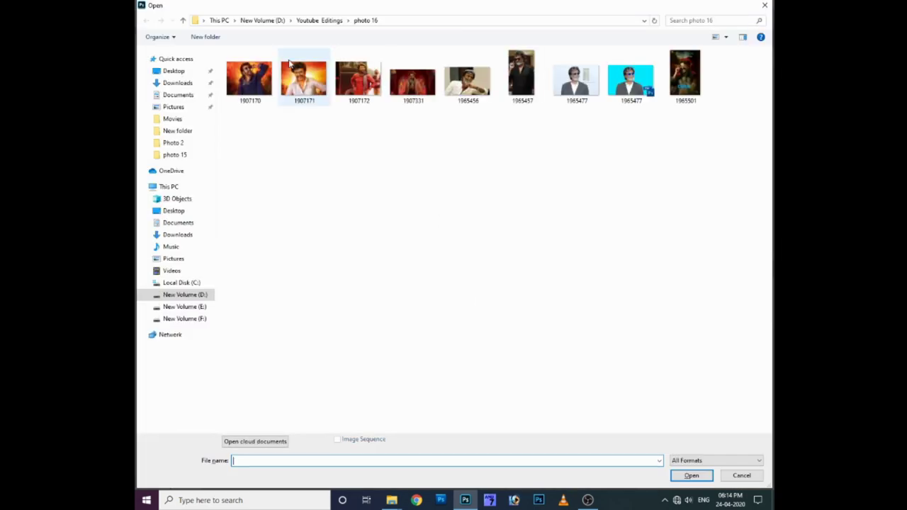
# - Open the colour smoke background from the BC folder and copy the whole image
pyautogui.click(320, 21)
pyautogui.doubleClick(252, 82)
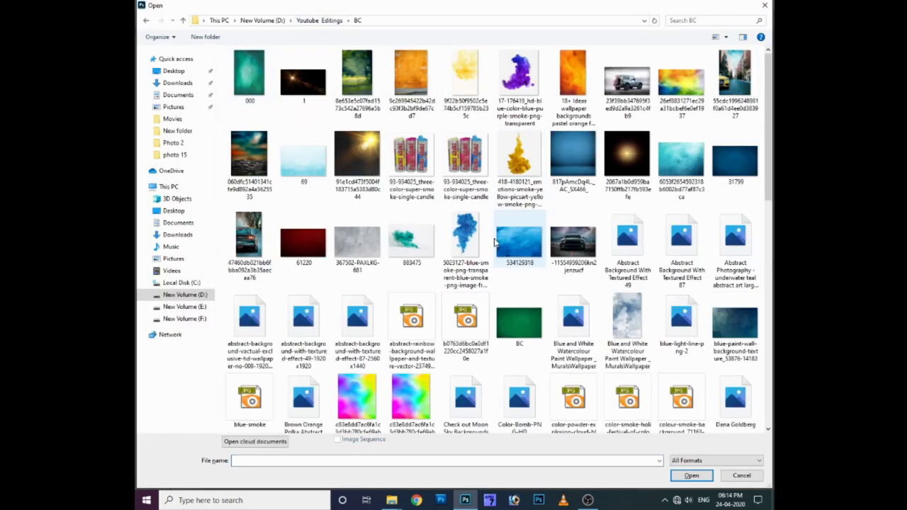
pyautogui.click(682, 400)
pyautogui.click(697, 480)
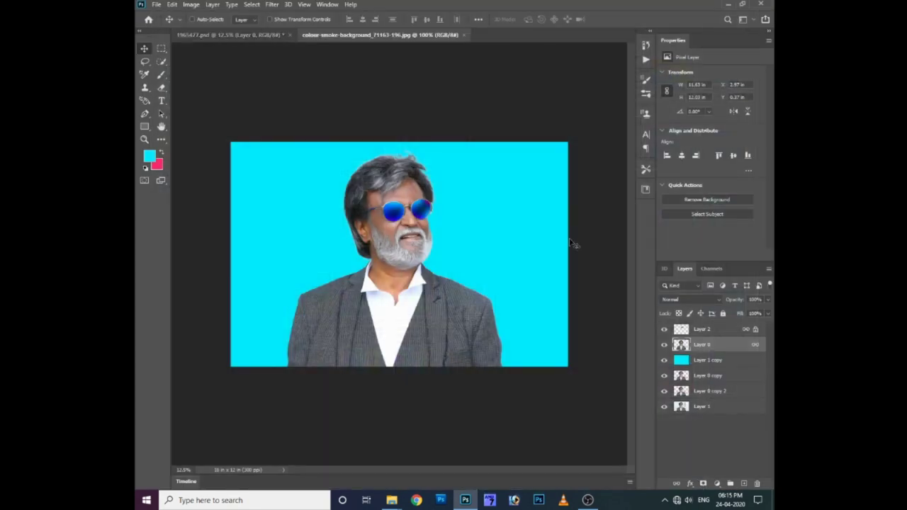
pyautogui.hotkey('ctrl', 'BackSpace')
pyautogui.hotkey('ctrl', 'w')
pyautogui.click(460, 184)
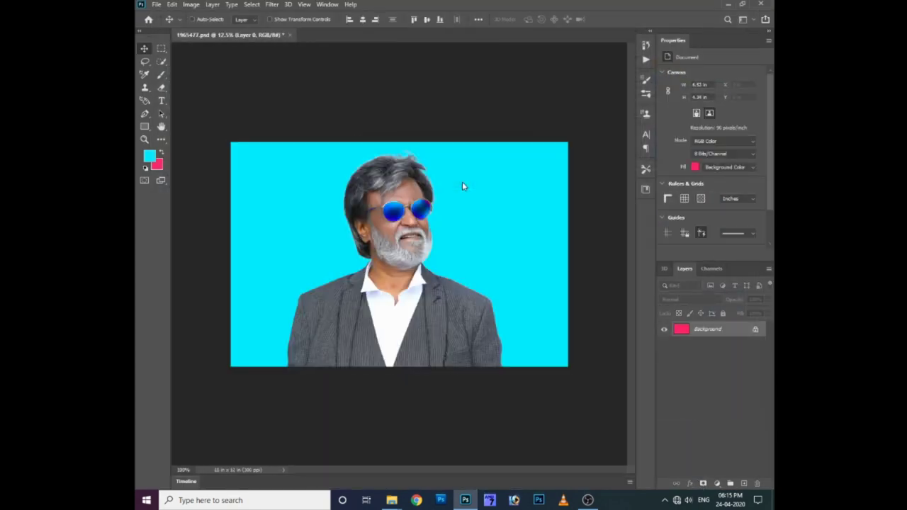
# - Rotate the smoke 90 degrees and scale it past the canvas edges to cover it
pyautogui.rightClick(475, 226)
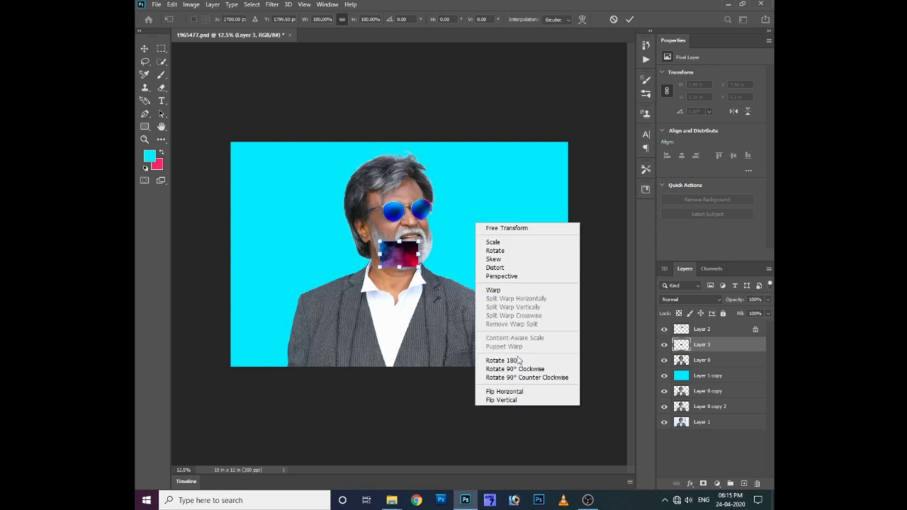
pyautogui.click(520, 381)
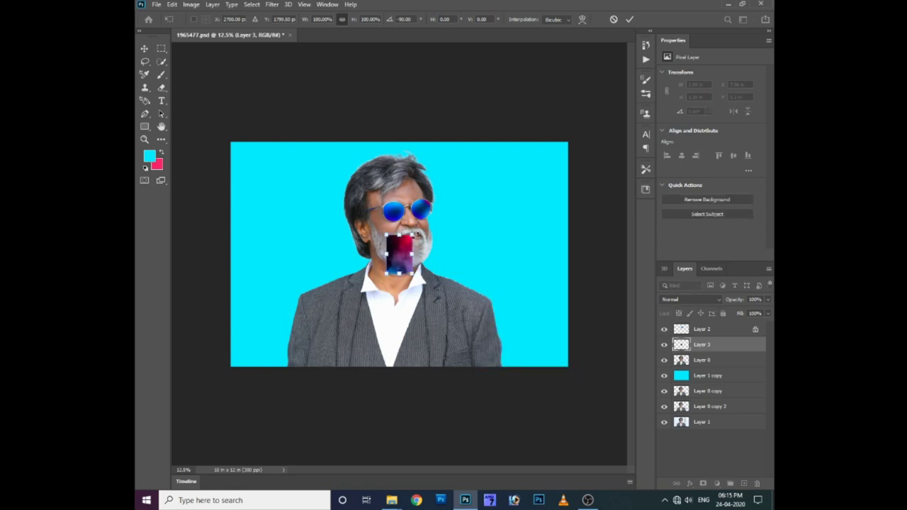
pyautogui.moveTo(415, 235); pyautogui.dragTo(535, 56)
pyautogui.moveTo(431, 309); pyautogui.dragTo(413, 367)
pyautogui.moveTo(511, 134); pyautogui.dragTo(565, 51)
pyautogui.moveTo(456, 305); pyautogui.dragTo(482, 350)
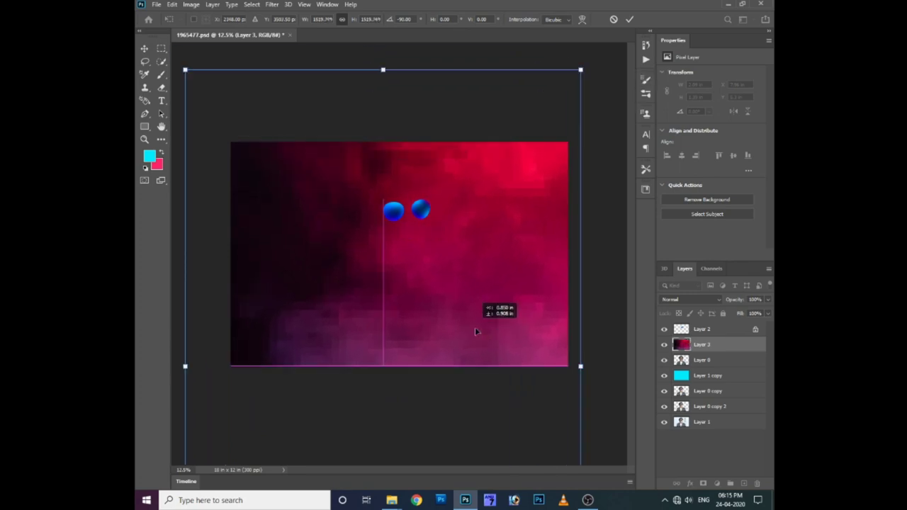
pyautogui.moveTo(600, 80); pyautogui.dragTo(576, 124)
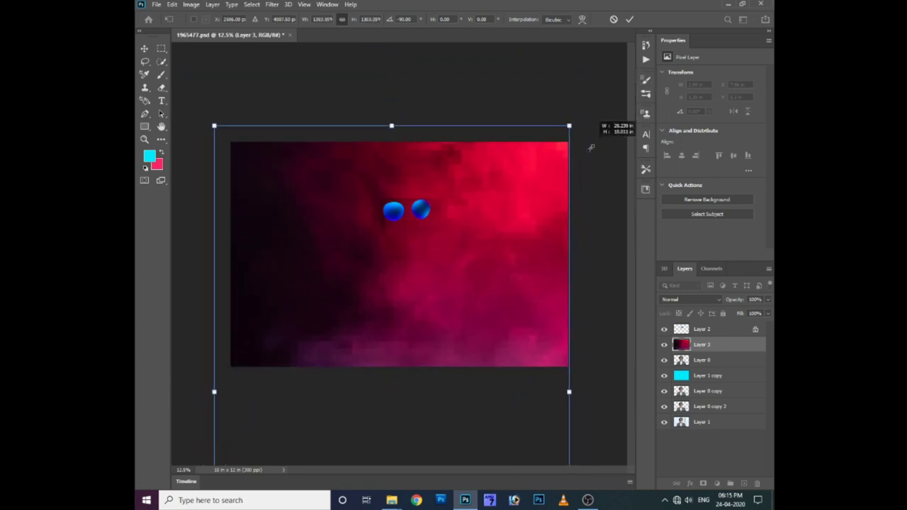
pyautogui.moveTo(520, 205); pyautogui.dragTo(514, 207)
# - Commit the transform and move the smoke Layer 3 below the portrait Layer 0
pyautogui.press('Return')
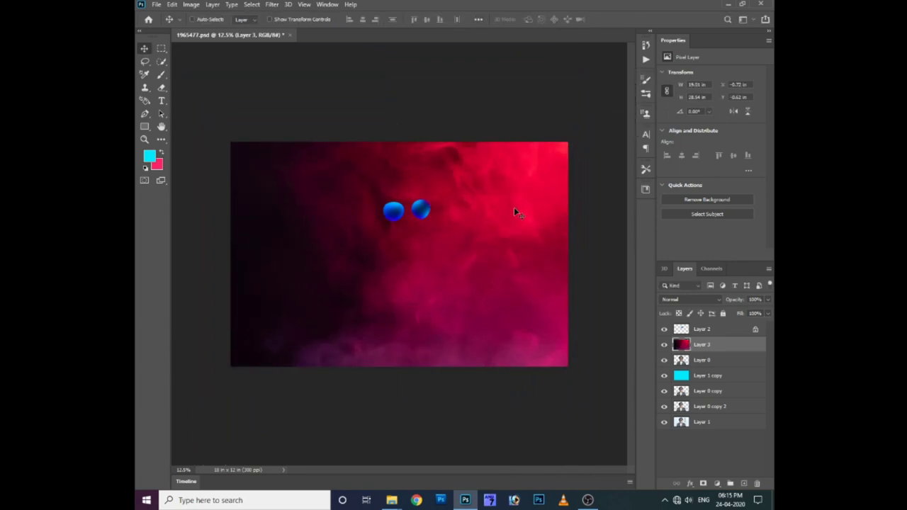
pyautogui.hotkey('ctrl', '[')
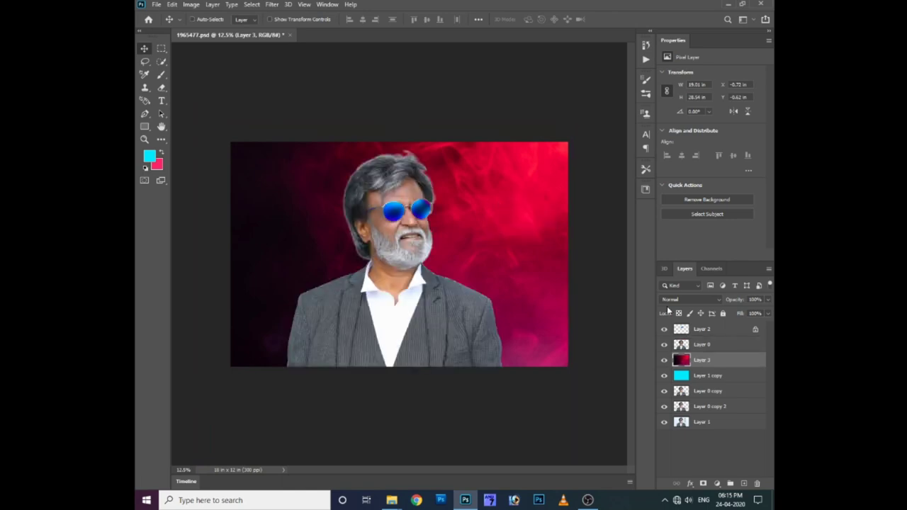
pyautogui.hotkey('ctrl', '+')
# - On Layer 0, lasso around the head, feather it 1 px, invert, then deselect
pyautogui.rightClick(459, 309)
pyautogui.click(470, 307)
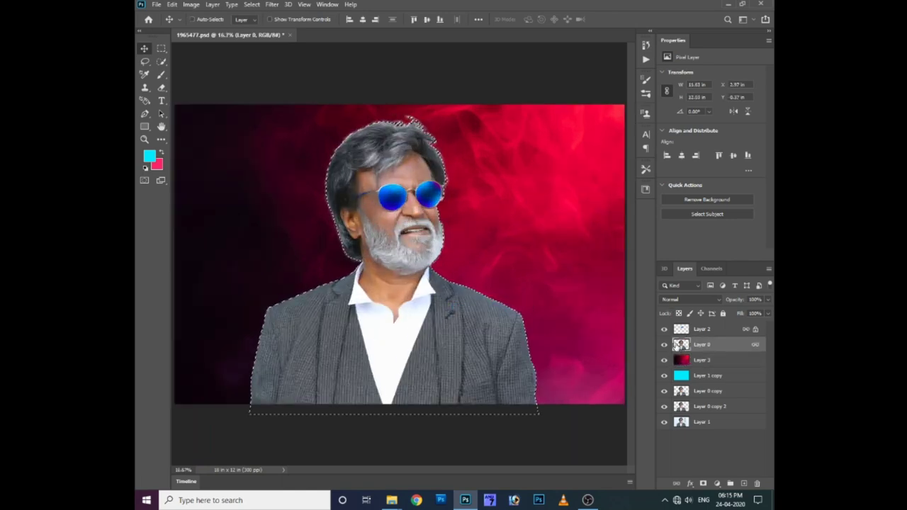
pyautogui.press('l')
pyautogui.moveTo(447, 273)
pyautogui.mouseDown()
pyautogui.moveTo(457, 127)
pyautogui.moveTo(455, 145)
pyautogui.mouseUp()
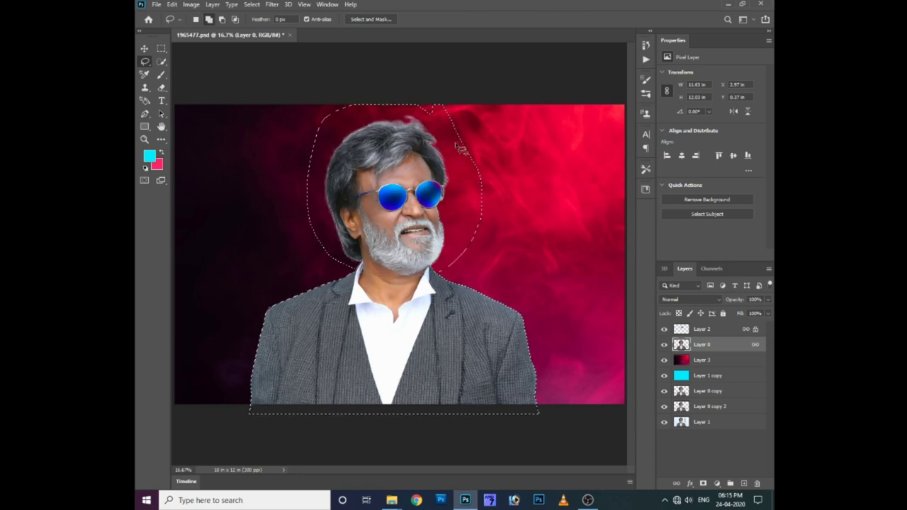
pyautogui.hotkey('shift', 'F6')
pyautogui.press('Return')
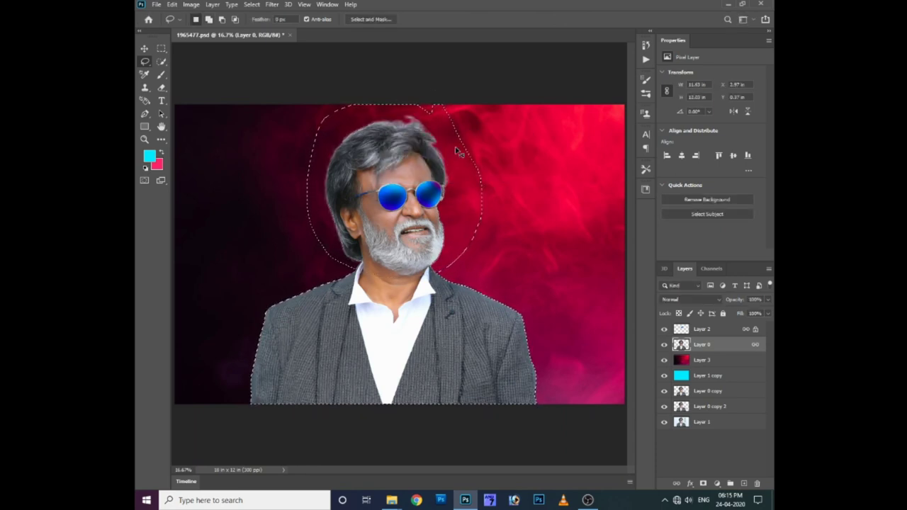
pyautogui.hotkey('ctrl', 'shift', 'i')
pyautogui.hotkey('shift', 'F6')
pyautogui.press('Return')
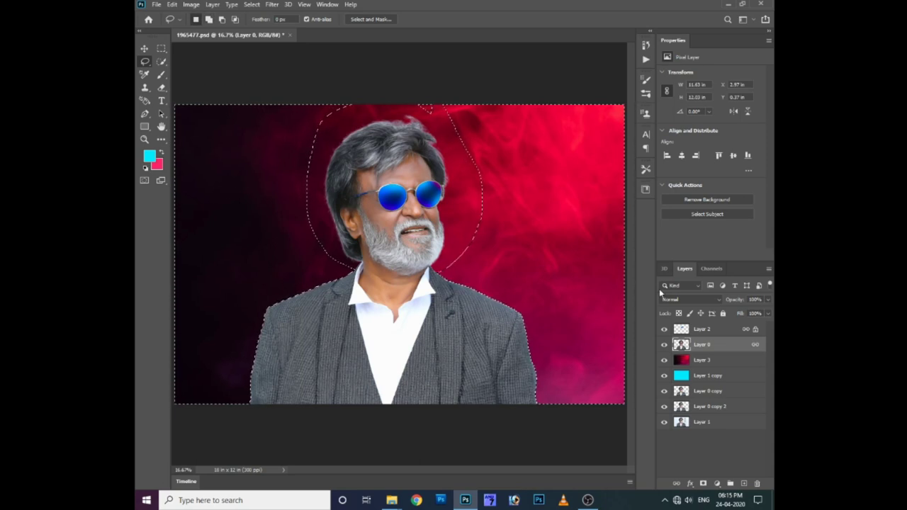
pyautogui.hotkey('ctrl', 'd')
pyautogui.press('v')
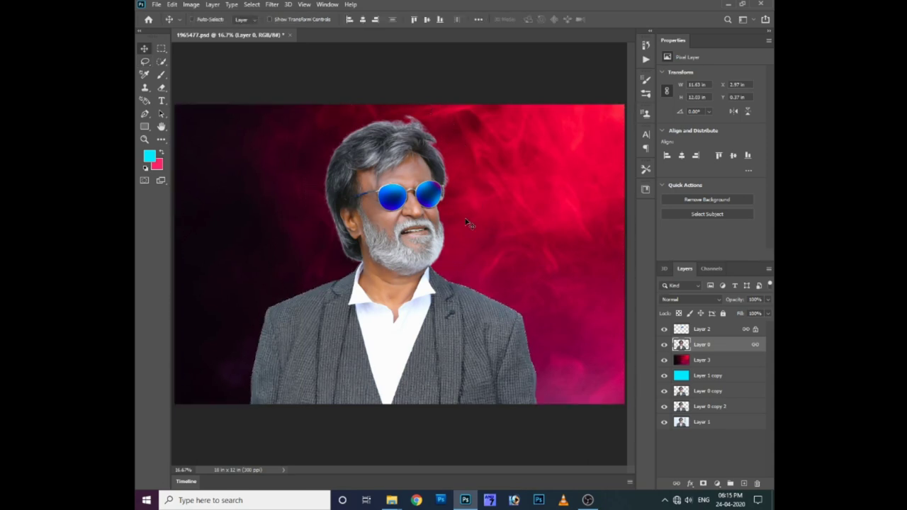
# - Shrink the smoke Layer 3 slightly from its corner to about 97.63%
pyautogui.rightClick(464, 218)
pyautogui.click(471, 221)
pyautogui.hotkey('ctrl', '-')
pyautogui.rightClick(479, 219)
pyautogui.click(496, 223)
pyautogui.hotkey('ctrl', 't')
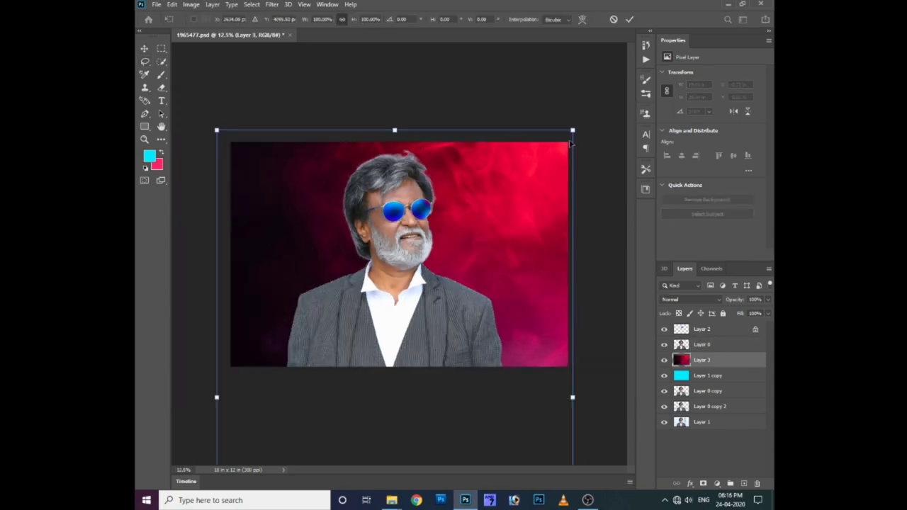
pyautogui.moveTo(576, 130); pyautogui.dragTo(572, 132)
pyautogui.press('Return')
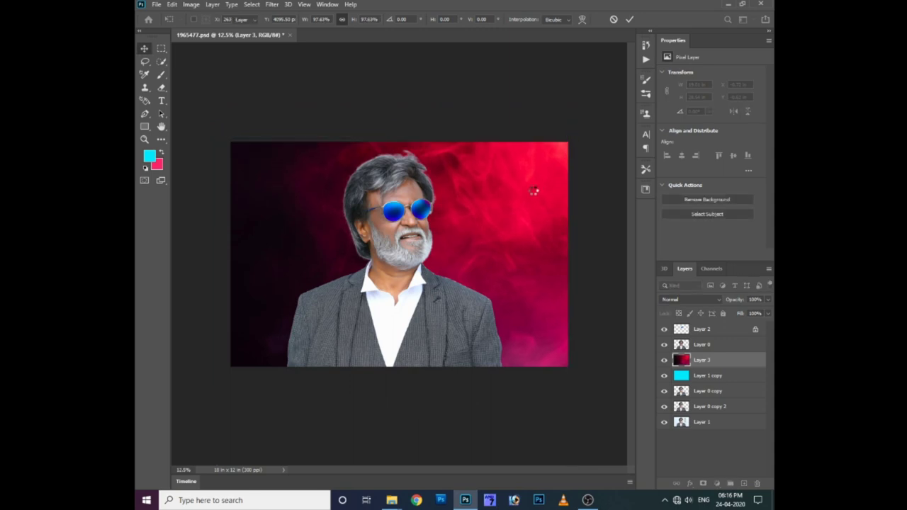
# - Zoom in and reselect the portrait layer, Layer 0
pyautogui.hotkey('ctrl', '+')
pyautogui.rightClick(440, 224)
pyautogui.click(453, 221)
pyautogui.hotkey('ctrl', '+')
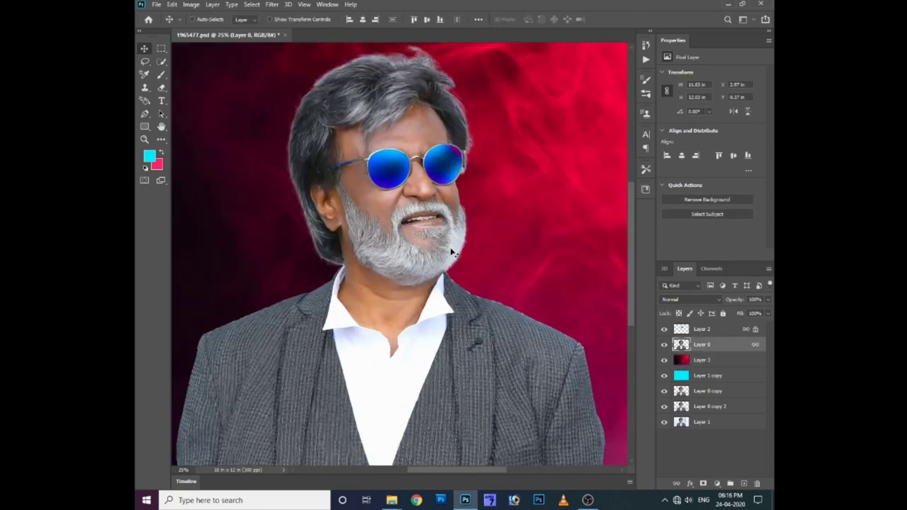
# - Load the portrait outline as a selection and copy it onto a new layer
pyautogui.keyDown('ctrl'); pyautogui.click(681, 345); pyautogui.keyUp('ctrl')
pyautogui.hotkey('ctrl', 'd')
pyautogui.hotkey('ctrl', 'j')
# - Try the Photo Filter image adjustment, then dismiss it without applying
pyautogui.hotkey('alt', 'i')
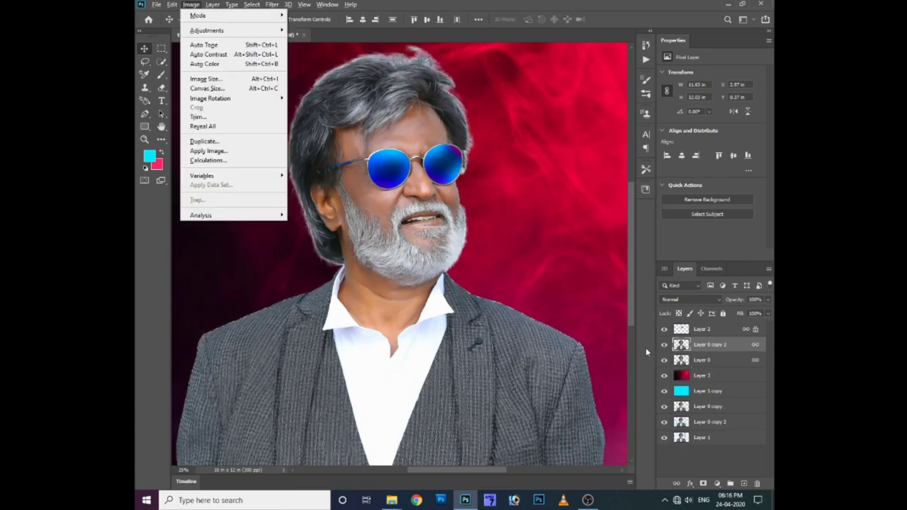
pyautogui.press('j')
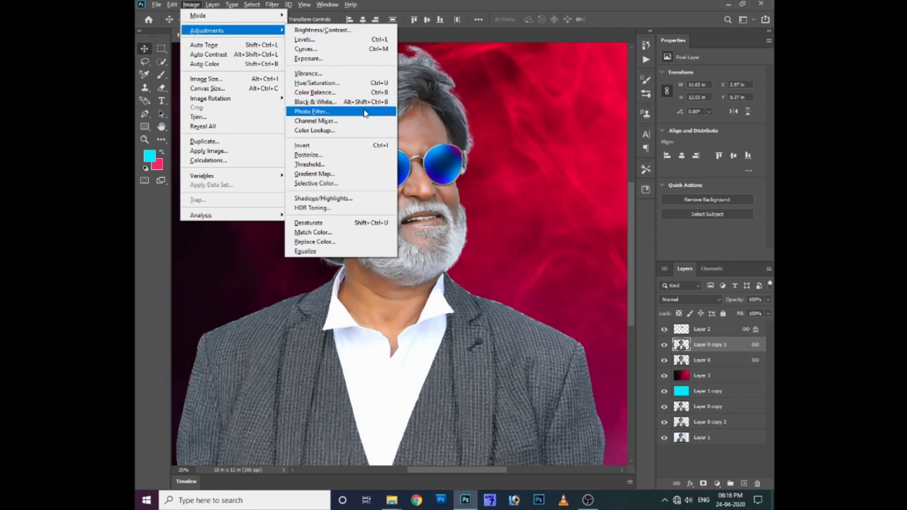
pyautogui.click(364, 113)
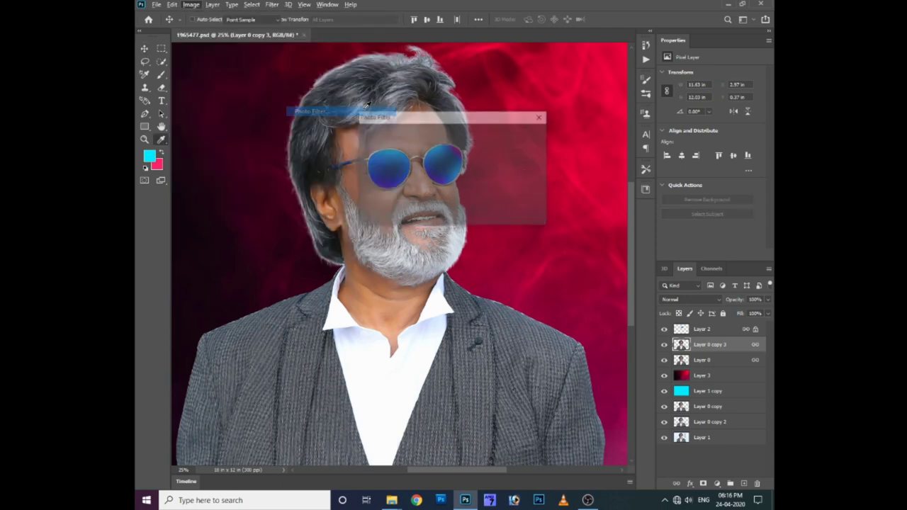
pyautogui.moveTo(453, 119); pyautogui.dragTo(534, 217)
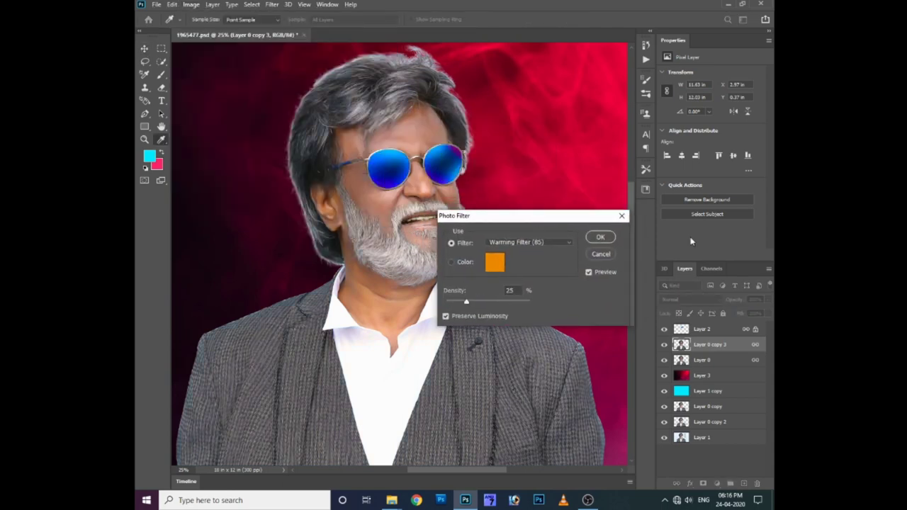
pyautogui.press('Return')
pyautogui.press('v')
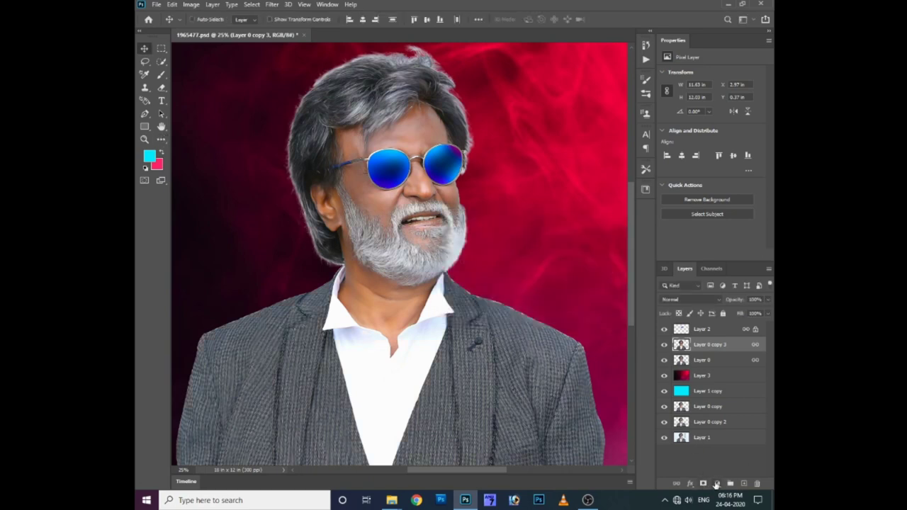
# - Add a Photo Filter adjustment layer with pink-red colour ff0054 at 20% density
pyautogui.click(715, 484)
pyautogui.click(717, 410)
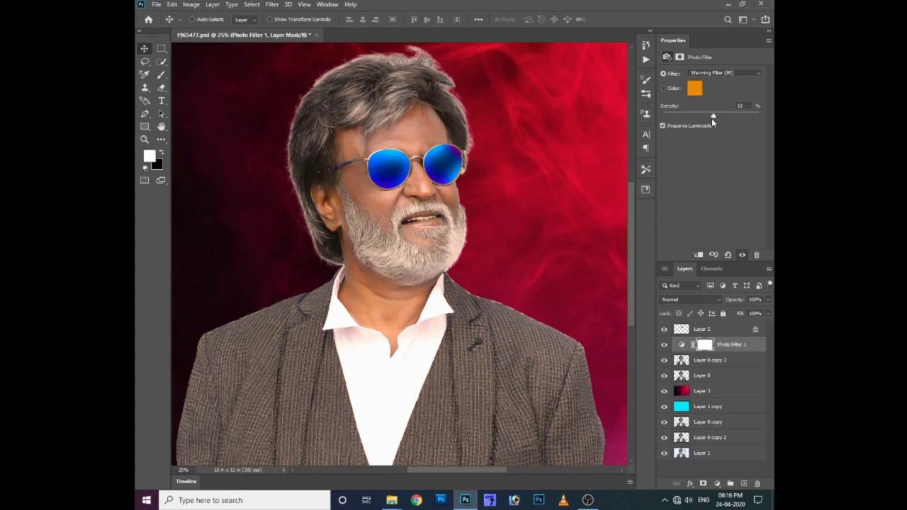
pyautogui.click(695, 87)
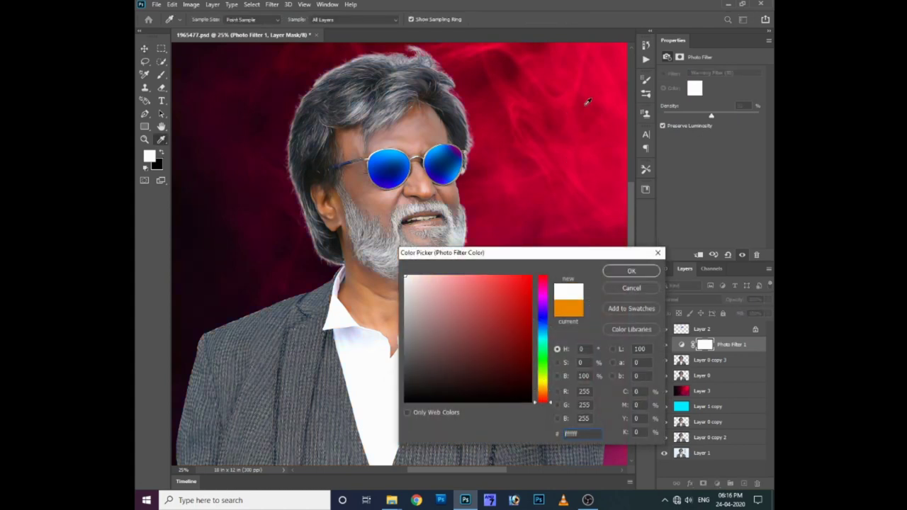
pyautogui.moveTo(521, 289)
pyautogui.mouseDown()
pyautogui.moveTo(532, 267)
pyautogui.moveTo(373, 252)
pyautogui.mouseUp()
pyautogui.moveTo(536, 282); pyautogui.dragTo(535, 273)
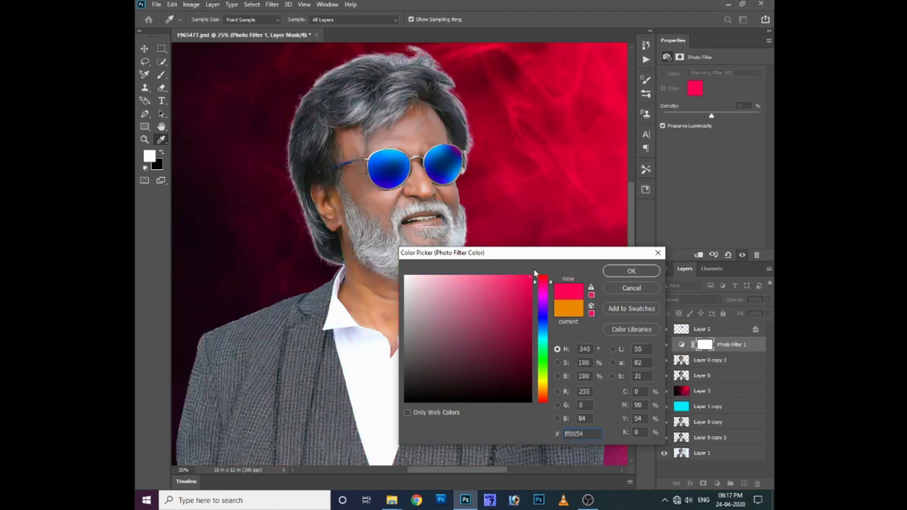
pyautogui.click(616, 274)
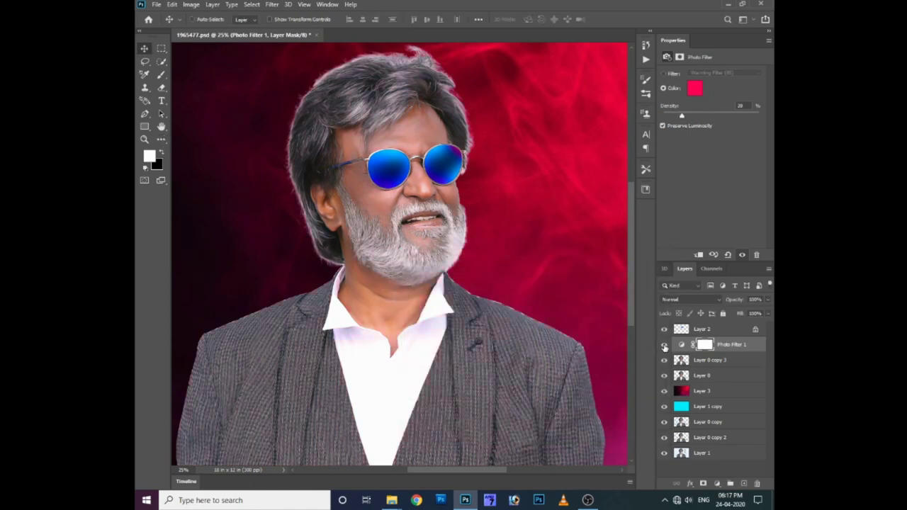
# - Load the portrait outline and apply a Gaussian Blur to Layer 4
pyautogui.keyDown('ctrl'); pyautogui.click(699, 344); pyautogui.keyUp('ctrl')
pyautogui.rightClick(488, 232)
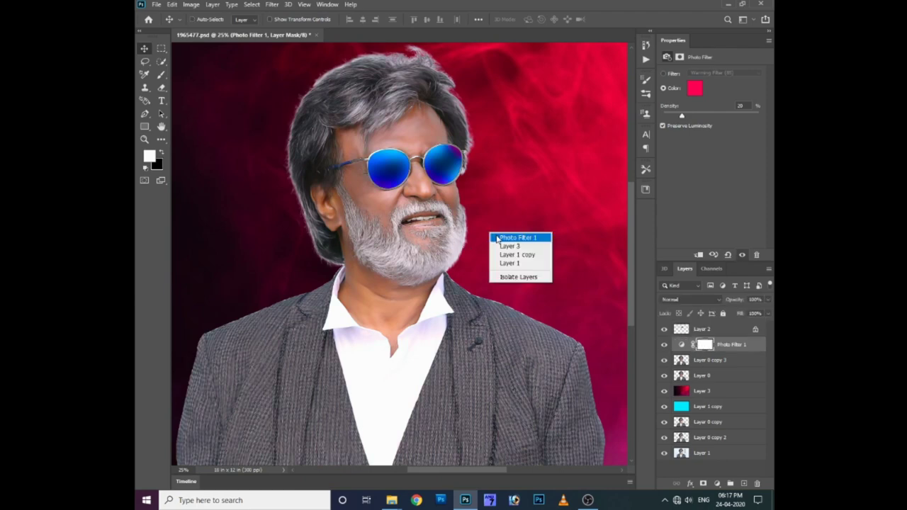
pyautogui.keyDown('ctrl'); pyautogui.click(680, 361); pyautogui.keyUp('ctrl')
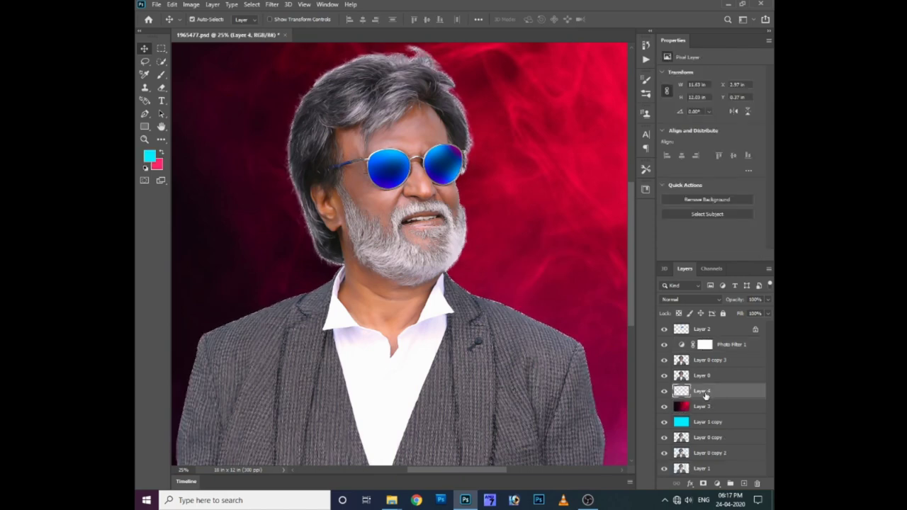
pyautogui.click(271, 4)
pyautogui.moveTo(440, 205)
pyautogui.click(418, 154)
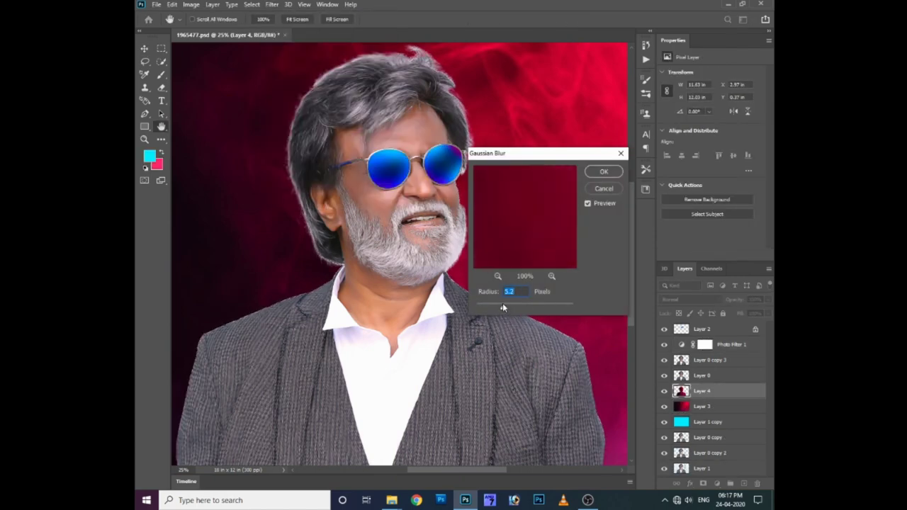
pyautogui.press('Return')
# - Brighten Layer 4 with a raised Curves adjustment
pyautogui.hotkey('ctrl', 'm')
pyautogui.moveTo(540, 363); pyautogui.dragTo(510, 345)
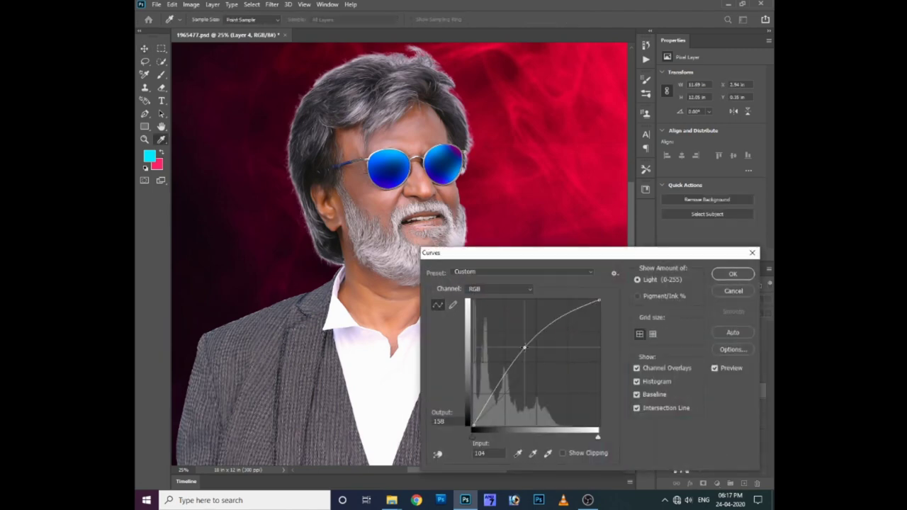
pyautogui.press('Return')
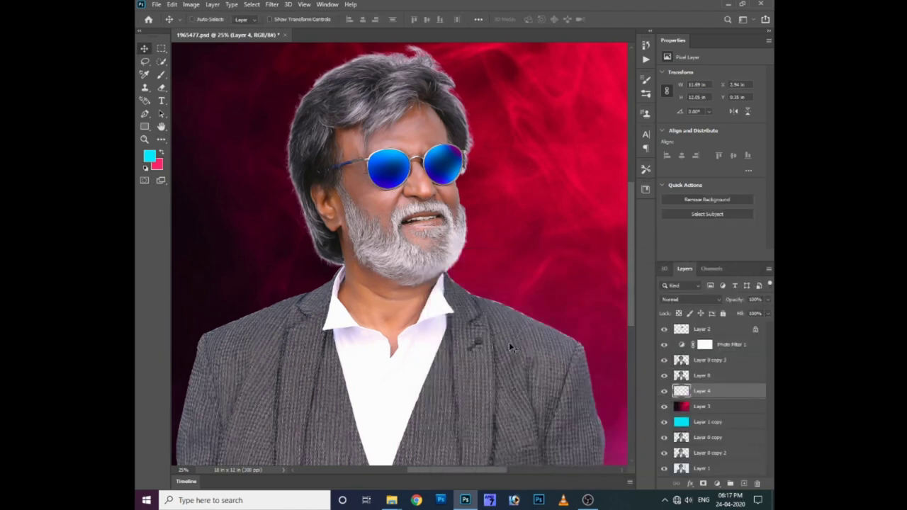
pyautogui.hotkey('ctrl', 'j')
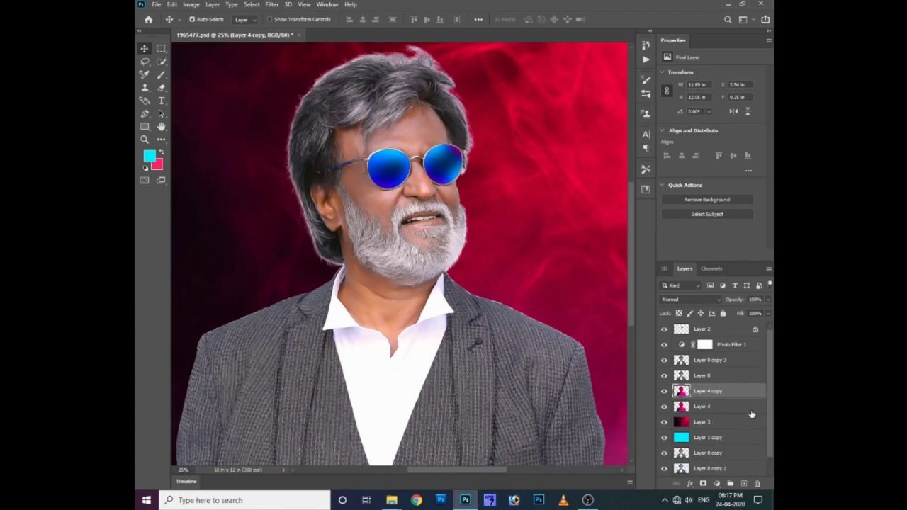
pyautogui.hotkey('ctrl', 'z')
# - Blur Layer 4 at radius 110.0, then duplicate and merge the glow copies back twice
pyautogui.click(271, 5)
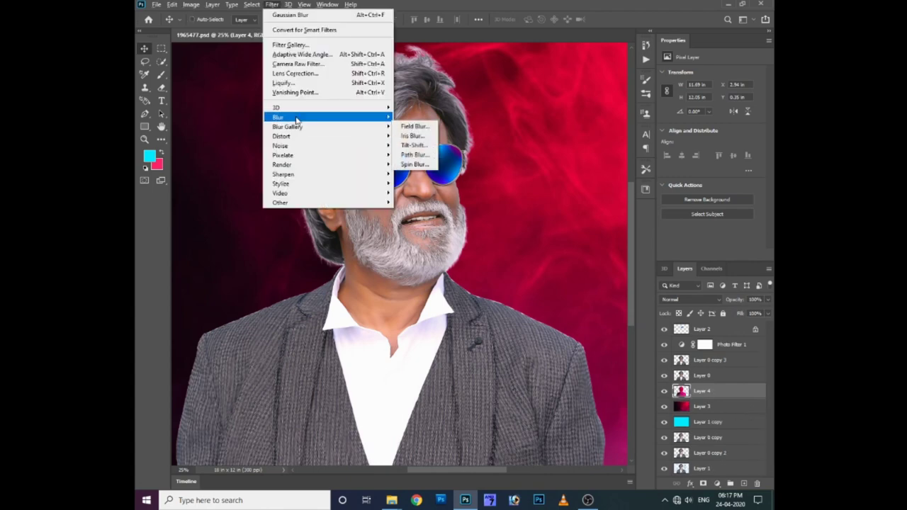
pyautogui.click(420, 154)
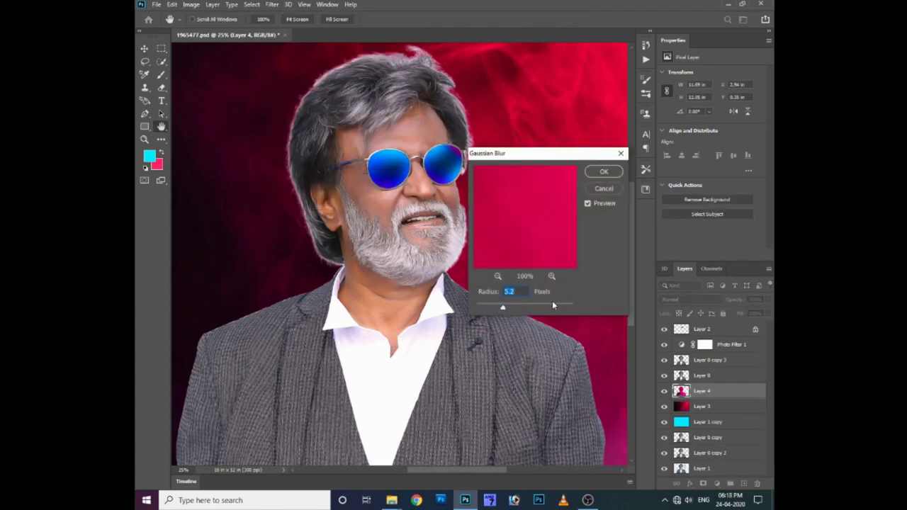
pyautogui.moveTo(559, 310); pyautogui.dragTo(541, 307)
pyautogui.press('Return')
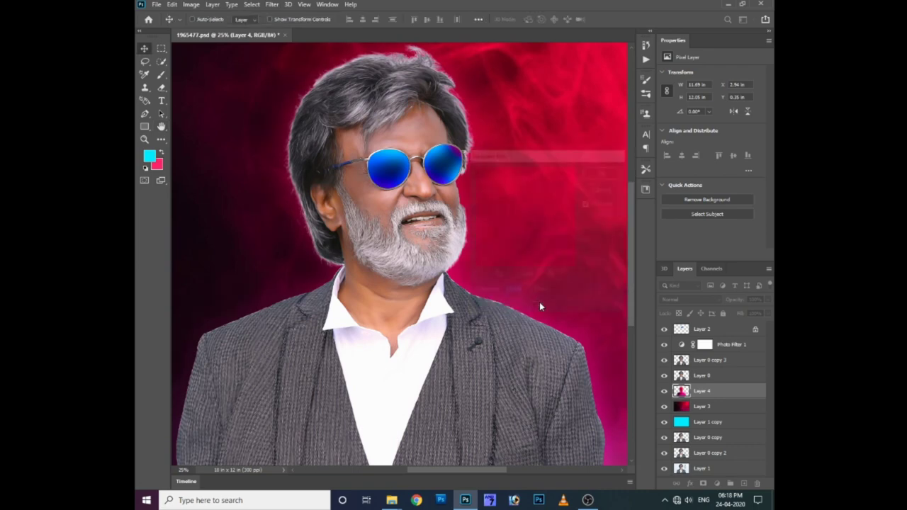
pyautogui.hotkey('ctrl', 'j')
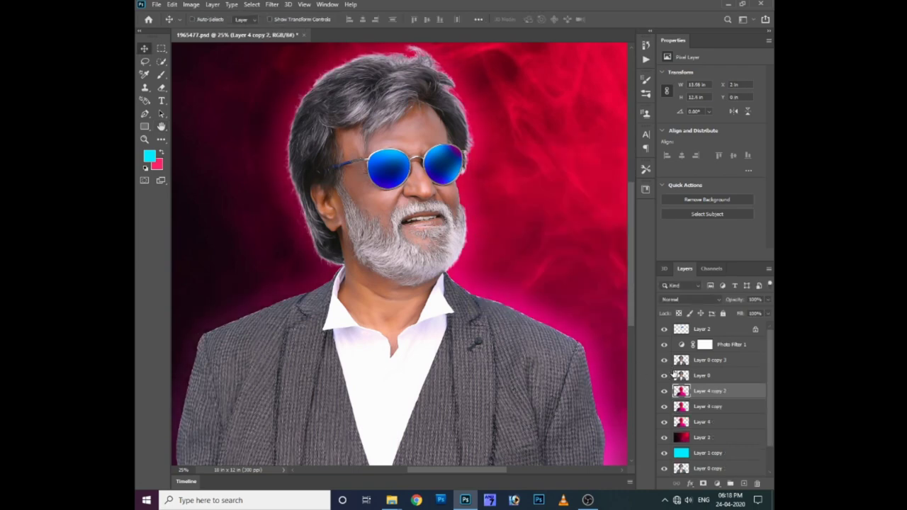
pyautogui.hotkey('ctrl', 'e')
pyautogui.hotkey('ctrl', 'e')
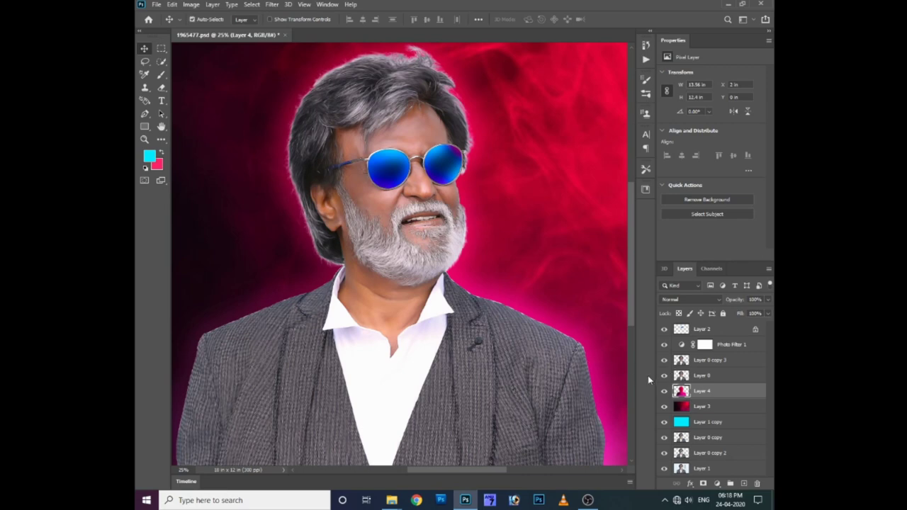
pyautogui.hotkey('ctrl', 'j')
pyautogui.hotkey('ctrl', 'j')
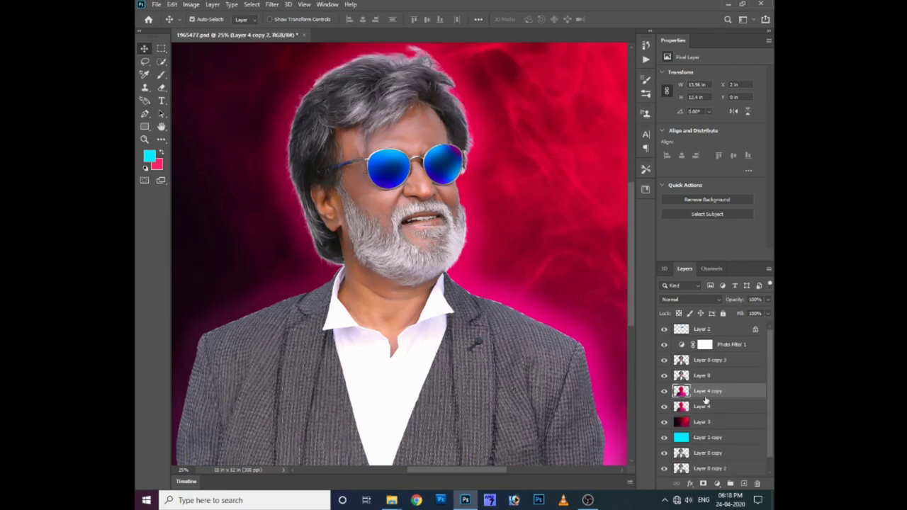
pyautogui.hotkey('ctrl', 'e')
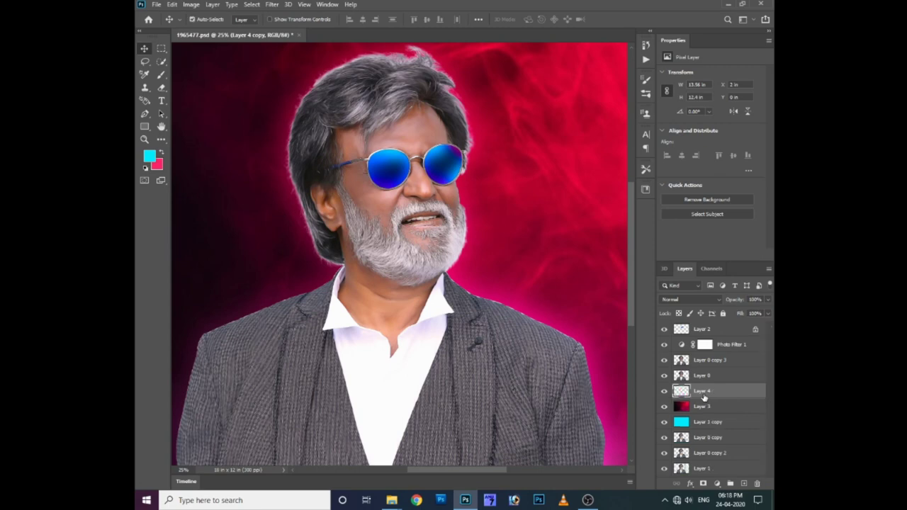
# - Apply another Gaussian Blur to the merged glow Layer 4
pyautogui.click(271, 4)
pyautogui.click(411, 161)
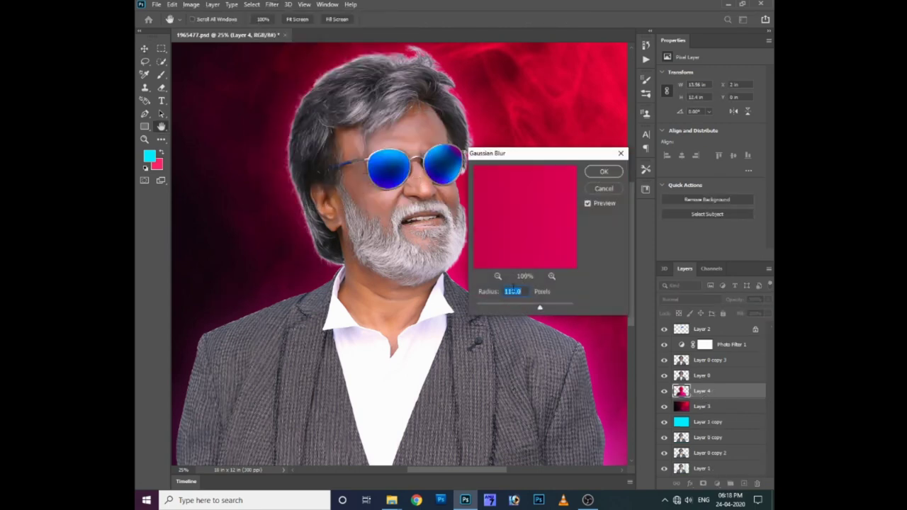
pyautogui.press('Return')
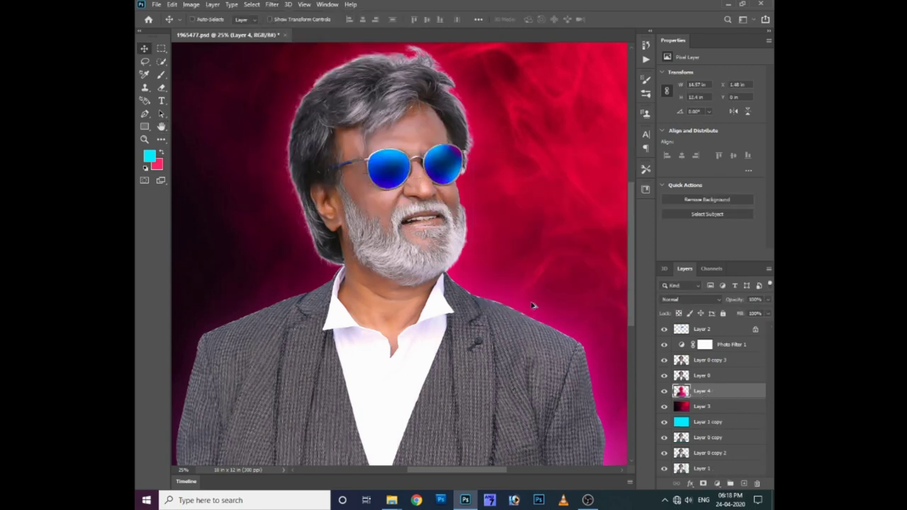
pyautogui.click(191, 4)
pyautogui.moveTo(207, 31)
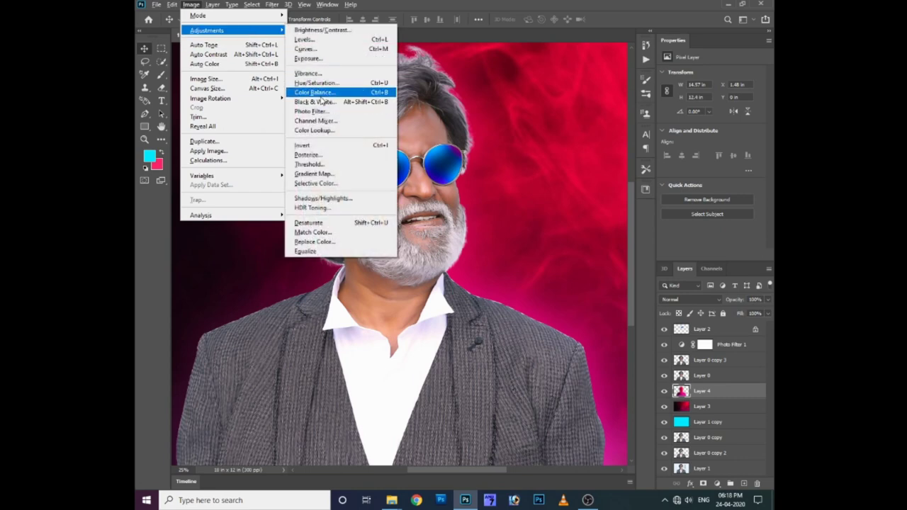
# - Set the glow layer's Brightness/Contrast to 52 and 79, comparing before and after
pyautogui.click(323, 30)
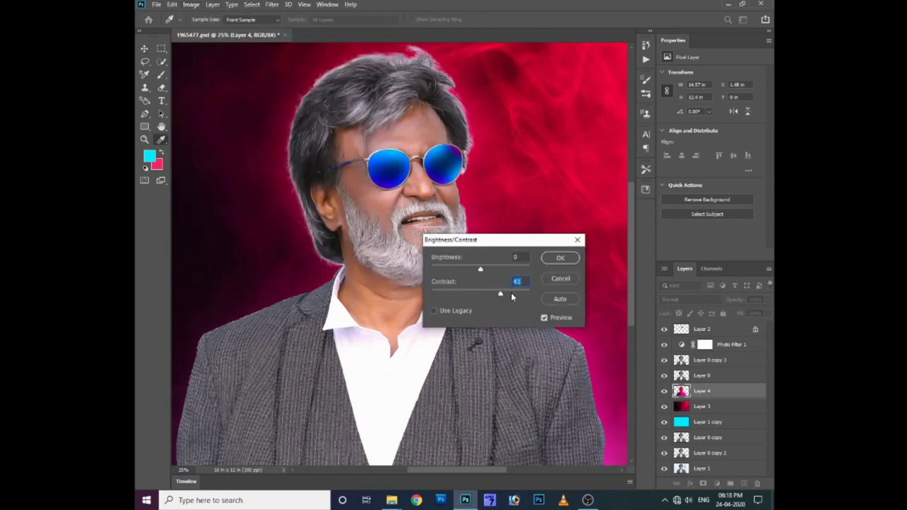
pyautogui.moveTo(480, 269); pyautogui.dragTo(497, 269)
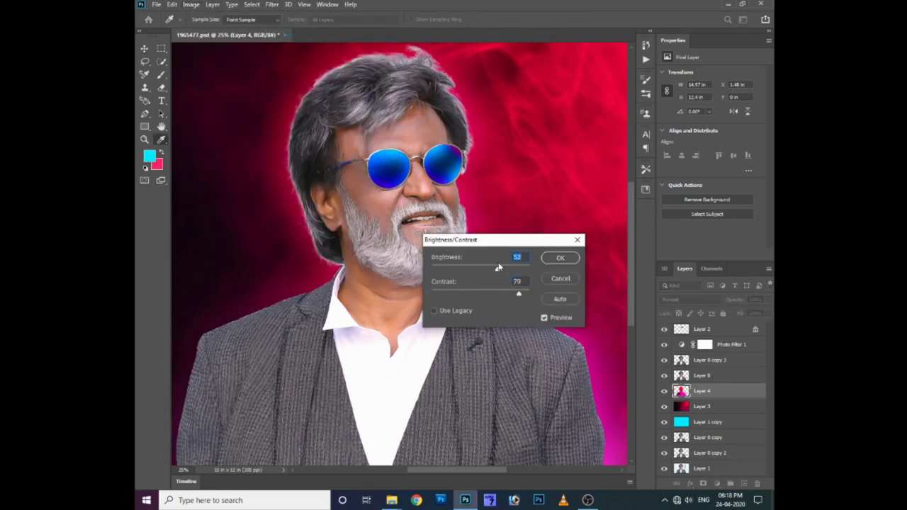
pyautogui.press('Return')
pyautogui.press('v')
pyautogui.hotkey('ctrl', 'z')
pyautogui.hotkey('ctrl', 'shift', 'z')
# - Fit the whole image in view and duplicate the glow as Layer 4 copy
pyautogui.press('e')
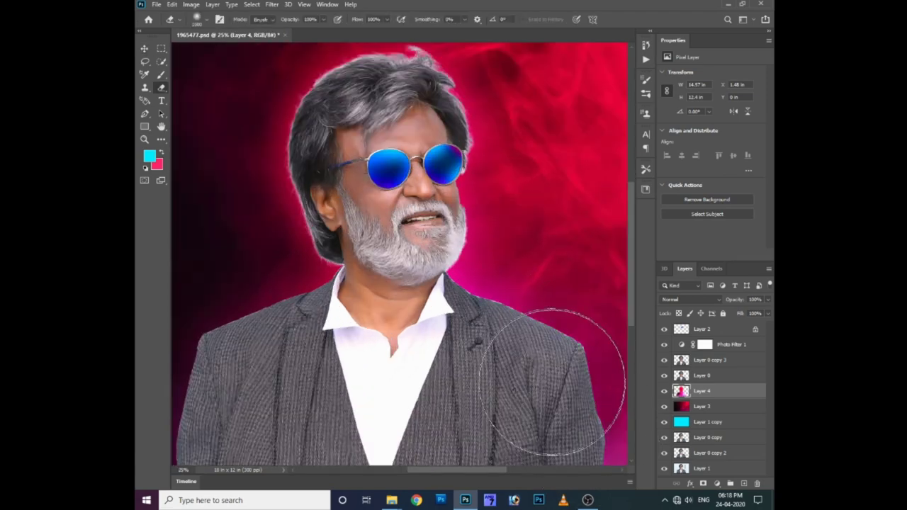
pyautogui.moveTo(547, 385); pyautogui.dragTo(572, 375)
pyautogui.hotkey('ctrl', '-')
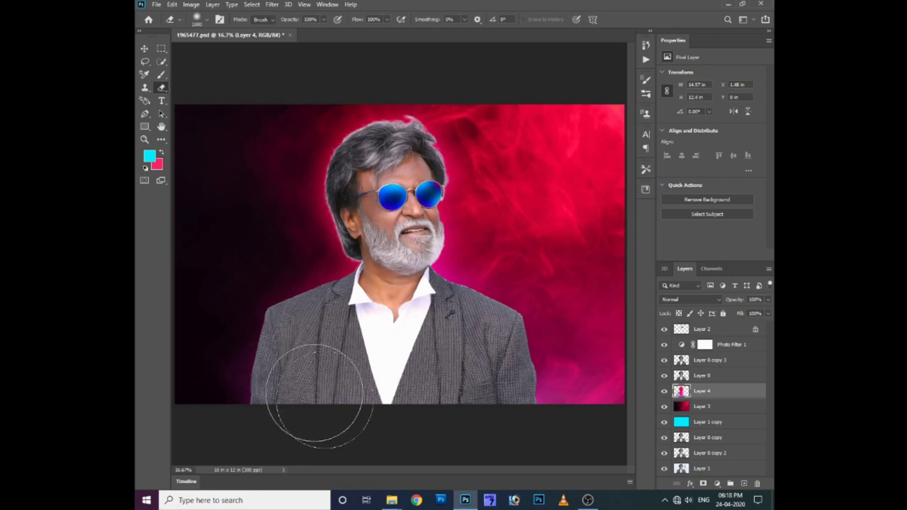
pyautogui.hotkey('ctrl', 'j')
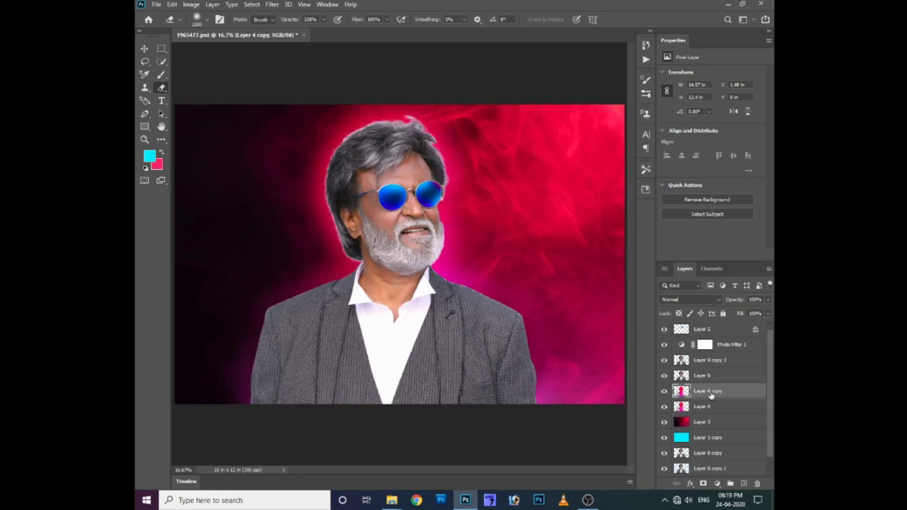
# - Move Layer 4 copy above Layer 0 copy 3 and blend it in Overlay mode
pyautogui.moveTo(722, 394); pyautogui.dragTo(708, 353)
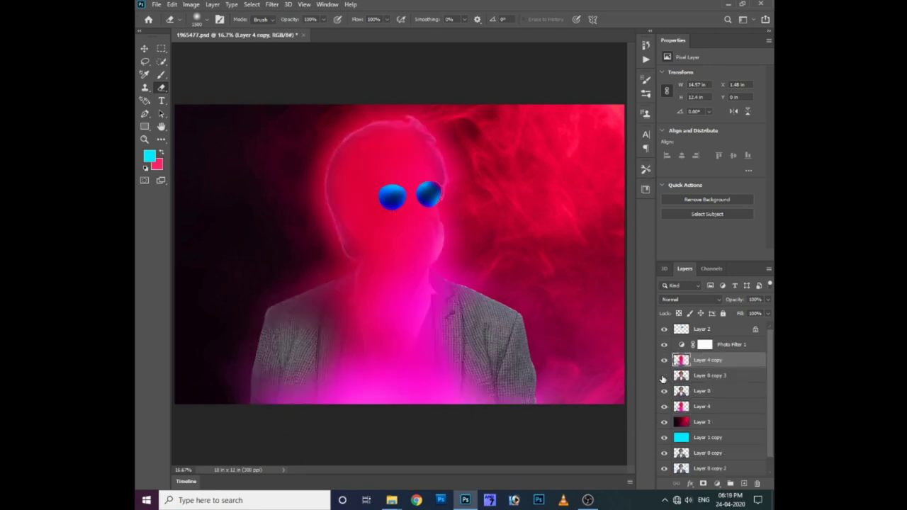
pyautogui.click(681, 299)
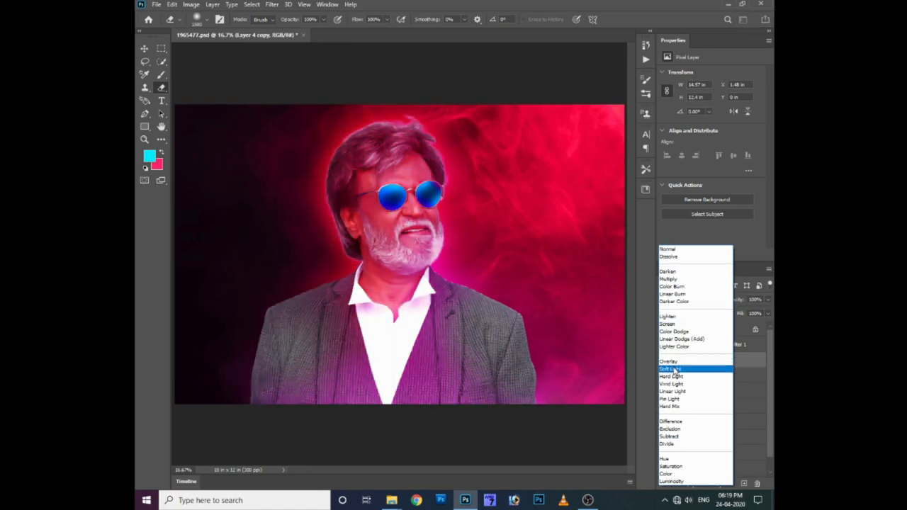
pyautogui.click(673, 362)
# - Try erasing the pink overlay from the hair and face, then undo the strokes
pyautogui.hotkey('ctrl', '+')
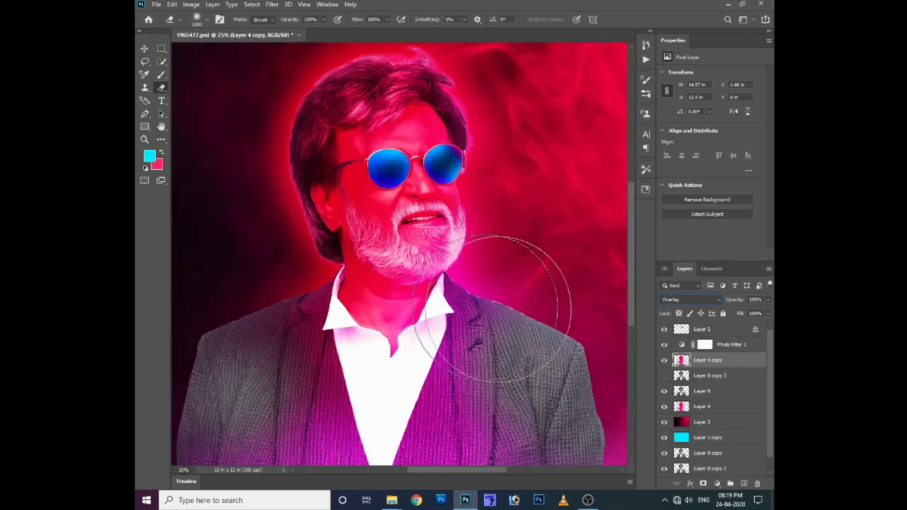
pyautogui.keyDown('ctrl'); pyautogui.click(681, 377); pyautogui.keyUp('ctrl')
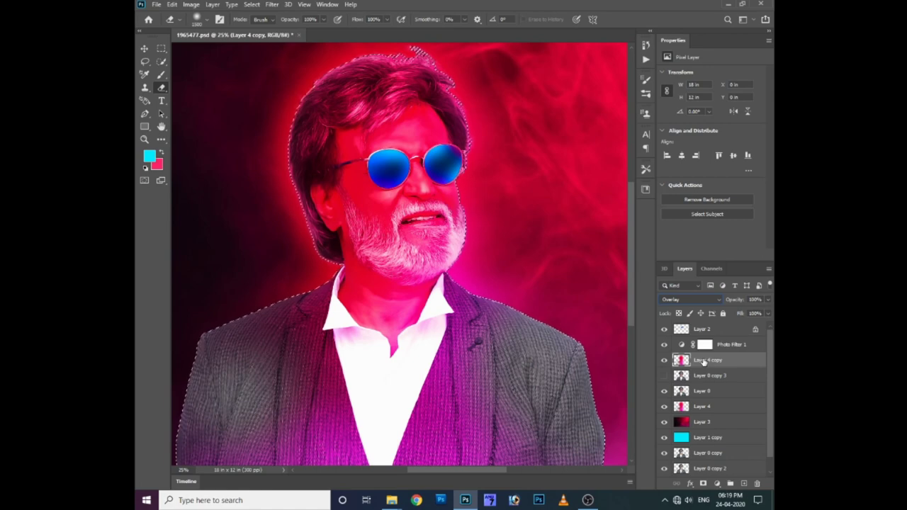
pyautogui.hotkey('ctrl', 'd')
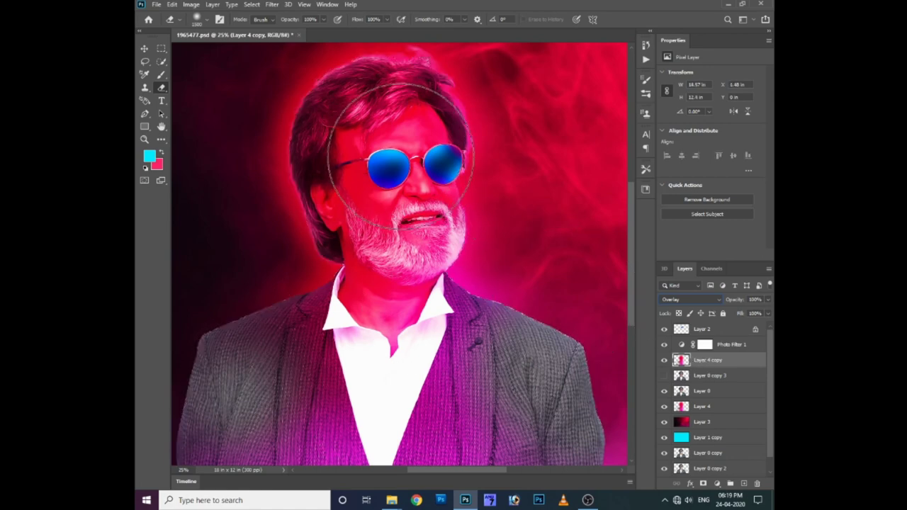
pyautogui.moveTo(368, 128); pyautogui.dragTo(383, 237)
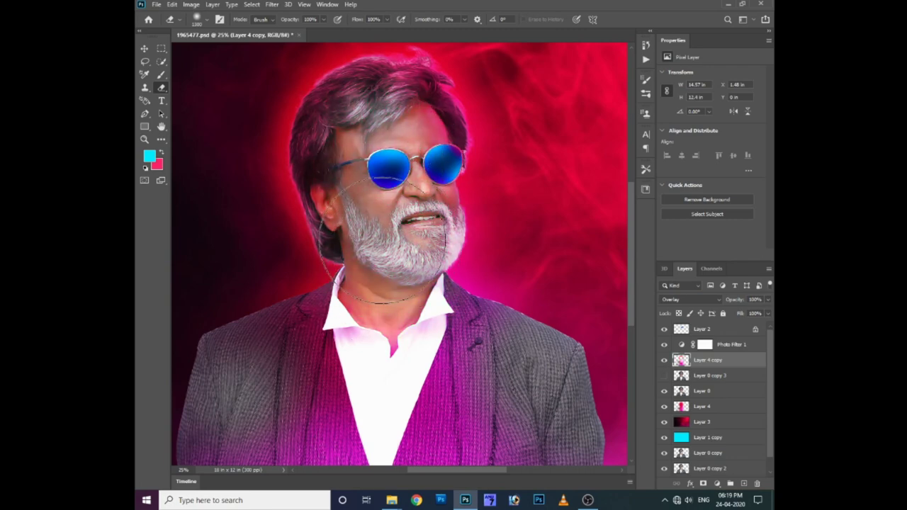
pyautogui.hotkey('ctrl', 'z')
pyautogui.hotkey('ctrl', 'z')
pyautogui.hotkey('ctrl', 'z')
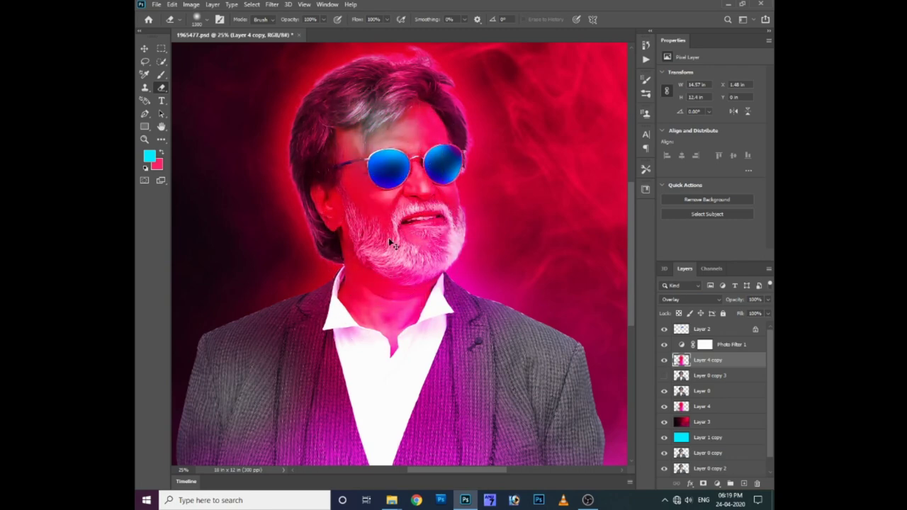
pyautogui.hotkey('ctrl', 'z')
pyautogui.click(718, 484)
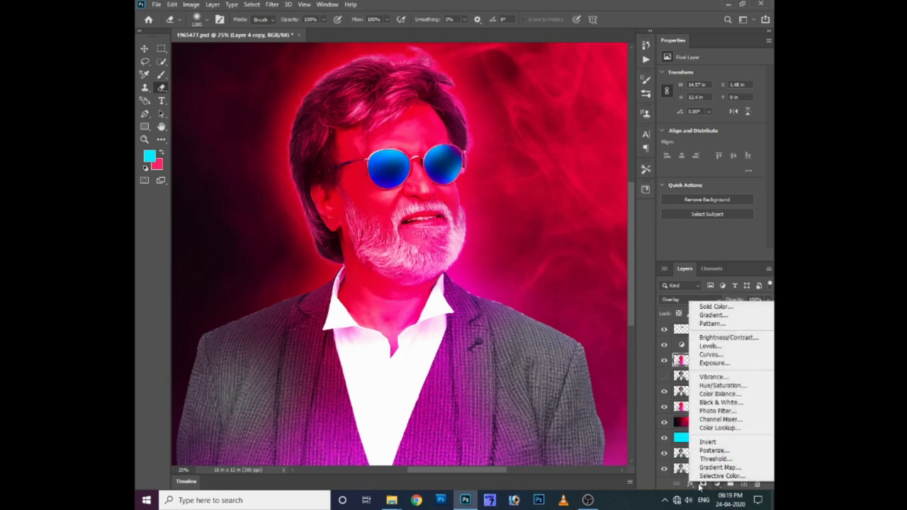
# - Add a layer mask to Layer 4 copy and paint out the overlay on face and beard
pyautogui.click(698, 486)
pyautogui.click(703, 483)
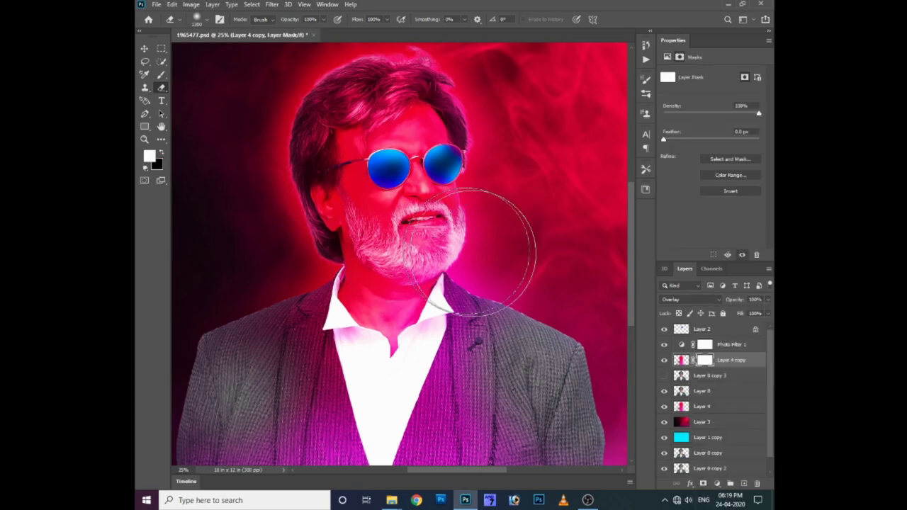
pyautogui.moveTo(474, 251)
pyautogui.mouseDown()
pyautogui.moveTo(397, 234)
pyautogui.moveTo(440, 361)
pyautogui.mouseUp()
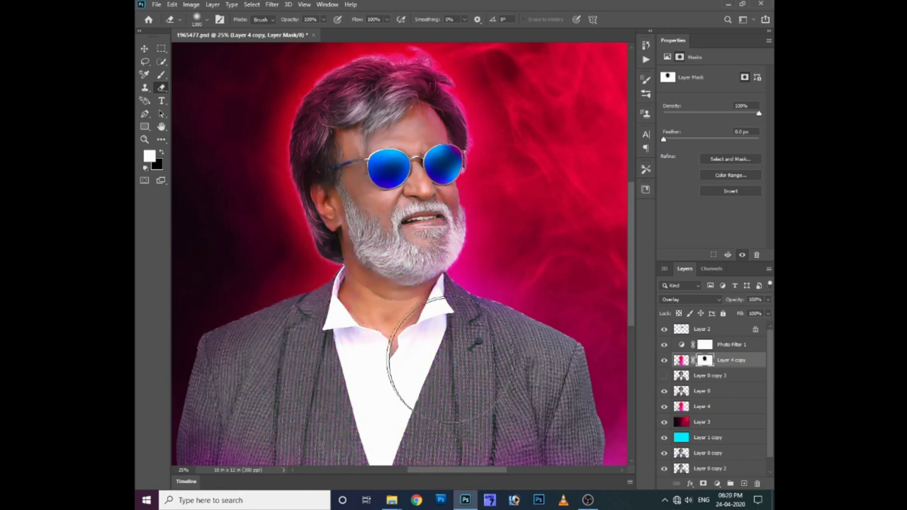
pyautogui.moveTo(231, 466); pyautogui.dragTo(274, 395)
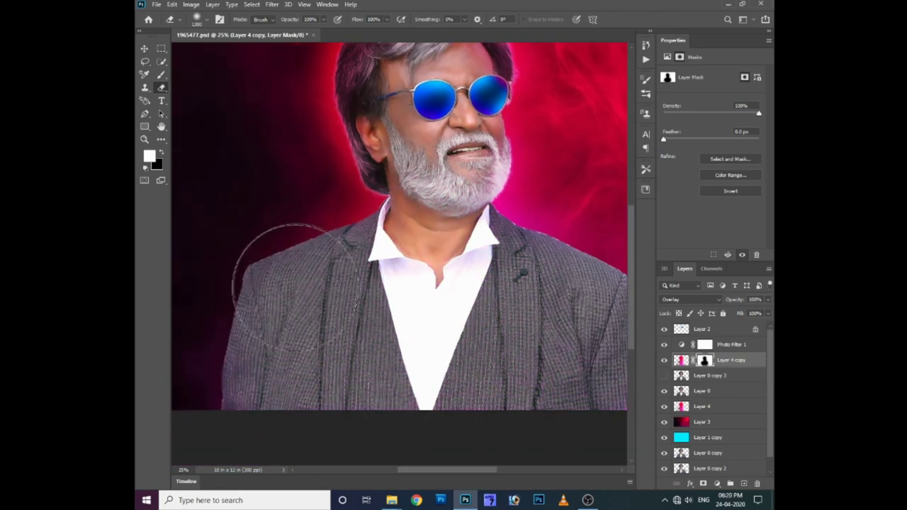
pyautogui.moveTo(588, 203); pyautogui.dragTo(559, 274)
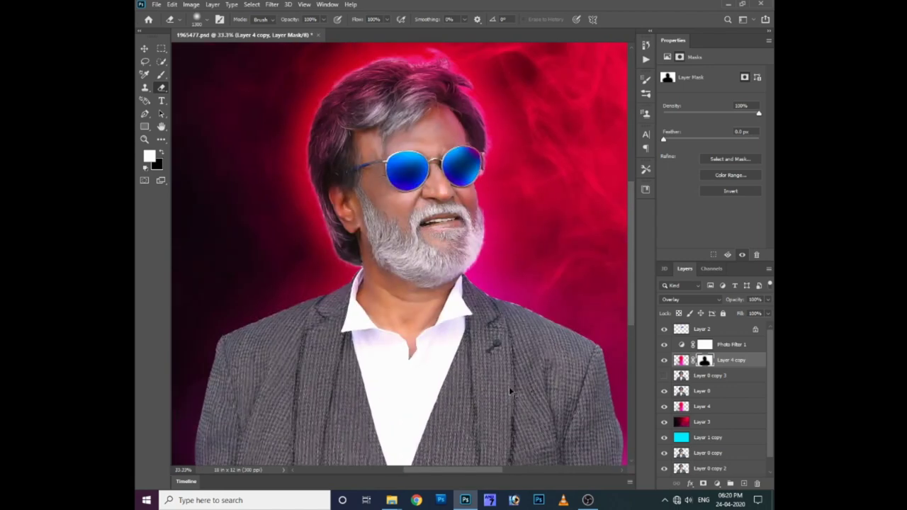
# - Shift Layer 4 copy's Hue to -43 so the hair previews purple
pyautogui.click(681, 360)
pyautogui.press('i')
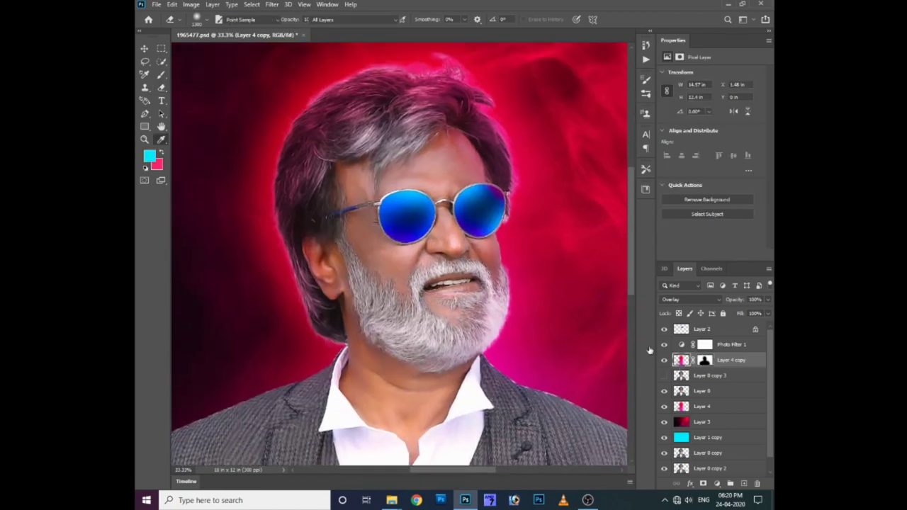
pyautogui.hotkey('ctrl', 'u')
pyautogui.moveTo(513, 304)
pyautogui.mouseDown()
pyautogui.moveTo(529, 305)
pyautogui.moveTo(472, 305)
pyautogui.moveTo(492, 310)
pyautogui.mouseUp()
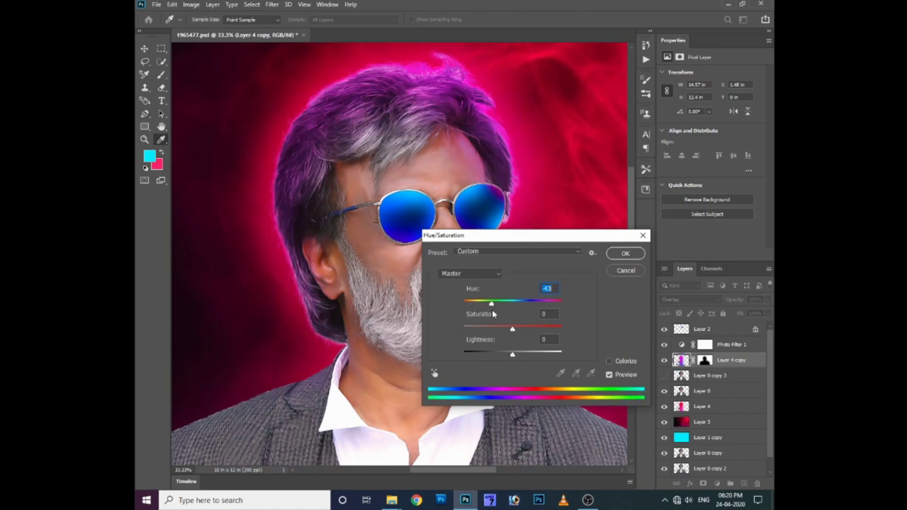
# - Apply the hue shift and target Layer 4 copy's mask with the subject outline loaded
pyautogui.press('Return')
pyautogui.press('e')
pyautogui.keyDown('ctrl'); pyautogui.click(704, 361); pyautogui.keyUp('ctrl')
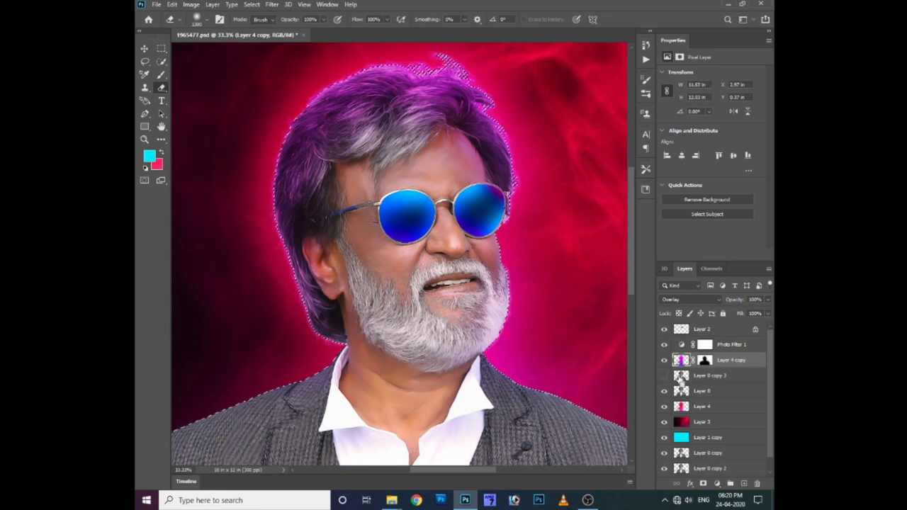
pyautogui.click(706, 362)
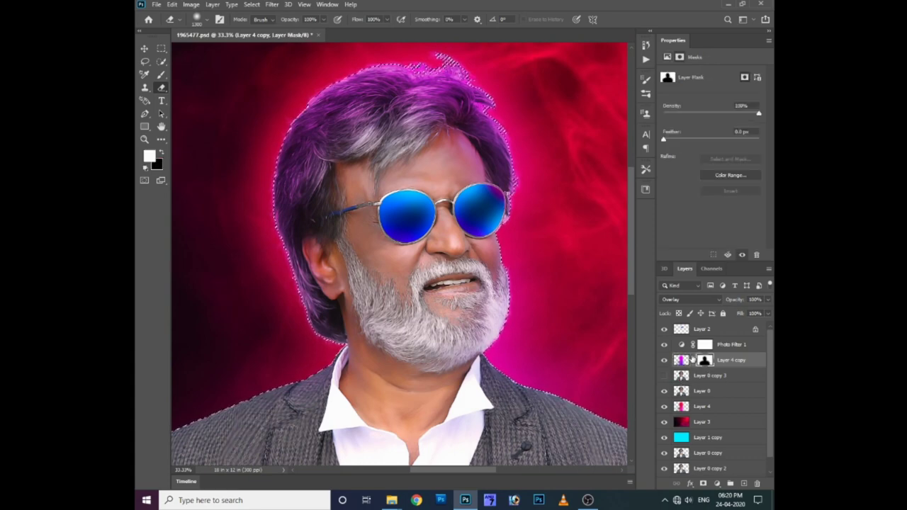
pyautogui.hotkey('ctrl', '-')
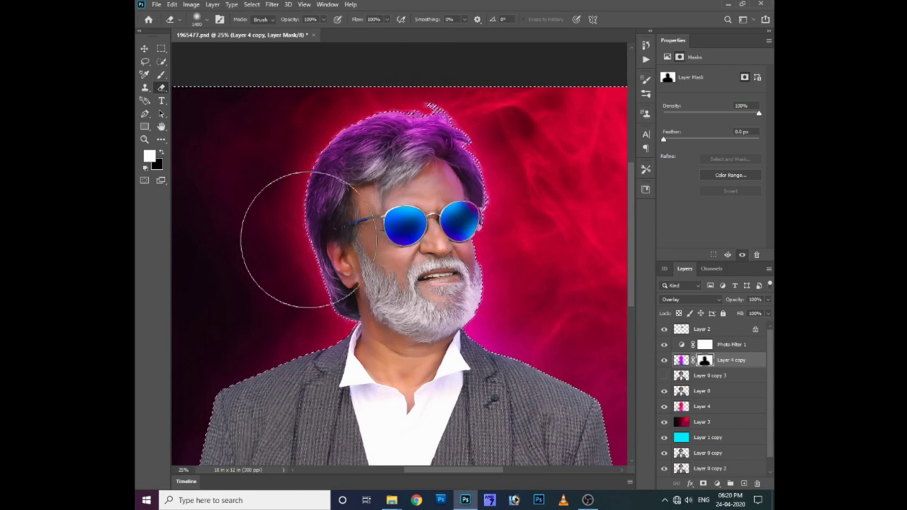
pyautogui.hotkey('ctrl', 'd')
# - Zoom onto the face and sunglasses, toggling the head selection on and off
pyautogui.hotkey('ctrl', '+')
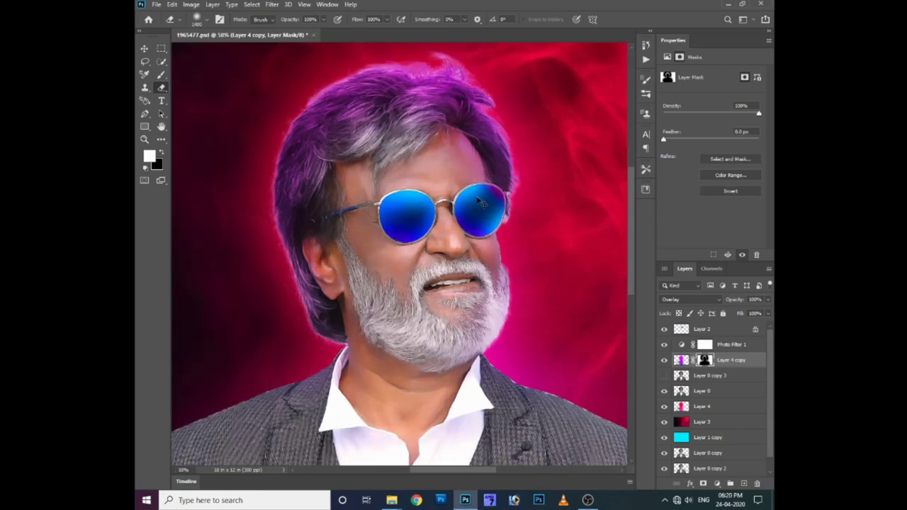
pyautogui.hotkey('ctrl', '+')
pyautogui.hotkey('ctrl', 'shift', 'd')
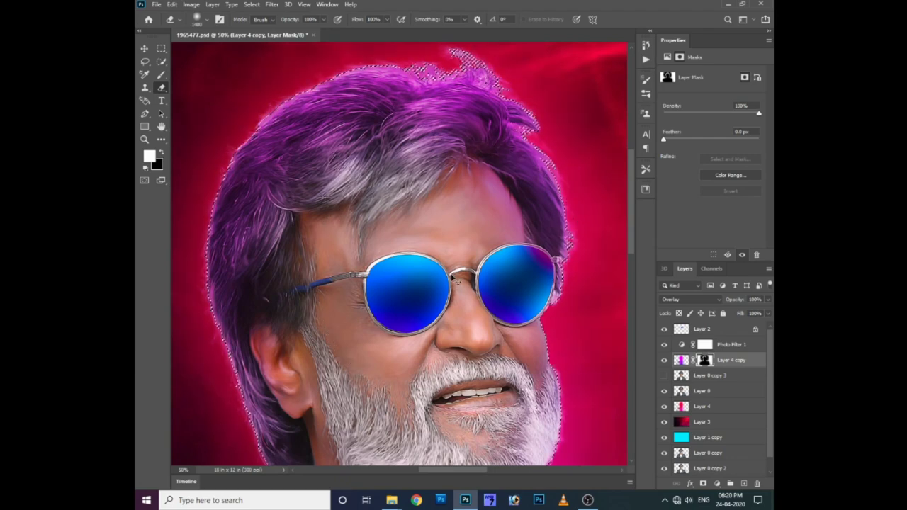
pyautogui.hotkey('ctrl', 'd')
pyautogui.hotkey('ctrl', 'shift', 'd')
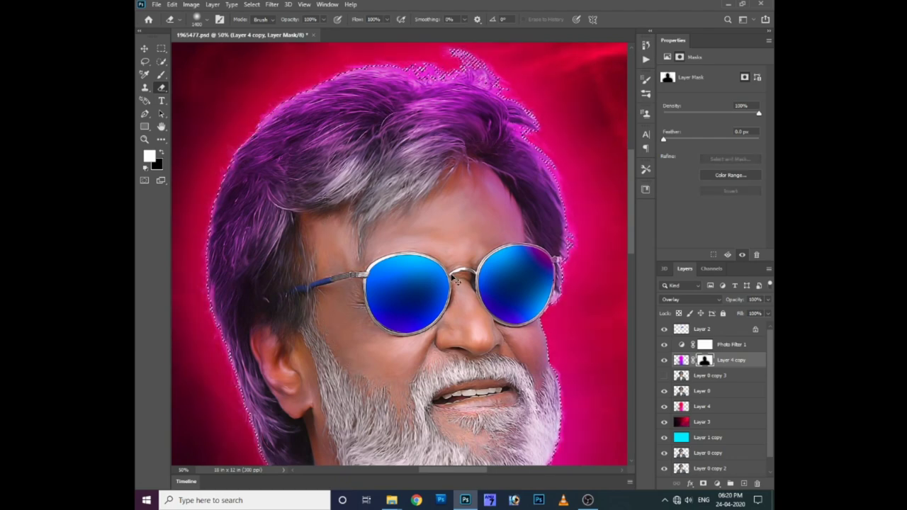
pyautogui.hotkey('ctrl', 'd')
pyautogui.hotkey('ctrl', '-')
pyautogui.press('v')
# - Inspect the beard up close, then select the Photo Filter 1 layer
pyautogui.scroll(-3, 399, 278)
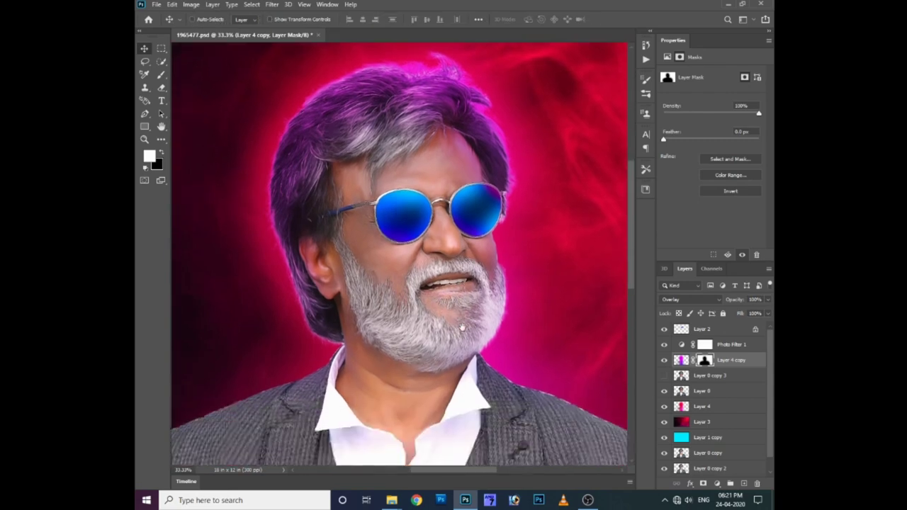
pyautogui.hotkey('ctrl', '+')
pyautogui.hscroll(2, 505, 313)
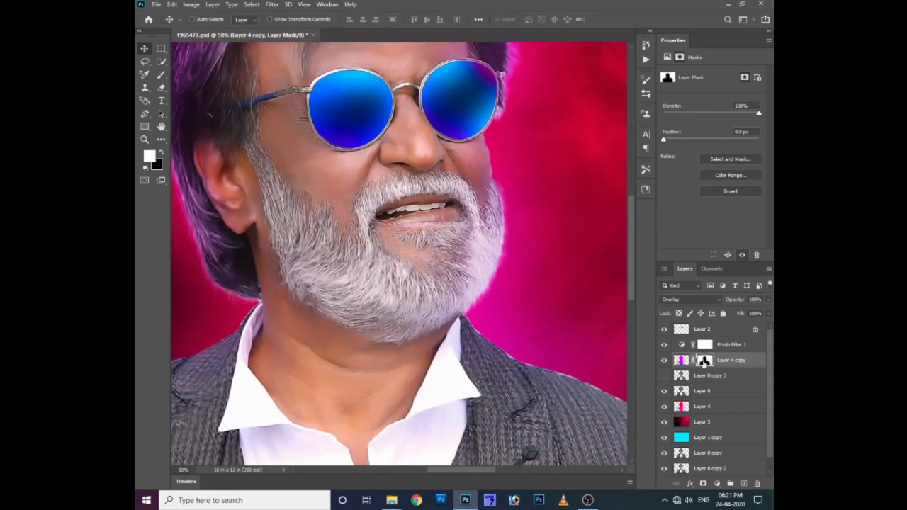
pyautogui.press('e')
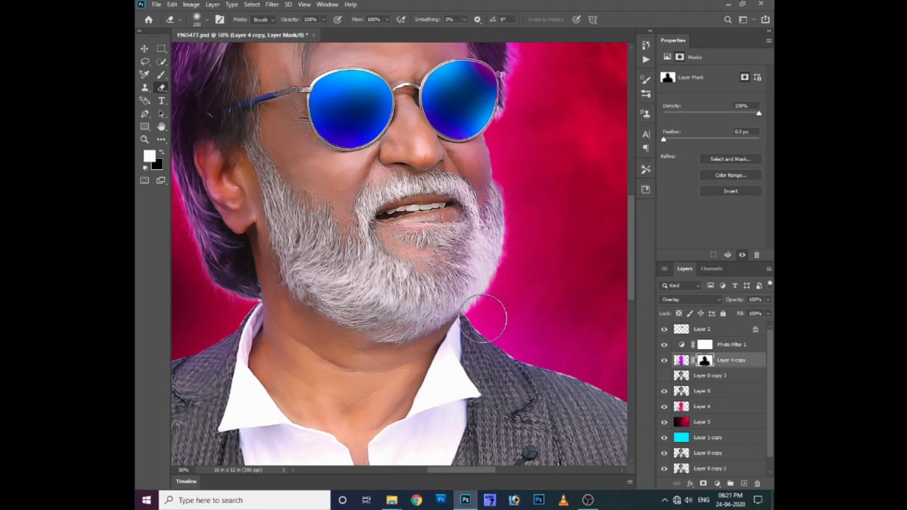
pyautogui.scroll(3, 514, 191)
pyautogui.scroll(2, 435, 121)
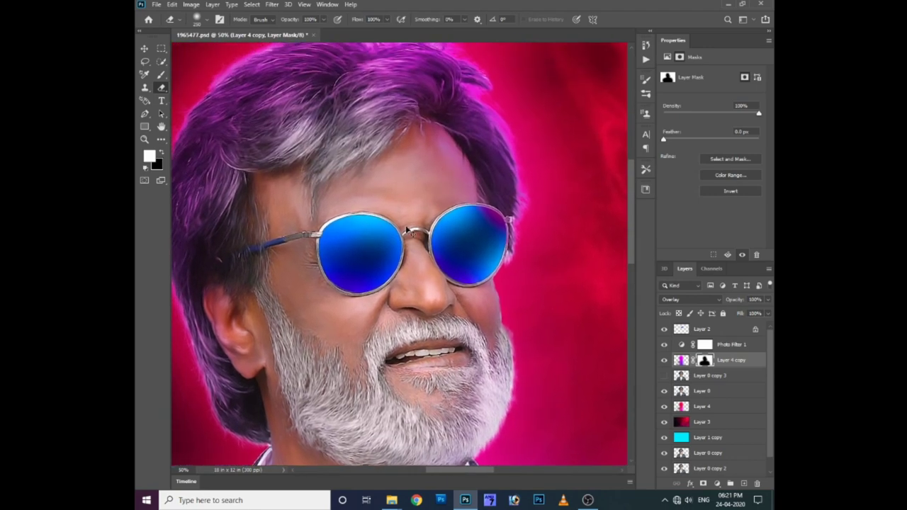
pyautogui.hotkey('alt', ']')
pyautogui.scroll(-2, 457, 273)
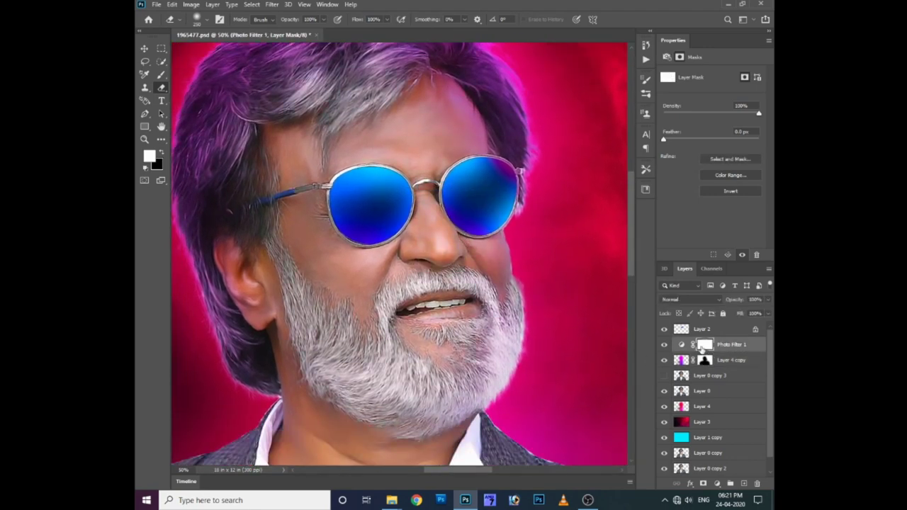
# - Move Photo Filter 1 down a level and show Layer 0 copy 3 instead of Layer 0
pyautogui.hotkey('ctrl', '[')
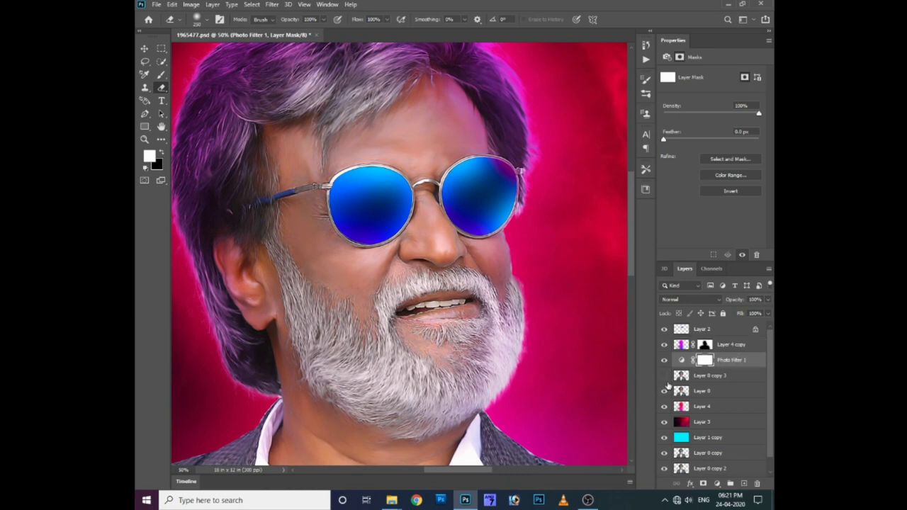
pyautogui.click(664, 377)
pyautogui.click(664, 391)
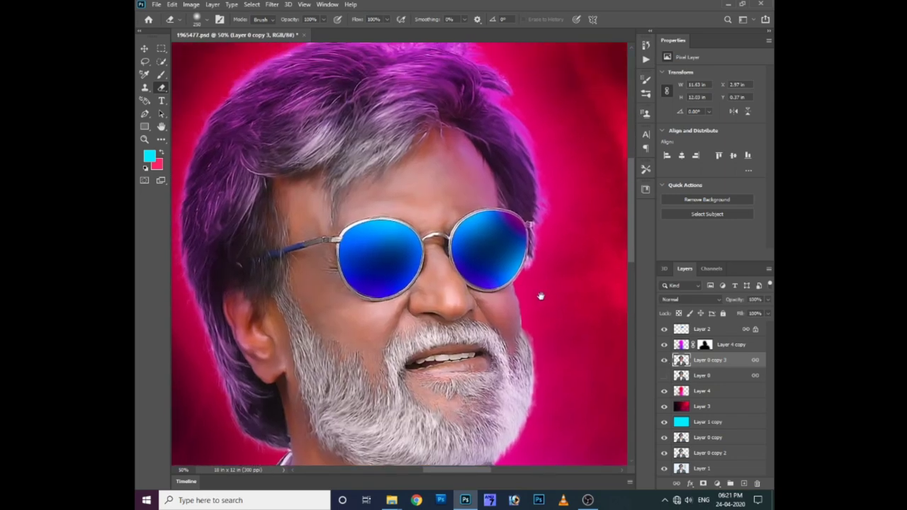
pyautogui.moveTo(540, 296); pyautogui.dragTo(545, 331)
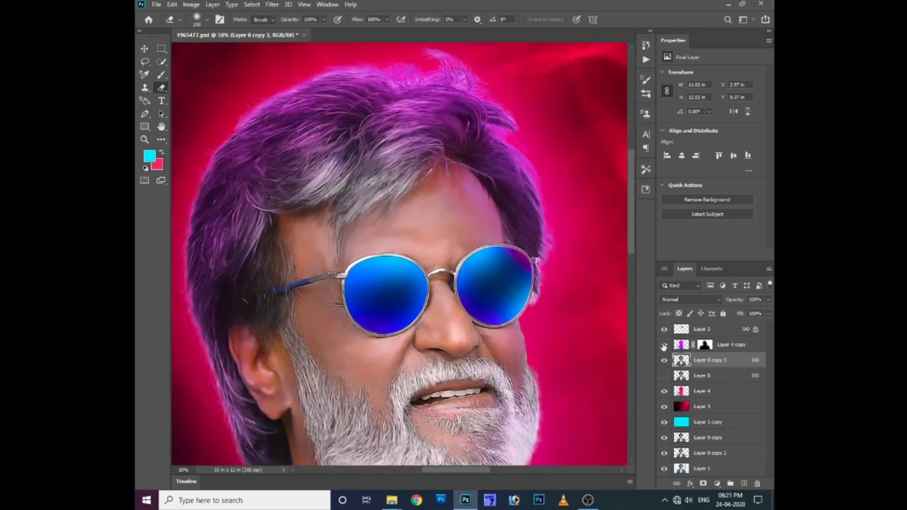
# - Keep Layer 4 copy in Overlay mode and select its layer mask
pyautogui.click(682, 345)
pyautogui.click(677, 300)
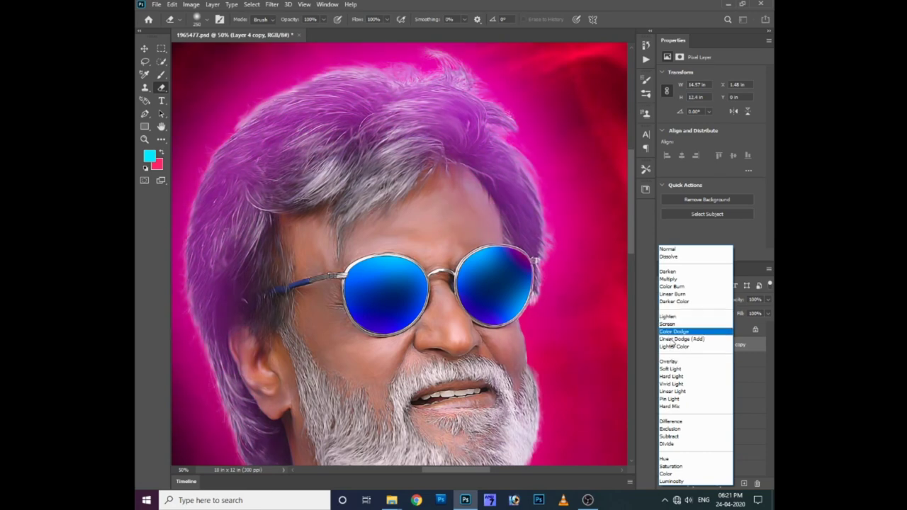
pyautogui.click(672, 363)
pyautogui.keyDown('ctrl'); pyautogui.rightClick(418, 235); pyautogui.keyUp('ctrl')
pyautogui.click(432, 237)
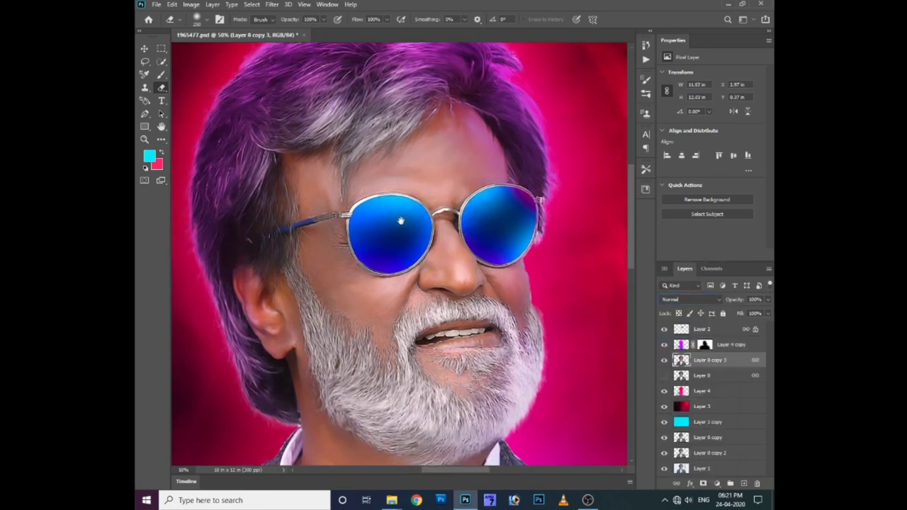
pyautogui.click(704, 346)
pyautogui.scroll(3, 433, 224)
# - Paint with a soft round brush on Layer 4 copy's mask to tint the grey hair purple
pyautogui.press('b')
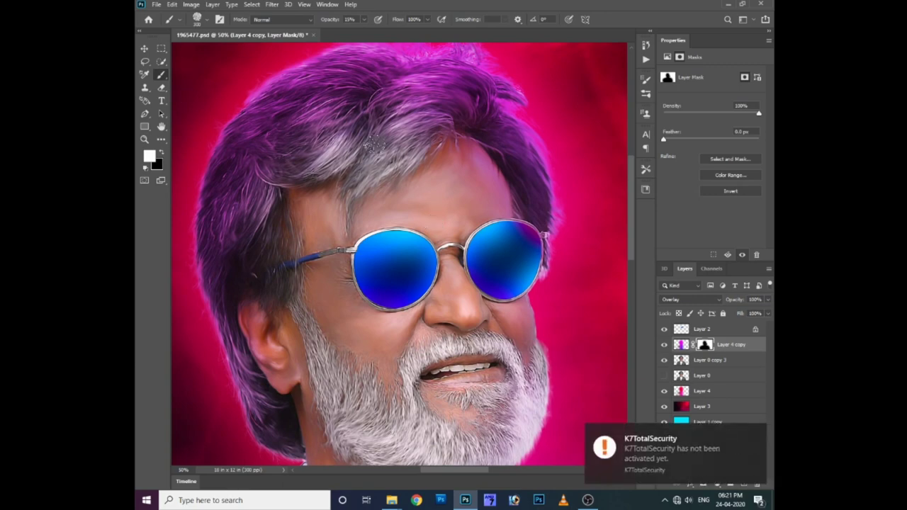
pyautogui.rightClick(375, 145)
pyautogui.click(425, 255)
pyautogui.click(383, 124)
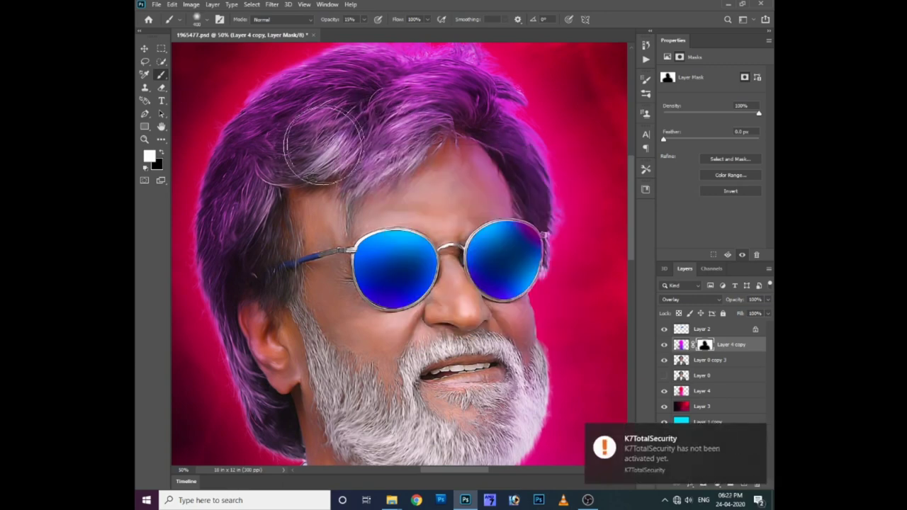
pyautogui.moveTo(323, 145); pyautogui.dragTo(416, 126)
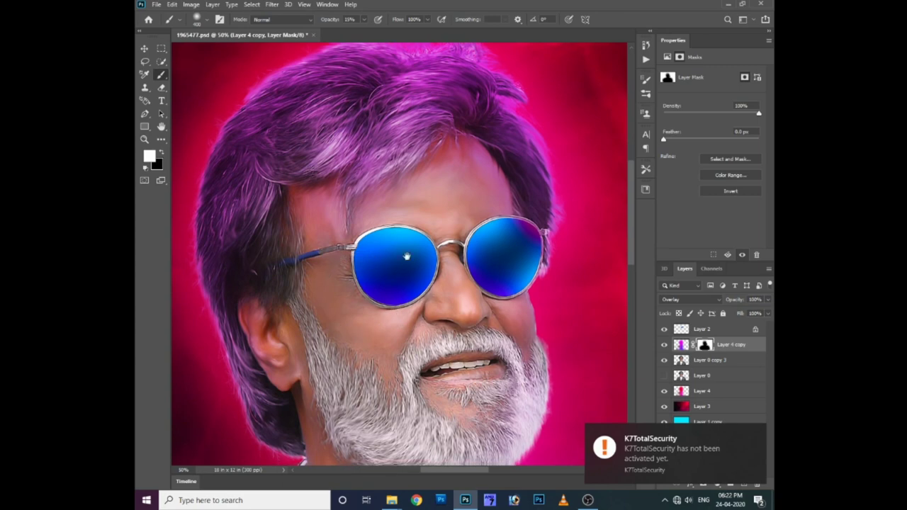
# - Darken the right side of the jacket with Burn tool strokes
pyautogui.scroll(-5, 364, 290)
pyautogui.moveTo(526, 285); pyautogui.dragTo(508, 225)
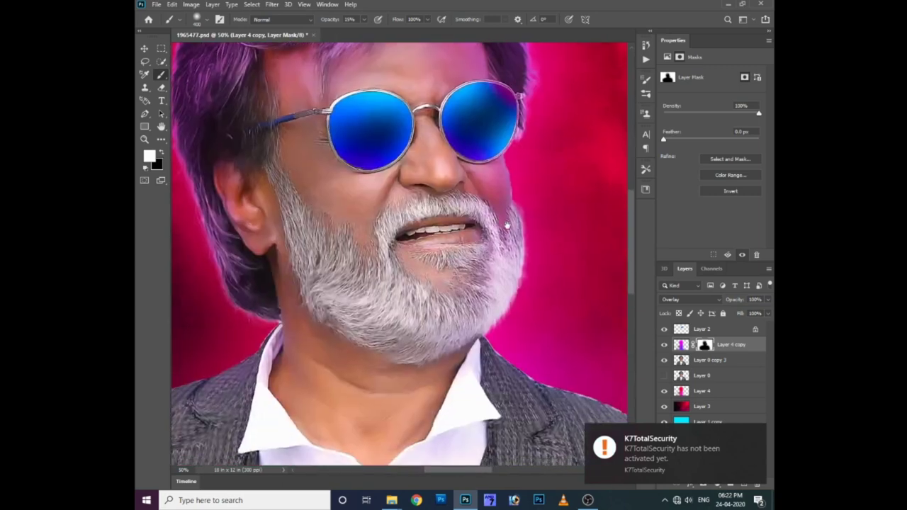
pyautogui.moveTo(538, 296); pyautogui.dragTo(539, 264)
pyautogui.moveTo(542, 345); pyautogui.dragTo(522, 320)
pyautogui.moveTo(496, 277); pyautogui.dragTo(486, 268)
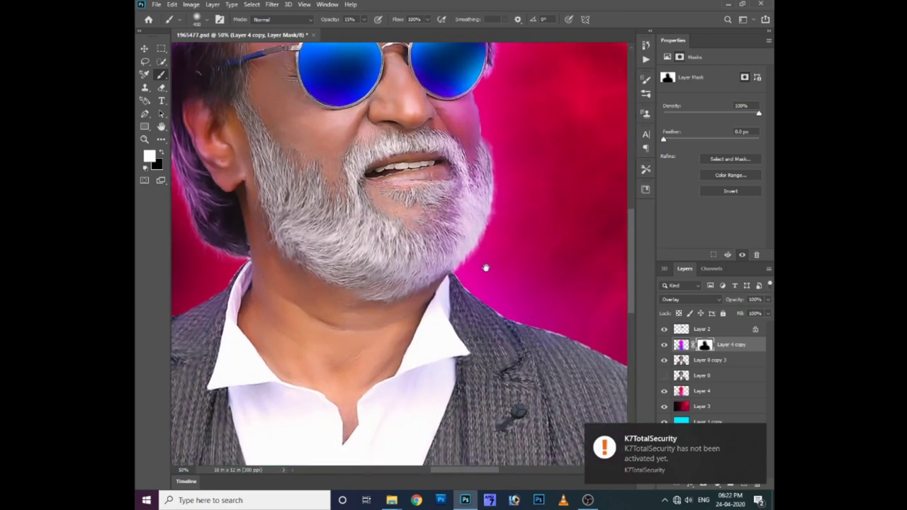
pyautogui.moveTo(545, 319); pyautogui.dragTo(486, 267)
pyautogui.moveTo(599, 337); pyautogui.dragTo(494, 244)
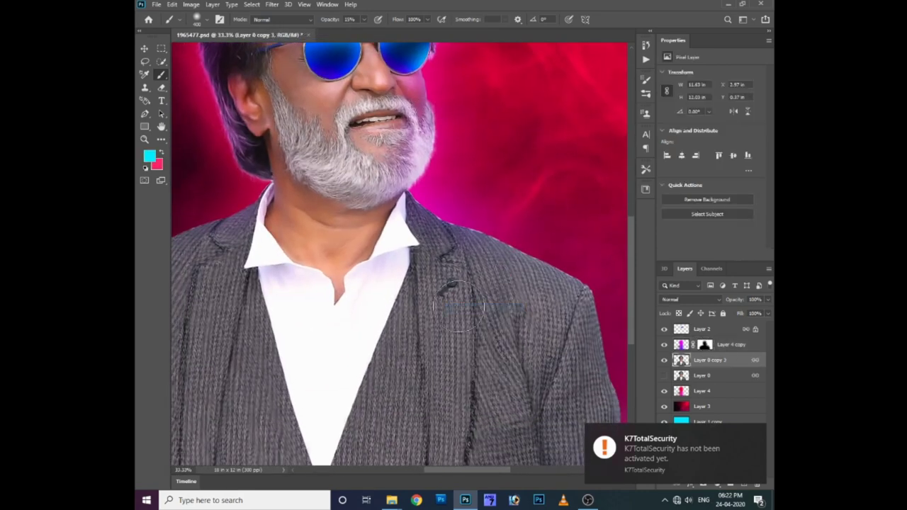
pyautogui.press('o')
pyautogui.moveTo(453, 291)
pyautogui.mouseDown()
pyautogui.moveTo(375, 283)
pyautogui.moveTo(360, 314)
pyautogui.moveTo(369, 328)
pyautogui.moveTo(480, 266)
pyautogui.moveTo(503, 368)
pyautogui.moveTo(567, 241)
pyautogui.moveTo(510, 344)
pyautogui.mouseUp()
# - Burn the left side of the jacket and lapel to deepen its shadows
pyautogui.scroll(-2, 360, 252)
pyautogui.moveTo(360, 252)
pyautogui.mouseDown()
pyautogui.moveTo(334, 433)
pyautogui.moveTo(172, 430)
pyautogui.moveTo(233, 284)
pyautogui.moveTo(305, 172)
pyautogui.mouseUp()
pyautogui.scroll(3, 306, 172)
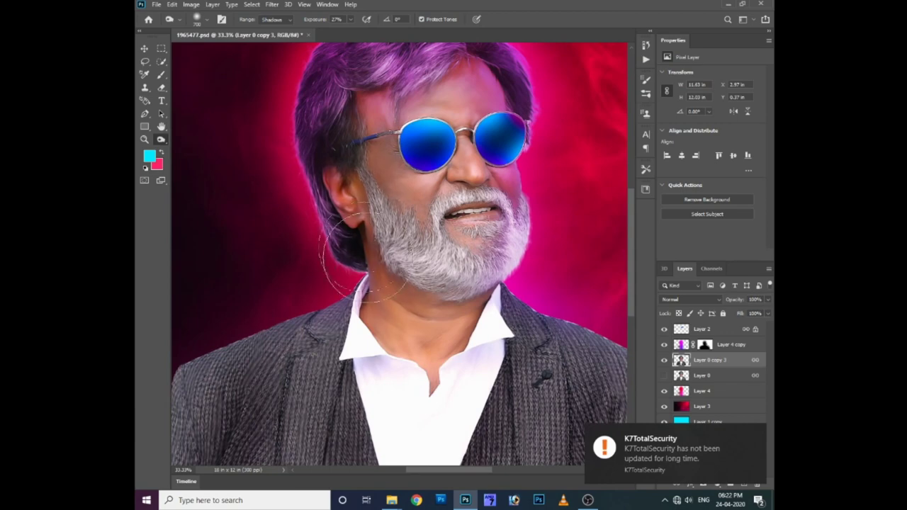
pyautogui.scroll(1, 325, 248)
pyautogui.scroll(2, 330, 262)
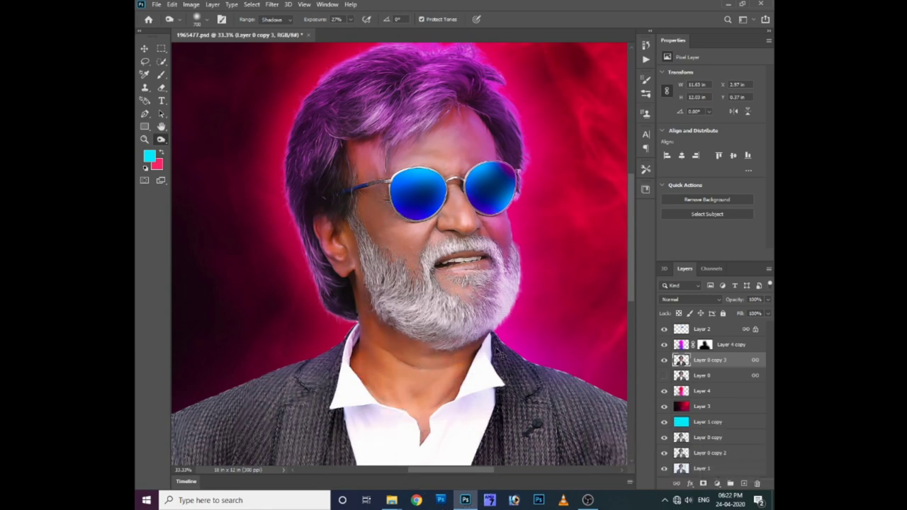
# - Zoom to 50% over the shoulders and add a new empty layer
pyautogui.scroll(-1, 354, 397)
pyautogui.scroll(-2, 338, 294)
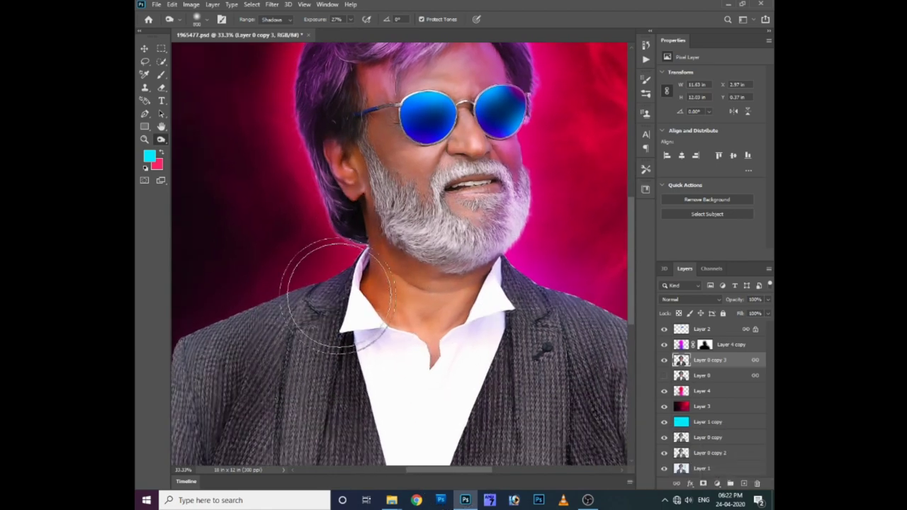
pyautogui.scroll(-1, 273, 364)
pyautogui.scroll(-1, 203, 404)
pyautogui.scroll(-1, 354, 293)
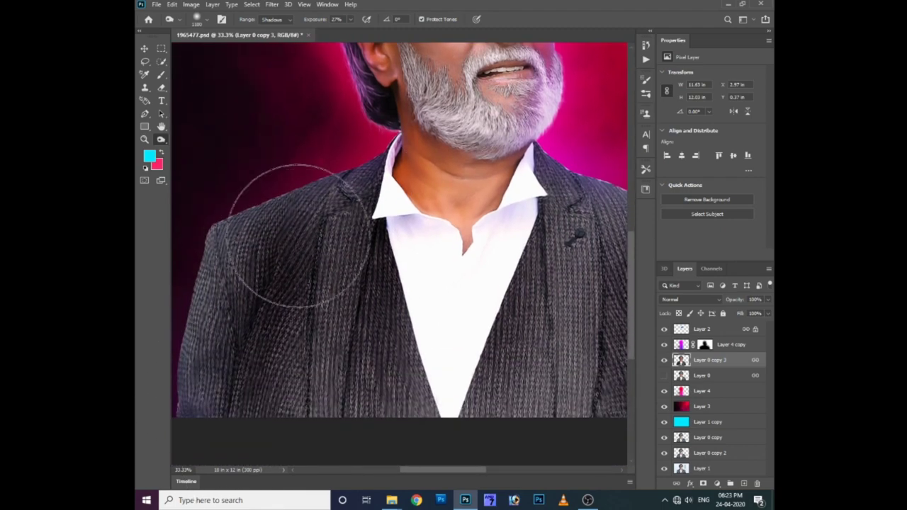
pyautogui.scroll(5, 262, 312)
pyautogui.scroll(-2, 396, 254)
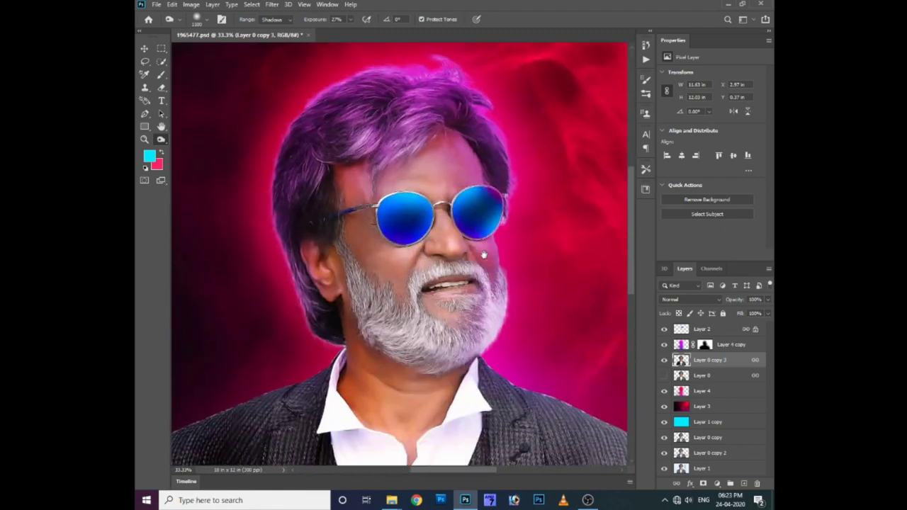
pyautogui.hotkey('ctrl', '+')
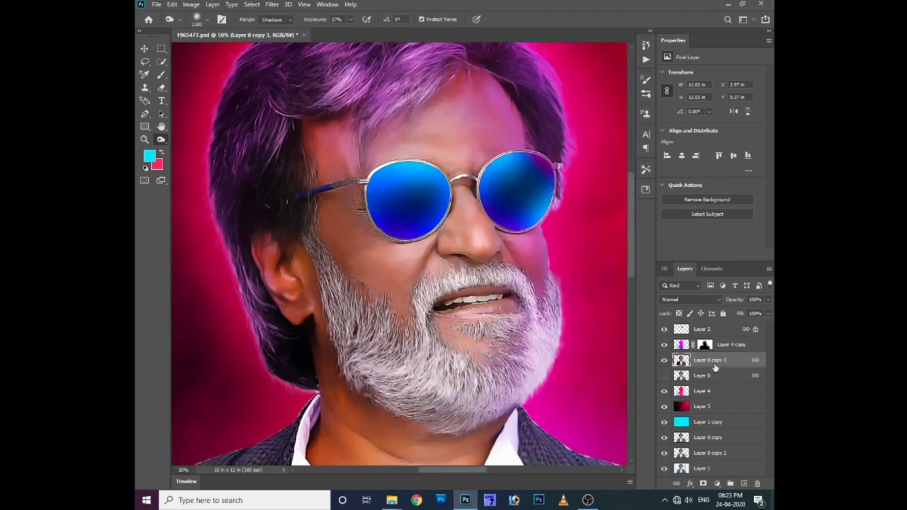
pyautogui.hotkey('ctrl', 'shift', 'n')
# - Create Layer 5 and set the foreground colour to a warm orange-yellow
pyautogui.press('Return')
pyautogui.click(148, 155)
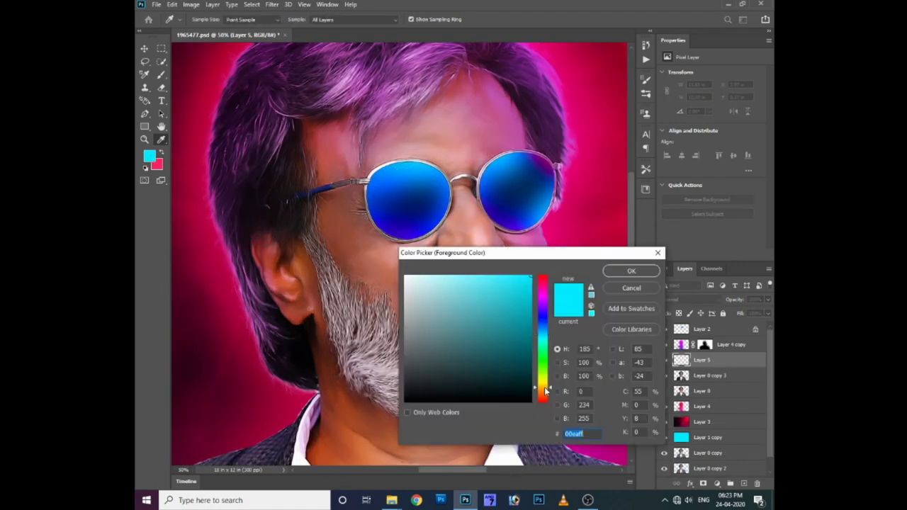
pyautogui.moveTo(544, 387); pyautogui.dragTo(544, 384)
pyautogui.moveTo(516, 278); pyautogui.dragTo(493, 275)
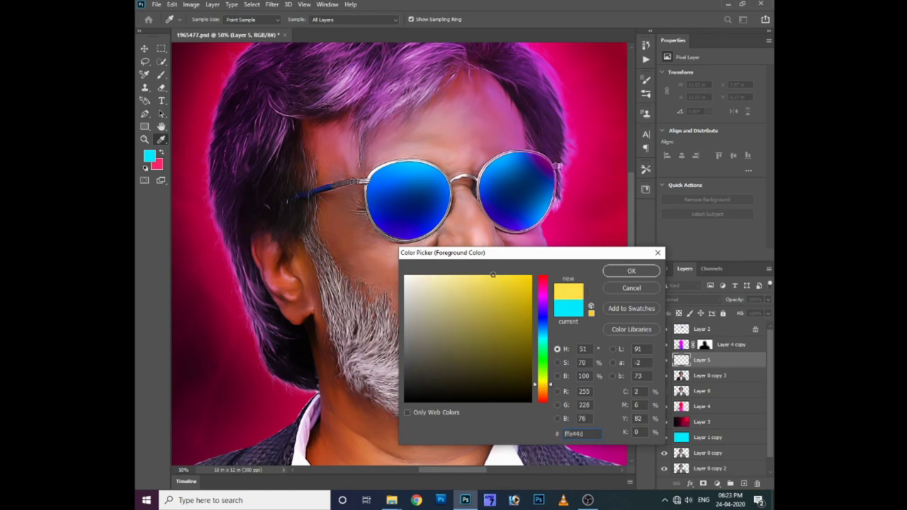
pyautogui.click(544, 389)
pyautogui.click(642, 269)
# - Set Layer 5 to Overlay, brush warm yellow across the forehead, and save
pyautogui.press('o')
pyautogui.click(690, 299)
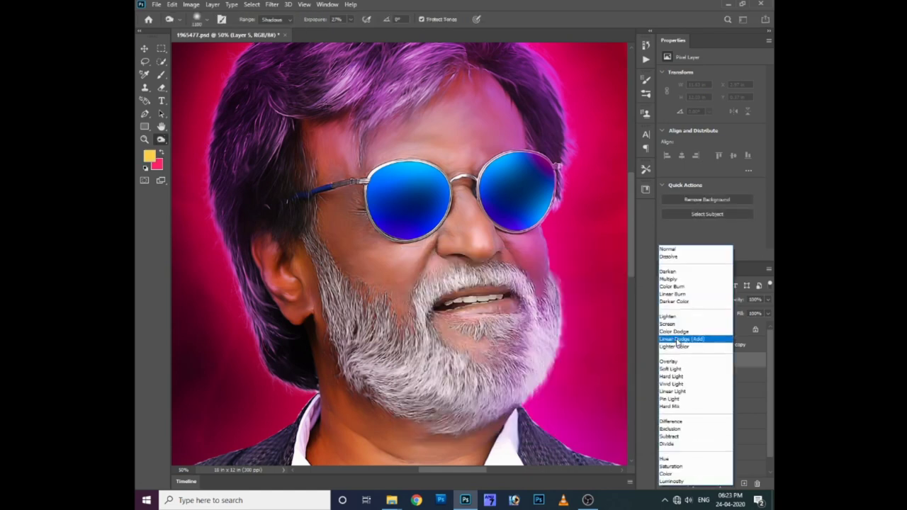
pyautogui.click(680, 341)
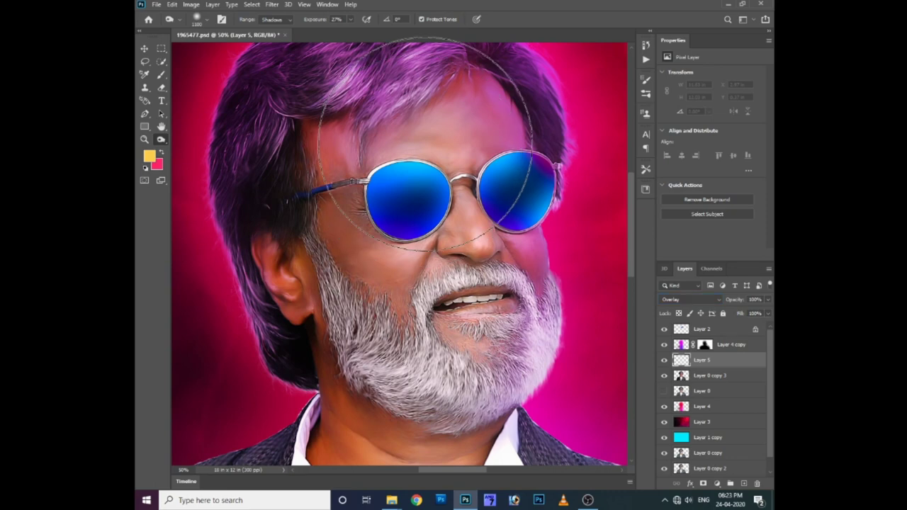
pyautogui.press('b')
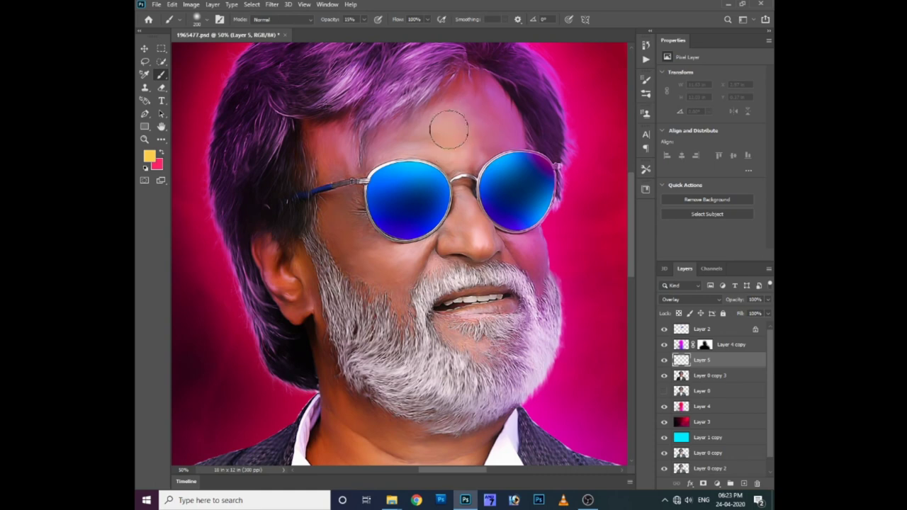
pyautogui.moveTo(448, 129)
pyautogui.mouseDown()
pyautogui.moveTo(470, 128)
pyautogui.moveTo(424, 131)
pyautogui.mouseUp()
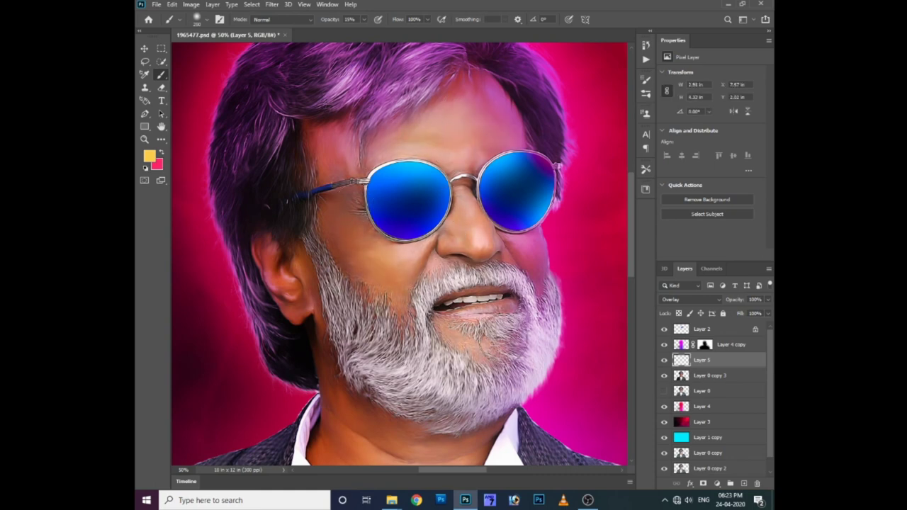
pyautogui.hotkey('ctrl', 's')
# - Enlarge the brush, switch to orange, and work orange tones over the face and neck
pyautogui.scroll(-1, 455, 310)
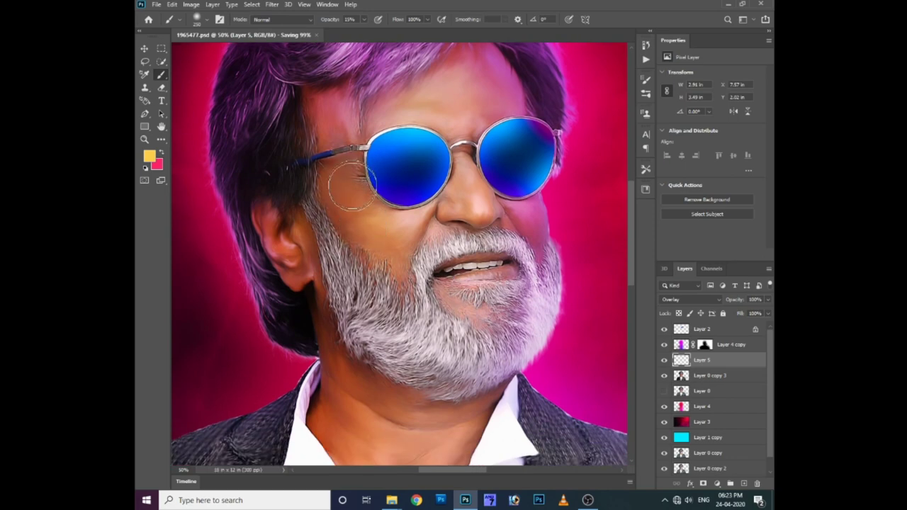
pyautogui.scroll(-1, 459, 290)
pyautogui.scroll(-1, 459, 291)
pyautogui.press(']')
pyautogui.press(']')
pyautogui.press(']')
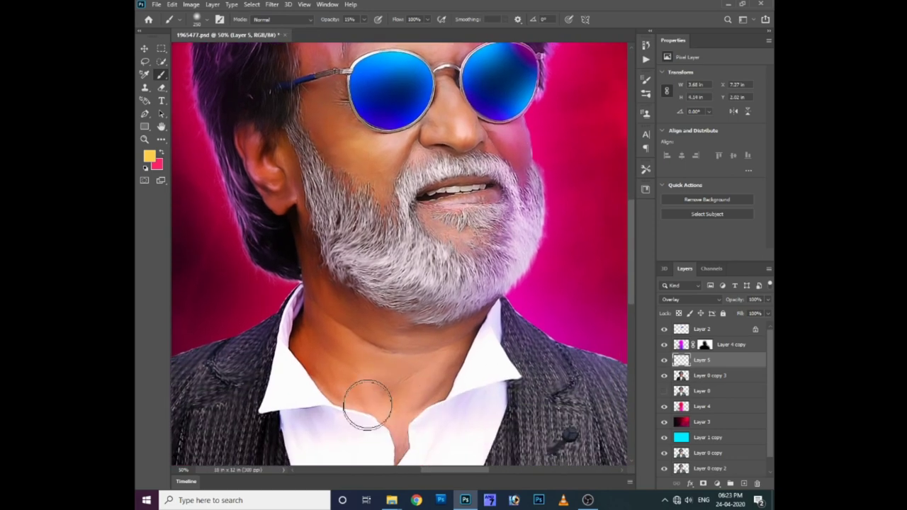
pyautogui.click(153, 157)
pyautogui.click(544, 398)
pyautogui.click(609, 275)
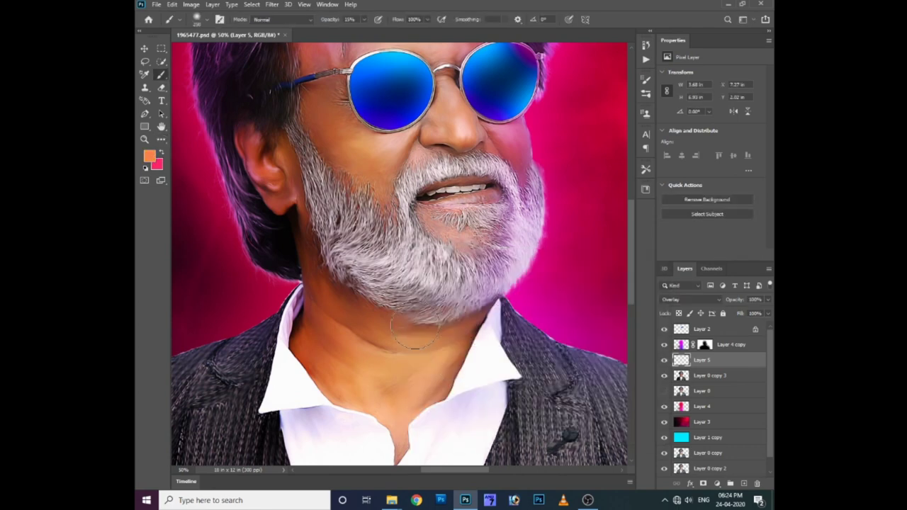
pyautogui.scroll(1, 367, 201)
pyautogui.moveTo(413, 136); pyautogui.dragTo(409, 147)
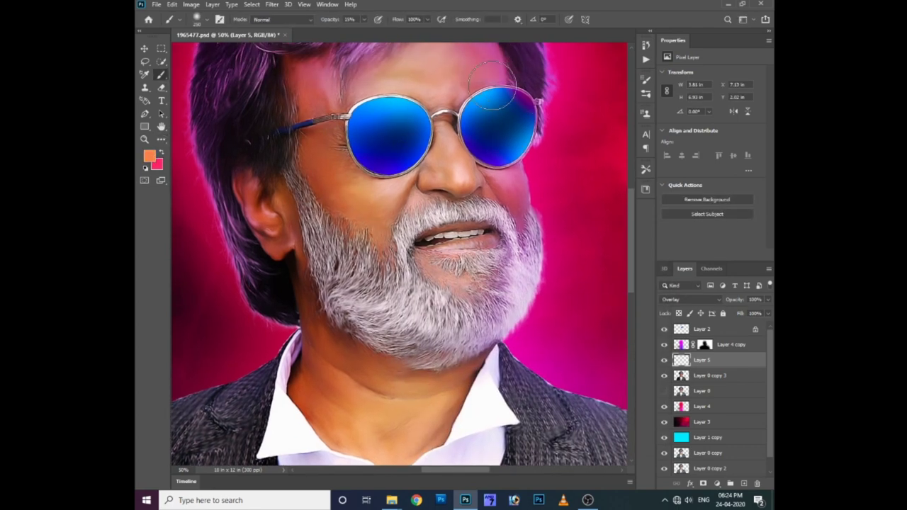
pyautogui.scroll(-1, 498, 293)
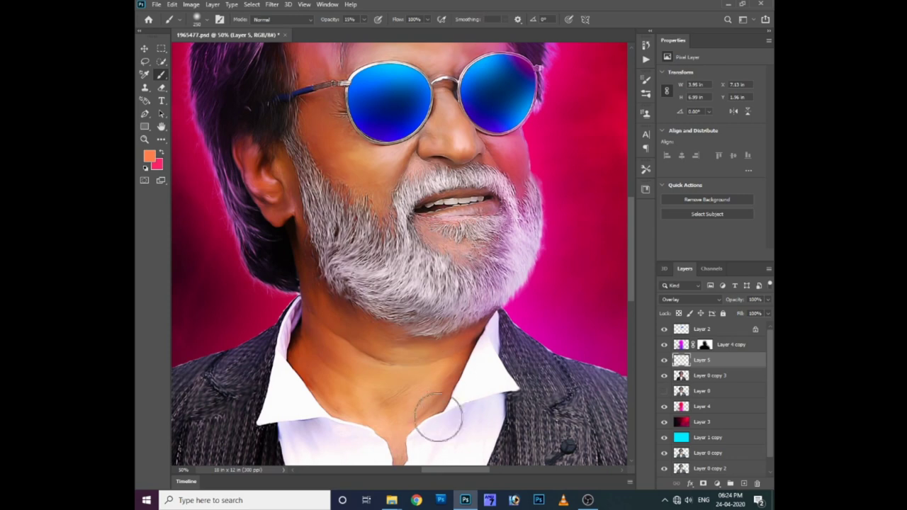
pyautogui.scroll(-2, 449, 342)
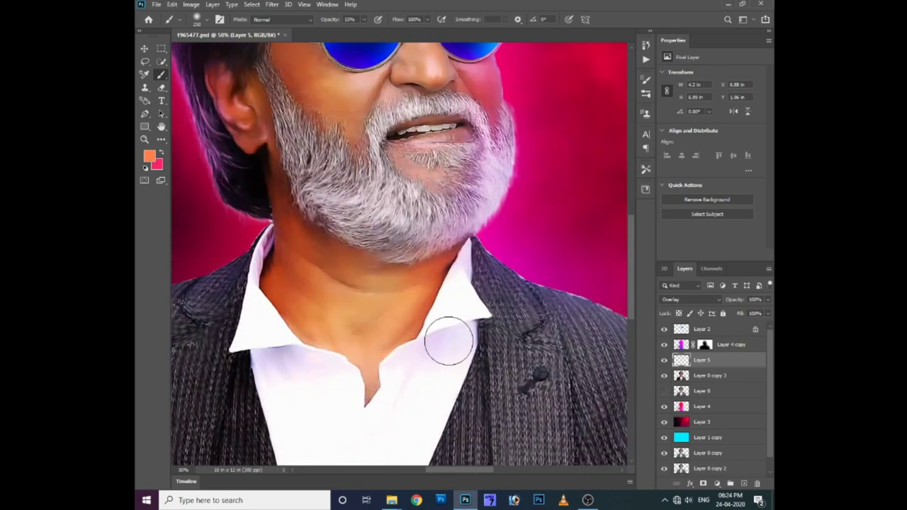
pyautogui.scroll(-1, 503, 287)
pyautogui.scroll(4, 503, 283)
pyautogui.scroll(1, 515, 249)
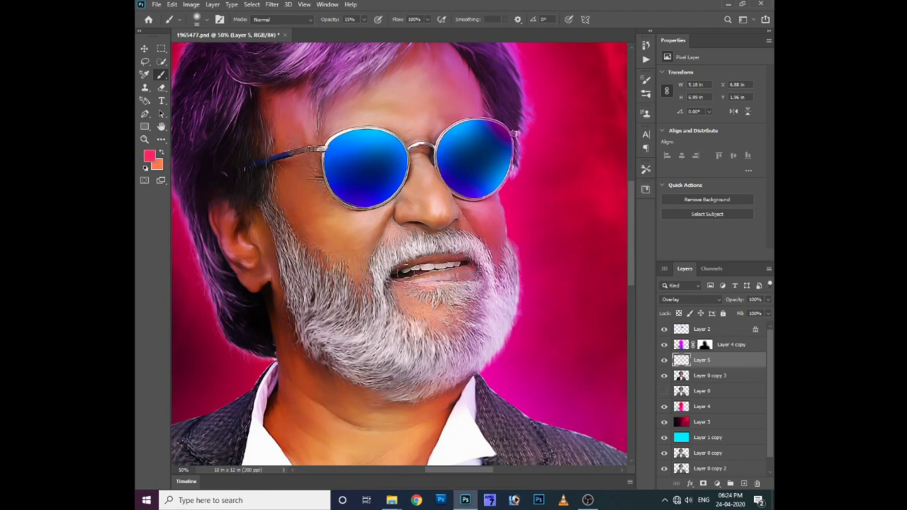
pyautogui.scroll(-2, 479, 294)
pyautogui.scroll(2, 478, 294)
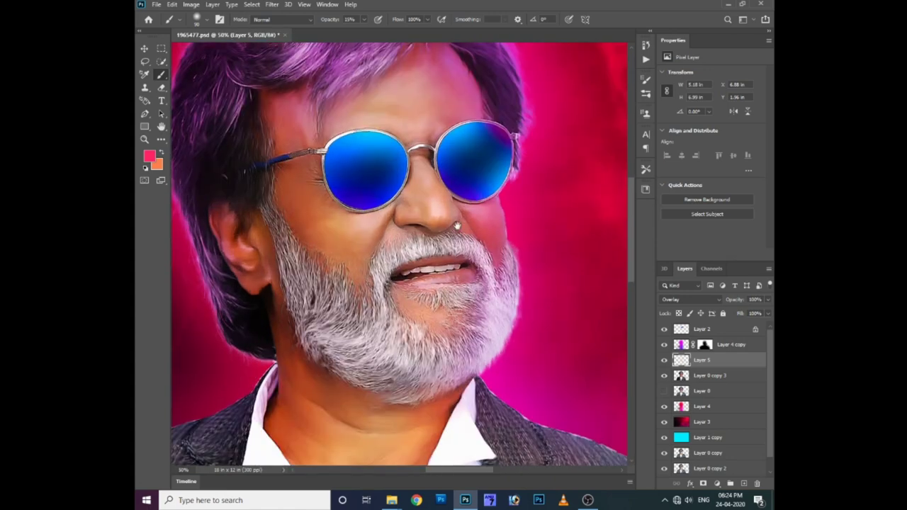
pyautogui.scroll(1, 478, 293)
# - Burn deeper shadows around the neck and shirt collar on Layer 0 copy 3
pyautogui.press('o')
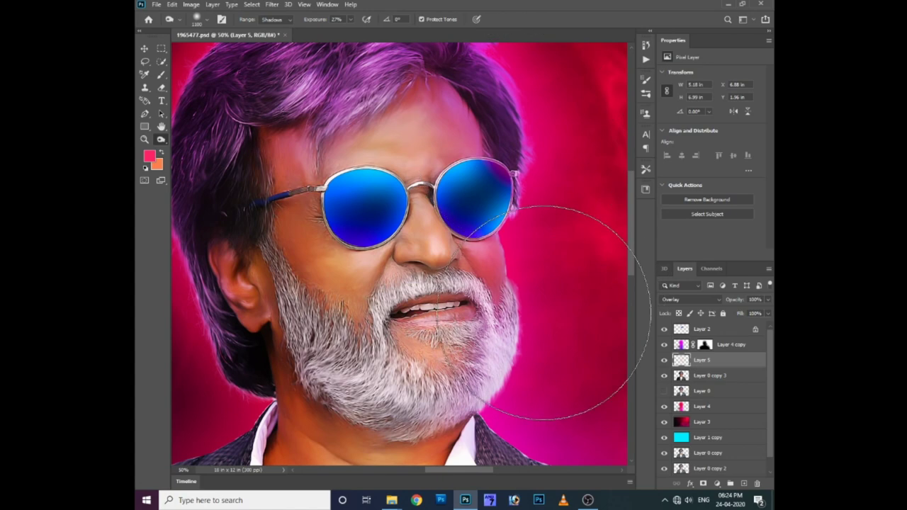
pyautogui.click(709, 375)
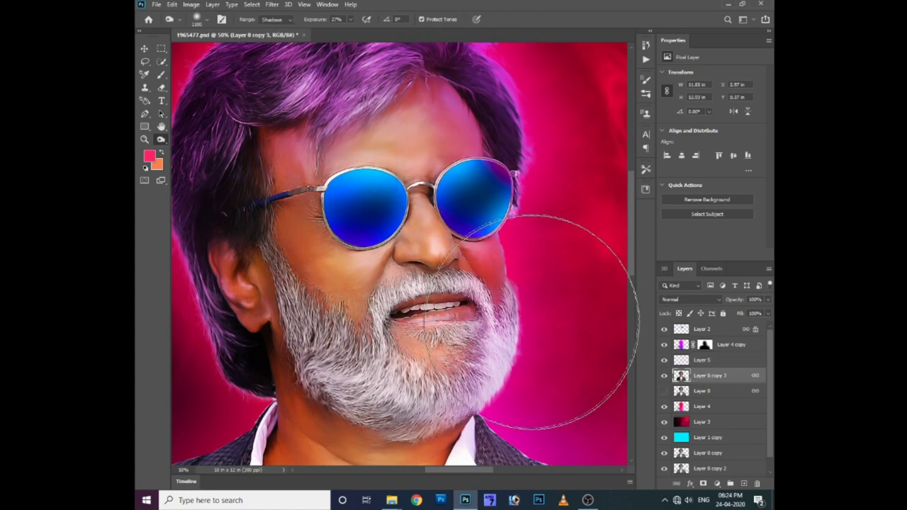
pyautogui.scroll(-1, 375, 196)
pyautogui.scroll(1, 304, 236)
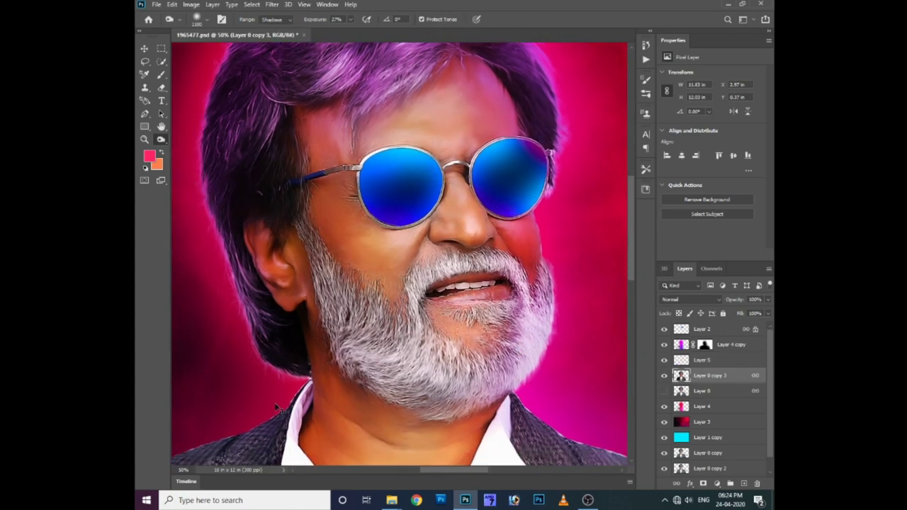
pyautogui.moveTo(278, 407); pyautogui.dragTo(270, 323)
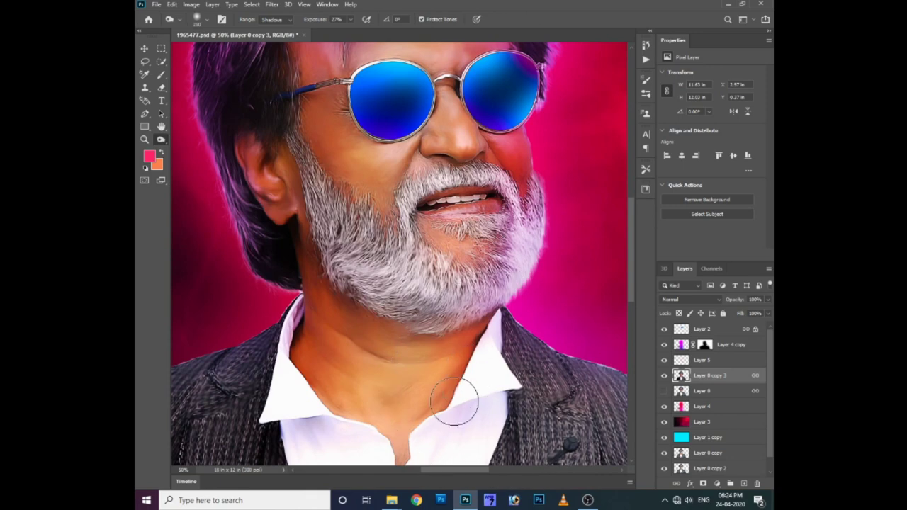
pyautogui.scroll(-1, 455, 400)
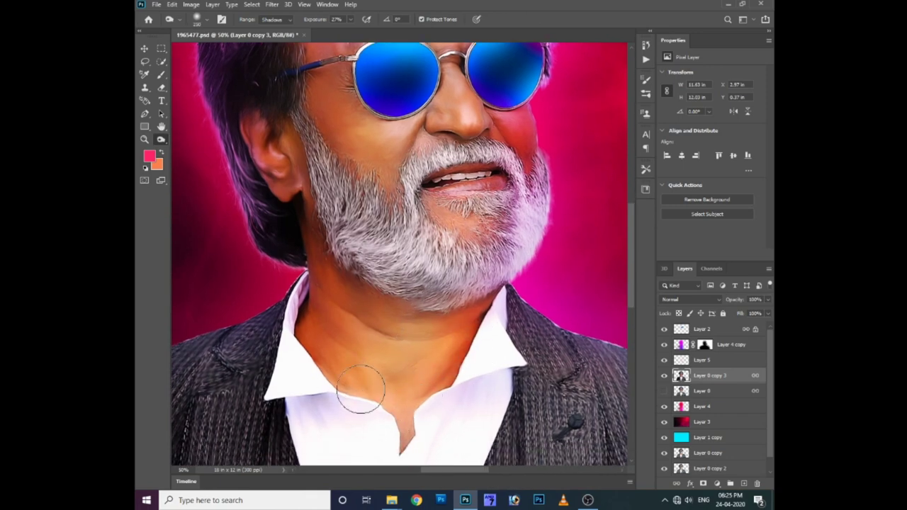
pyautogui.moveTo(360, 389); pyautogui.dragTo(351, 294)
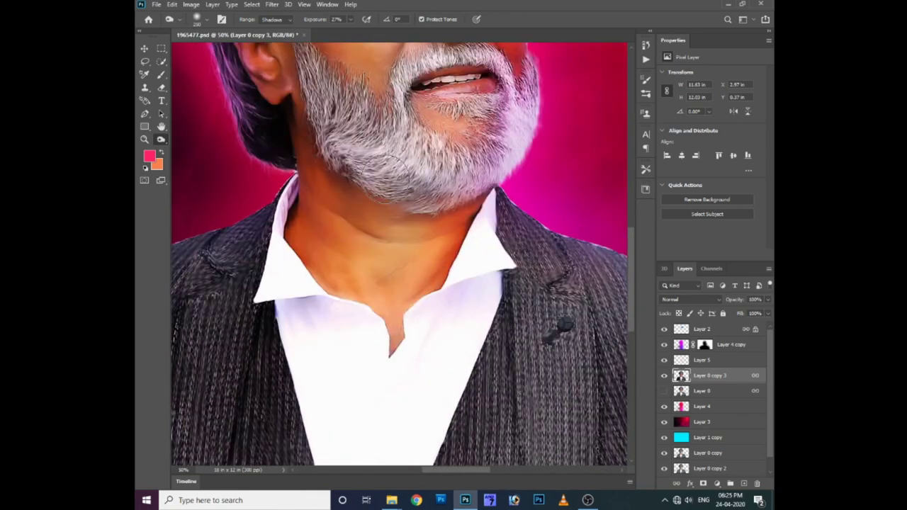
pyautogui.scroll(-2, 446, 314)
pyautogui.scroll(-1, 383, 320)
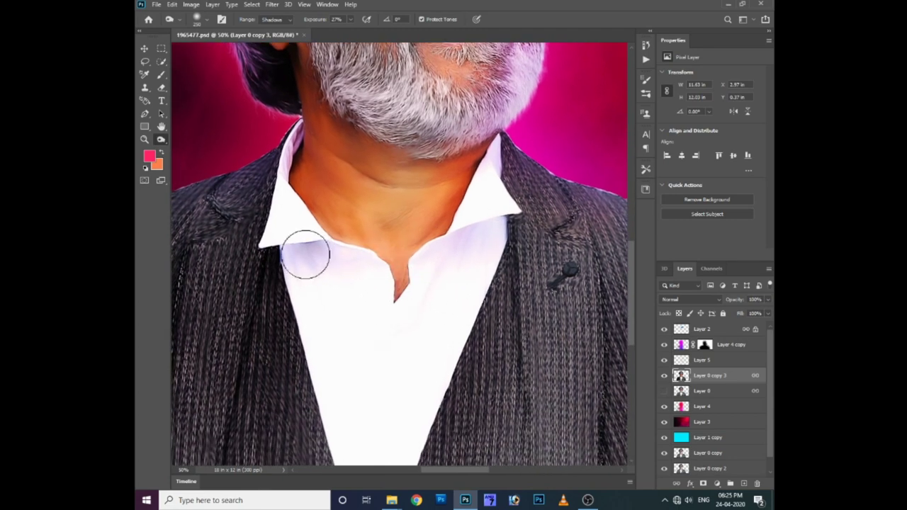
pyautogui.scroll(-5, 409, 403)
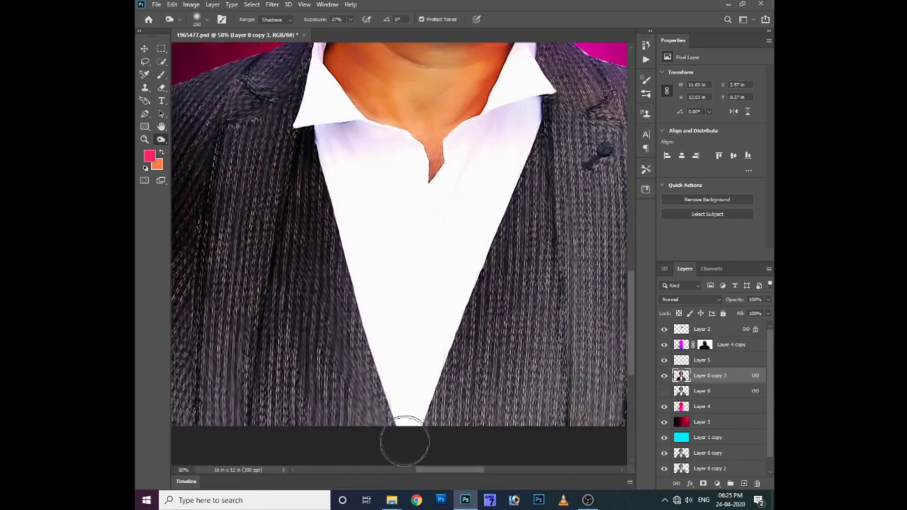
pyautogui.hotkey('ctrl', '-')
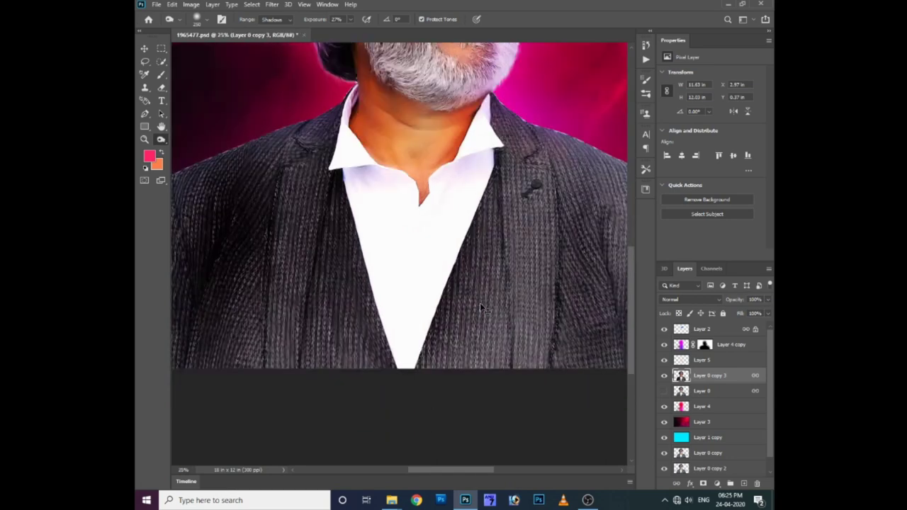
pyautogui.moveTo(480, 302); pyautogui.dragTo(480, 262)
# - Load the man's outline as a selection, trim it with the Lasso near the head, and feather it
pyautogui.keyDown('ctrl'); pyautogui.click(681, 376); pyautogui.keyUp('ctrl')
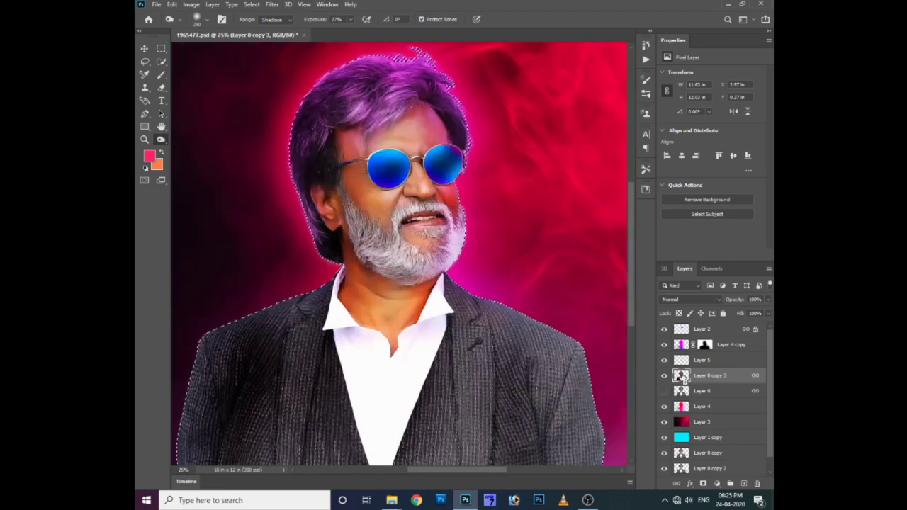
pyautogui.press('l')
pyautogui.hotkey('ctrl', '-')
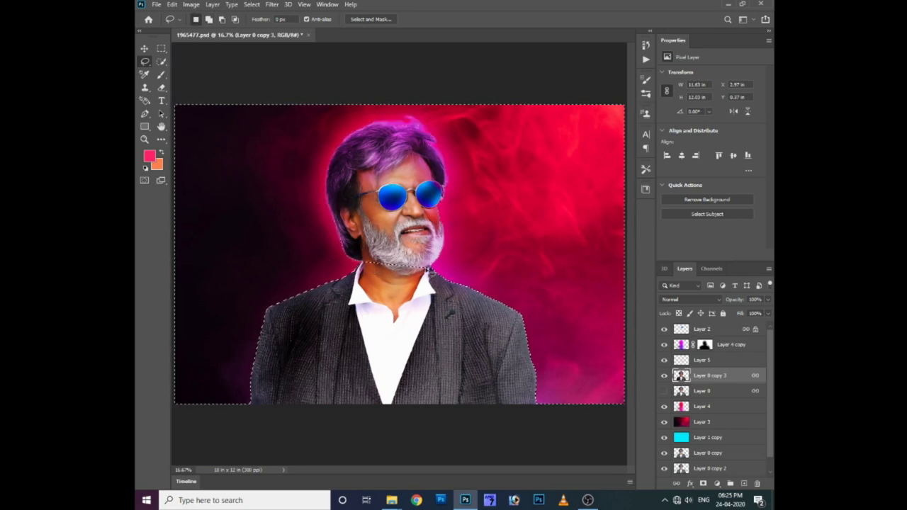
pyautogui.press('alt')
pyautogui.moveTo(432, 273); pyautogui.dragTo(450, 263)
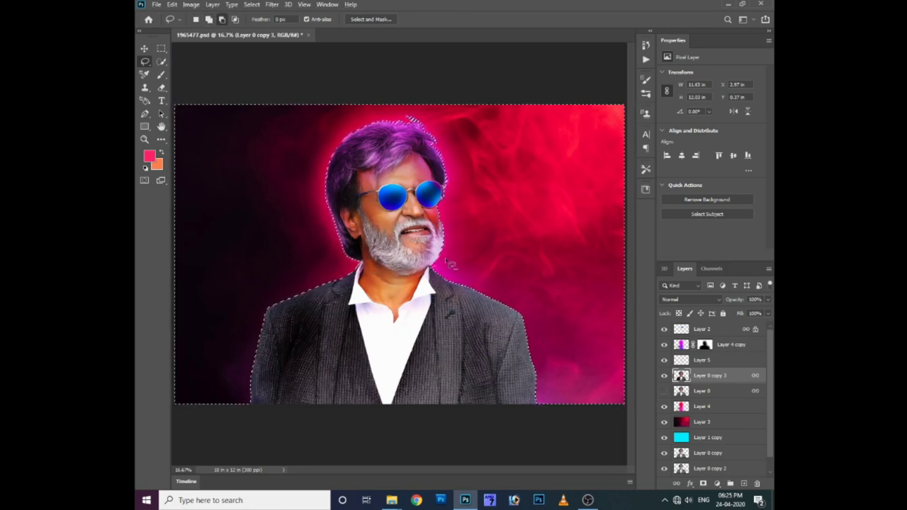
pyautogui.moveTo(386, 268); pyautogui.dragTo(376, 263)
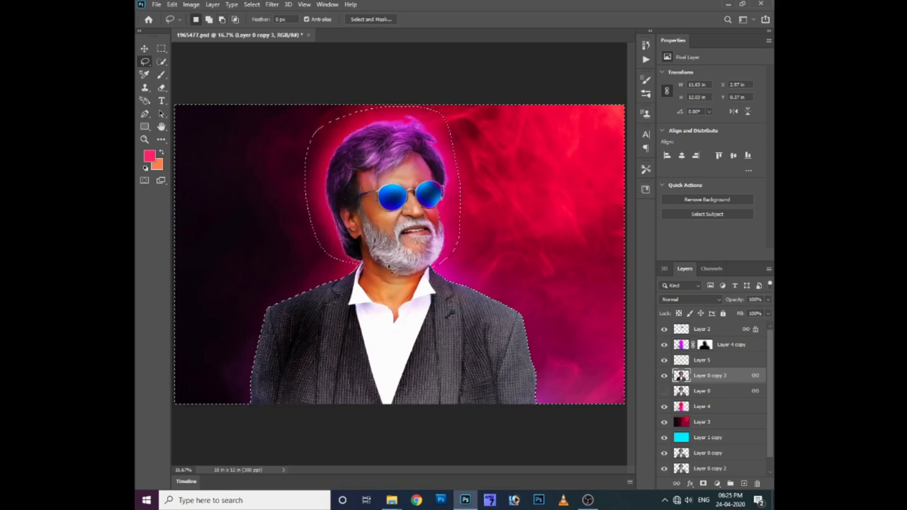
pyautogui.hotkey('shift', 'F6')
pyautogui.press('Return')
pyautogui.hotkey('ctrl', '+')
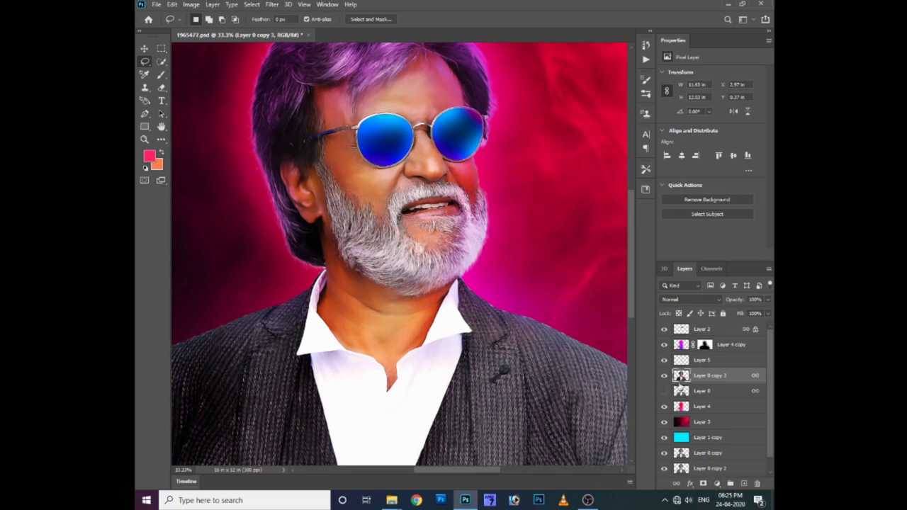
pyautogui.hotkey('ctrl', '-')
pyautogui.hotkey('ctrl', '-')
# - Fill a new Layer 6 with bright pink over the selection, deselect, and set it to Overlay
pyautogui.hotkey('ctrl', 'shift', 'n')
pyautogui.press('Return')
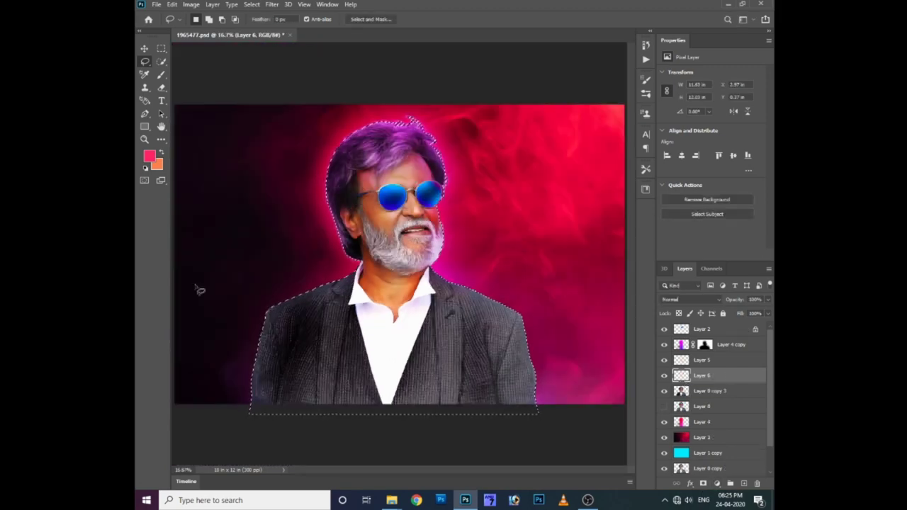
pyautogui.click(148, 156)
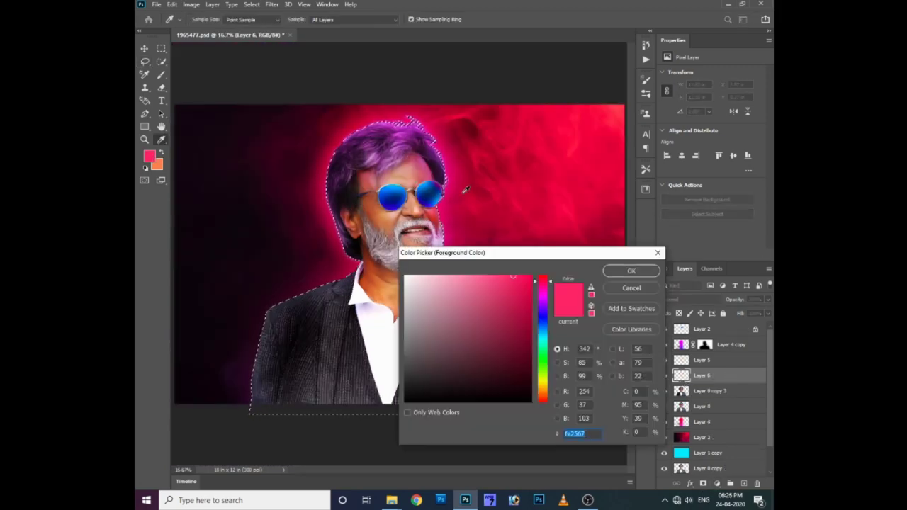
pyautogui.click(632, 270)
pyautogui.hotkey('ctrl', 'BackSpace')
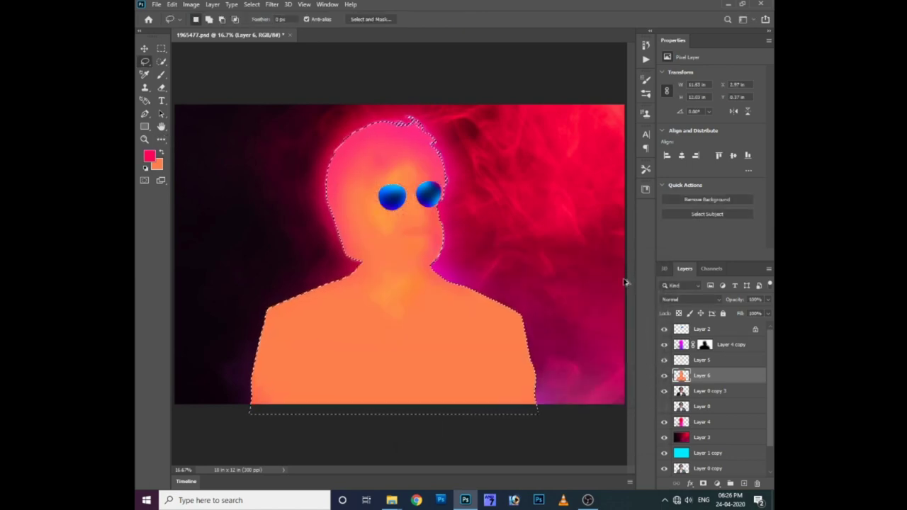
pyautogui.hotkey('alt', 'BackSpace')
pyautogui.hotkey('ctrl', 'd')
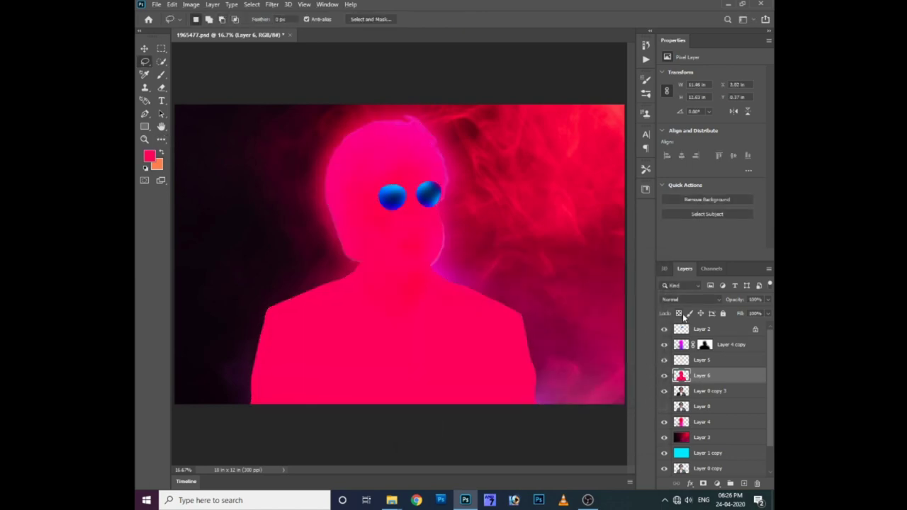
pyautogui.click(686, 301)
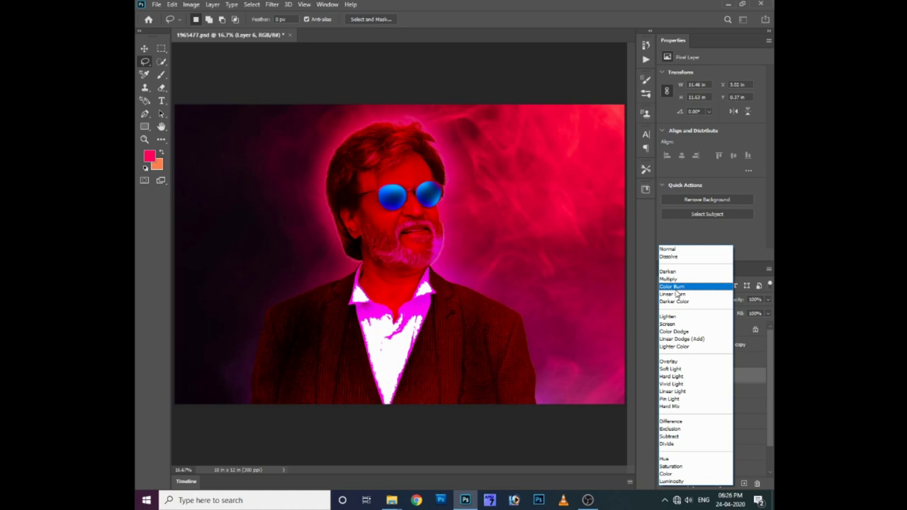
pyautogui.click(673, 361)
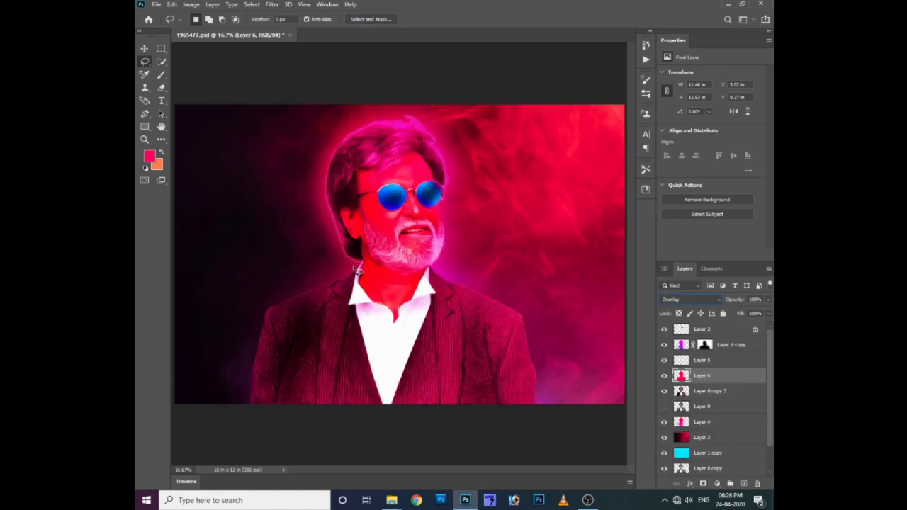
# - Add a mask to Layer 6 and paint it black over the hair, face and most of the image
pyautogui.press('e')
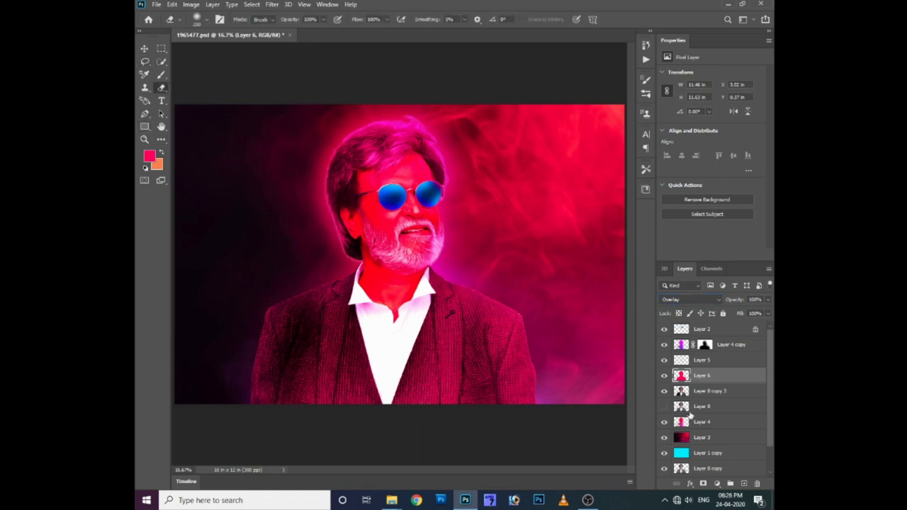
pyautogui.click(716, 483)
pyautogui.click(717, 484)
pyautogui.click(704, 483)
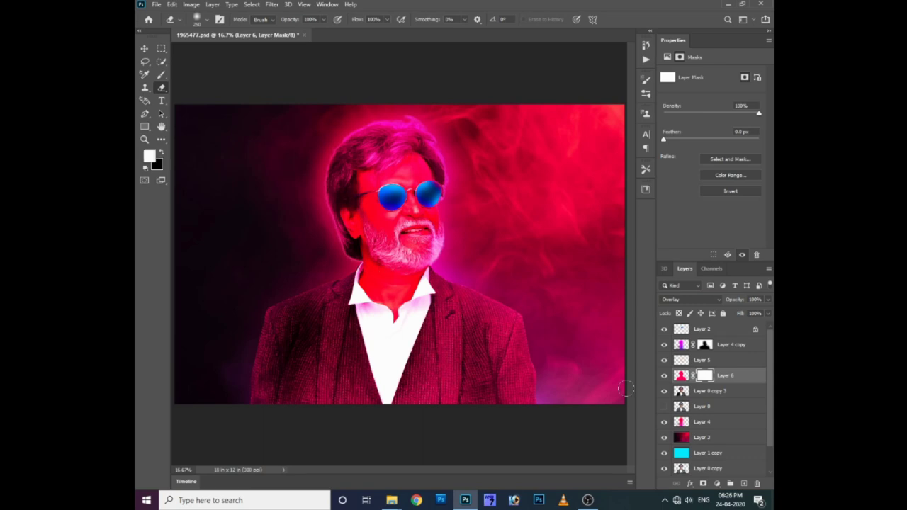
pyautogui.press(']')
pyautogui.press(']')
pyautogui.press(']')
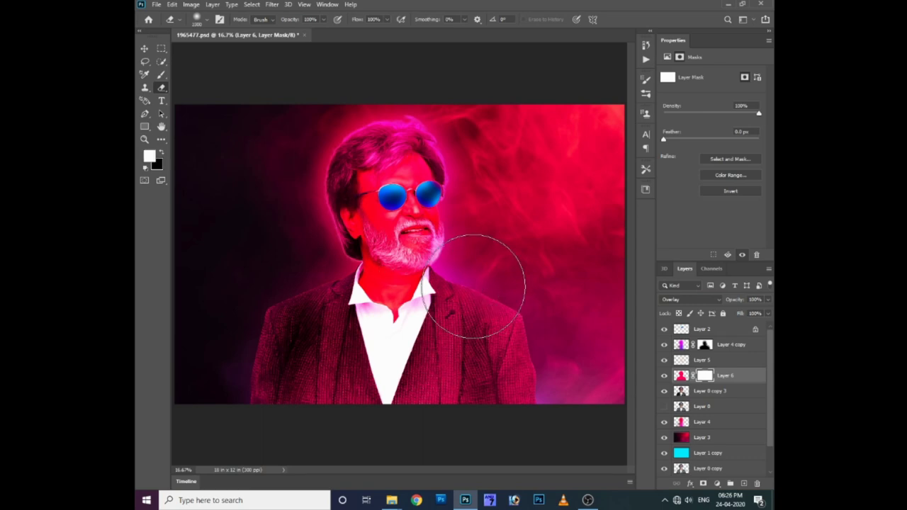
pyautogui.moveTo(385, 151)
pyautogui.mouseDown()
pyautogui.moveTo(289, 378)
pyautogui.moveTo(517, 344)
pyautogui.moveTo(304, 333)
pyautogui.mouseUp()
pyautogui.moveTo(581, 133)
pyautogui.mouseDown()
pyautogui.moveTo(202, 411)
pyautogui.moveTo(543, 385)
pyautogui.moveTo(559, 234)
pyautogui.moveTo(552, 309)
pyautogui.mouseUp()
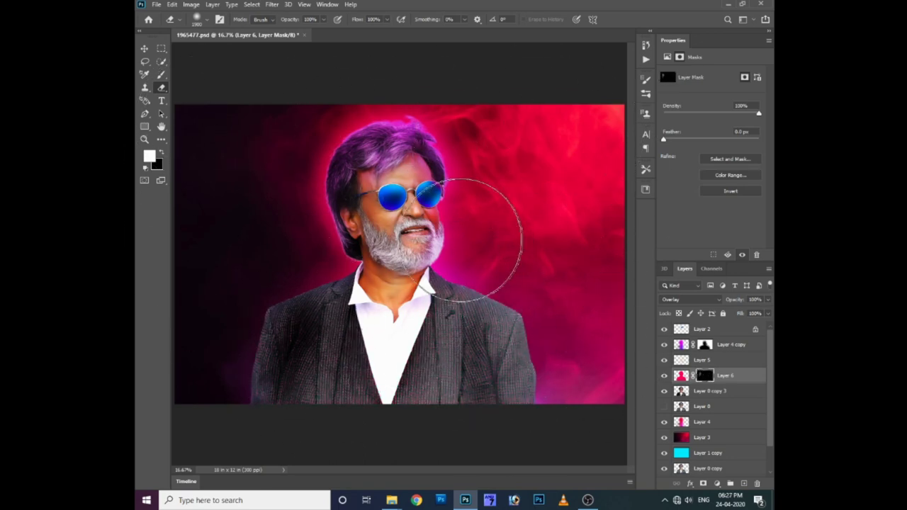
pyautogui.press('b')
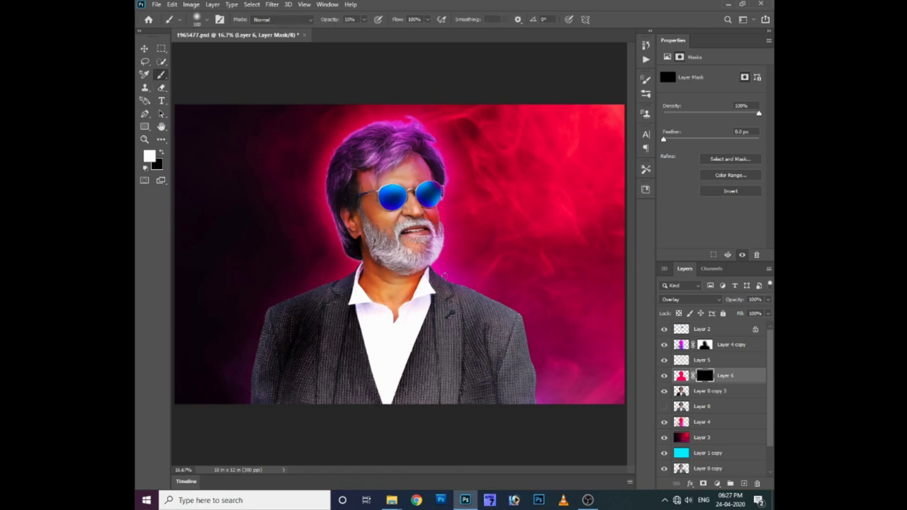
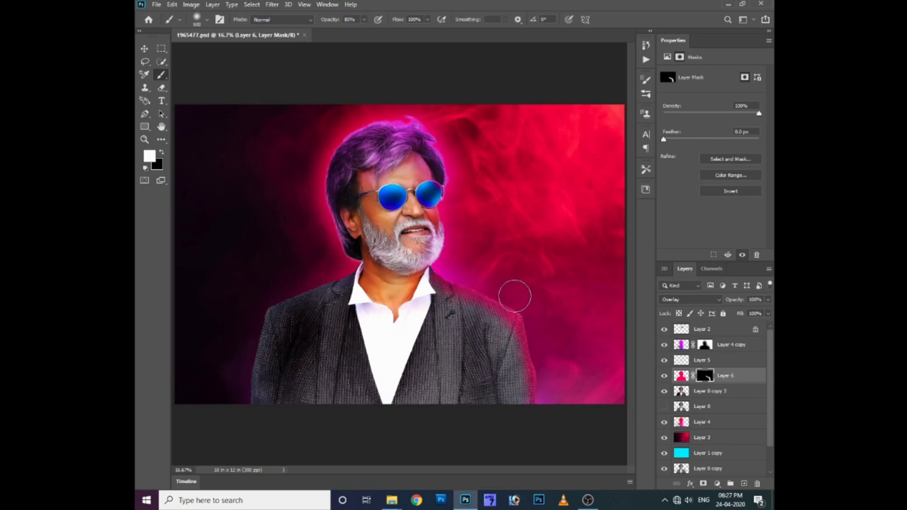
# - Enlarge the brush and paint Layer 6's pink overlay mask over both shoulders
pyautogui.press(']')
pyautogui.press(']')
pyautogui.press(']')
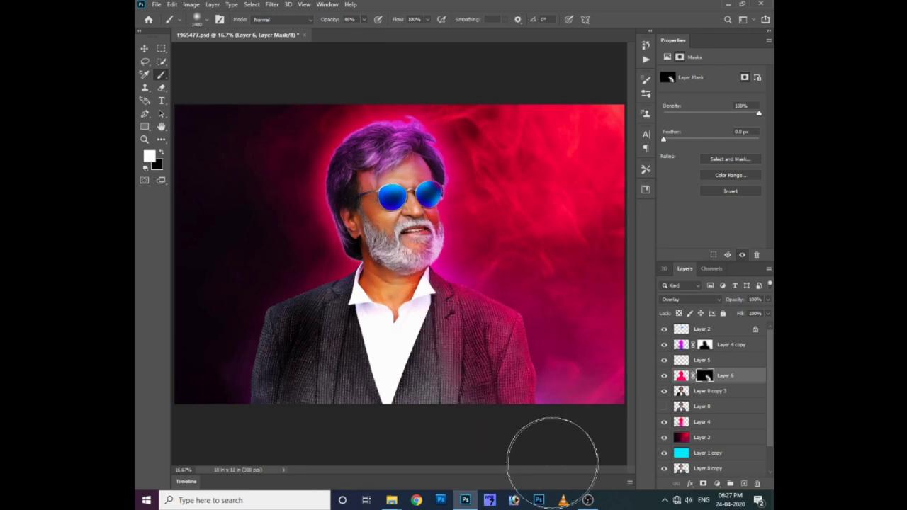
pyautogui.moveTo(506, 354); pyautogui.dragTo(486, 377)
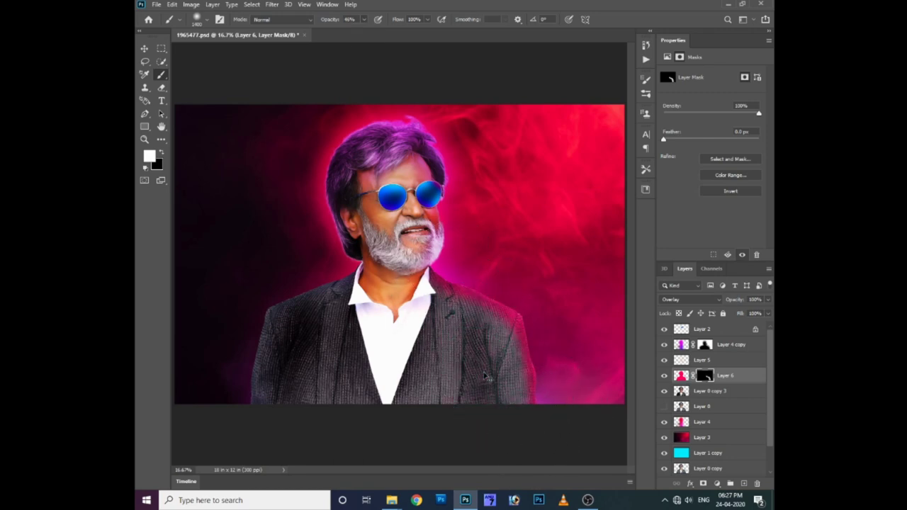
pyautogui.hotkey('ctrl', 'z')
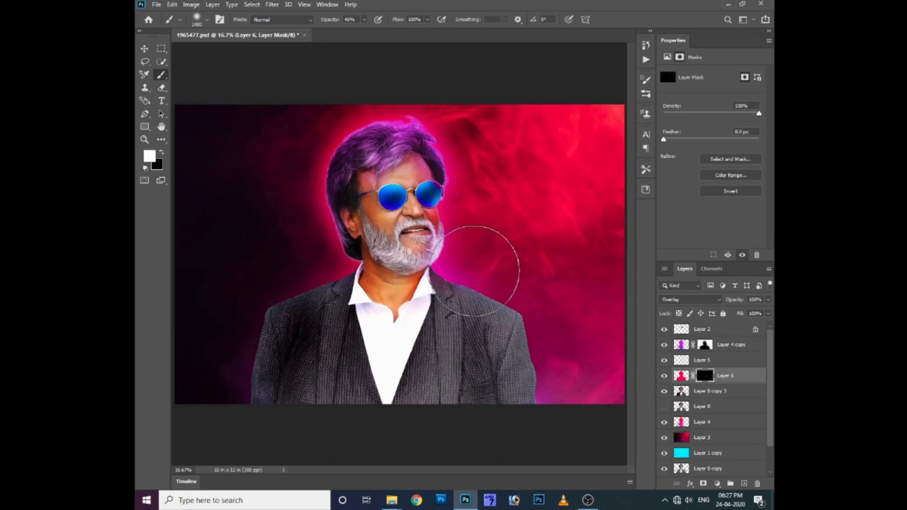
pyautogui.moveTo(506, 324); pyautogui.dragTo(543, 415)
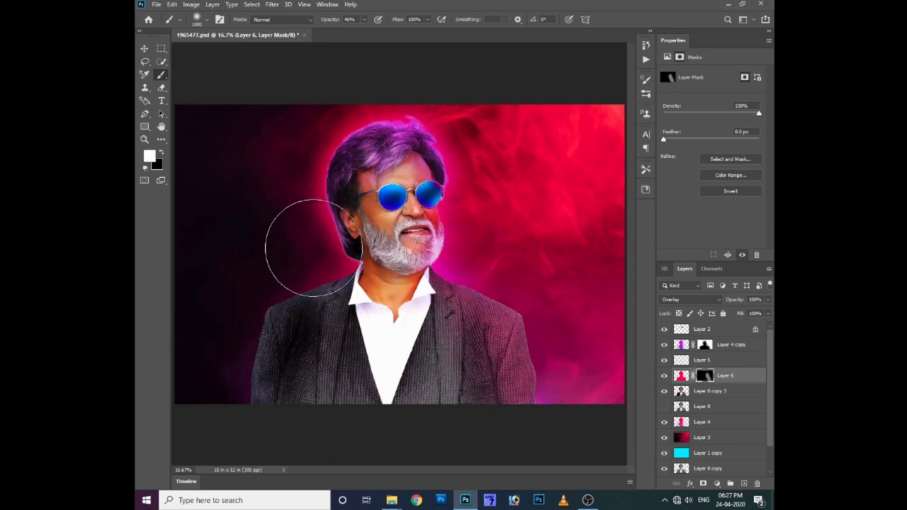
pyautogui.moveTo(259, 339); pyautogui.dragTo(320, 252)
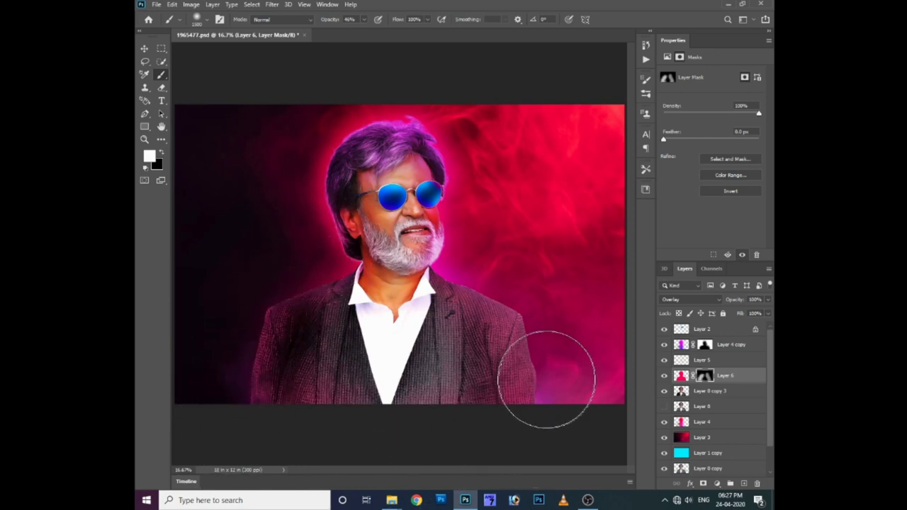
# - Shrink the brush, inspect the face and jacket up close, then zoom back out
pyautogui.press('[')
pyautogui.press('[')
pyautogui.press('[')
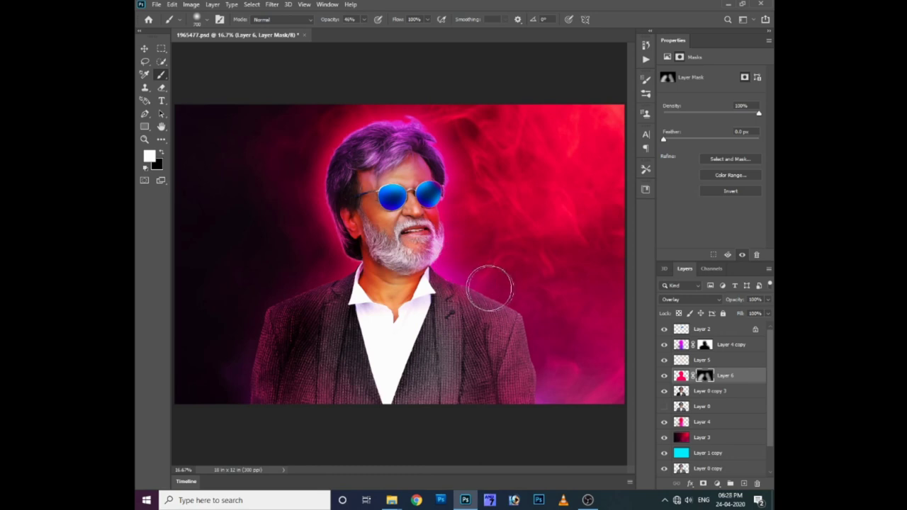
pyautogui.press('[')
pyautogui.press('[')
pyautogui.press('[')
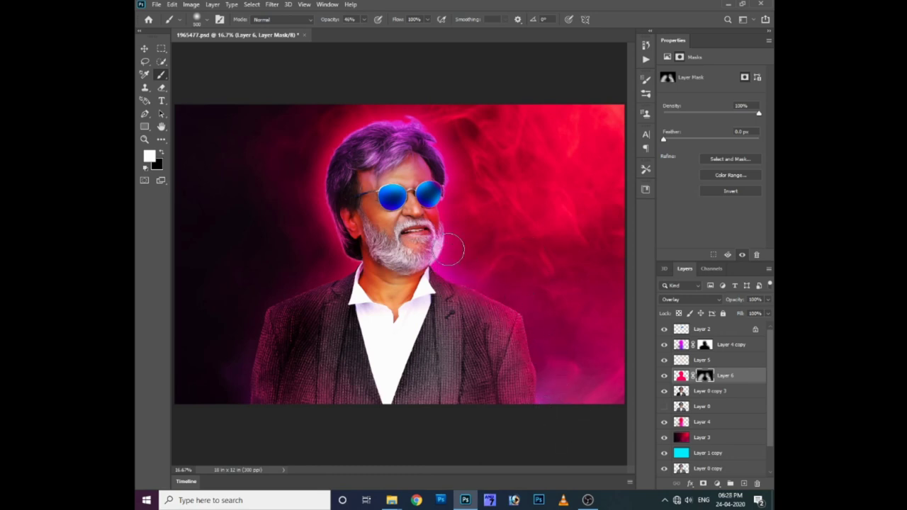
pyautogui.hotkey('ctrl', '+')
pyautogui.scroll(-3, 340, 277)
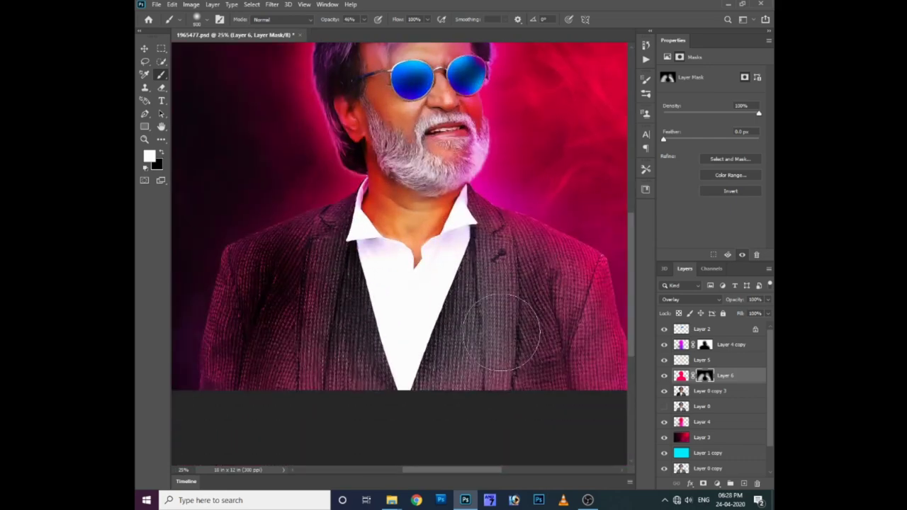
pyautogui.hotkey('ctrl', '-')
pyautogui.hotkey('ctrl', '-')
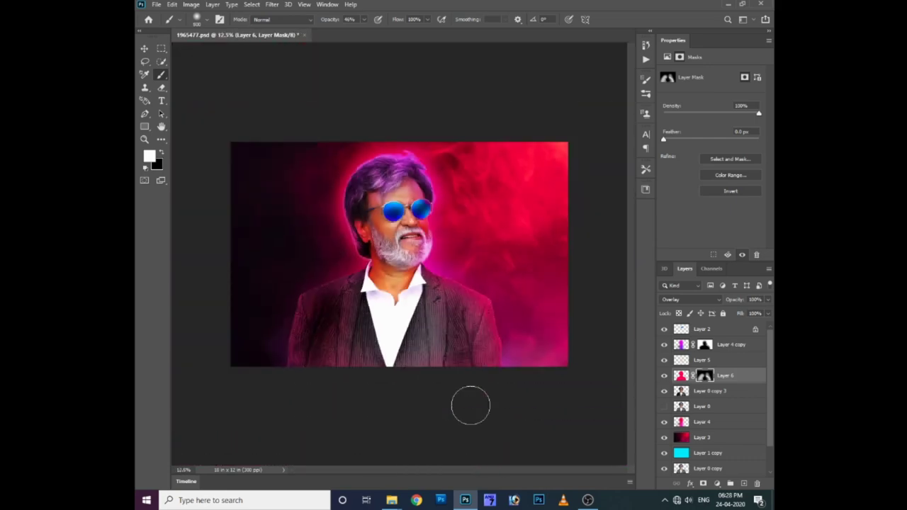
pyautogui.press('e')
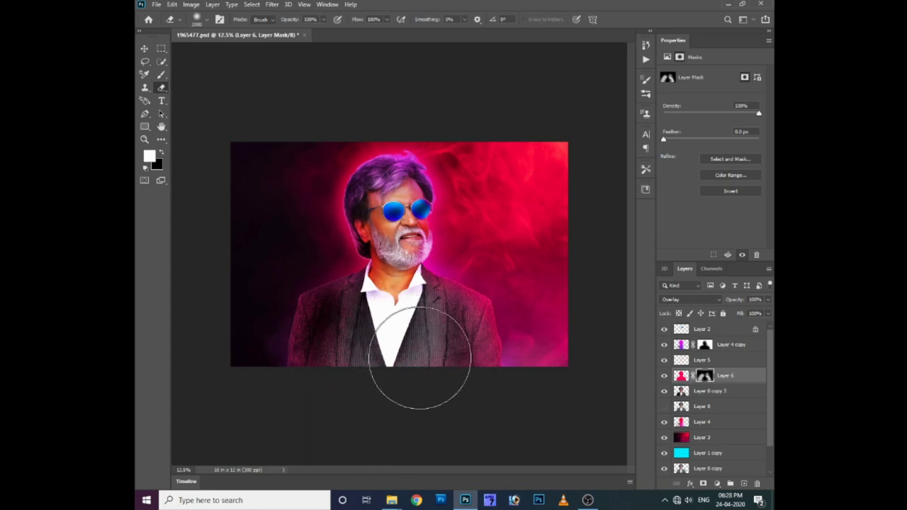
# - Target Layer 6's pixels instead of its mask and toggle Quick Mask mode
pyautogui.click(682, 377)
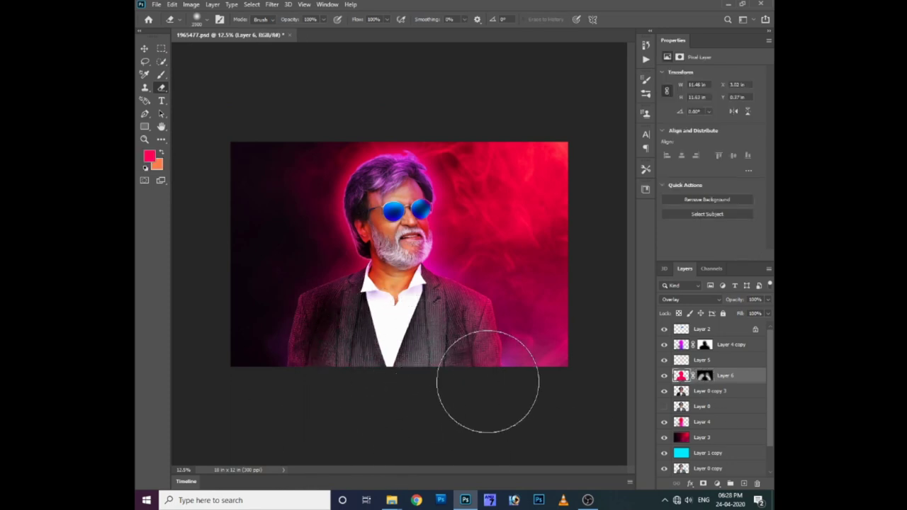
pyautogui.press('q')
pyautogui.press('b')
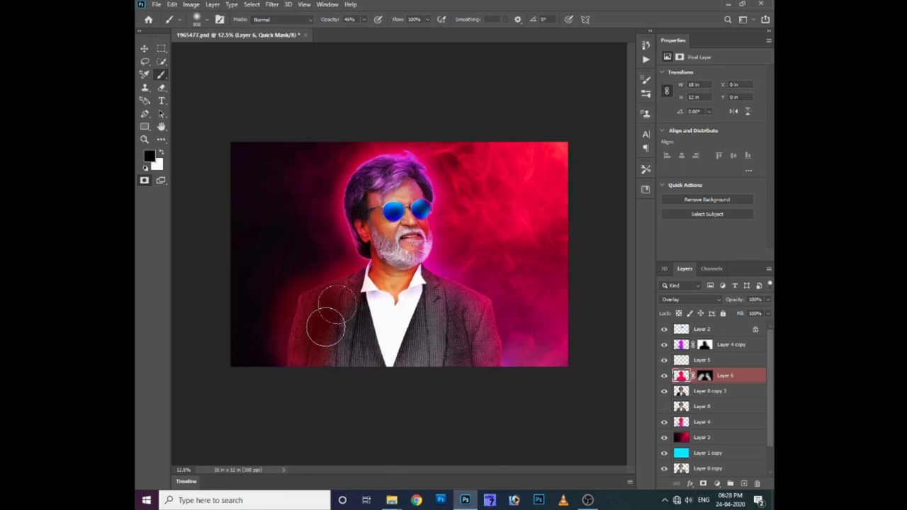
pyautogui.press('q')
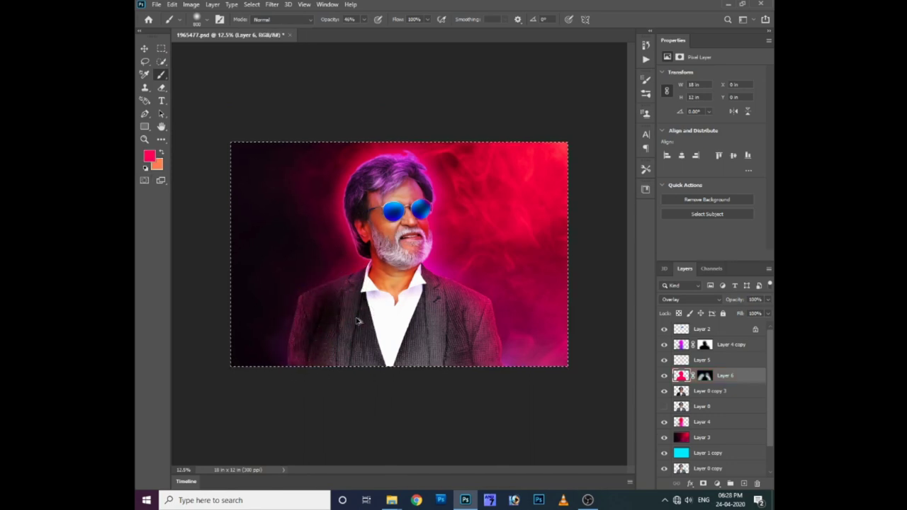
pyautogui.press('q')
pyautogui.press('q')
pyautogui.hotkey('ctrl', 'shift', 'i')
pyautogui.press('Return')
pyautogui.press('q')
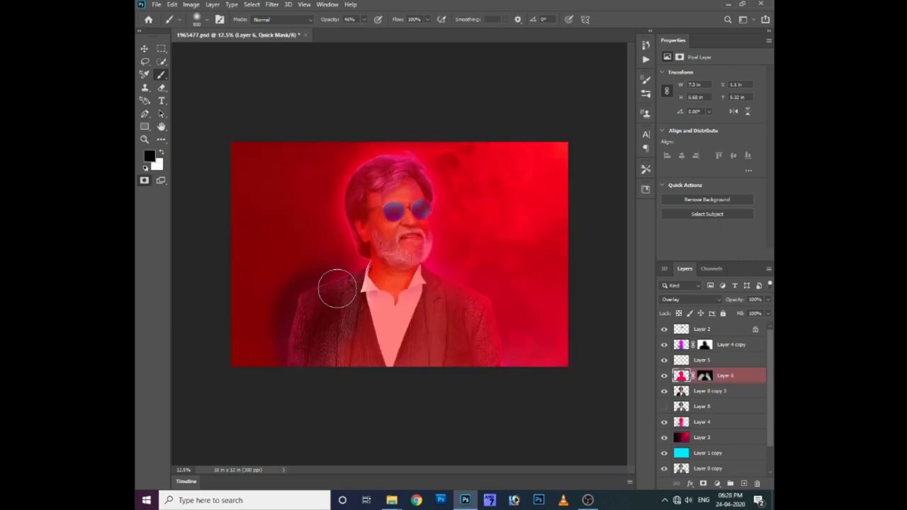
pyautogui.press('q')
pyautogui.press('Return')
pyautogui.press('q')
pyautogui.press('q')
pyautogui.press('q')
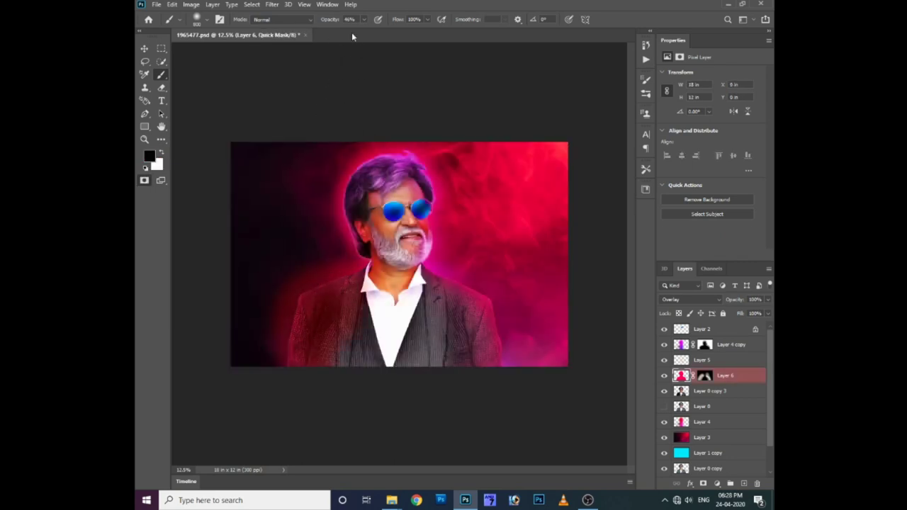
# - Select the left shoulder via Quick Mask, feather it 5 px, and delete the pink overlay
pyautogui.click(363, 19)
pyautogui.moveTo(348, 297); pyautogui.dragTo(310, 317)
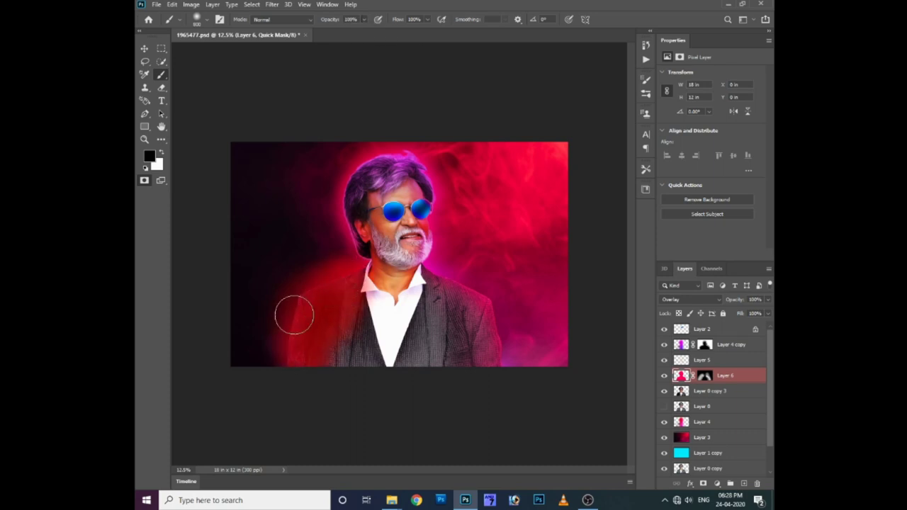
pyautogui.press('q')
pyautogui.hotkey('ctrl', 'shift', 'i')
pyautogui.hotkey('shift', 'F6')
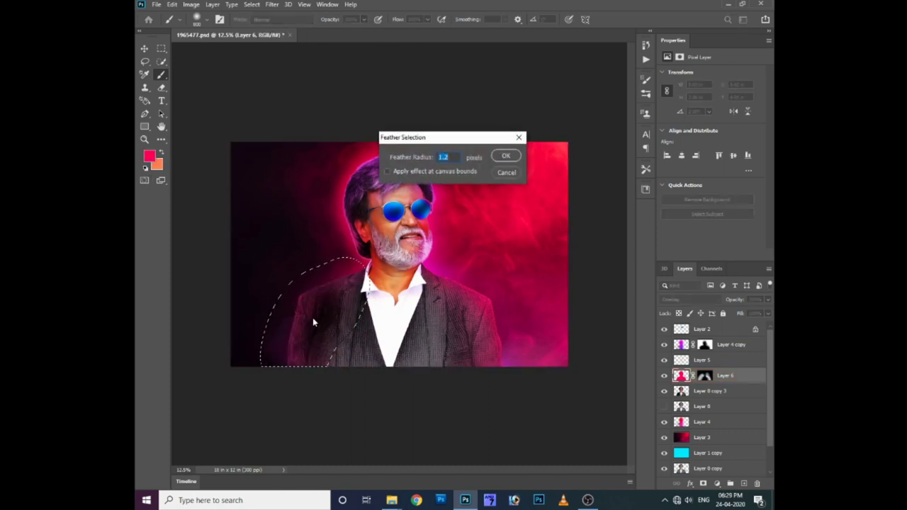
pyautogui.write('5')
pyautogui.press('Return')
pyautogui.press('Delete')
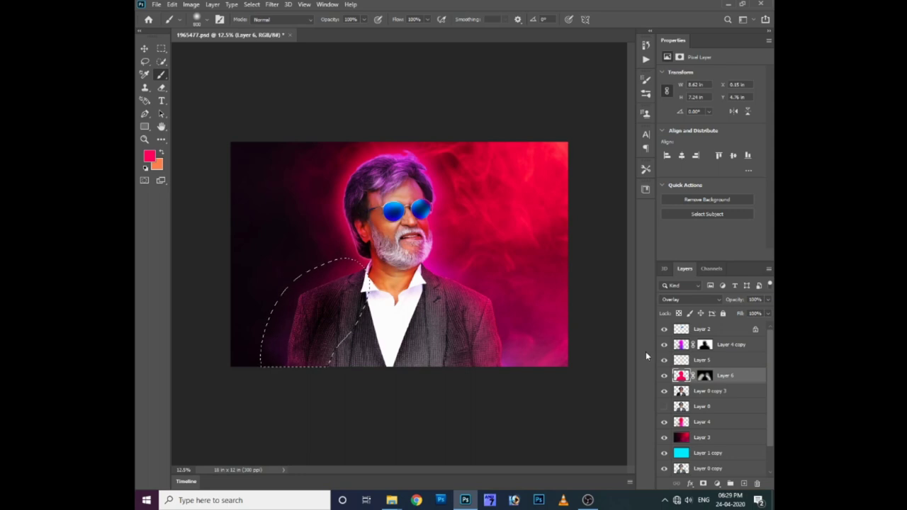
# - Darken the selected left shoulder with a Curves adjustment to the coat's dark tone
pyautogui.hotkey('ctrl', 'm')
pyautogui.moveTo(546, 352); pyautogui.dragTo(548, 370)
pyautogui.moveTo(599, 302); pyautogui.dragTo(600, 342)
pyautogui.moveTo(550, 370); pyautogui.dragTo(557, 380)
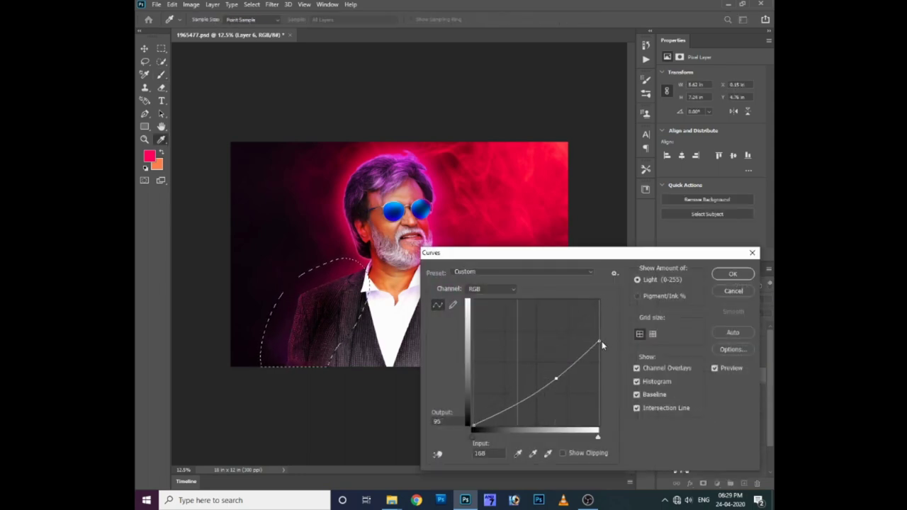
pyautogui.moveTo(600, 342)
pyautogui.mouseDown()
pyautogui.moveTo(599, 385)
pyautogui.moveTo(556, 393)
pyautogui.moveTo(555, 446)
pyautogui.mouseUp()
pyautogui.moveTo(601, 386)
pyautogui.mouseDown()
pyautogui.moveTo(600, 425)
pyautogui.moveTo(600, 360)
pyautogui.mouseUp()
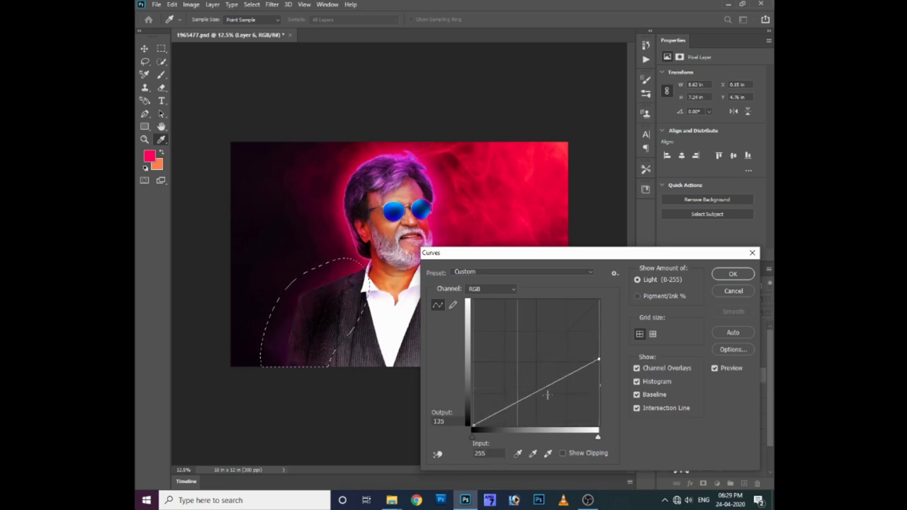
pyautogui.moveTo(537, 392); pyautogui.dragTo(531, 370)
pyautogui.press('Return')
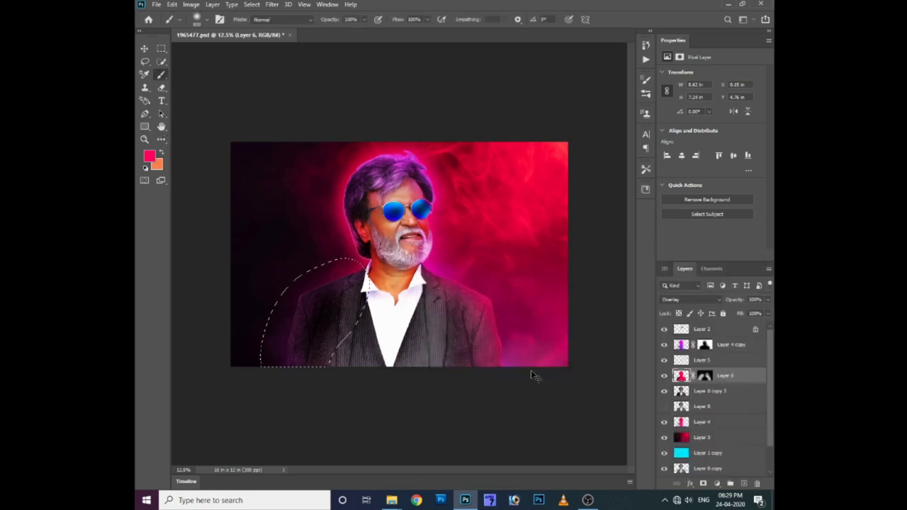
pyautogui.press('b')
pyautogui.hotkey('ctrl', '+')
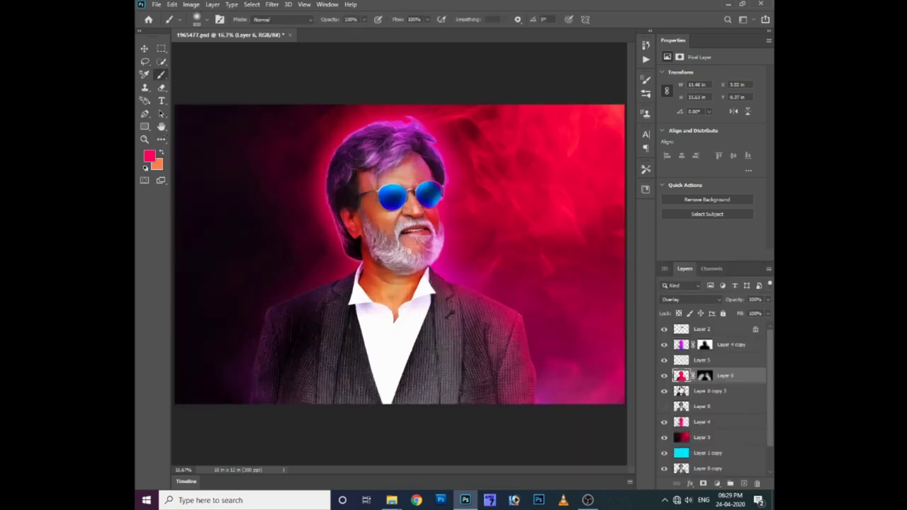
# - Add a layer mask to Layer 0 copy 3 and erase its bottom into the pink glow
pyautogui.click(696, 392)
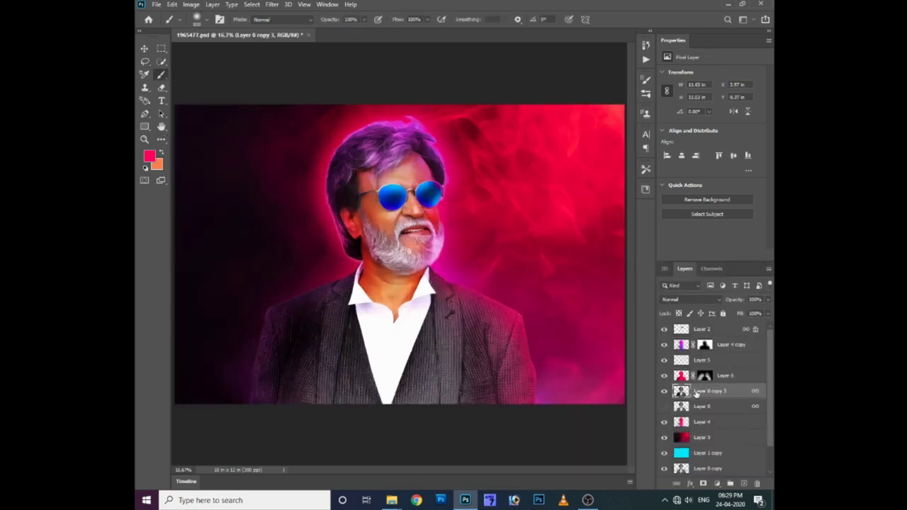
pyautogui.click(704, 484)
pyautogui.press('e')
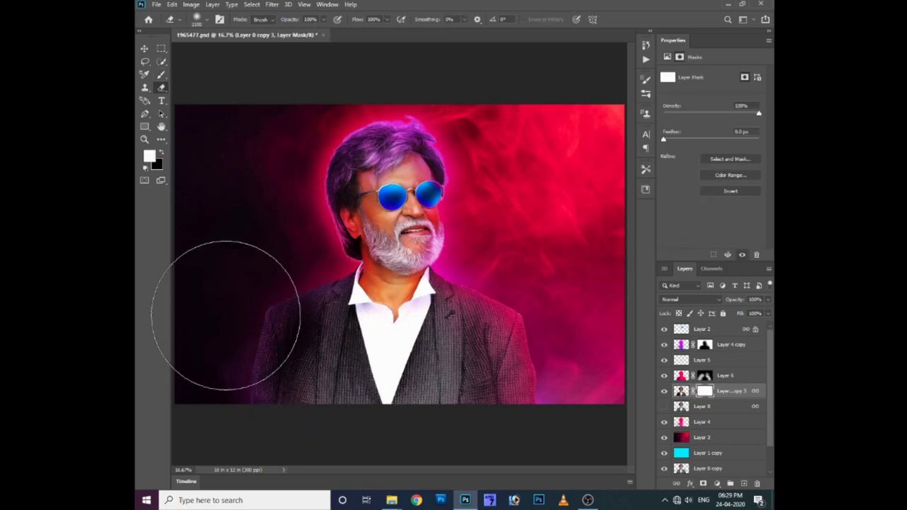
pyautogui.moveTo(212, 404)
pyautogui.mouseDown()
pyautogui.moveTo(487, 453)
pyautogui.moveTo(607, 375)
pyautogui.moveTo(587, 298)
pyautogui.moveTo(583, 416)
pyautogui.moveTo(502, 445)
pyautogui.moveTo(314, 456)
pyautogui.moveTo(192, 405)
pyautogui.mouseUp()
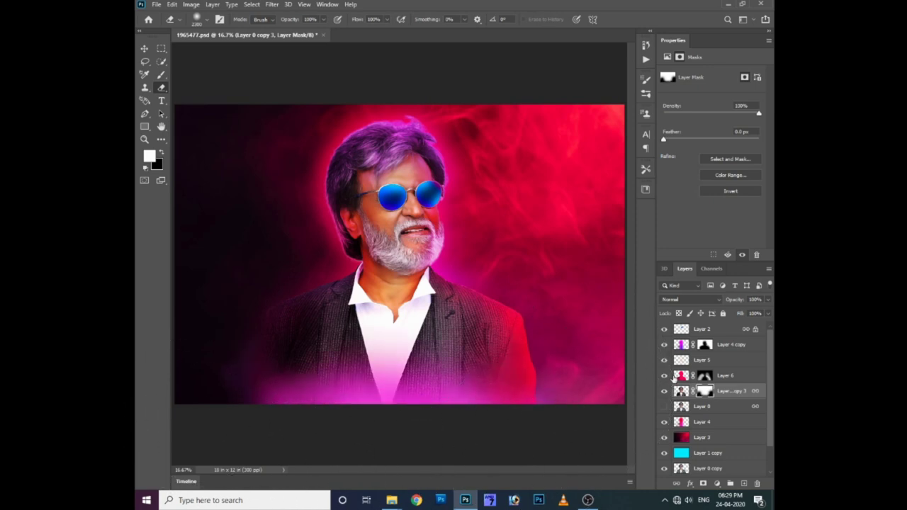
# - Toggle Layer 6 to compare, turn Layer 4 on, and make it active
pyautogui.click(679, 375)
pyautogui.click(664, 345)
pyautogui.click(664, 345)
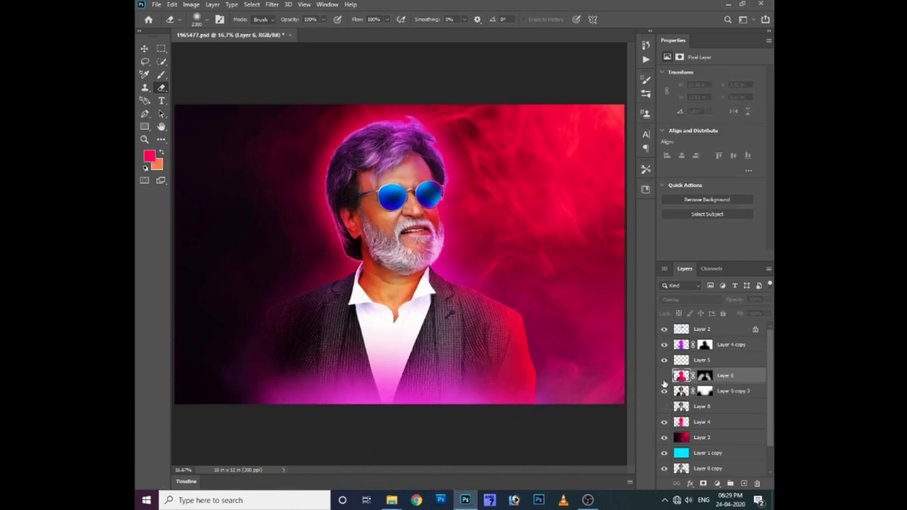
pyautogui.click(664, 423)
pyautogui.click(701, 421)
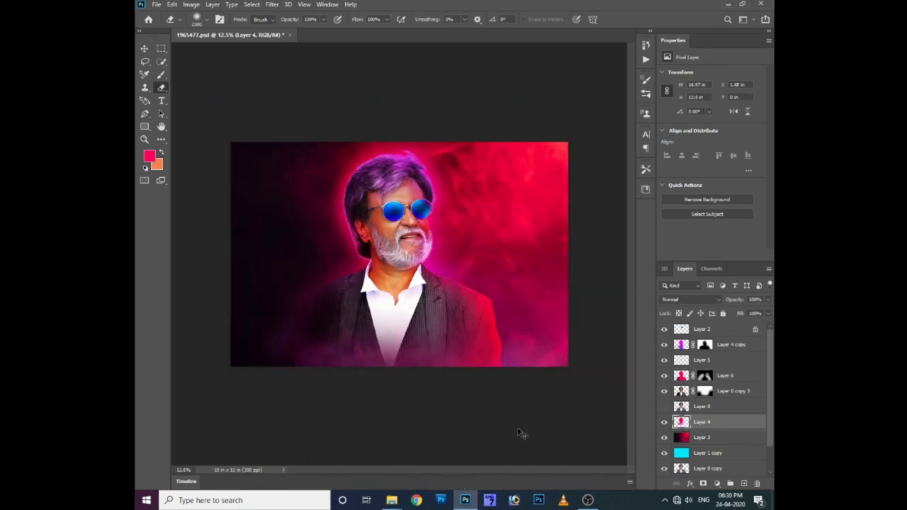
# - Zoom in on the face and select the Dodge tool with a Soft Round brush
pyautogui.hotkey('ctrl', '-')
pyautogui.hotkey('ctrl', '+')
pyautogui.hotkey('ctrl', '+')
pyautogui.hotkey('ctrl', '+')
pyautogui.hotkey('ctrl', '+')
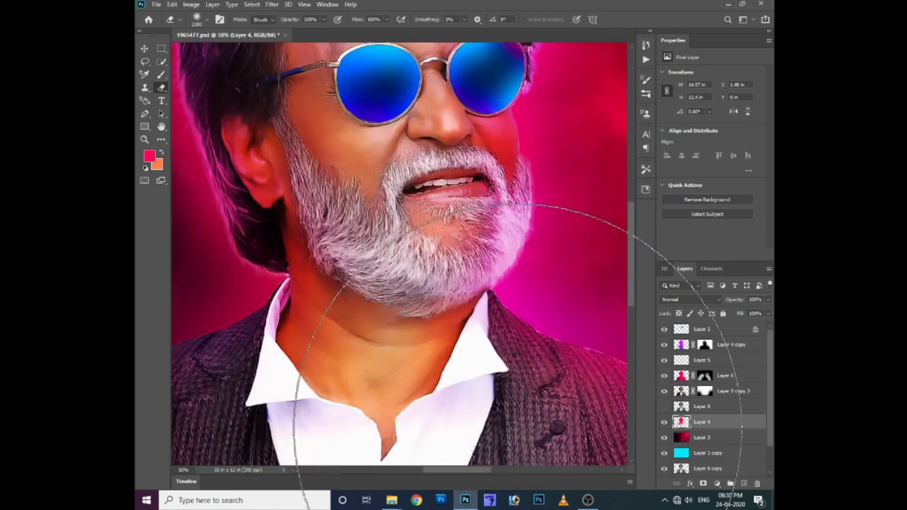
pyautogui.hotkey('alt', ']')
pyautogui.scroll(5, 387, 227)
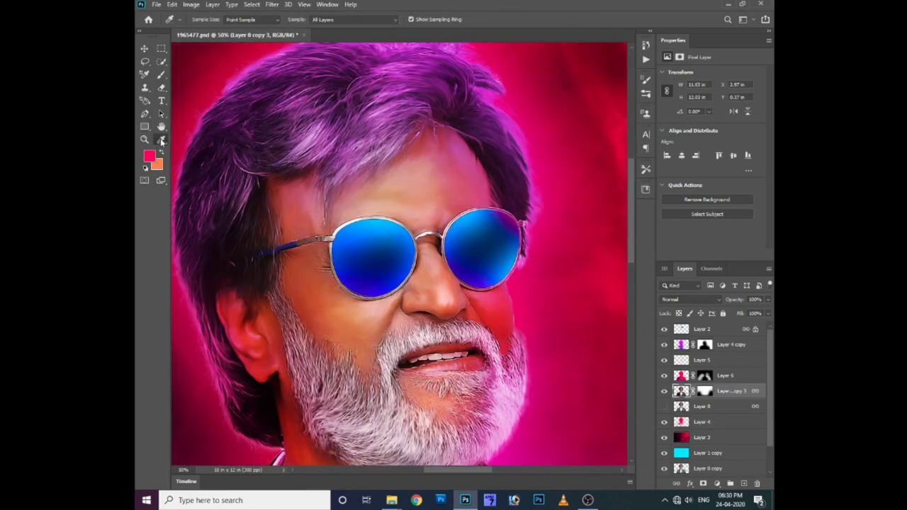
pyautogui.click(161, 140)
pyautogui.click(212, 346)
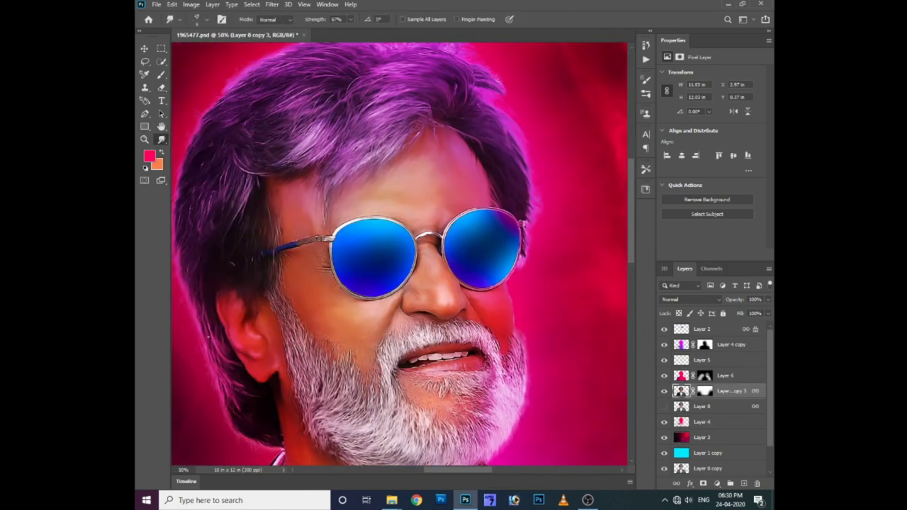
pyautogui.rightClick(165, 141)
pyautogui.click(212, 351)
pyautogui.rightClick(388, 192)
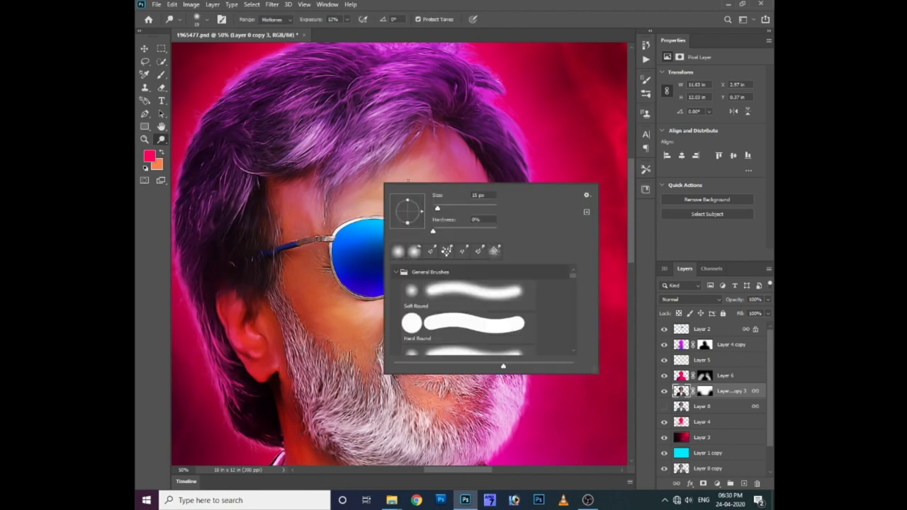
pyautogui.click(395, 246)
pyautogui.click(367, 195)
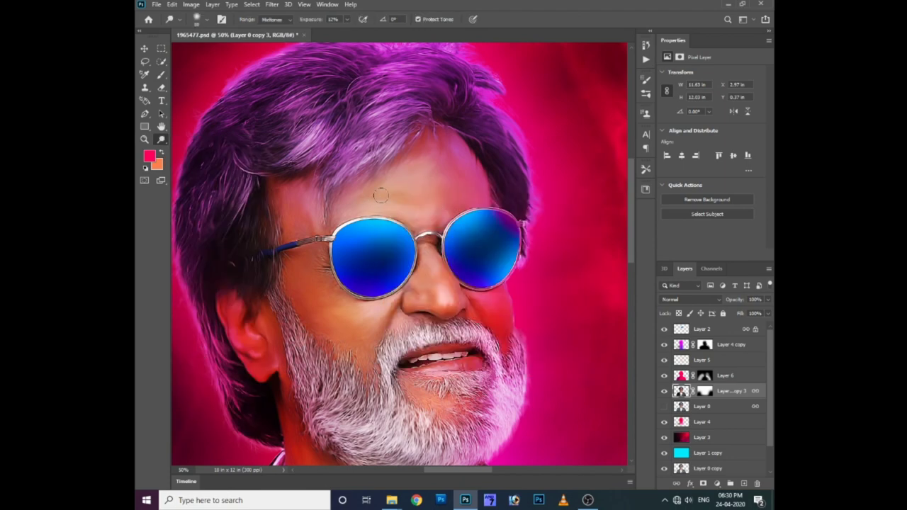
# - Dodge the forehead and nose at about 33% exposure, undoing the lower-lip stroke
pyautogui.moveTo(423, 168); pyautogui.dragTo(425, 264)
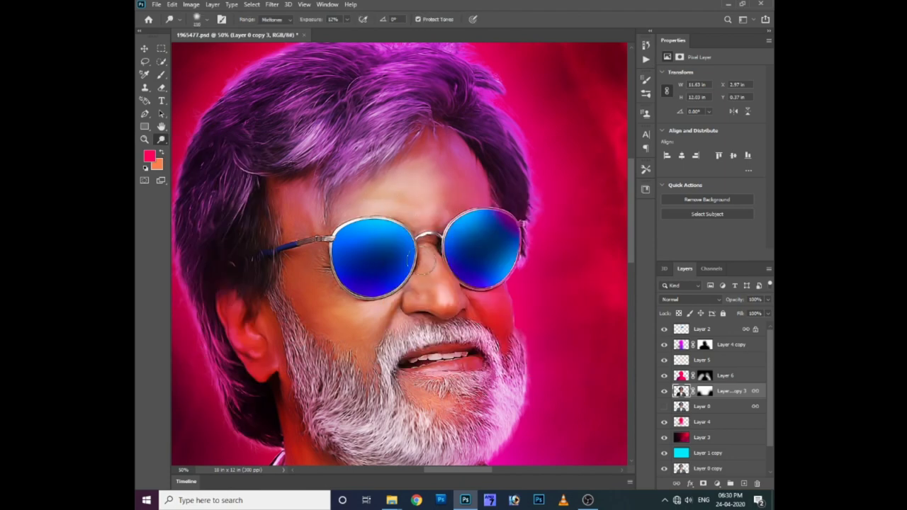
pyautogui.hotkey('ctrl', '+')
pyautogui.hotkey('ctrl', '+')
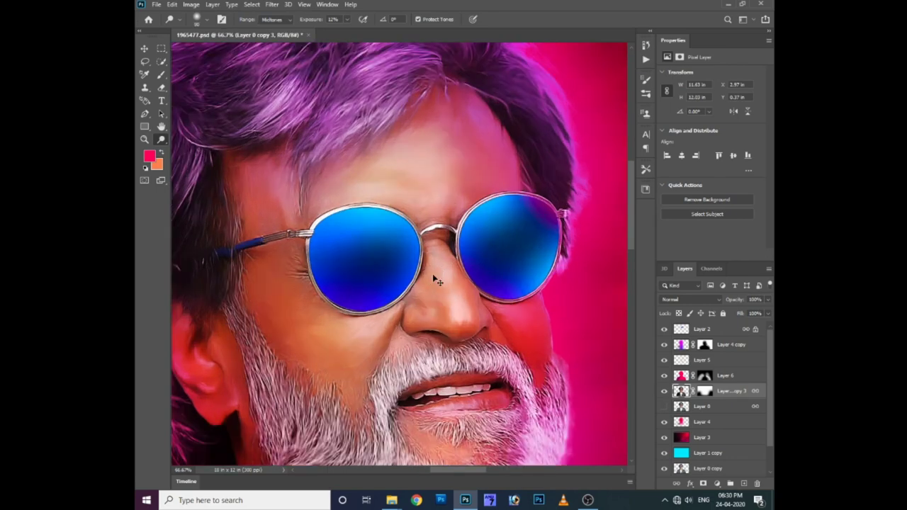
pyautogui.scroll(-1, 496, 333)
pyautogui.moveTo(499, 341); pyautogui.dragTo(489, 330)
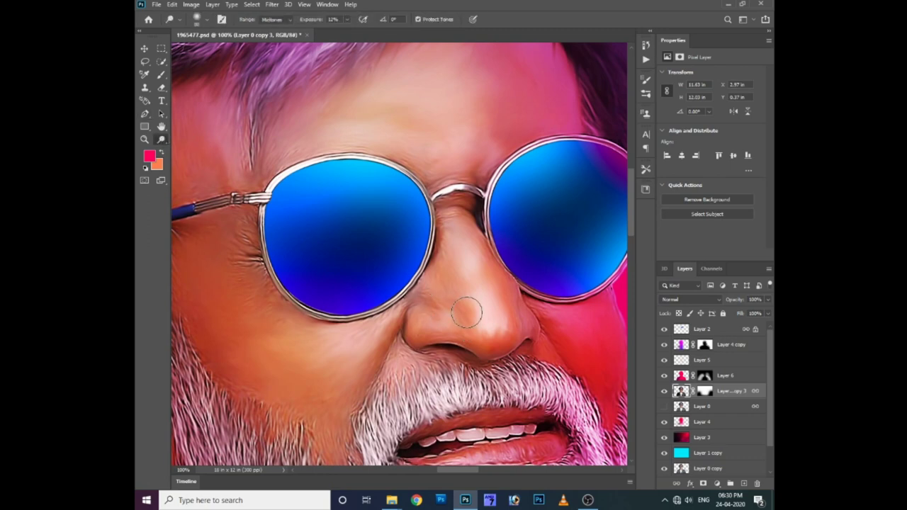
pyautogui.moveTo(452, 330); pyautogui.dragTo(417, 316)
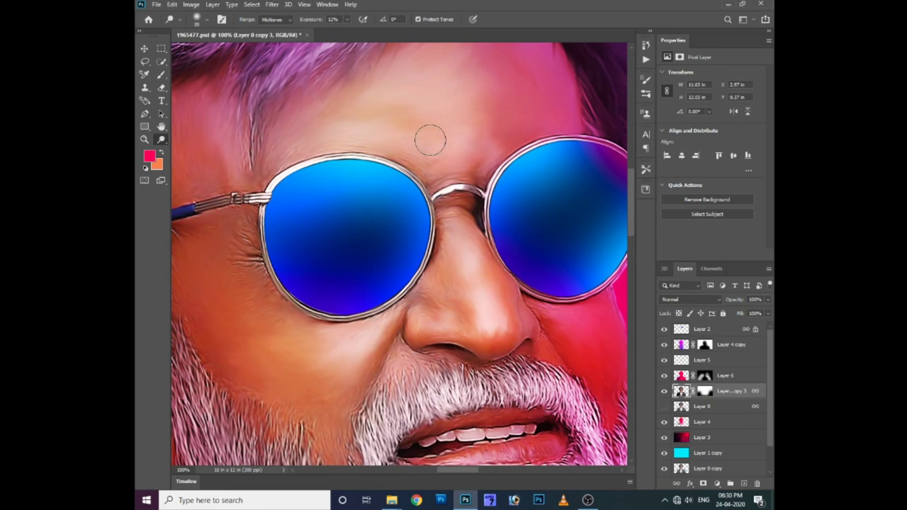
pyautogui.moveTo(421, 151)
pyautogui.mouseDown()
pyautogui.moveTo(461, 56)
pyautogui.moveTo(432, 77)
pyautogui.mouseUp()
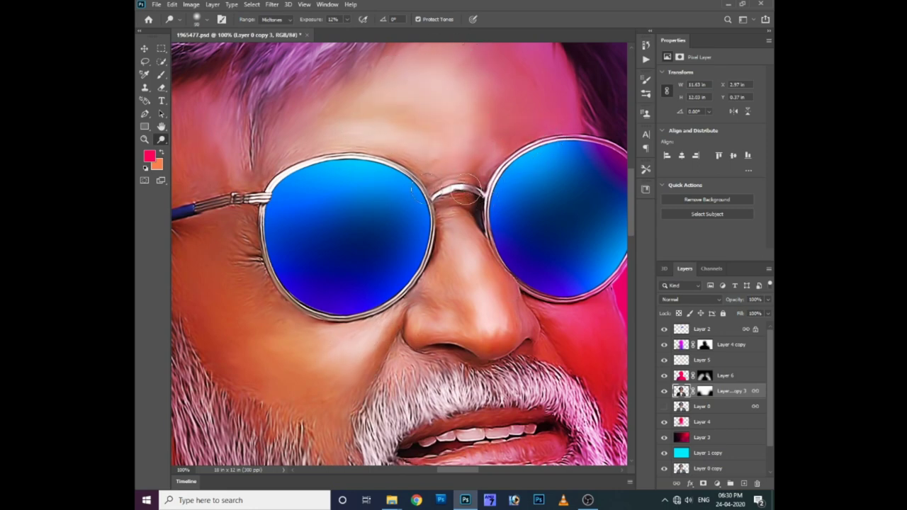
pyautogui.scroll(-4, 269, 205)
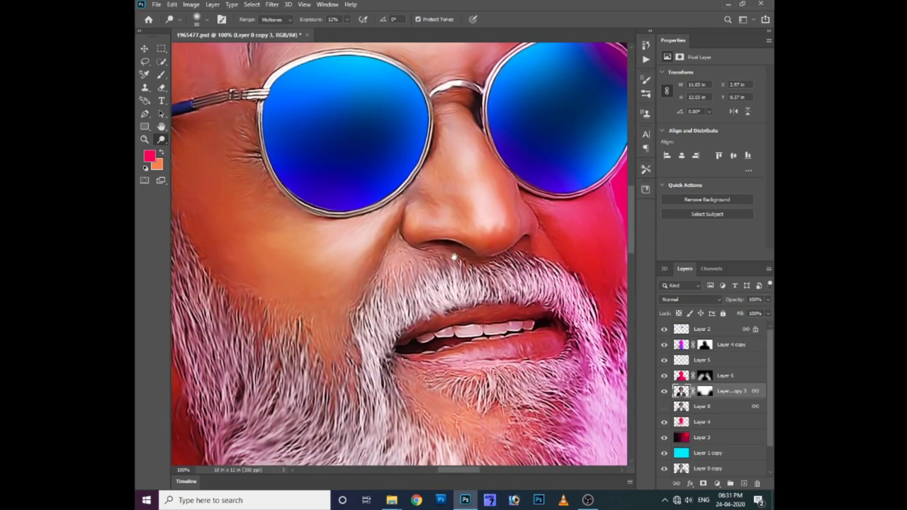
pyautogui.scroll(-1, 418, 260)
pyautogui.scroll(-1, 423, 261)
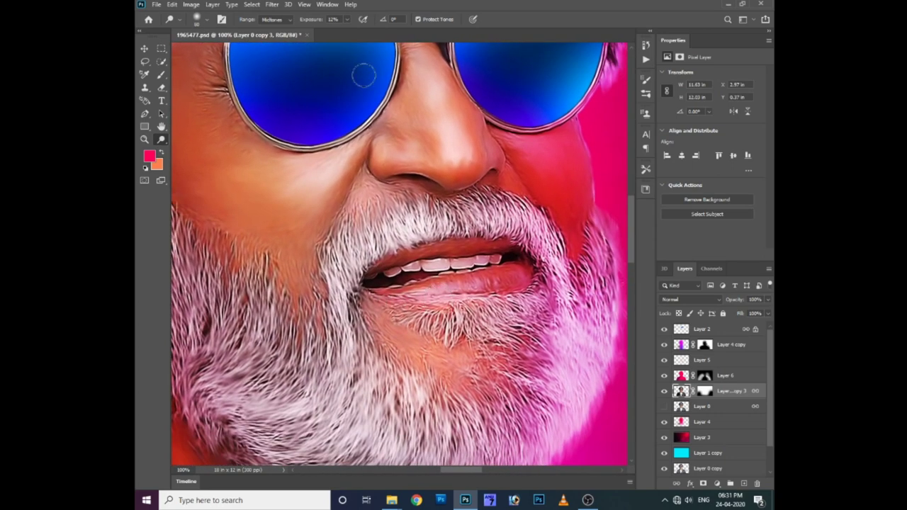
pyautogui.moveTo(357, 30); pyautogui.dragTo(358, 31)
pyautogui.moveTo(449, 299); pyautogui.dragTo(457, 301)
pyautogui.hotkey('ctrl', 'z')
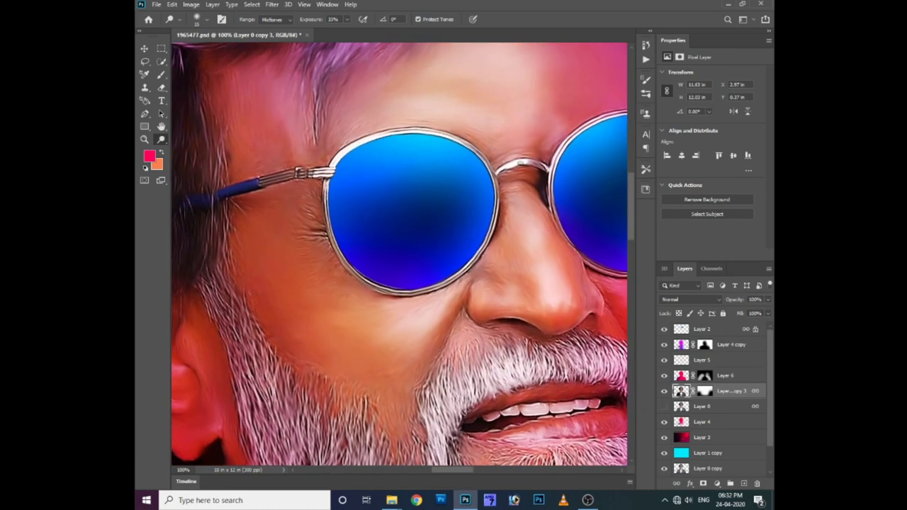
# - Dodge the purple hair strands at the top, left, right side and crown
pyautogui.moveTo(519, 163); pyautogui.dragTo(517, 287)
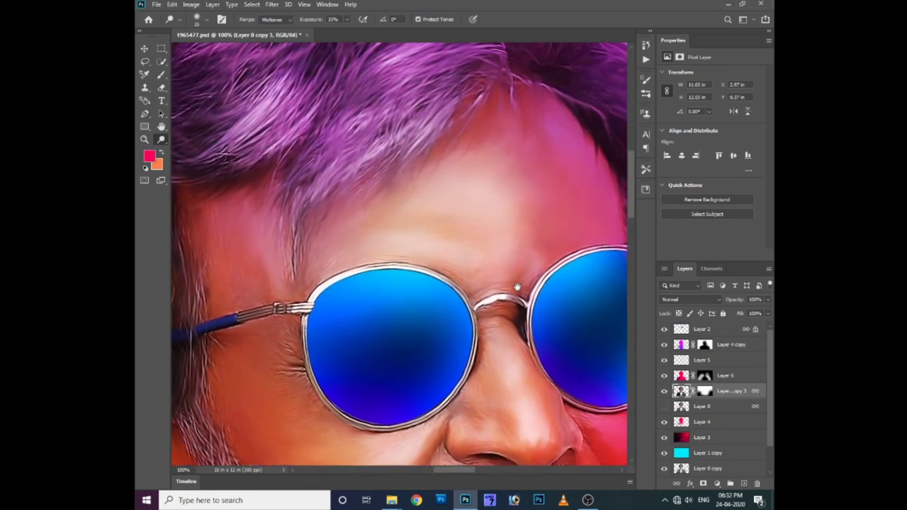
pyautogui.scroll(-1, 469, 209)
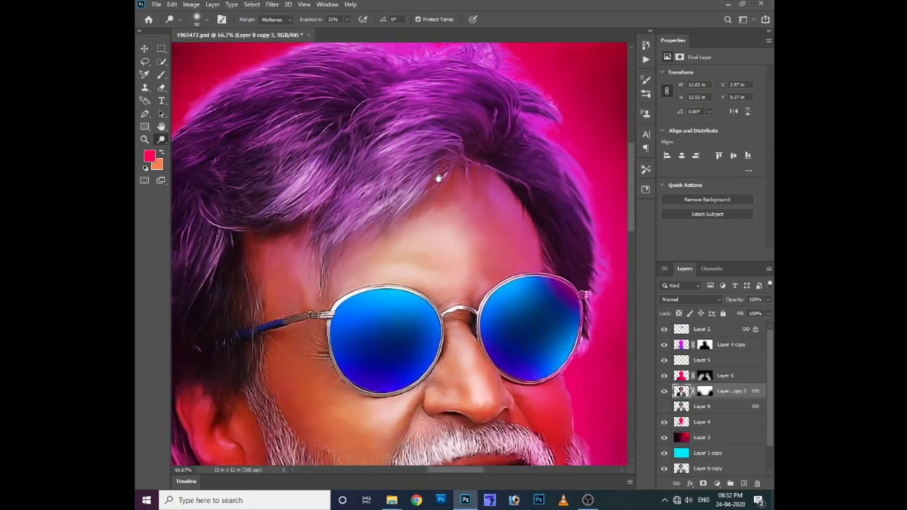
pyautogui.moveTo(439, 117); pyautogui.dragTo(397, 177)
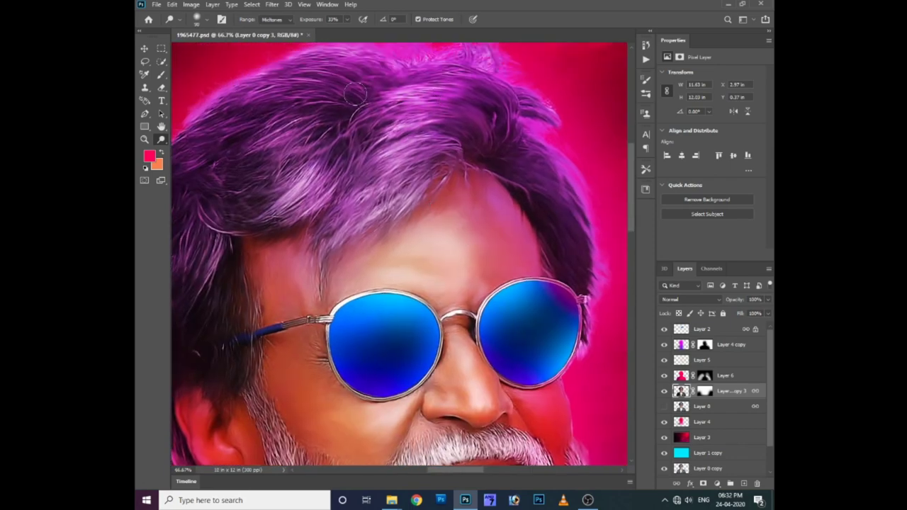
pyautogui.moveTo(255, 100)
pyautogui.mouseDown()
pyautogui.moveTo(311, 77)
pyautogui.moveTo(331, 99)
pyautogui.moveTo(225, 184)
pyautogui.mouseUp()
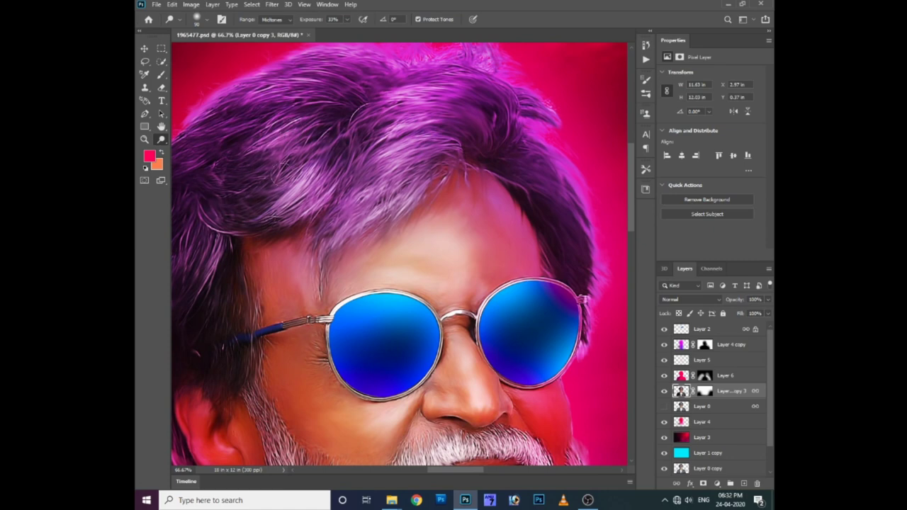
pyautogui.moveTo(312, 177); pyautogui.dragTo(219, 221)
pyautogui.moveTo(548, 175)
pyautogui.mouseDown()
pyautogui.moveTo(578, 240)
pyautogui.moveTo(550, 210)
pyautogui.moveTo(546, 182)
pyautogui.moveTo(589, 255)
pyautogui.moveTo(567, 205)
pyautogui.mouseUp()
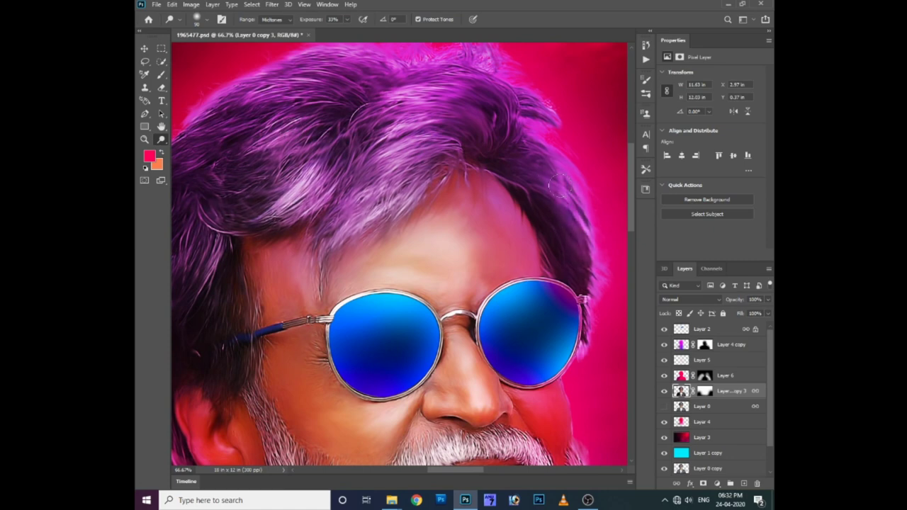
pyautogui.moveTo(538, 120)
pyautogui.mouseDown()
pyautogui.moveTo(507, 89)
pyautogui.moveTo(523, 135)
pyautogui.mouseUp()
pyautogui.moveTo(433, 107); pyautogui.dragTo(297, 128)
pyautogui.moveTo(213, 212); pyautogui.dragTo(328, 163)
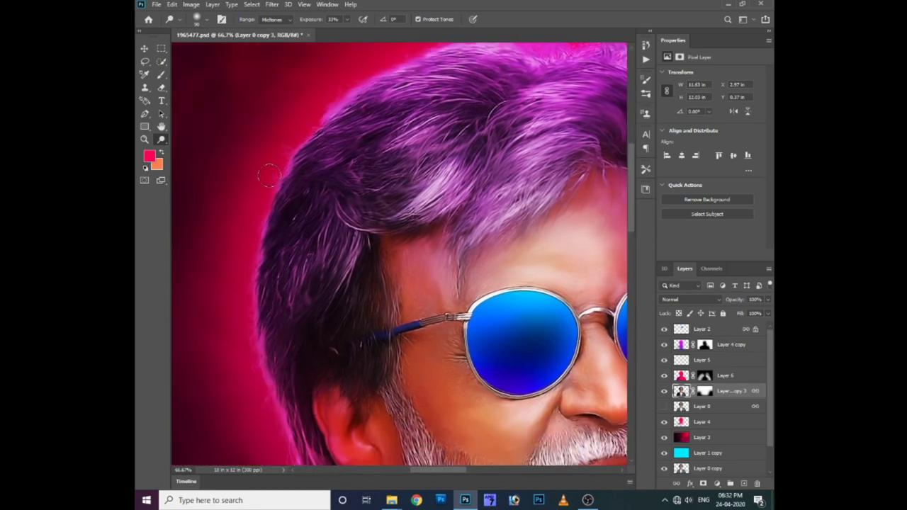
pyautogui.scroll(-5, 390, 251)
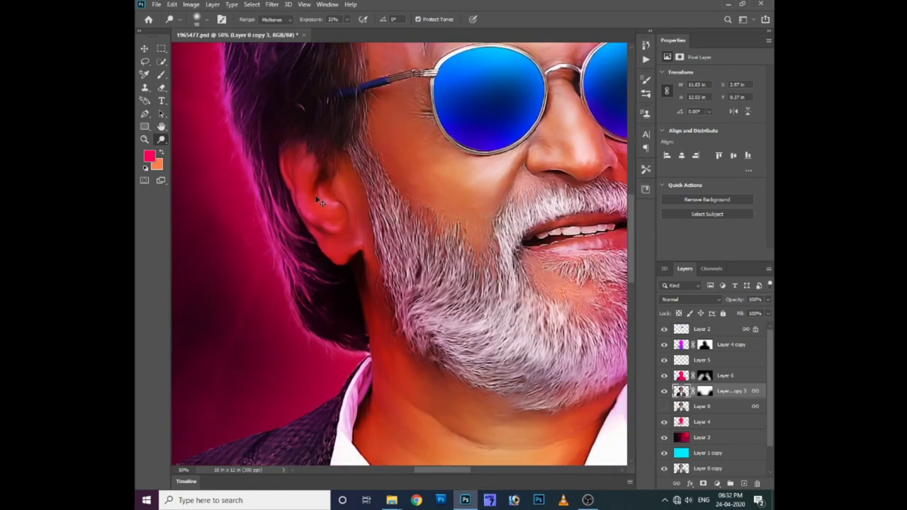
# - Dodge the neck and lower beard, then more hair strands across the top
pyautogui.hotkey('ctrl', '-')
pyautogui.hscroll(3, 505, 258)
pyautogui.scroll(-3, 405, 315)
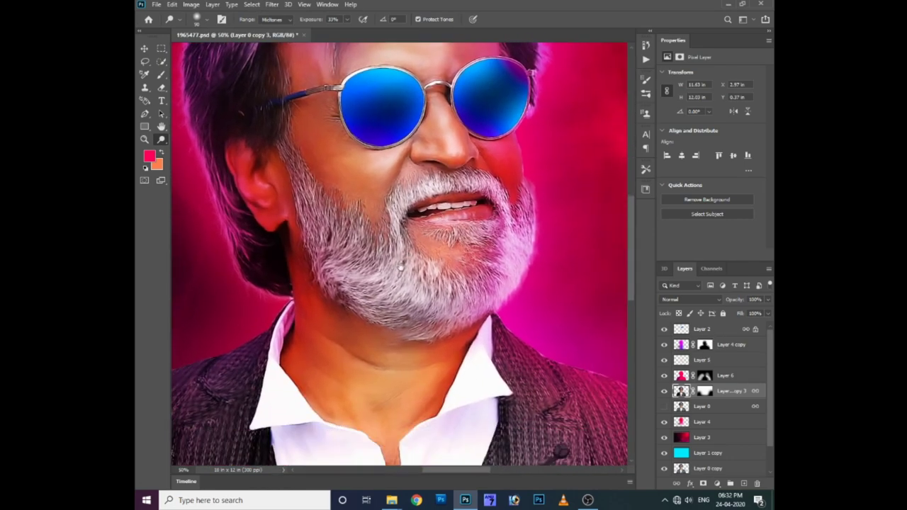
pyautogui.moveTo(403, 358); pyautogui.dragTo(436, 377)
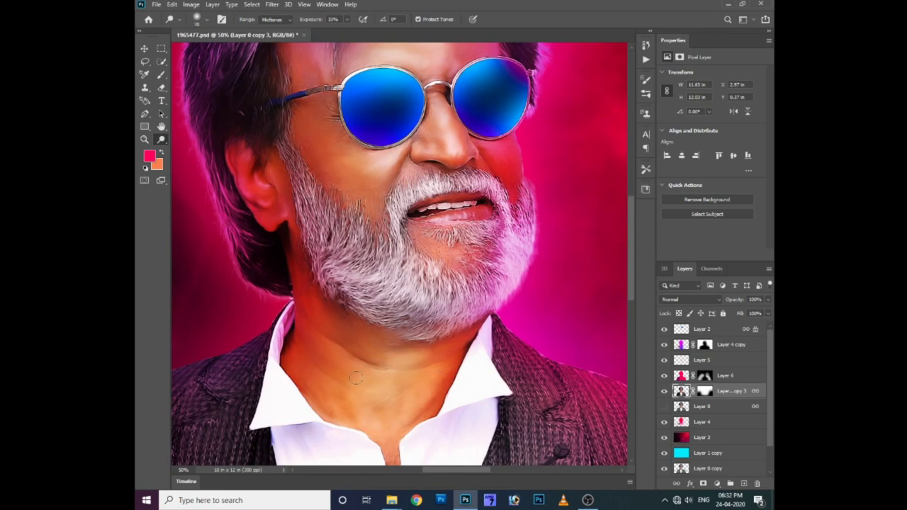
pyautogui.moveTo(416, 356); pyautogui.dragTo(436, 319)
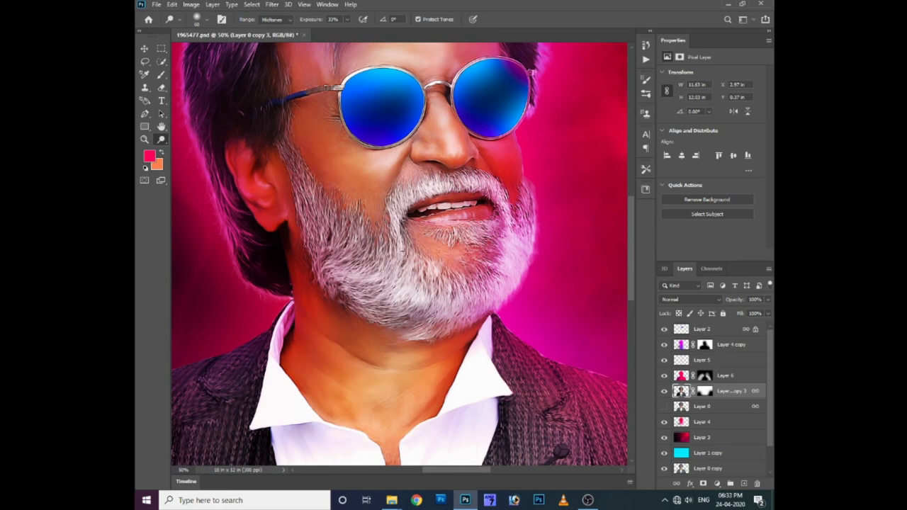
pyautogui.scroll(2, 429, 180)
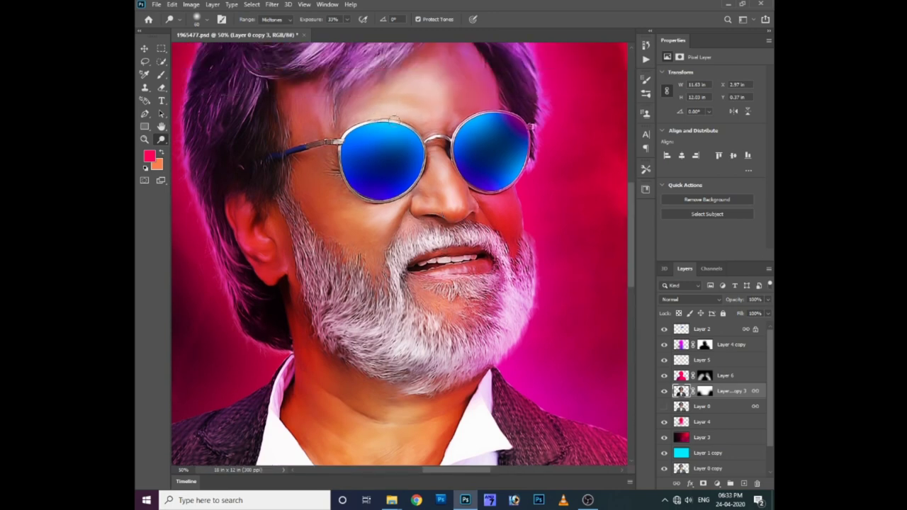
pyautogui.scroll(2, 387, 120)
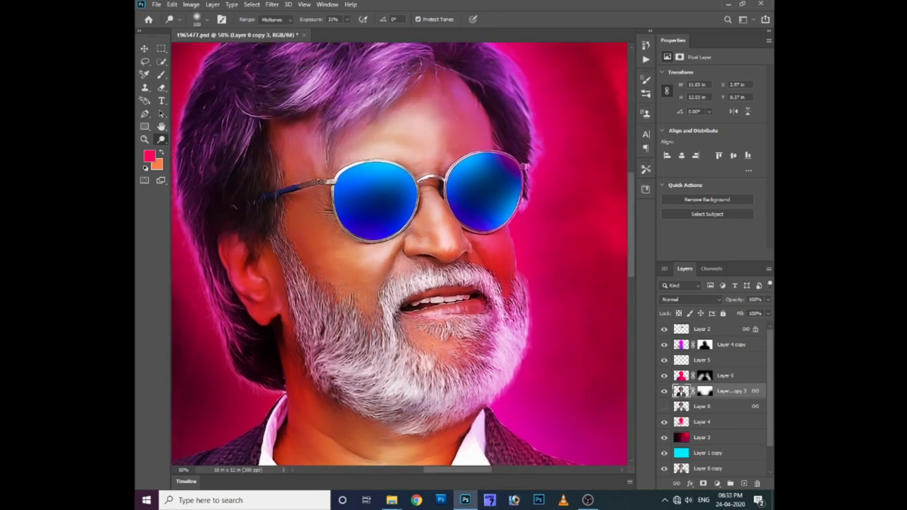
pyautogui.scroll(2, 409, 65)
pyautogui.scroll(2, 391, 75)
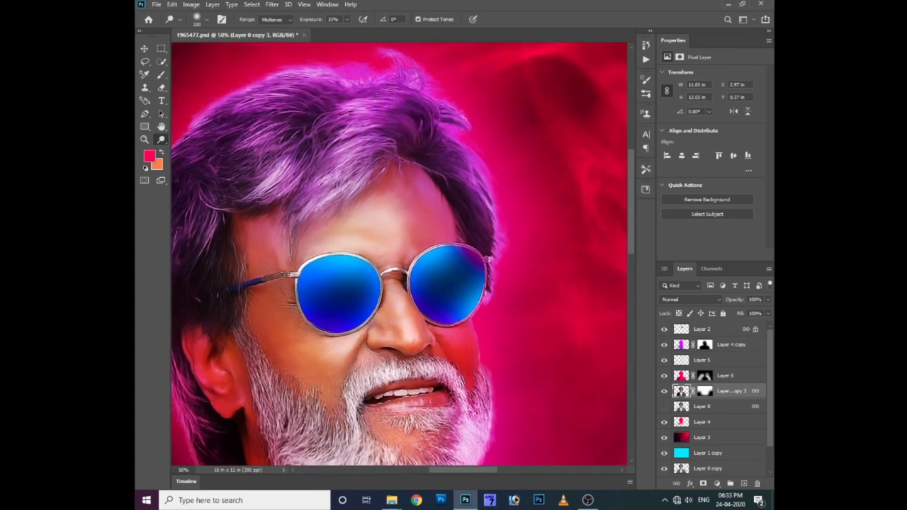
pyautogui.moveTo(391, 96)
pyautogui.mouseDown()
pyautogui.moveTo(272, 103)
pyautogui.moveTo(320, 82)
pyautogui.mouseUp()
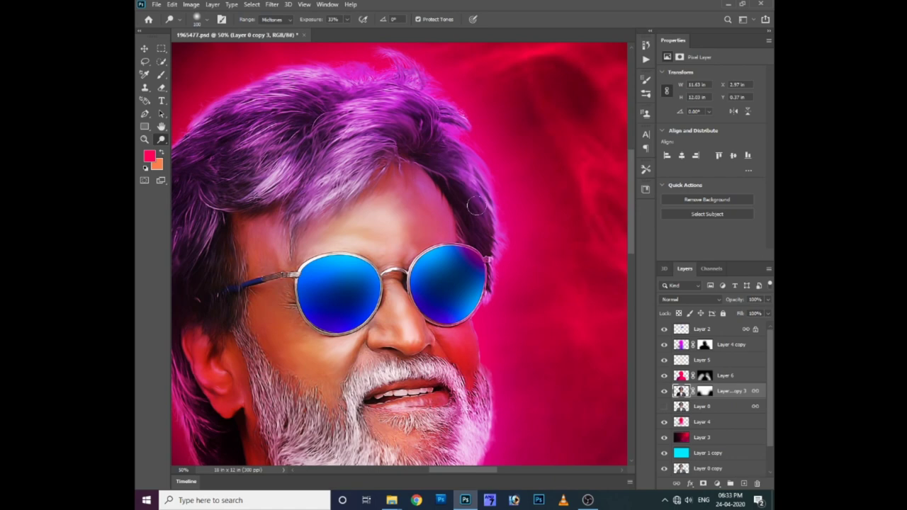
pyautogui.scroll(-2, 486, 209)
# - Pick Layer 2 from the canvas layer list, toggle it to compare, and zoom out
pyautogui.keyDown('ctrl'); pyautogui.rightClick(460, 163); pyautogui.keyUp('ctrl')
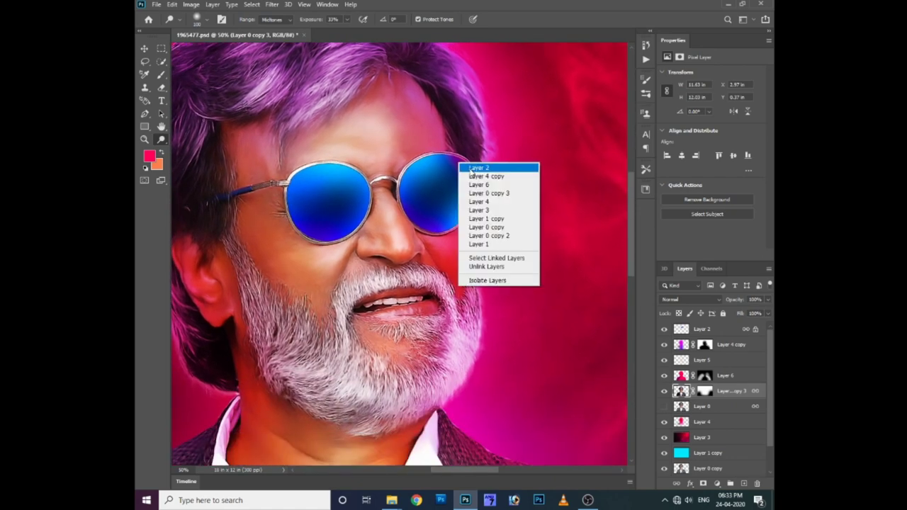
pyautogui.click(469, 168)
pyautogui.click(665, 330)
pyautogui.click(664, 330)
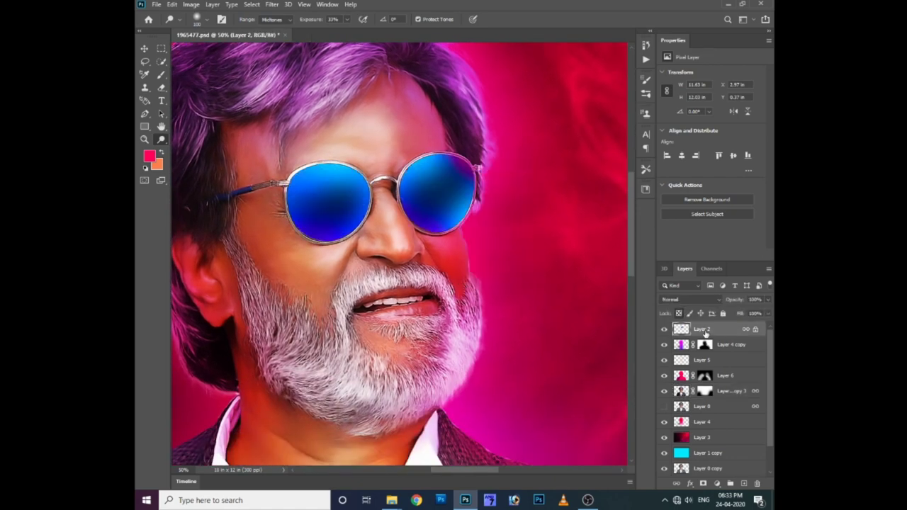
pyautogui.hotkey('ctrl', '-')
# - Duplicate Layer 5 into Layer 5 copy and compare the face glow with it on and off
pyautogui.click(726, 362)
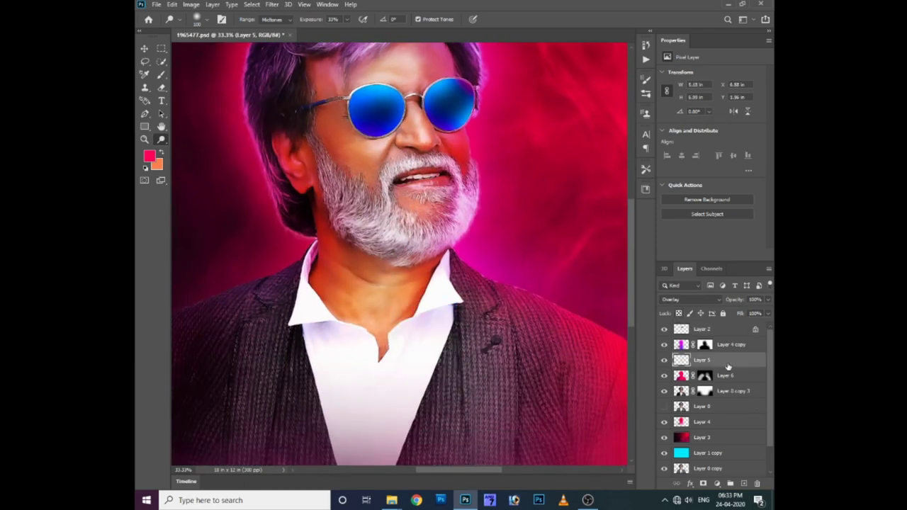
pyautogui.hotkey('ctrl', 'j')
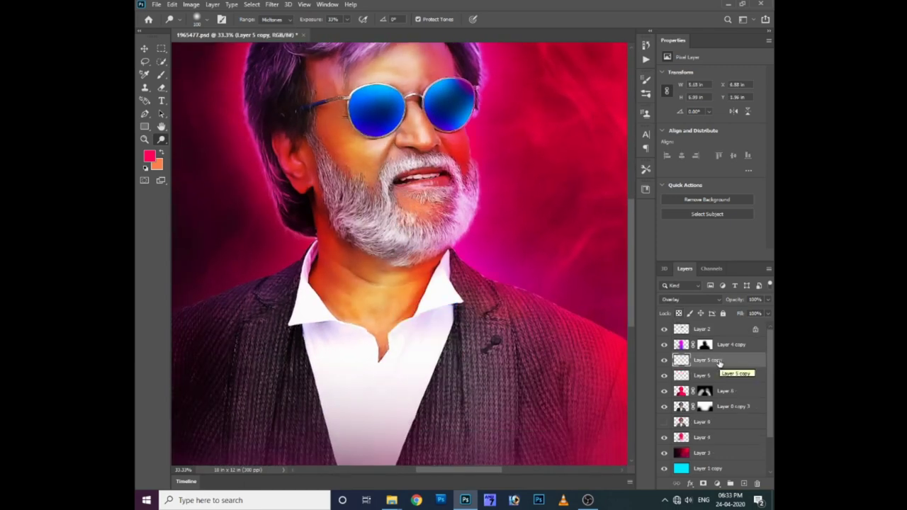
pyautogui.click(664, 360)
pyautogui.click(664, 360)
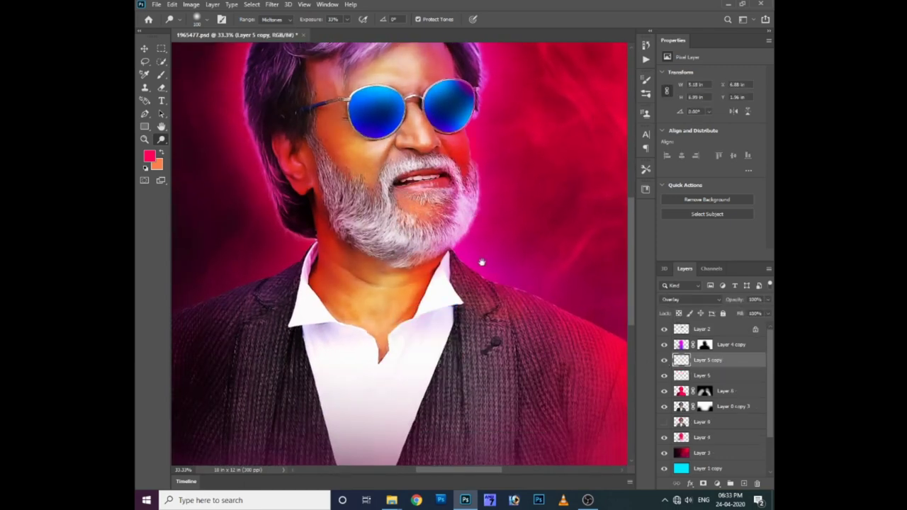
pyautogui.scroll(3, 481, 262)
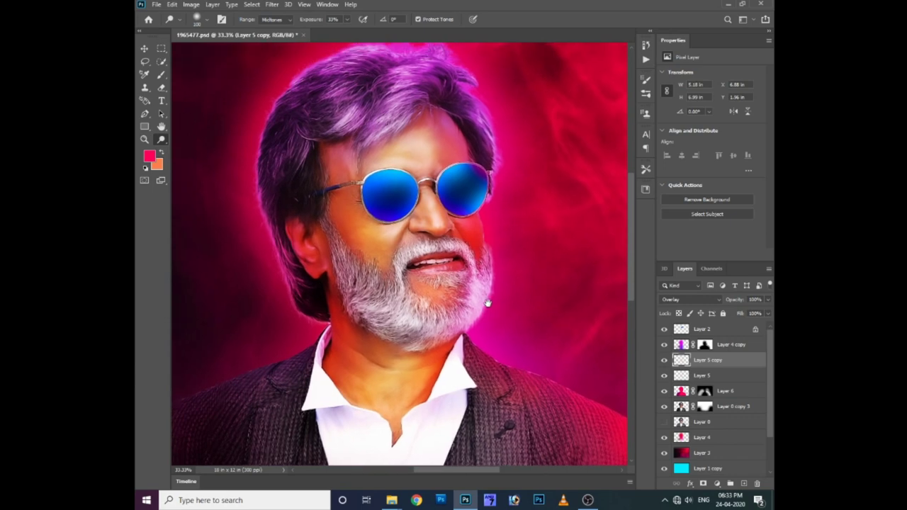
pyautogui.click(664, 360)
pyautogui.click(664, 360)
pyautogui.click(664, 360)
# - Load Layer 0 copy 3's subject selection, shrink the eraser to about 300 px, then deselect
pyautogui.press('e')
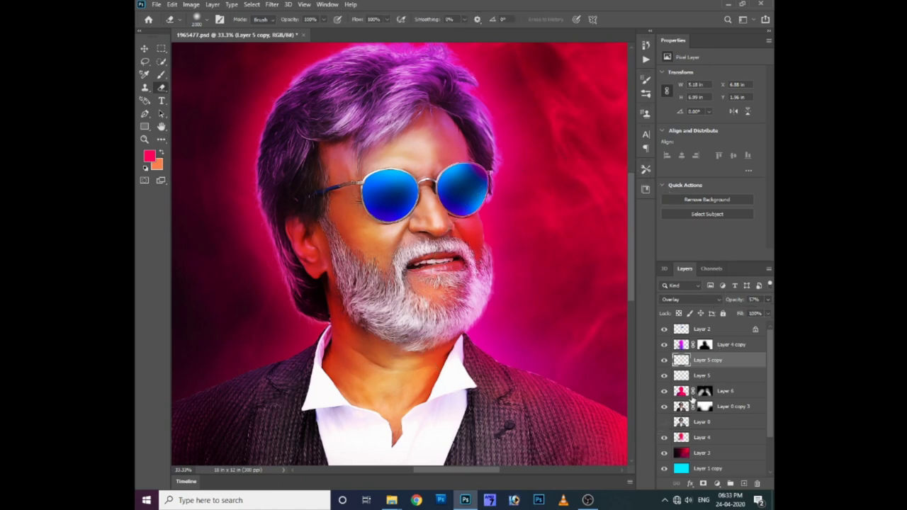
pyautogui.keyDown('ctrl'); pyautogui.click(680, 407); pyautogui.keyUp('ctrl')
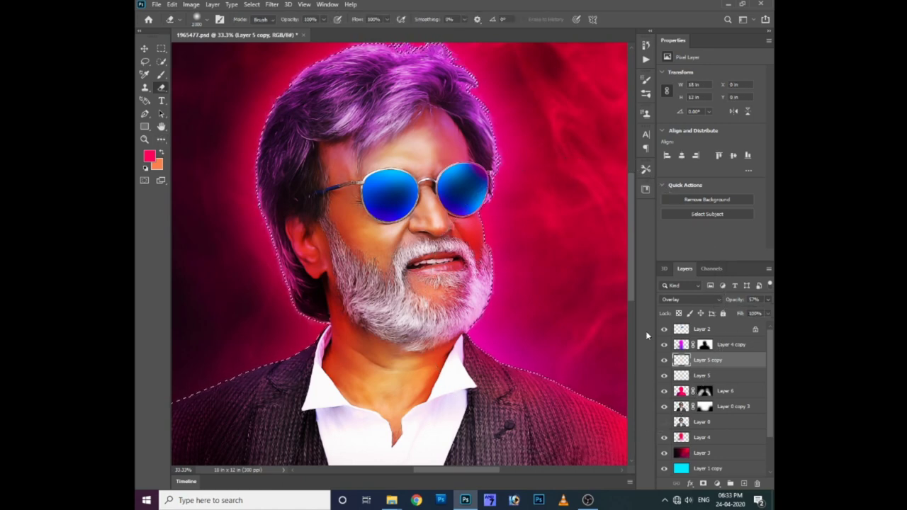
pyautogui.press('[')
pyautogui.press('[')
pyautogui.press('[')
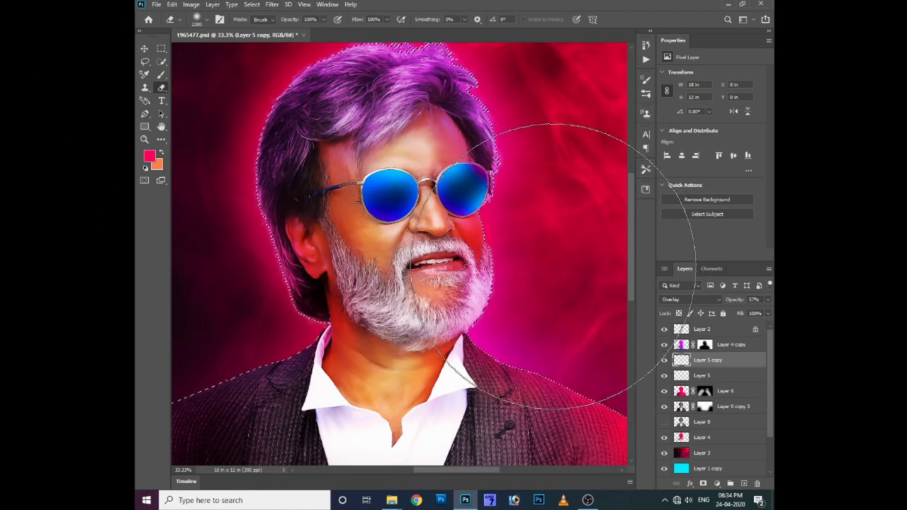
pyautogui.press('[')
pyautogui.press('[')
pyautogui.press('[')
pyautogui.hotkey('alt', '[')
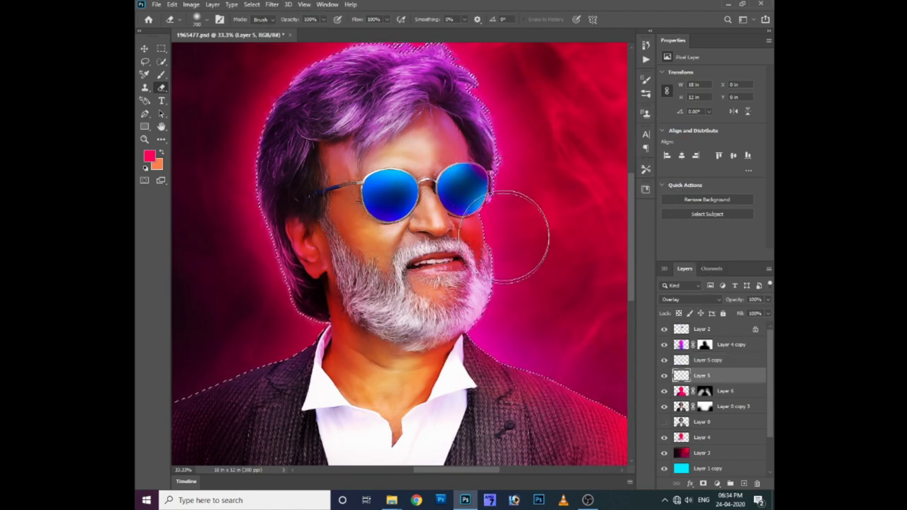
pyautogui.hotkey('ctrl', 'd')
pyautogui.hotkey('ctrl', '-')
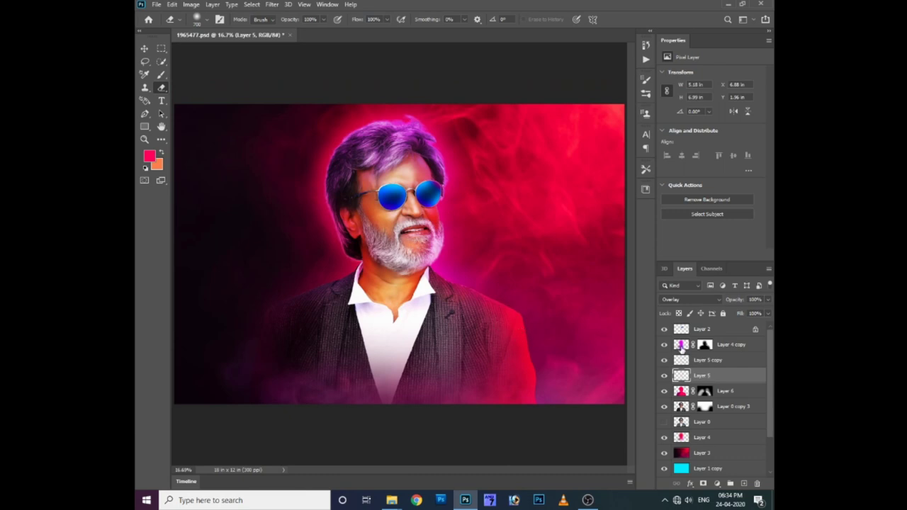
# - Shift Layer 4 copy's hue by +38 with Hue/Saturation
pyautogui.click(681, 347)
pyautogui.hotkey('ctrl', 'u')
pyautogui.moveTo(512, 303); pyautogui.dragTo(535, 307)
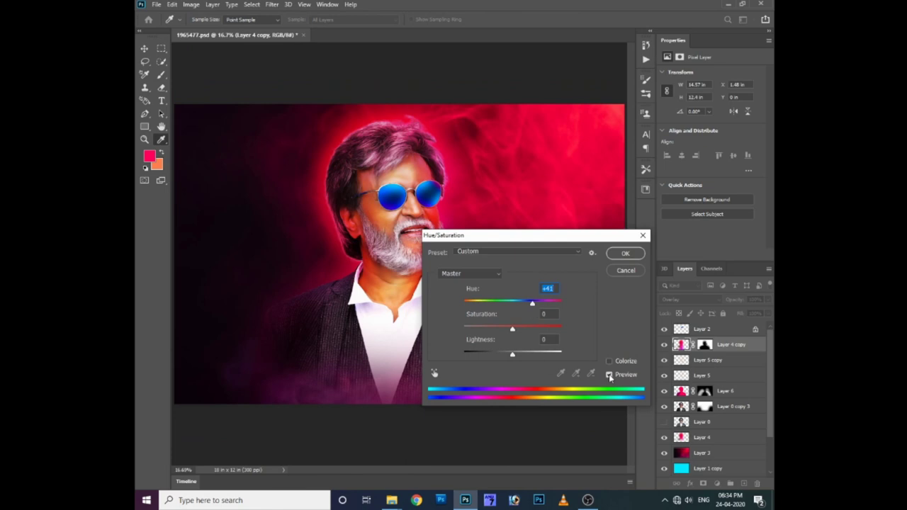
pyautogui.press('Return')
pyautogui.press('e')
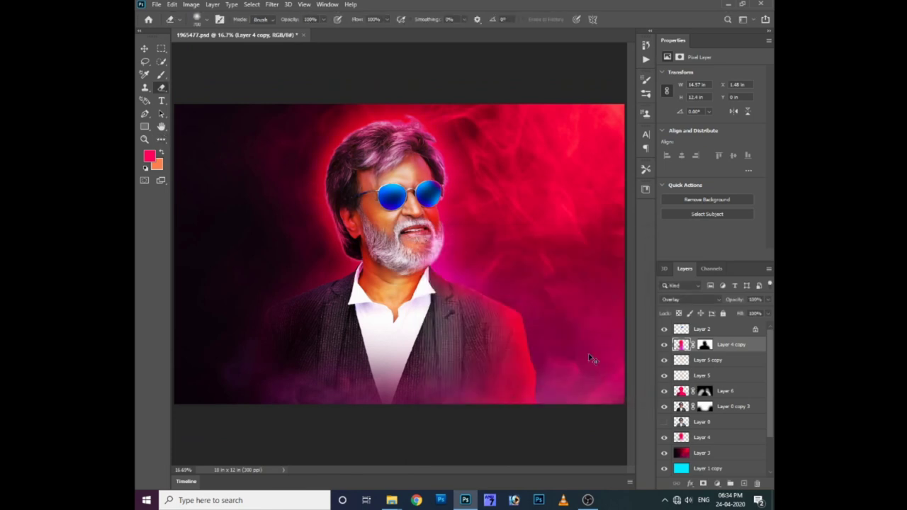
# - Duplicate Layer 4 copy and lower the duplicate's opacity to about 10%
pyautogui.hotkey('ctrl', 'j')
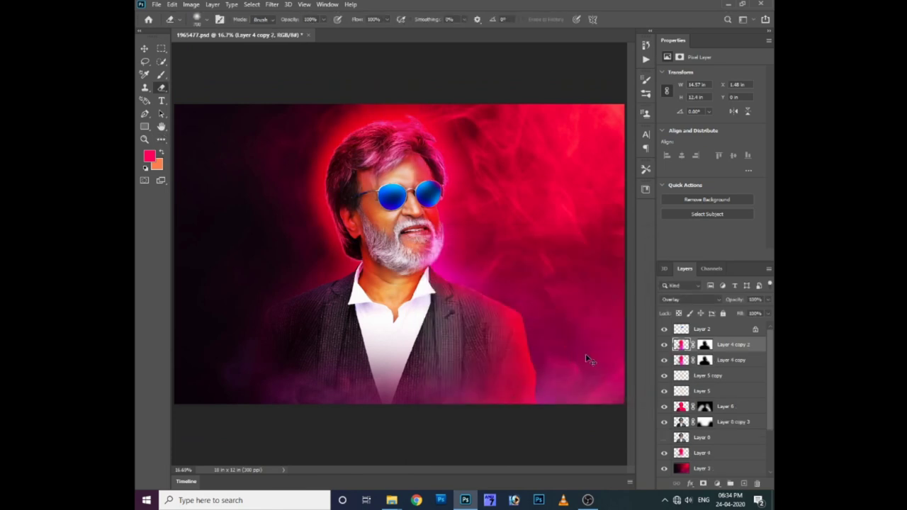
pyautogui.hotkey('ctrl', 'z')
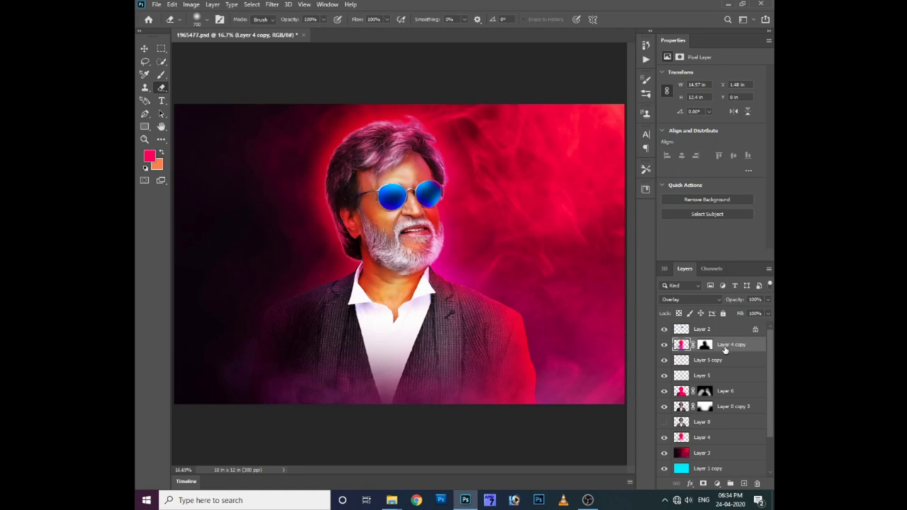
pyautogui.hotkey('ctrl', 'shift', 'z')
pyautogui.moveTo(741, 314); pyautogui.dragTo(730, 314)
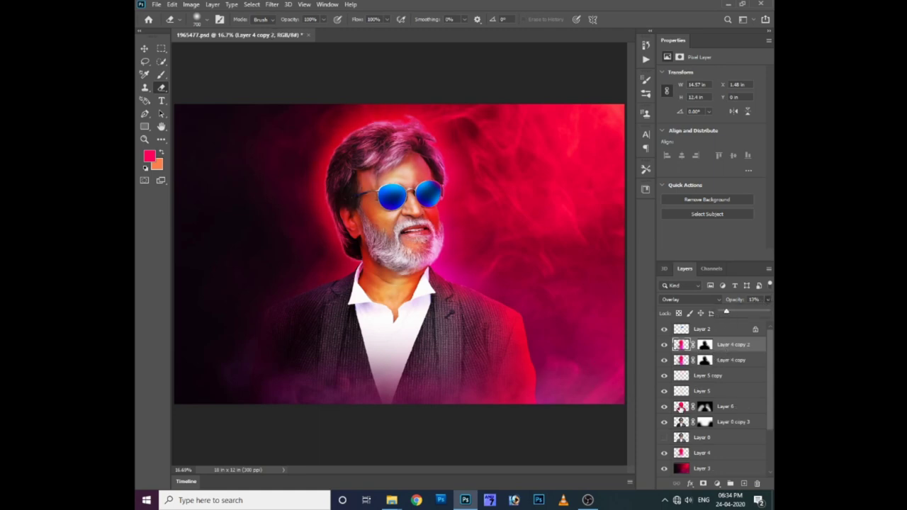
# - Toggle Layer 6 to compare, target its mask, and enlarge the brush to about 1100 px
pyautogui.click(664, 407)
pyautogui.doubleClick(664, 407)
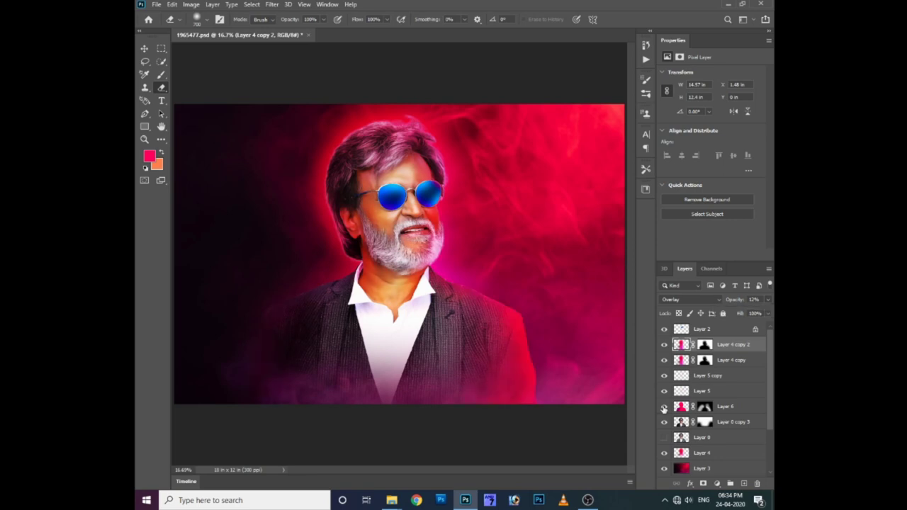
pyautogui.click(705, 406)
pyautogui.press(']')
pyautogui.press(']')
pyautogui.press(']')
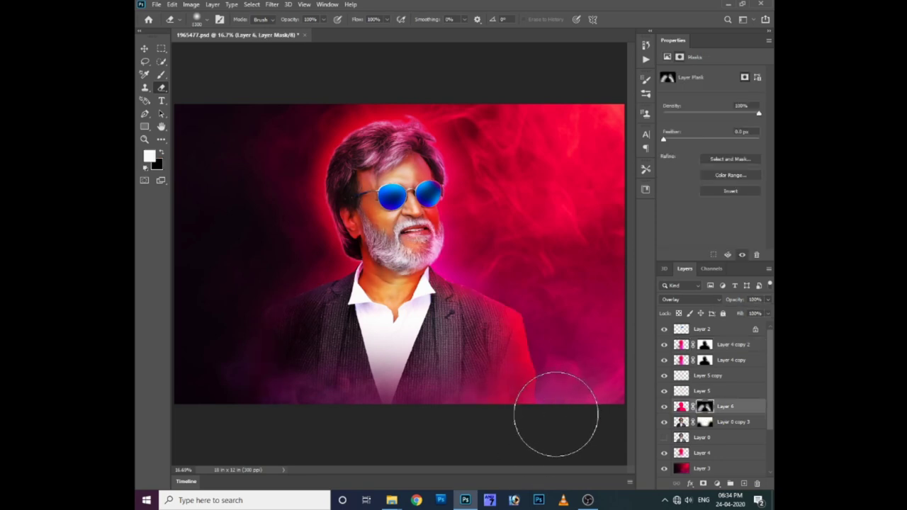
pyautogui.click(699, 420)
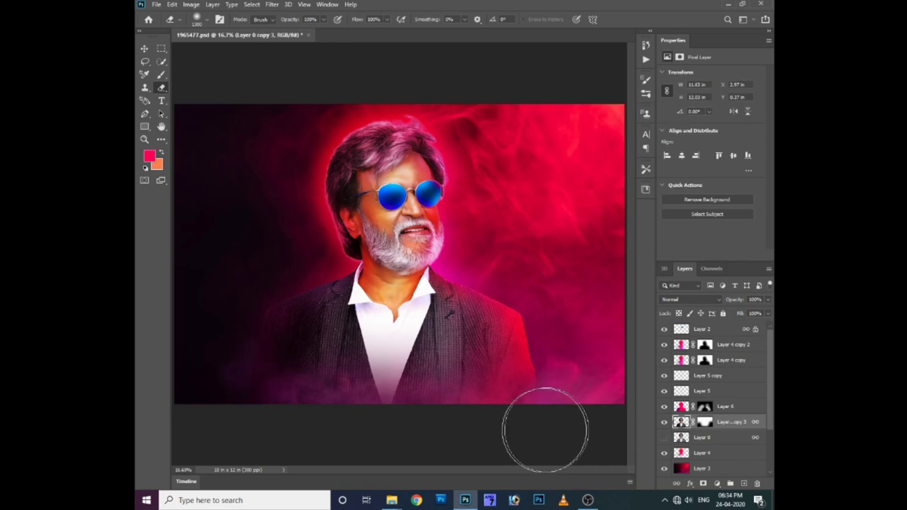
pyautogui.hotkey('ctrl', 'z')
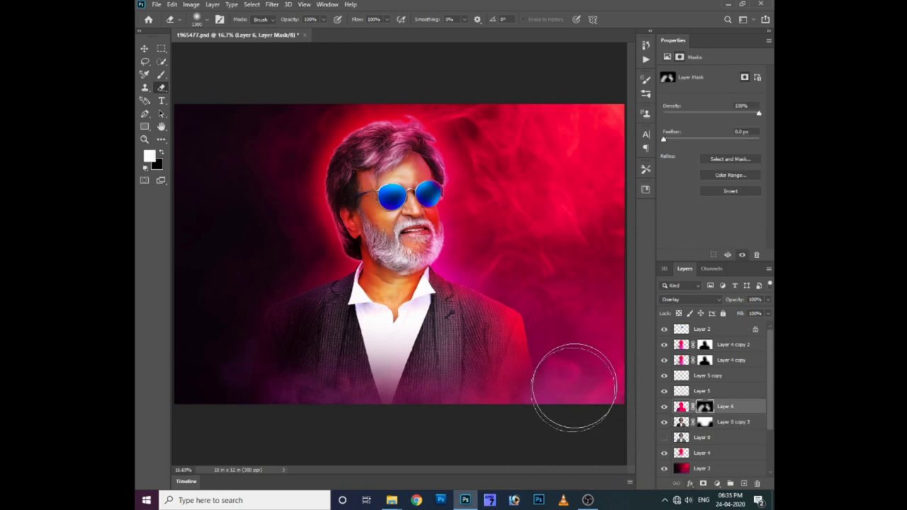
pyautogui.click(664, 407)
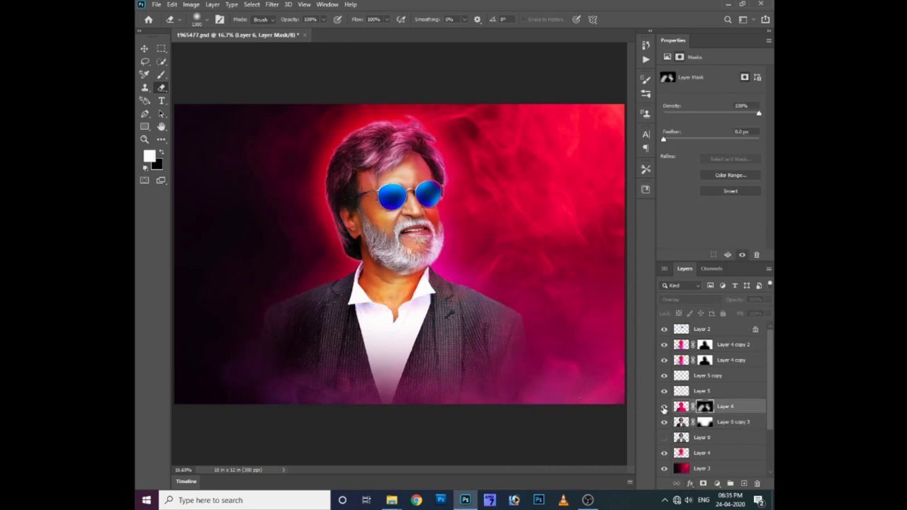
pyautogui.click(664, 407)
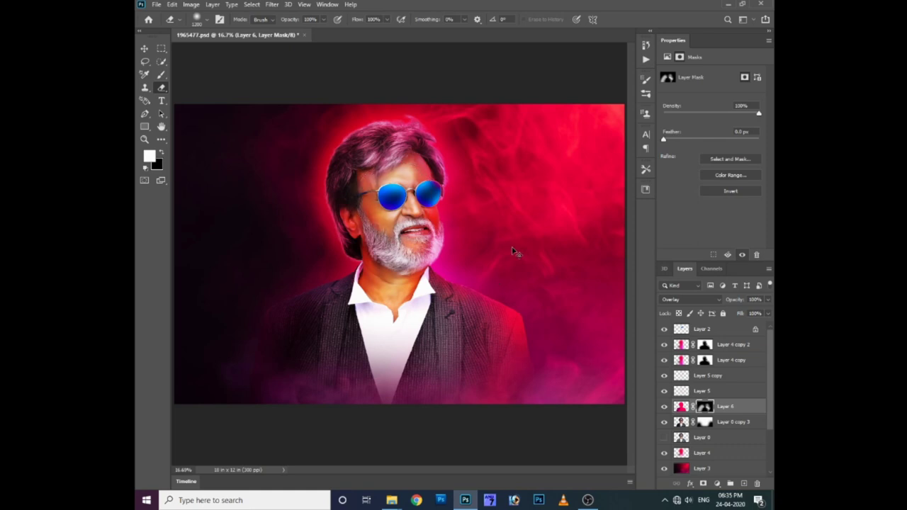
# - Compare the image with Layer 6 and Layer 4 toggled, then make Layer 4 active
pyautogui.hotkey('ctrl', '+')
pyautogui.click(664, 406)
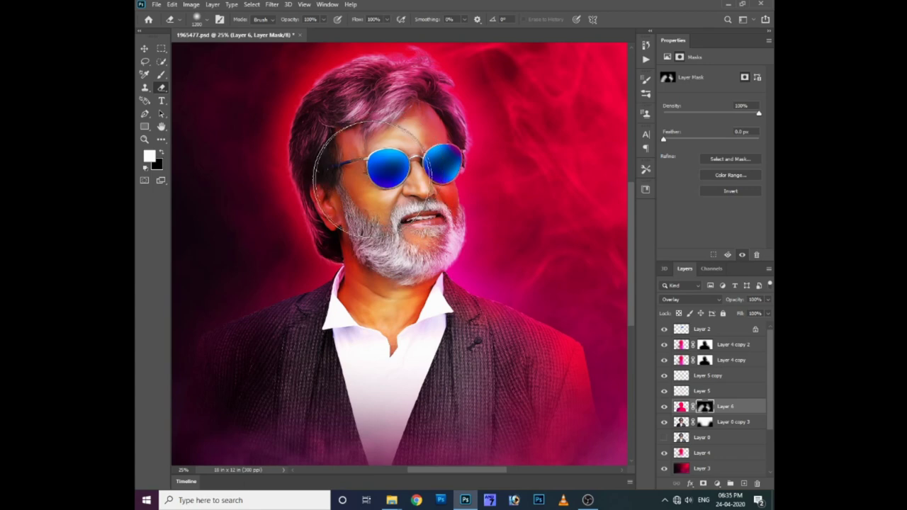
pyautogui.hotkey('ctrl', '-')
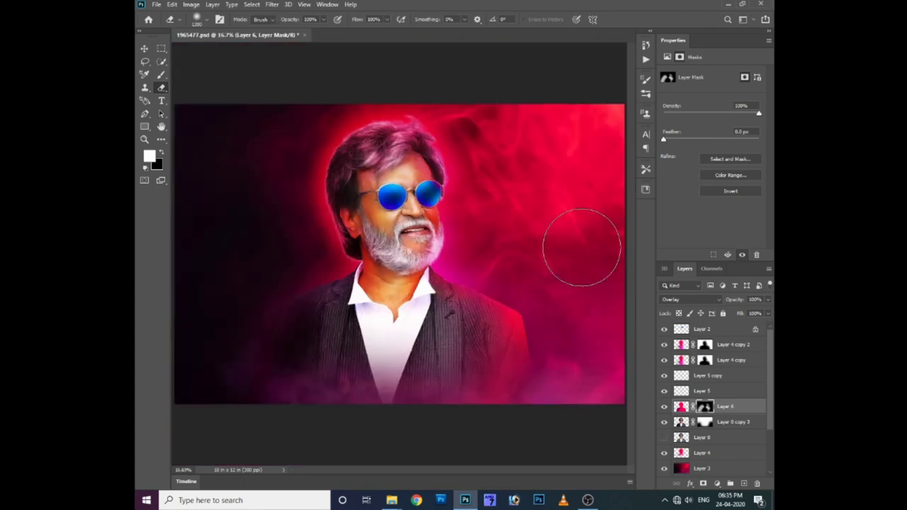
pyautogui.click(664, 454)
pyautogui.click(664, 454)
pyautogui.click(664, 454)
pyautogui.click(664, 454)
pyautogui.click(700, 455)
# - Scale Layer 4 down to about 91% and nudge it slightly right, committing the transform
pyautogui.hotkey('ctrl', 't')
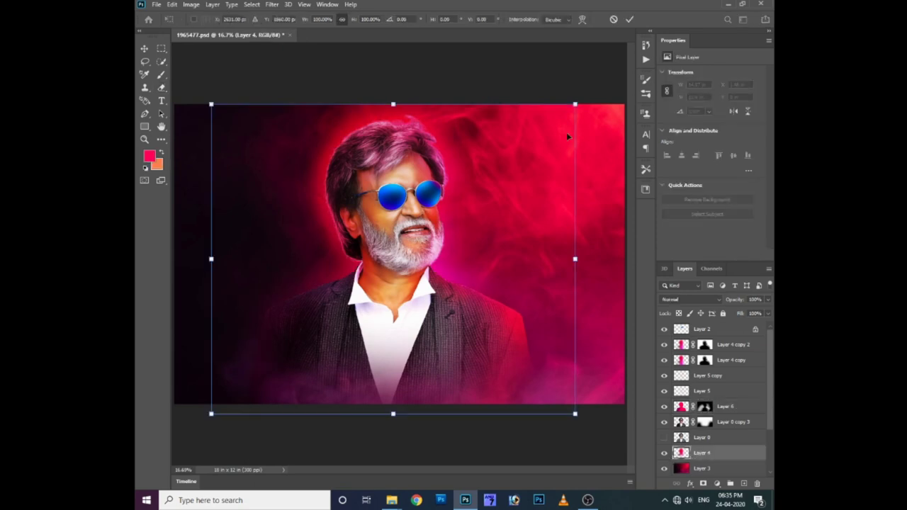
pyautogui.moveTo(575, 103); pyautogui.dragTo(565, 112)
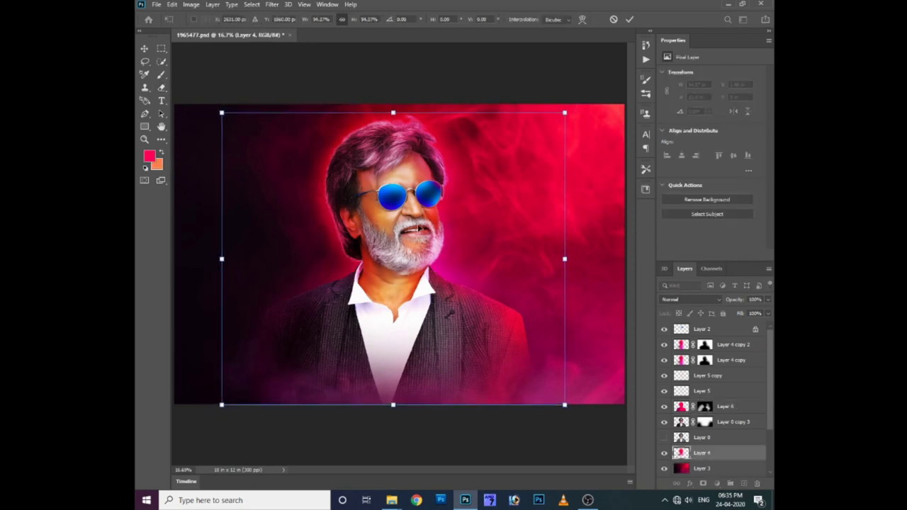
pyautogui.moveTo(418, 228); pyautogui.dragTo(408, 225)
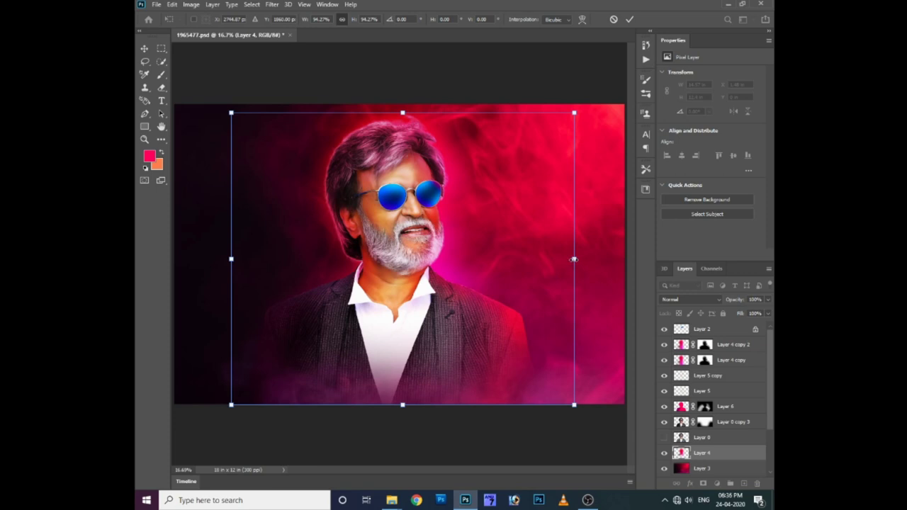
pyautogui.moveTo(574, 260); pyautogui.dragTo(566, 256)
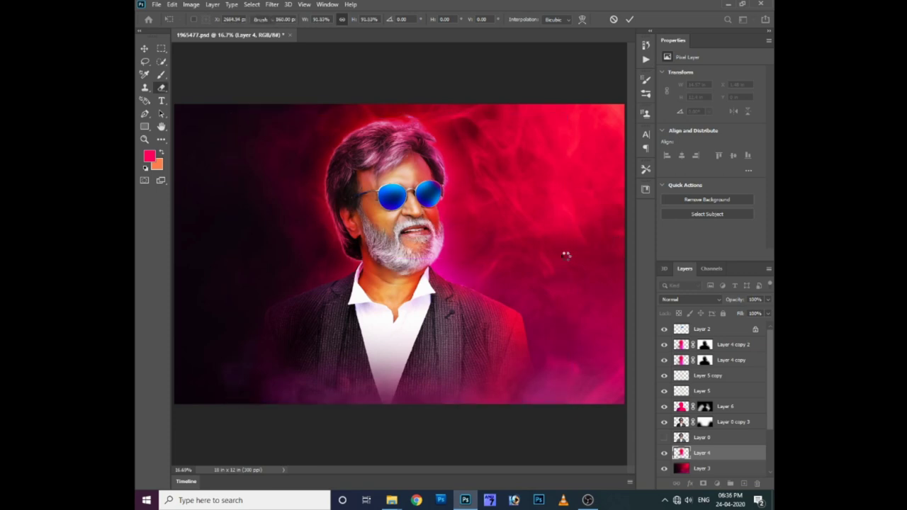
pyautogui.press('Return')
# - Hide Layer 0 and view the full portrait fit to screen with panels hidden
pyautogui.hotkey('ctrl', '+')
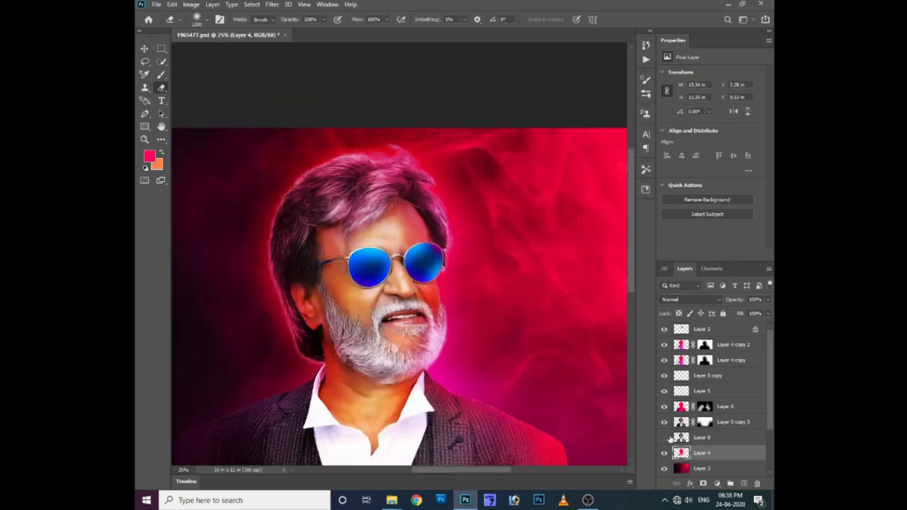
pyautogui.click(666, 437)
pyautogui.press('Tab')
pyautogui.hotkey('ctrl', '0')
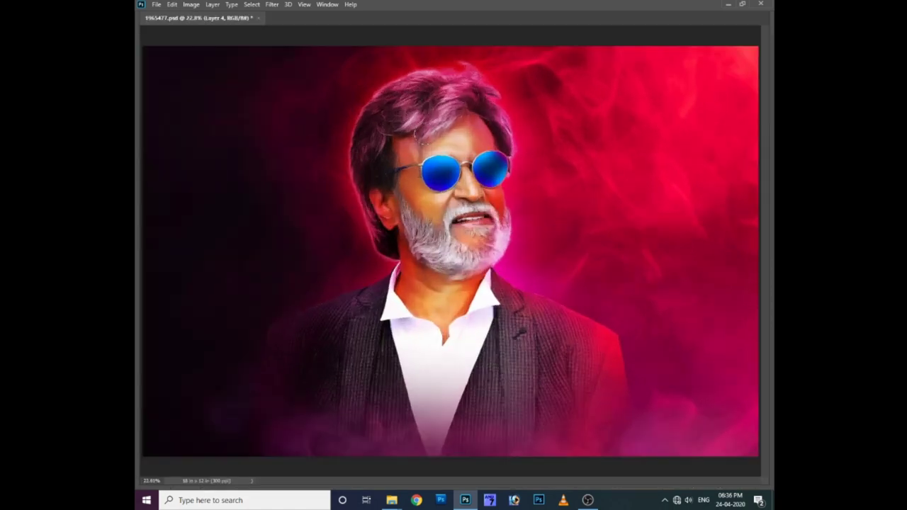